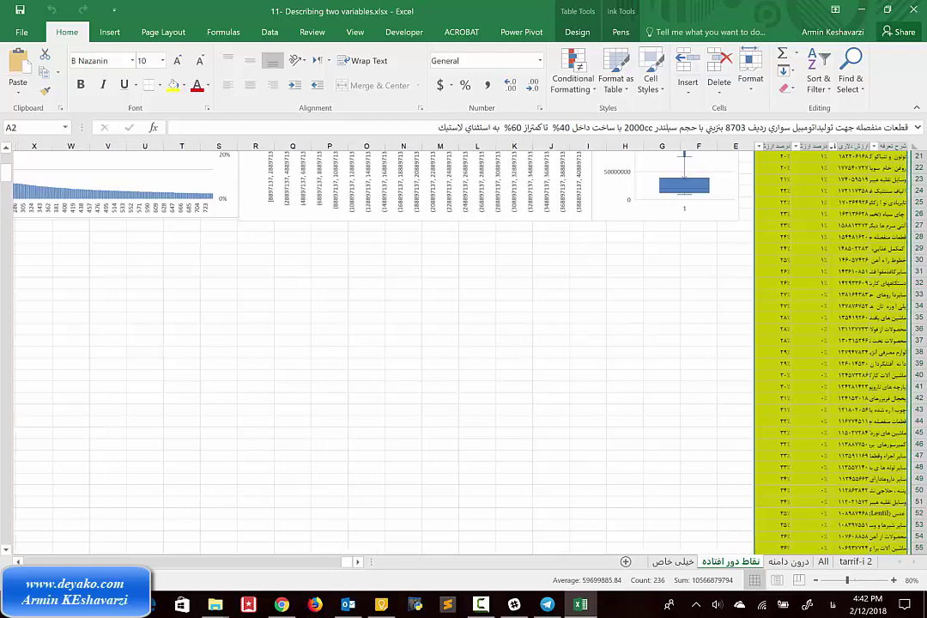
- Scroll through the outlier and درون دامنه sheets, then move on to the All sheet
scroll(463, 343, "down", 4)
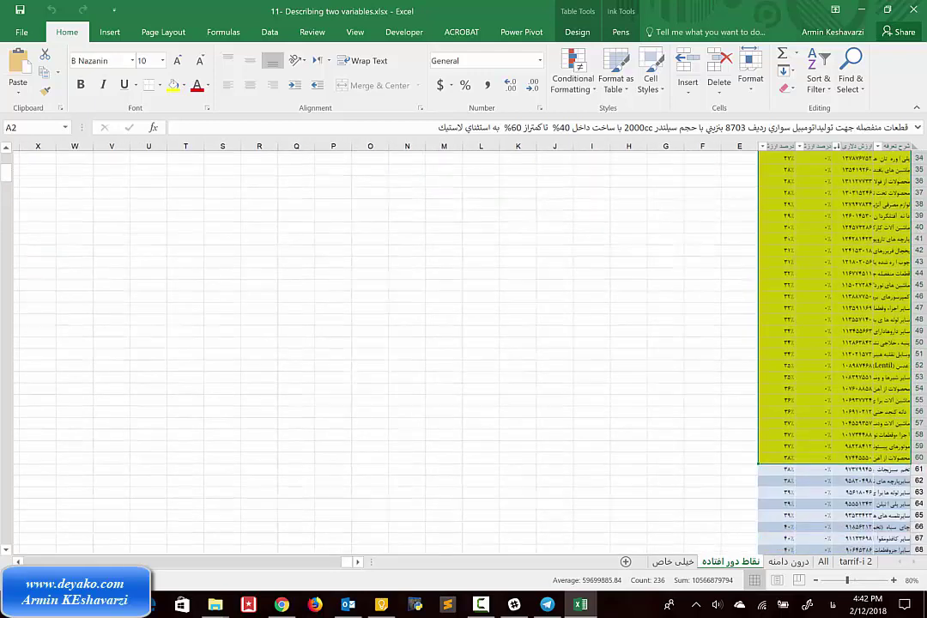
scroll(463, 343, "down", 1)
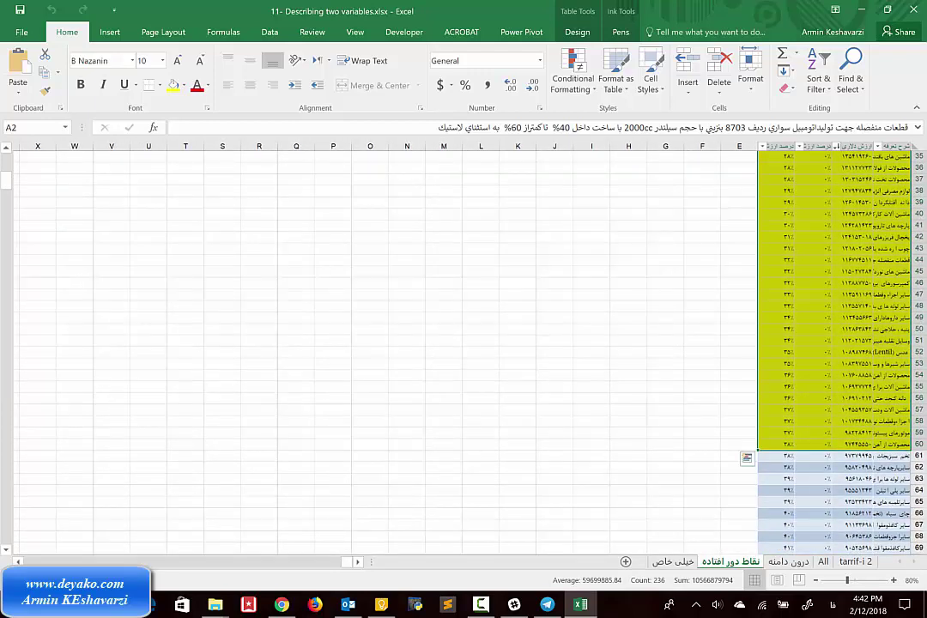
left_click(789, 562)
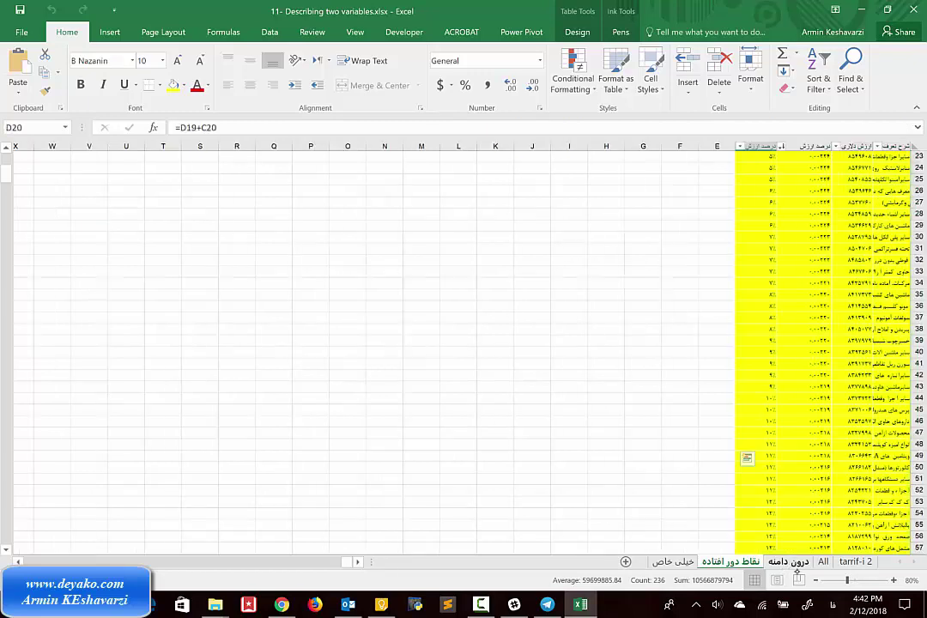
scroll(797, 571, "down", 6)
scroll(796, 571, "down", 3)
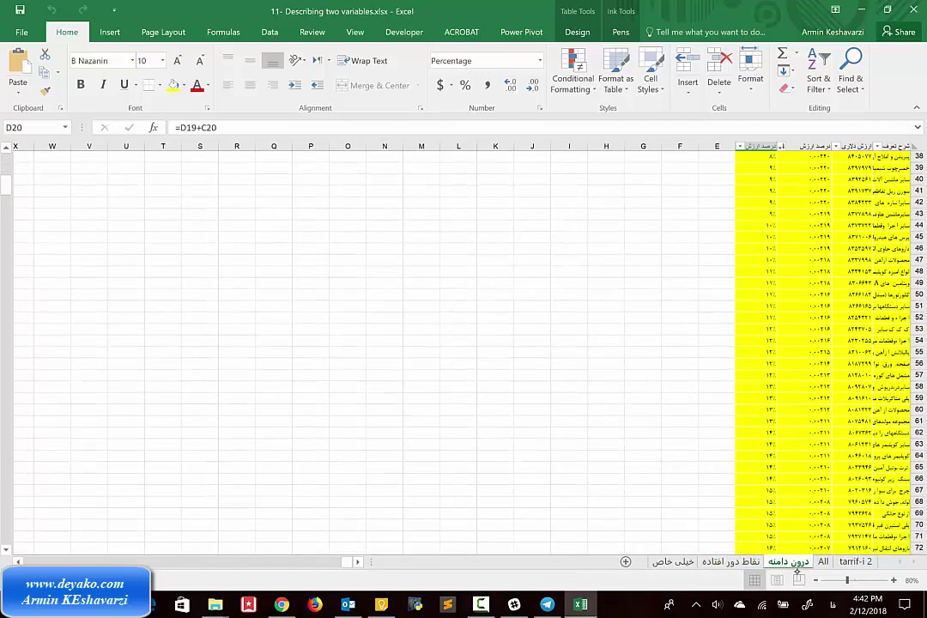
scroll(796, 571, "down", 5)
scroll(797, 571, "down", 6)
scroll(797, 572, "down", 1)
scroll(796, 573, "up", 4)
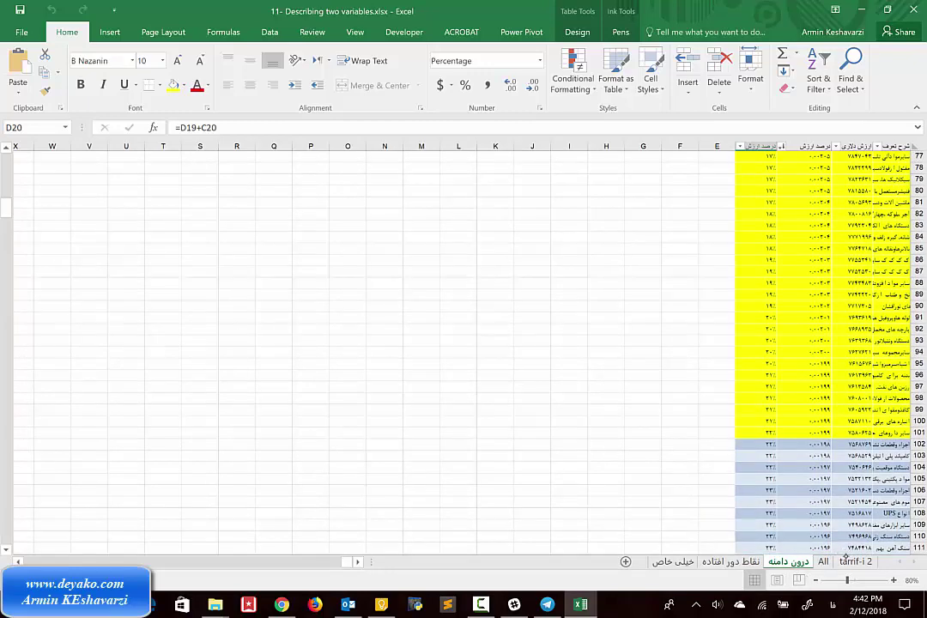
left_click(823, 561)
left_click(854, 561)
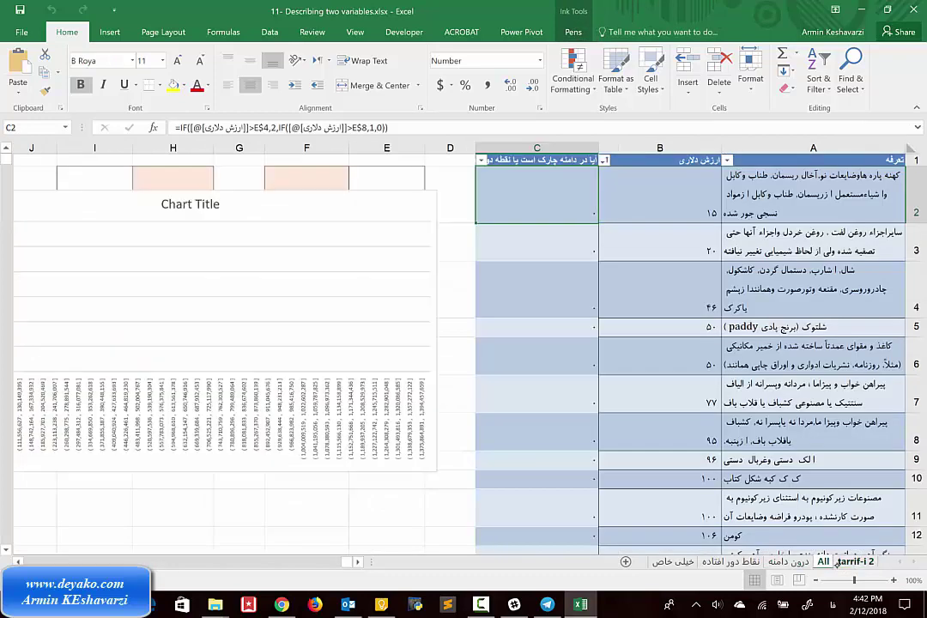
- On tarrif-i 2, select the dollar value column F and the weight column D in turn
left_click(822, 561)
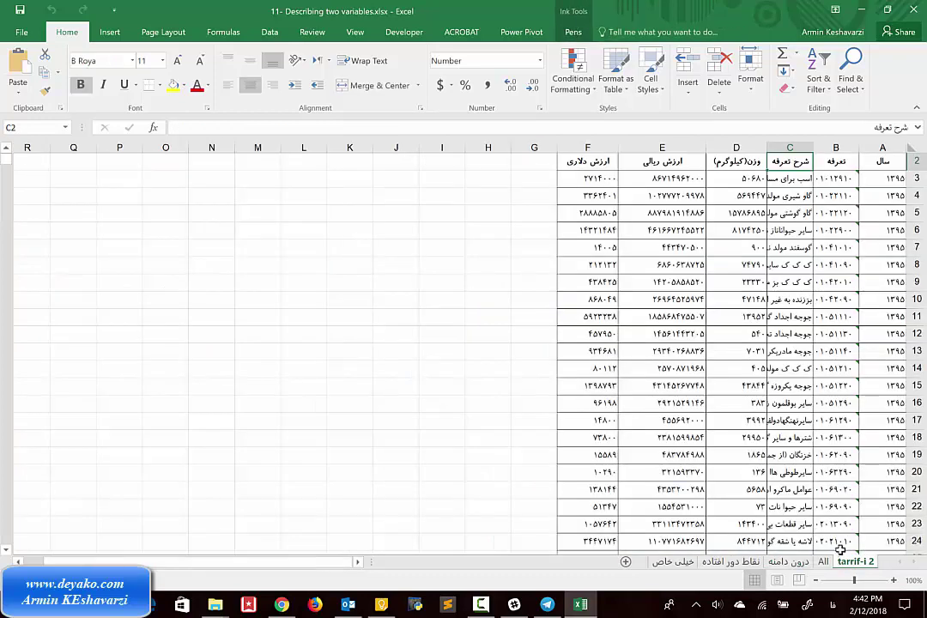
left_click(587, 142)
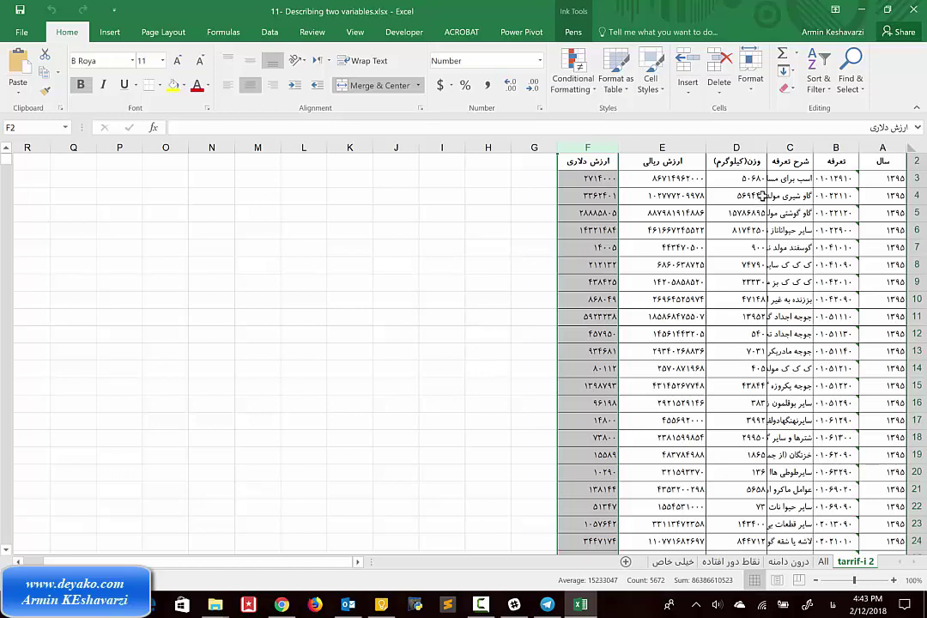
left_click(749, 139, "ctrl")
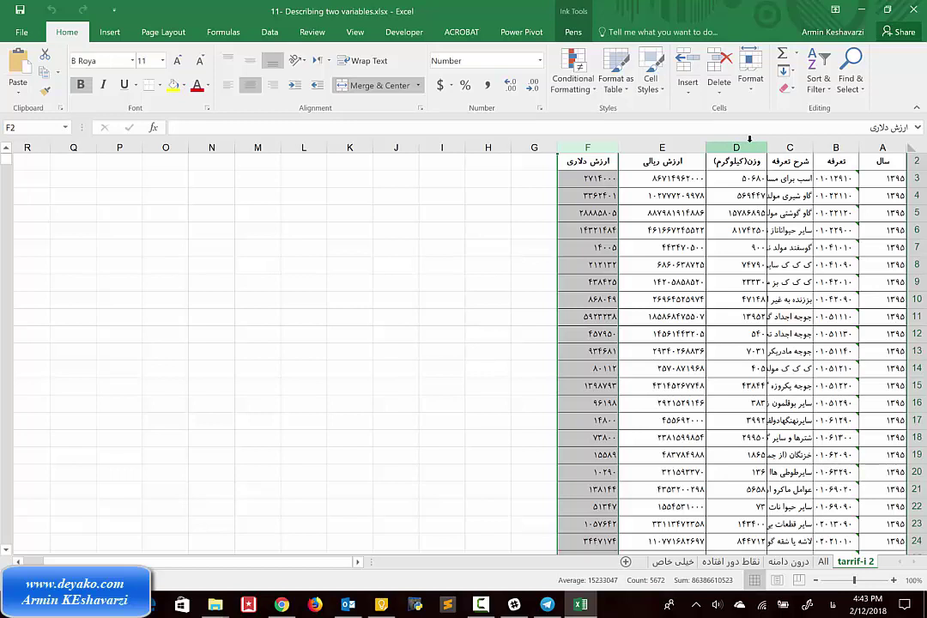
left_click(749, 146)
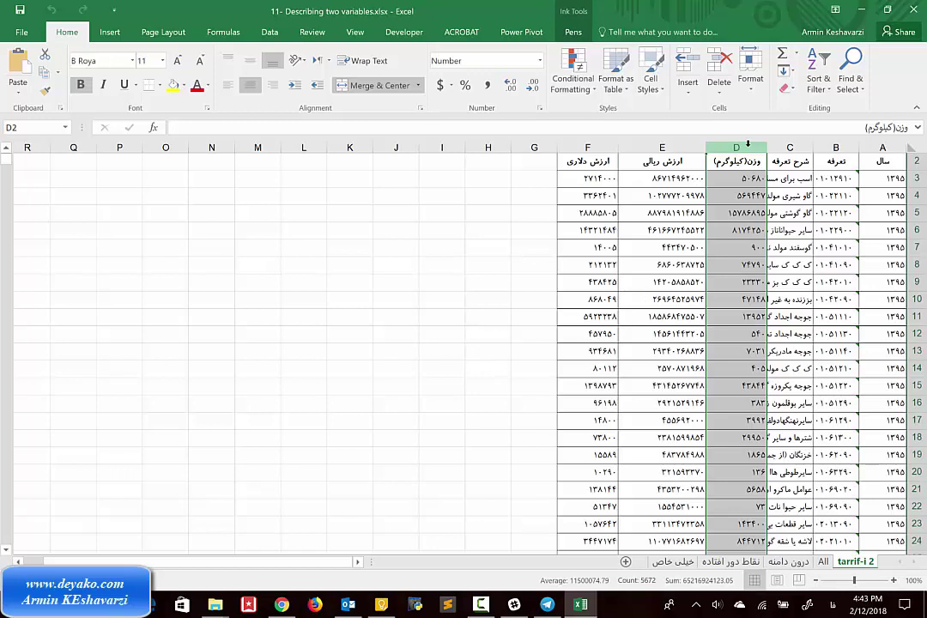
left_click(790, 177)
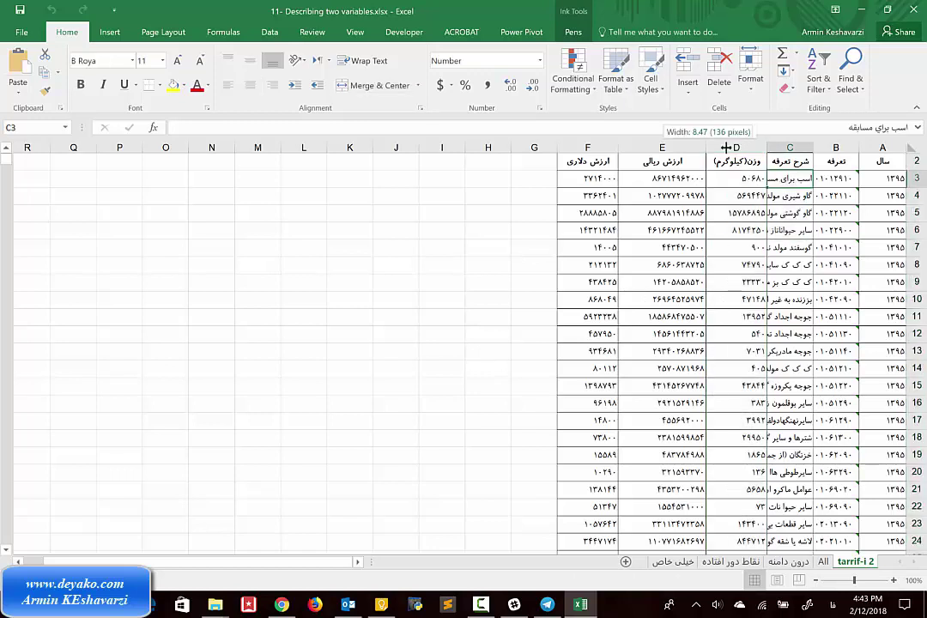
- Widen description column C and check row 15's description, weight and dollar values
left_click_drag(726, 147, 724, 147)
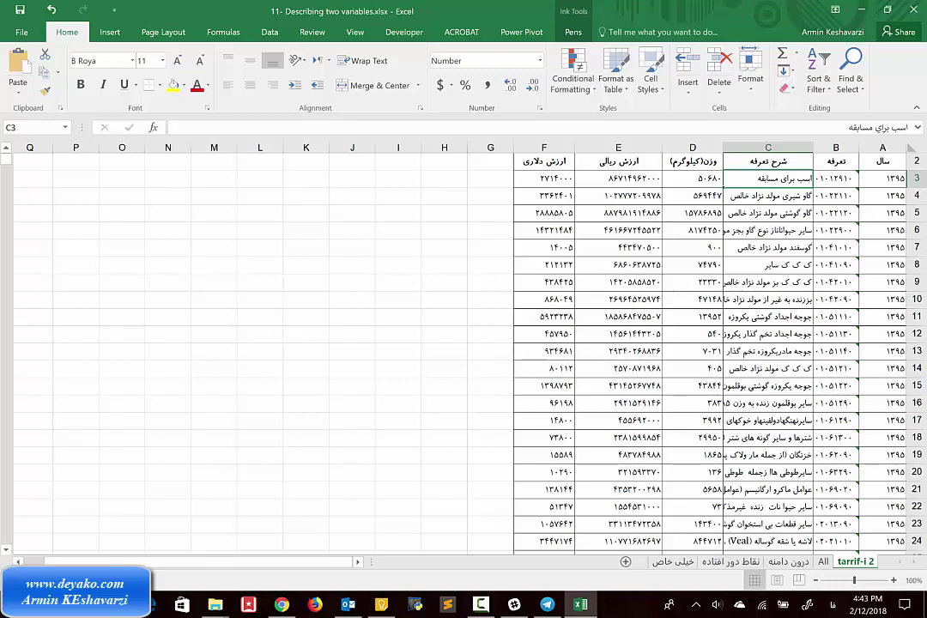
left_click(788, 390)
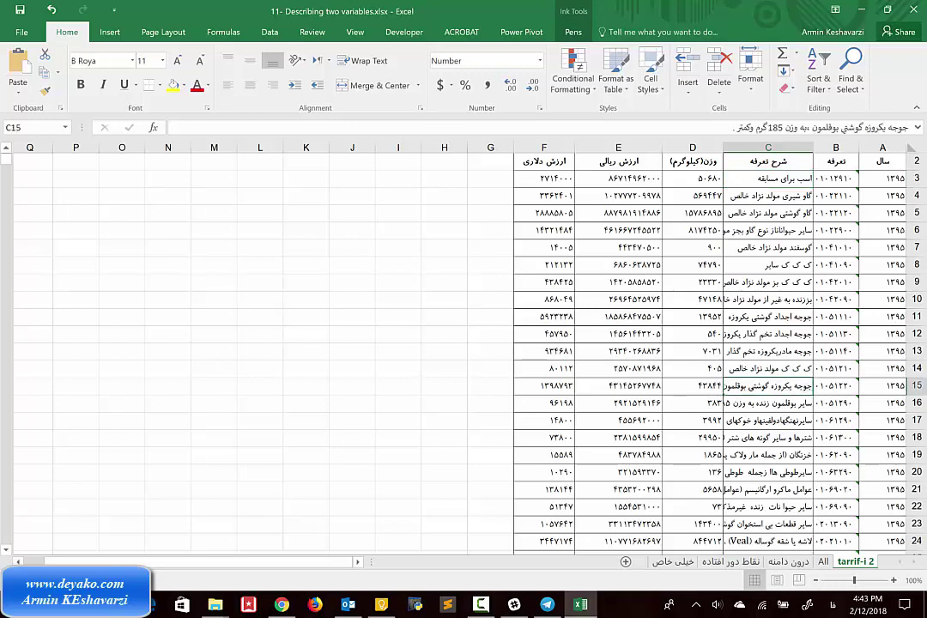
left_click(686, 388)
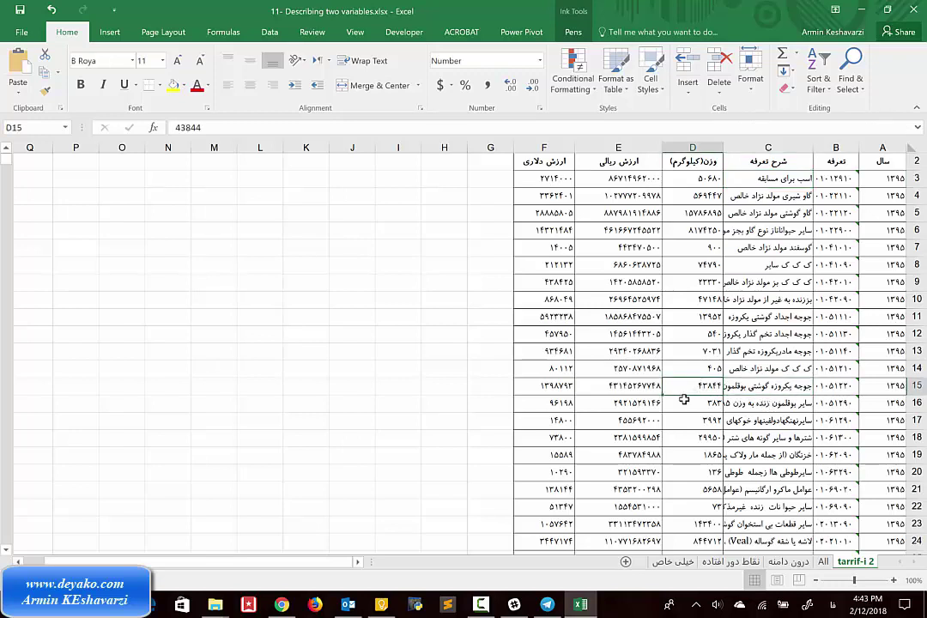
left_click(517, 391)
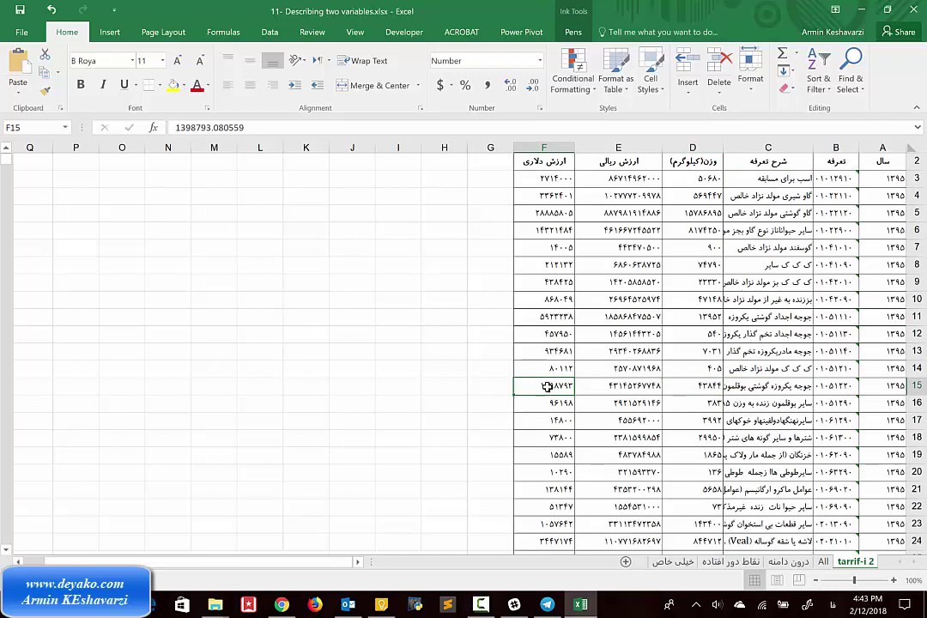
left_click(546, 179)
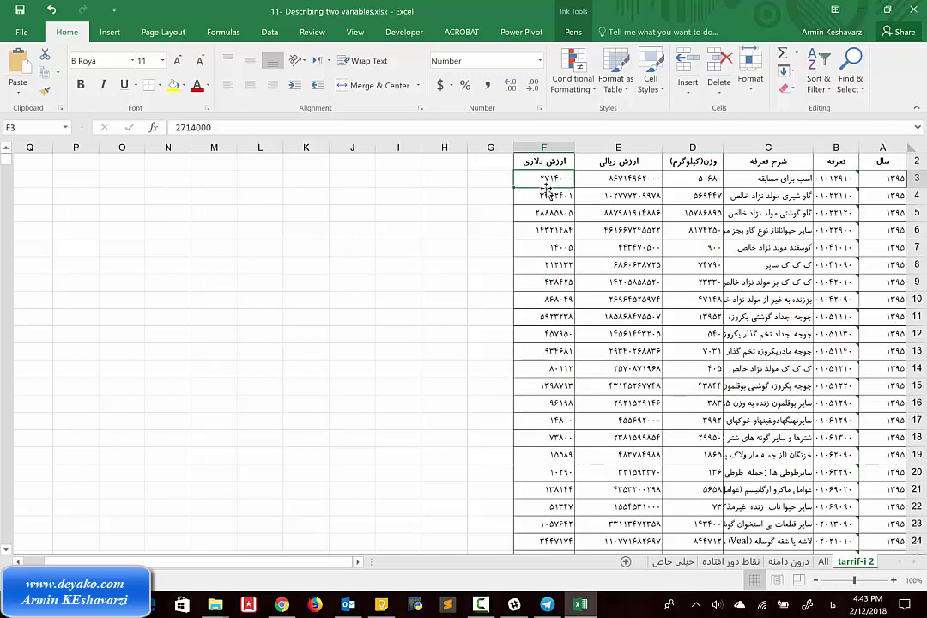
left_click(690, 385)
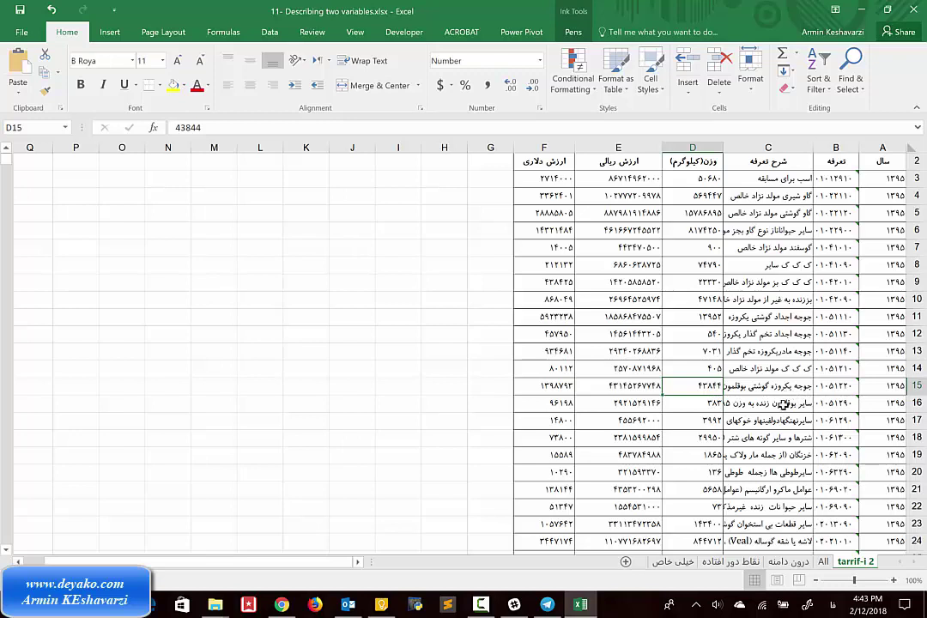
left_click(693, 145)
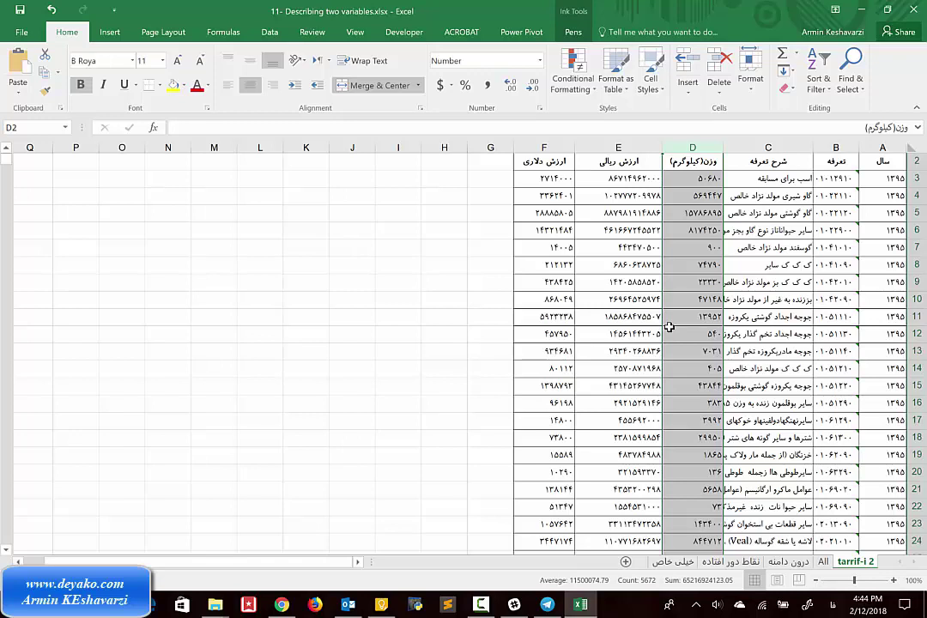
left_click(543, 148)
left_click(618, 147)
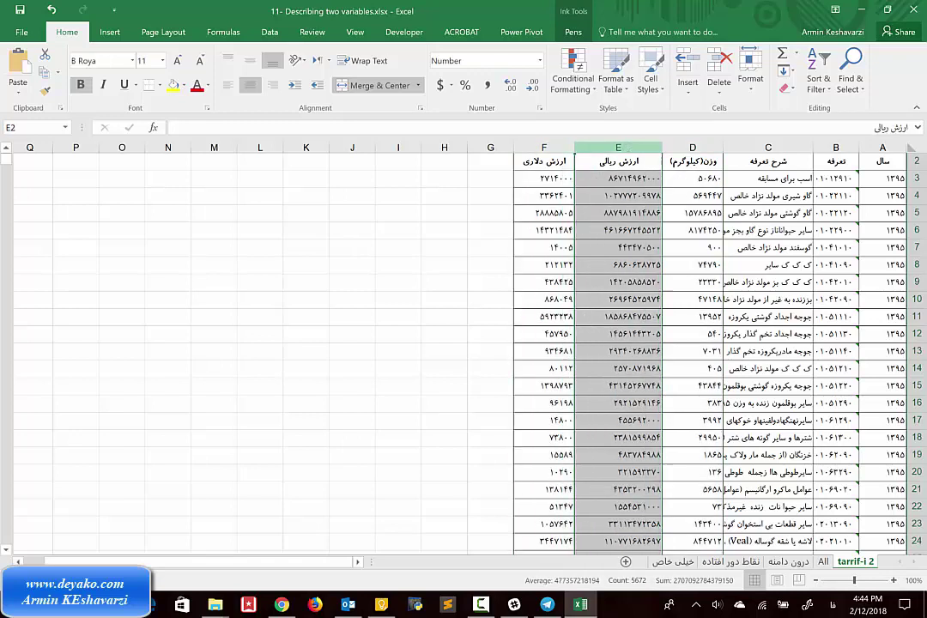
left_click(701, 144)
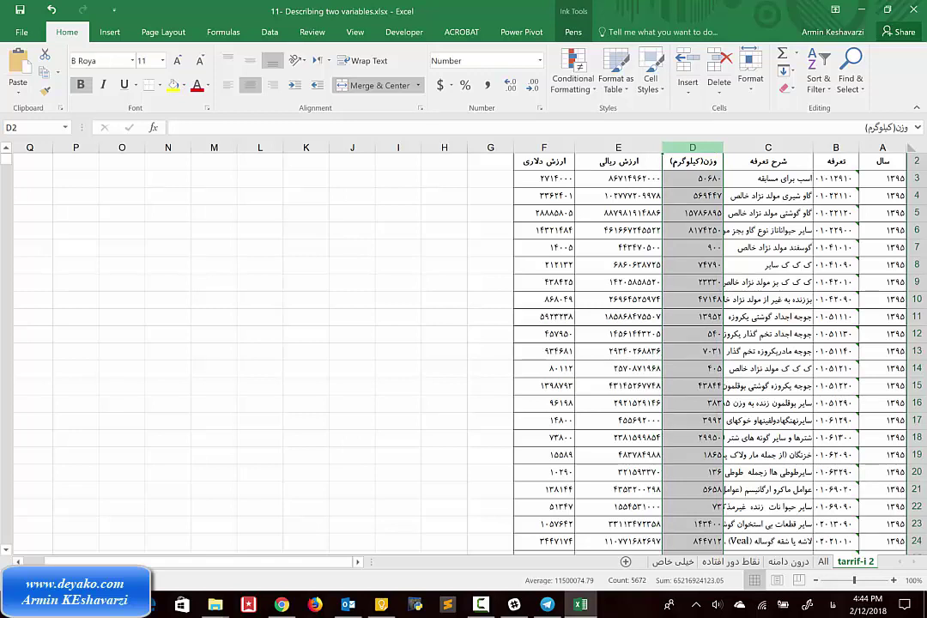
key("Down")
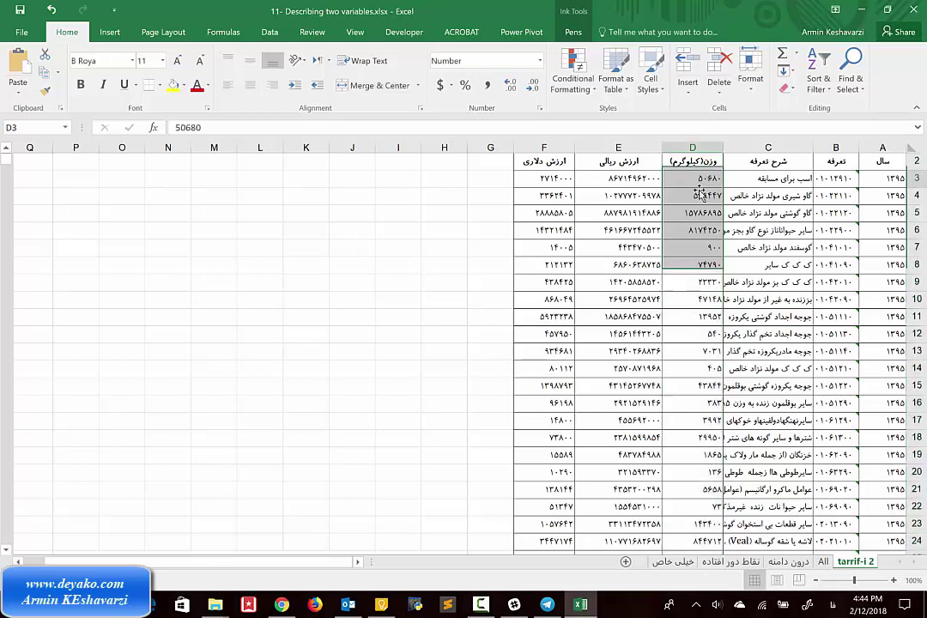
key("Down")
key("Down")
key("Down")
key("Down")
key("Down")
key("Down")
key("Down")
key("Down")
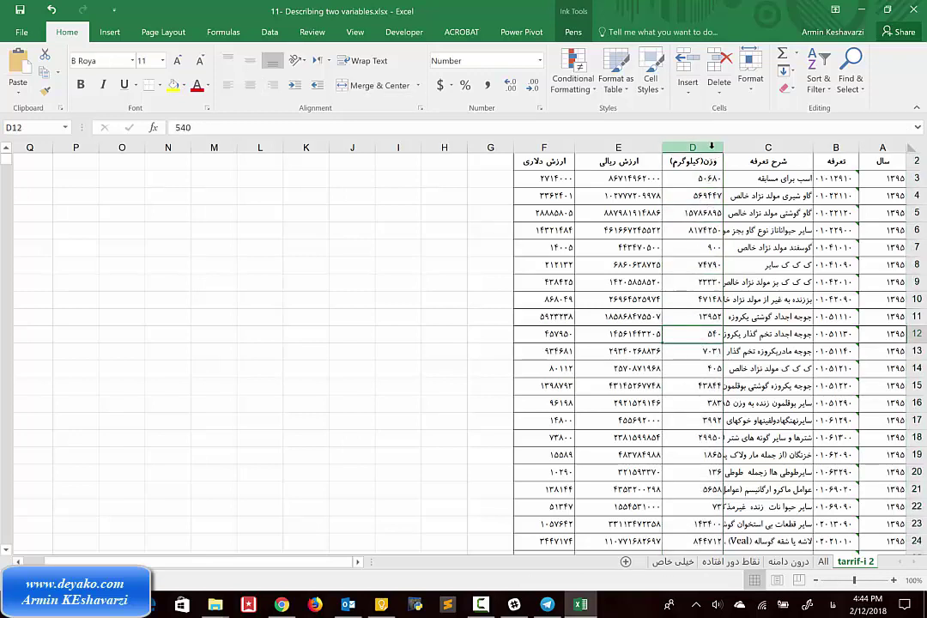
left_click(692, 147)
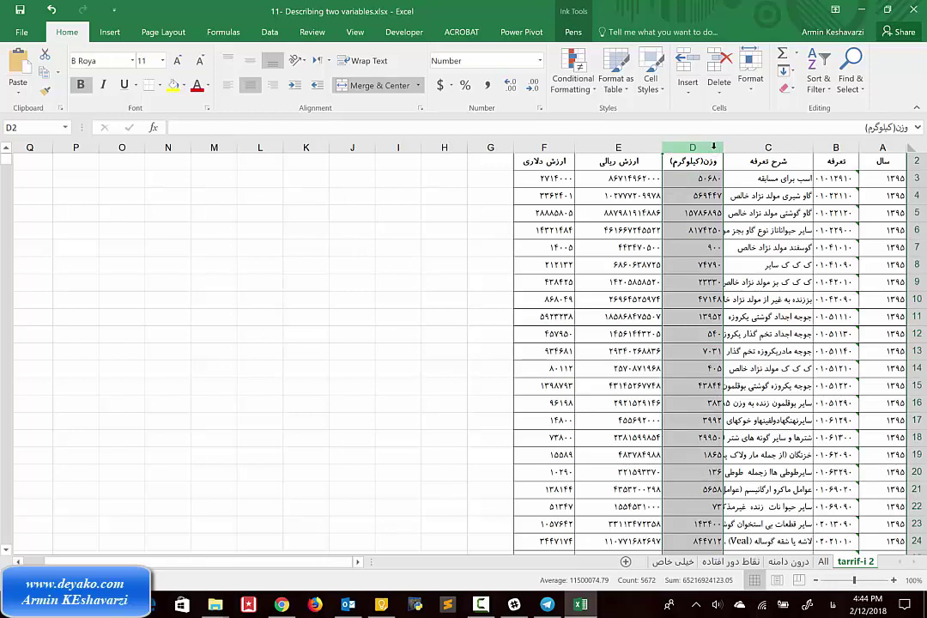
left_click(549, 147)
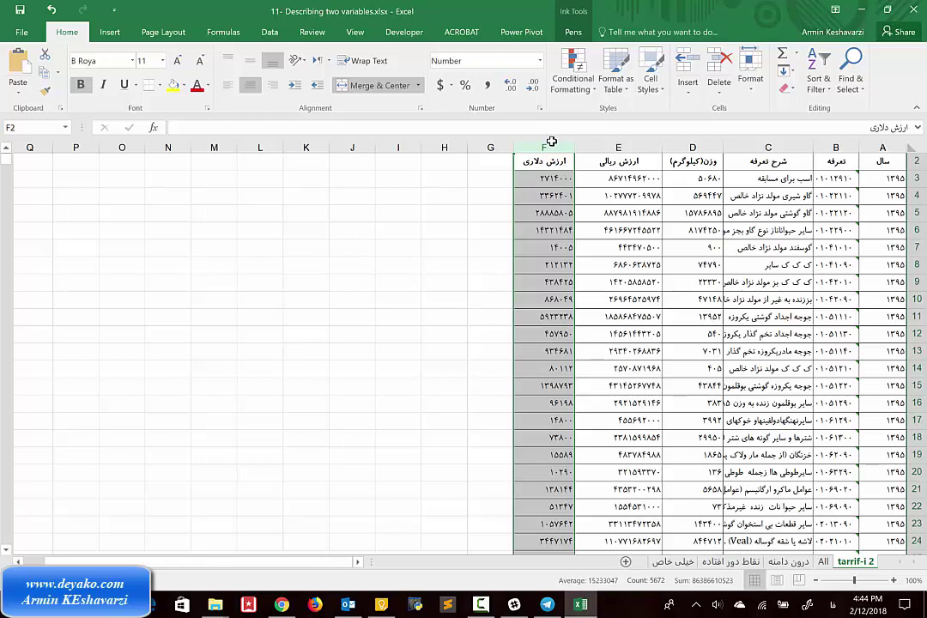
left_click(632, 146)
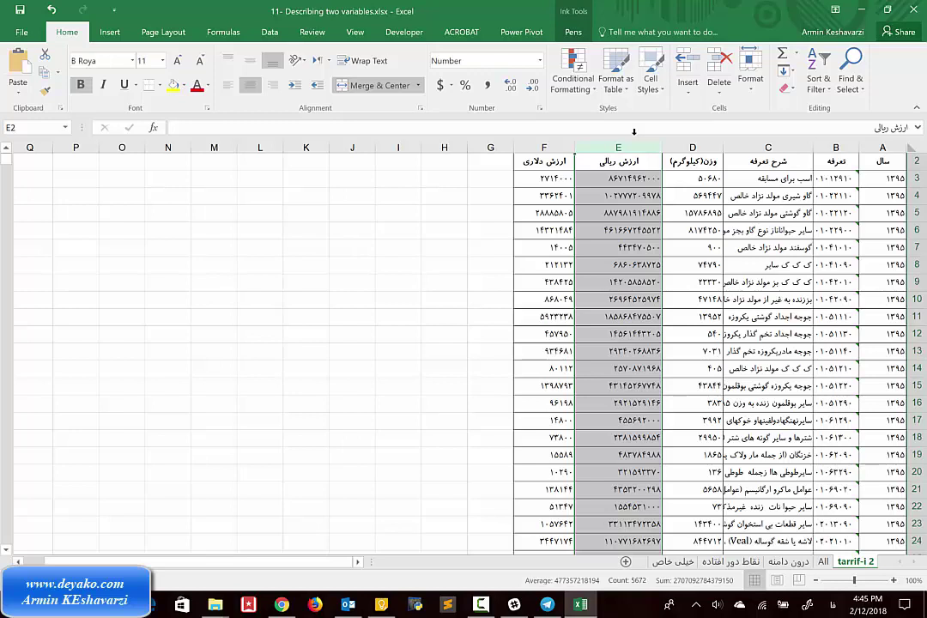
- Compare the weight column D against dollar-value column F, ending with column F selected
left_click(535, 147)
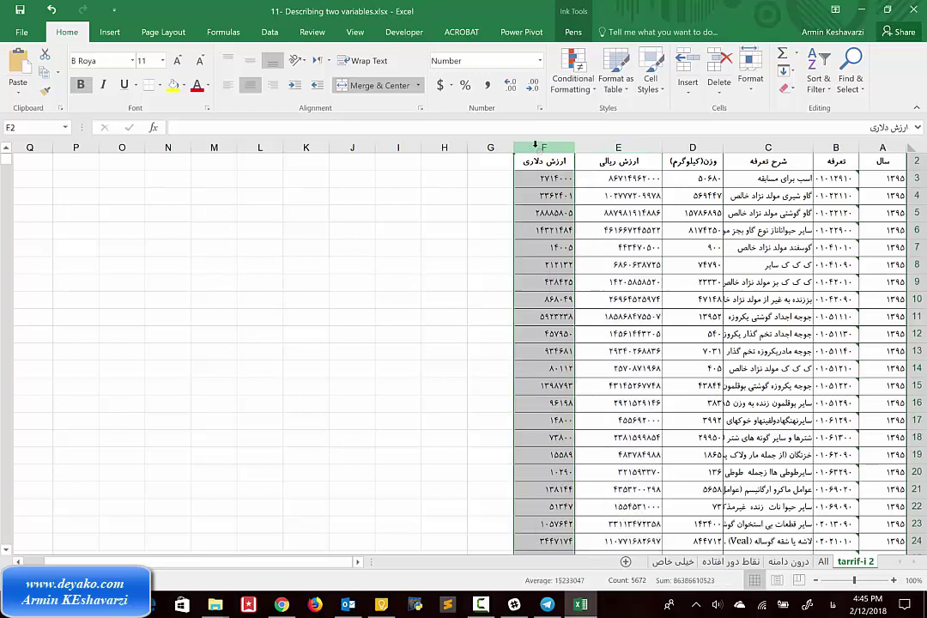
left_click(684, 146)
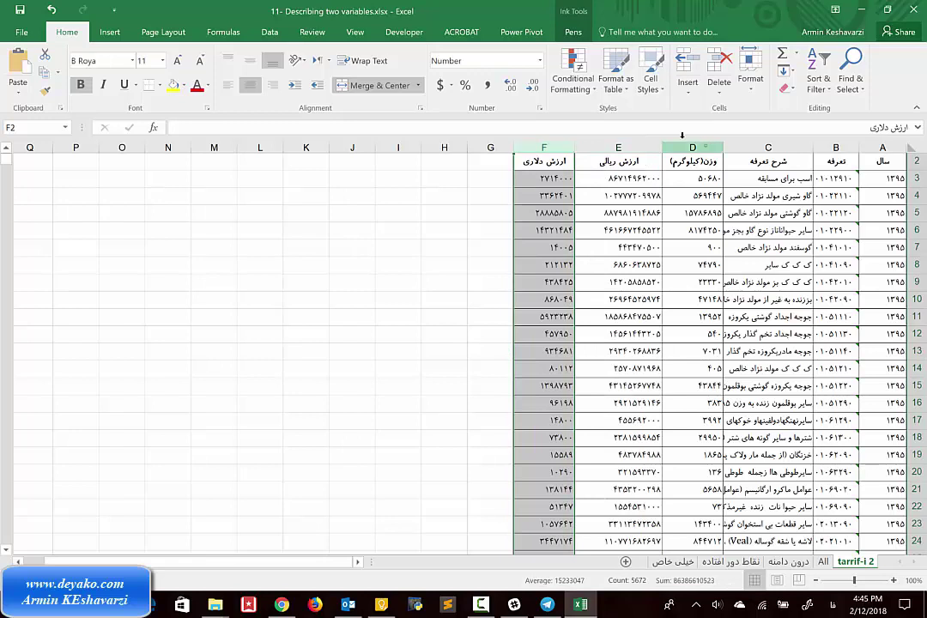
left_click(618, 147)
left_click(561, 147)
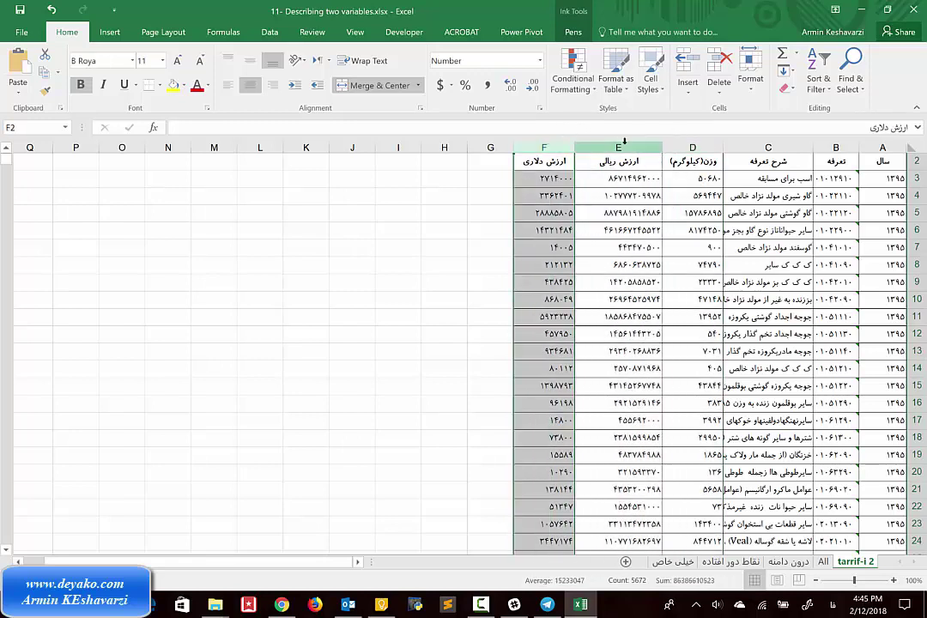
left_click(618, 147)
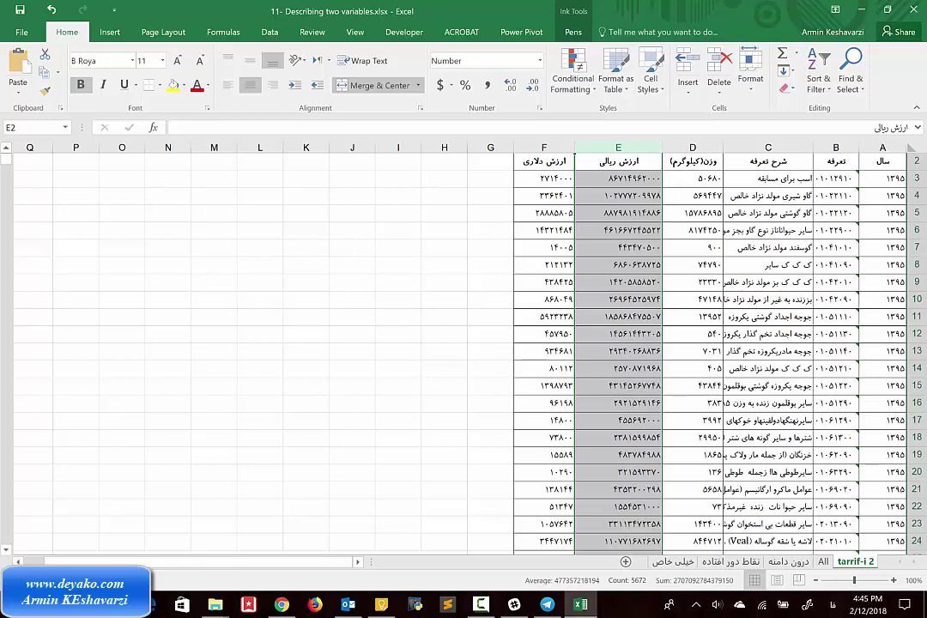
left_click(558, 177)
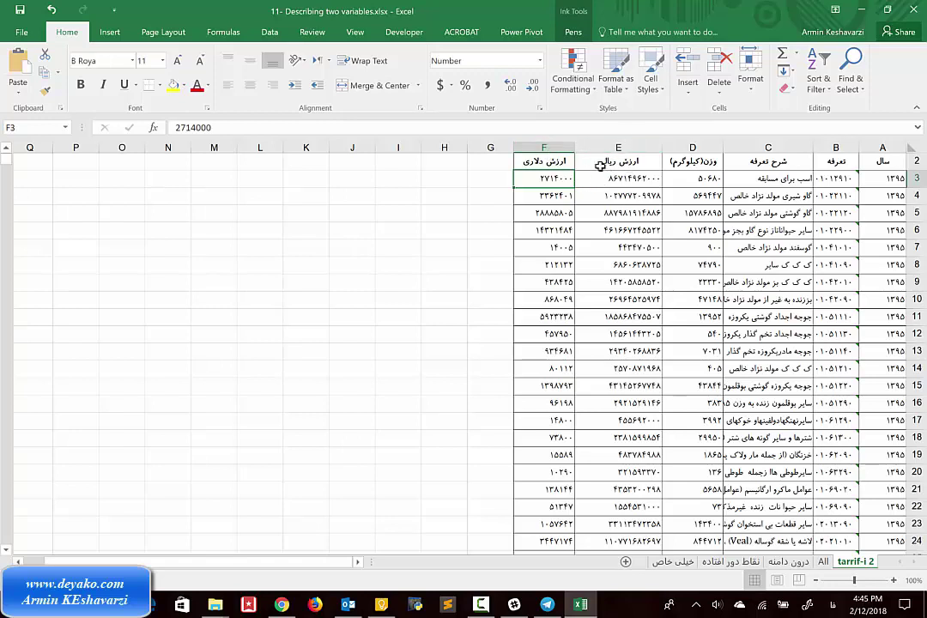
left_click(542, 158)
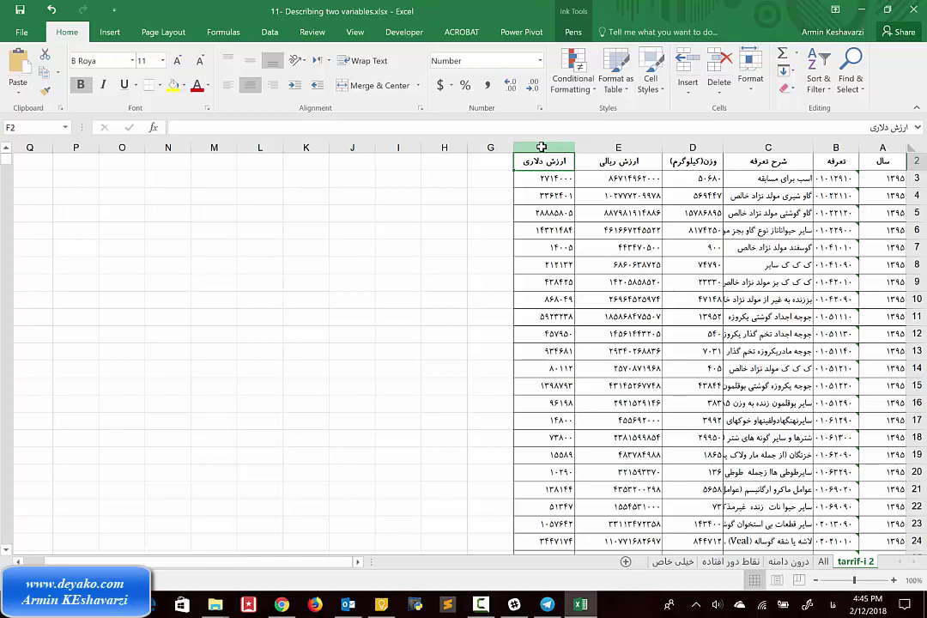
left_click(699, 179)
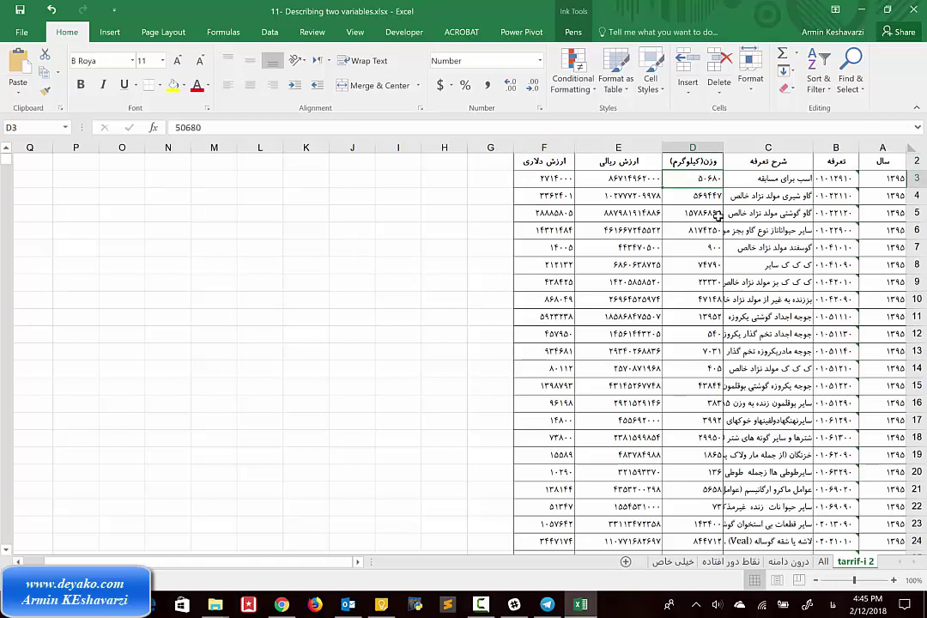
left_click(556, 148)
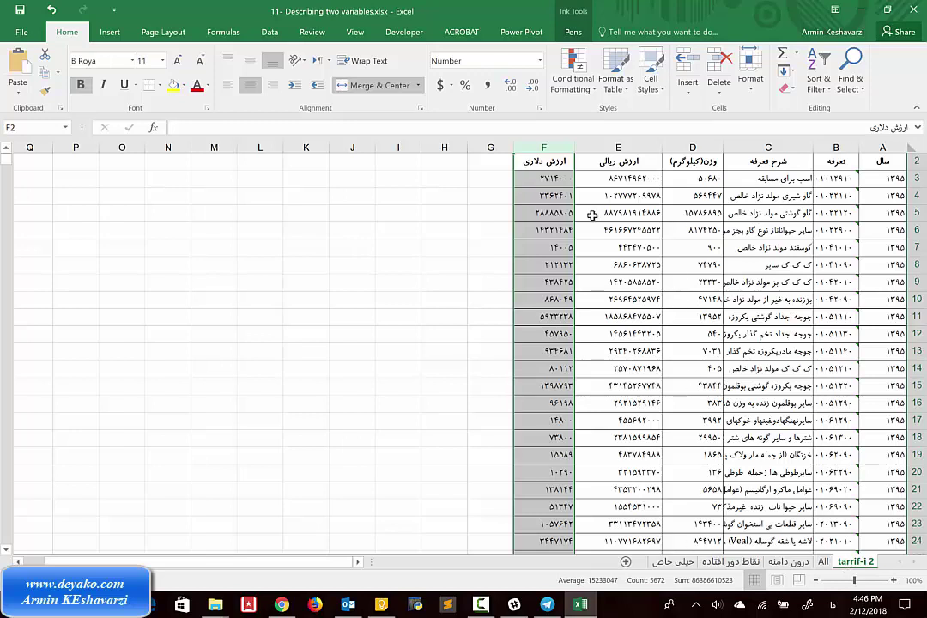
left_click(692, 147)
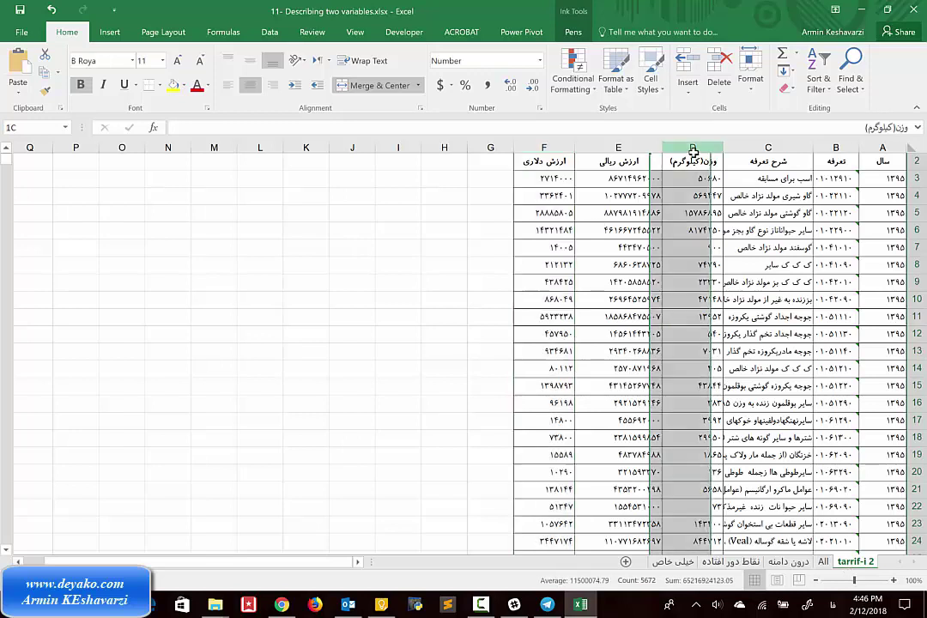
left_click(549, 147)
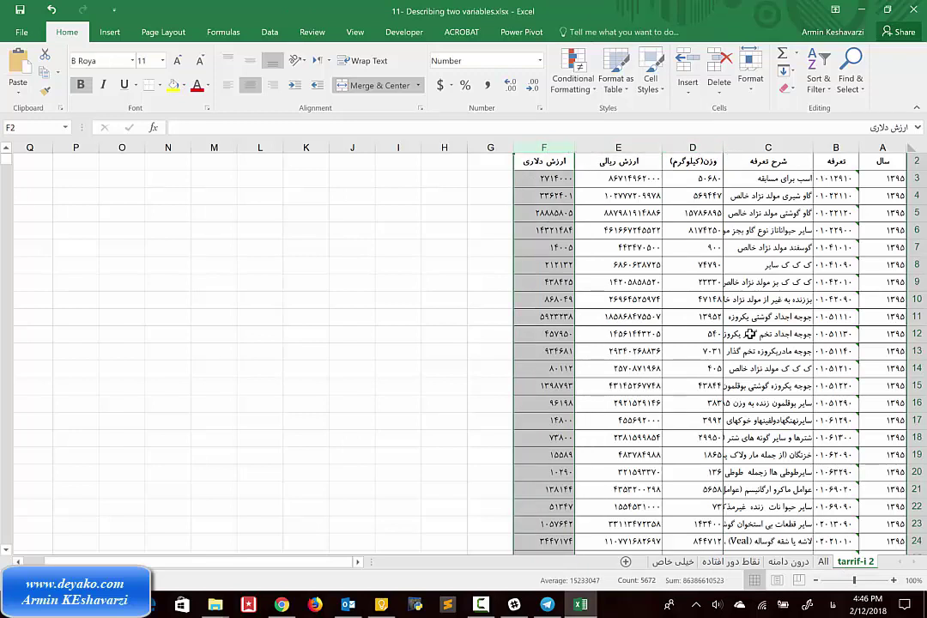
- Look over the other sheets, then copy the نقاط دور افتاده outlier table
left_click(667, 562)
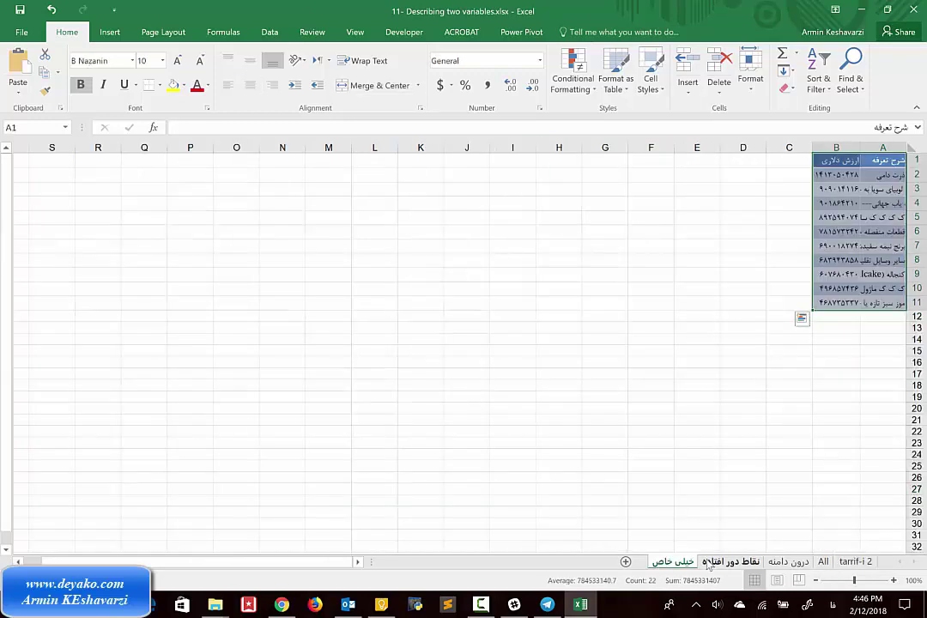
left_click(730, 561)
left_click(853, 561)
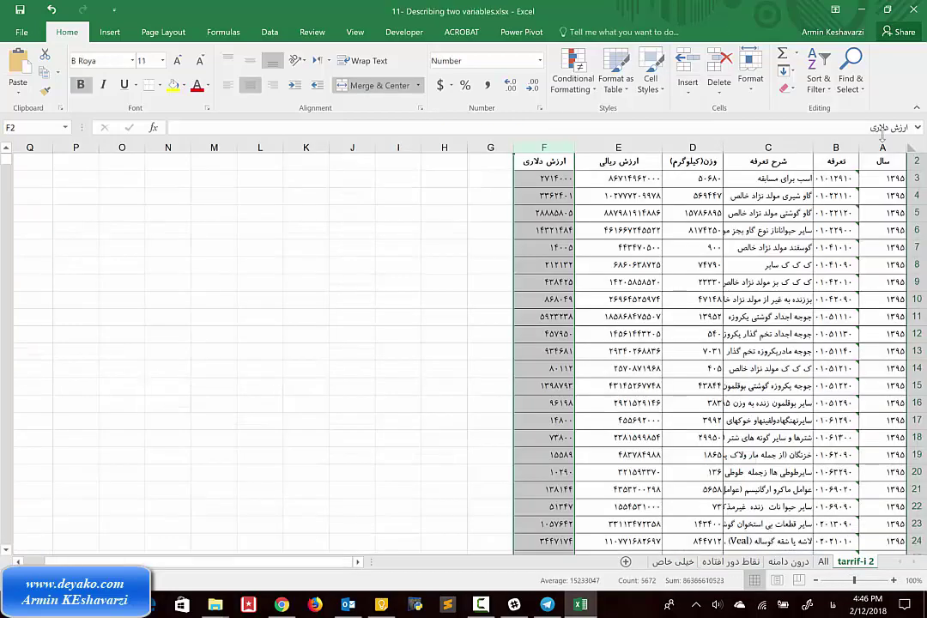
left_click(800, 562)
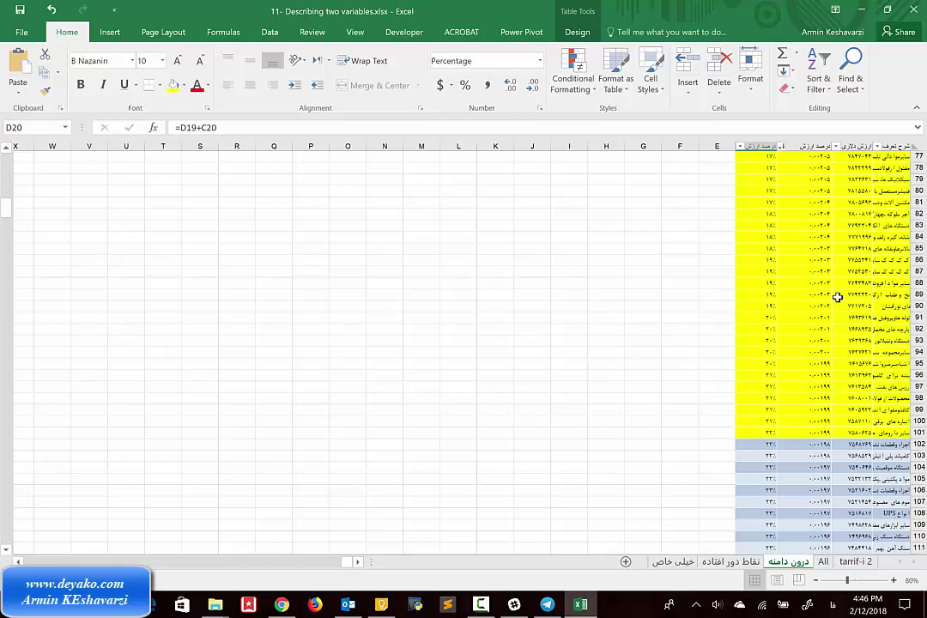
scroll(837, 297, "up", 12)
scroll(836, 297, "up", 13)
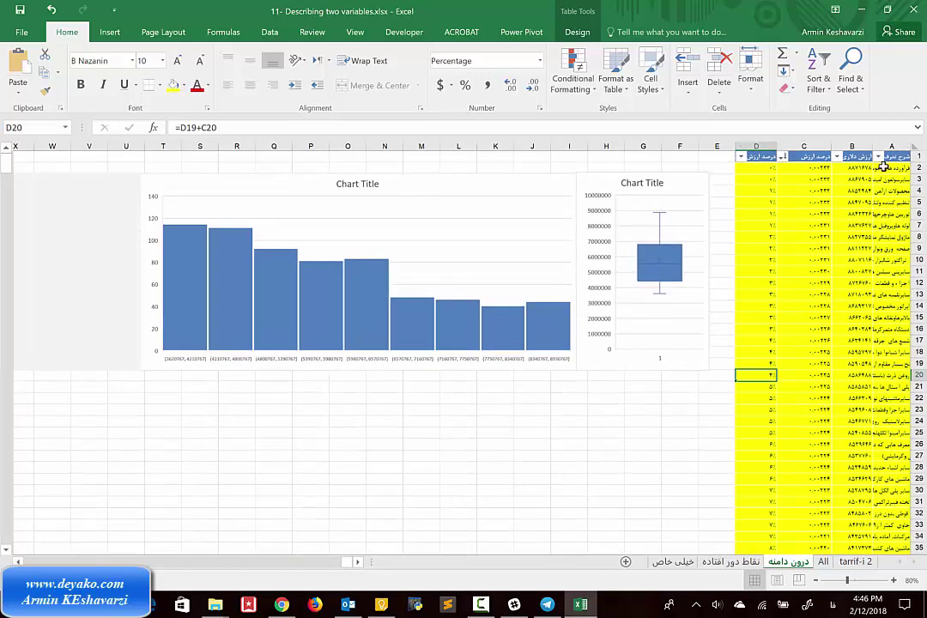
scroll(867, 383, "down", 9)
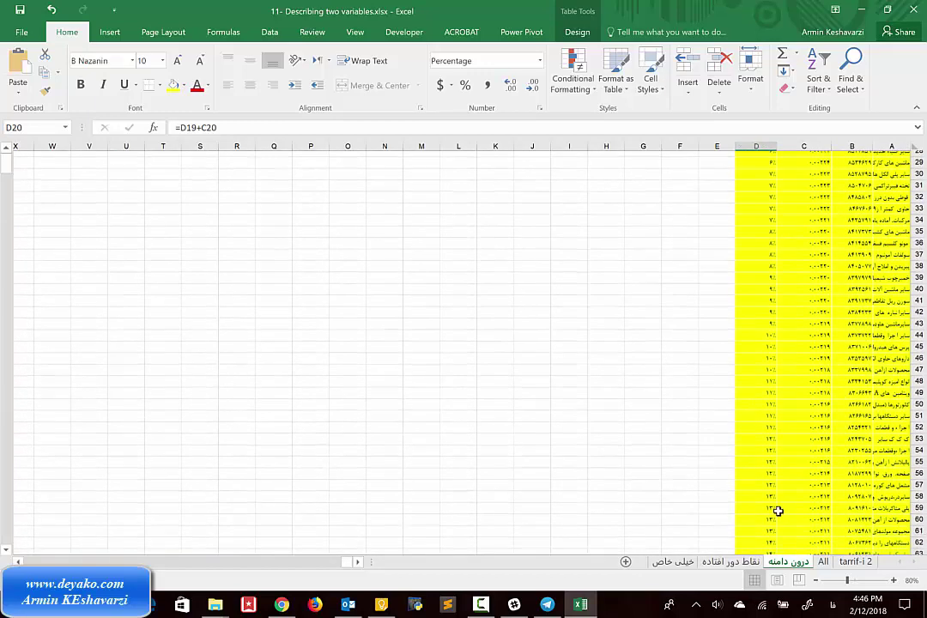
scroll(777, 511, "down", 1)
left_click(719, 559)
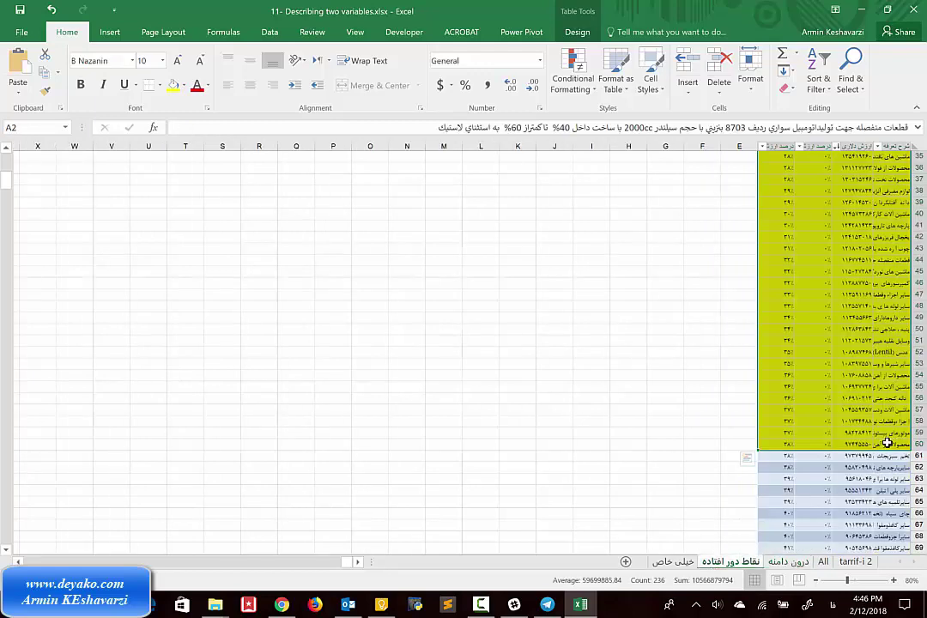
key("ctrl+c")
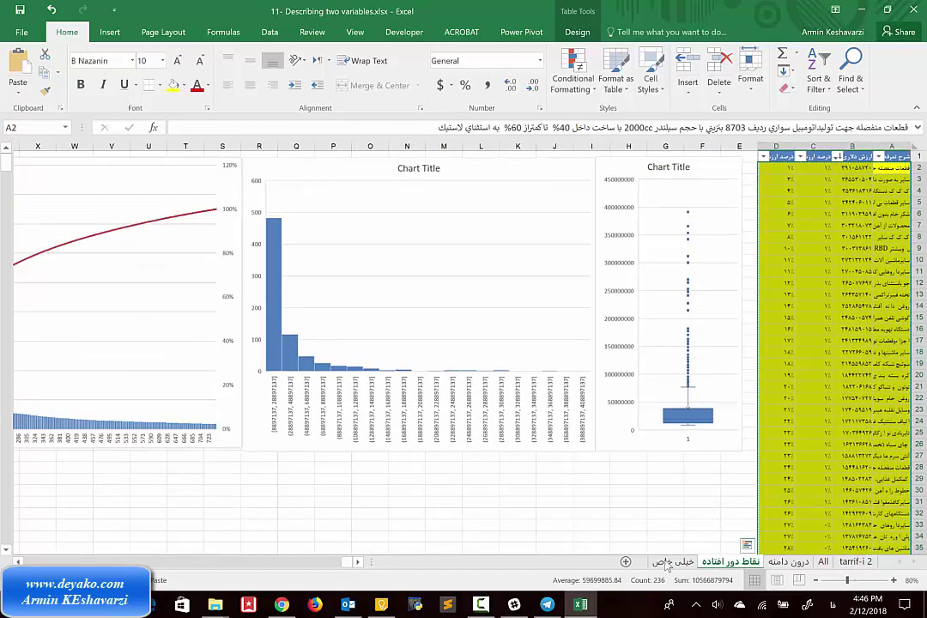
- Add a new blank Sheet1 and set it to Sheet Right-to-Left
left_click(626, 562)
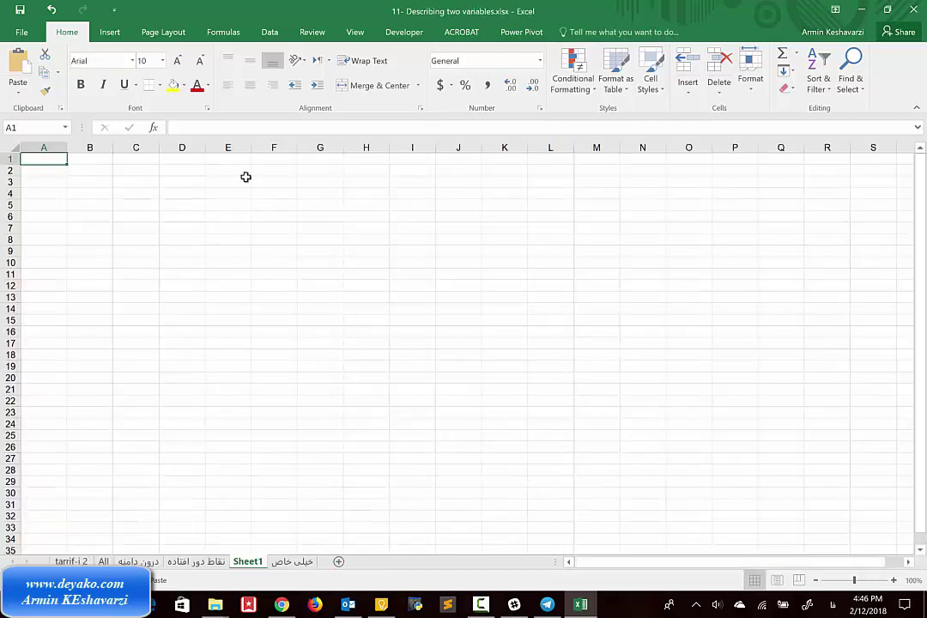
left_click(177, 32)
left_click(460, 71)
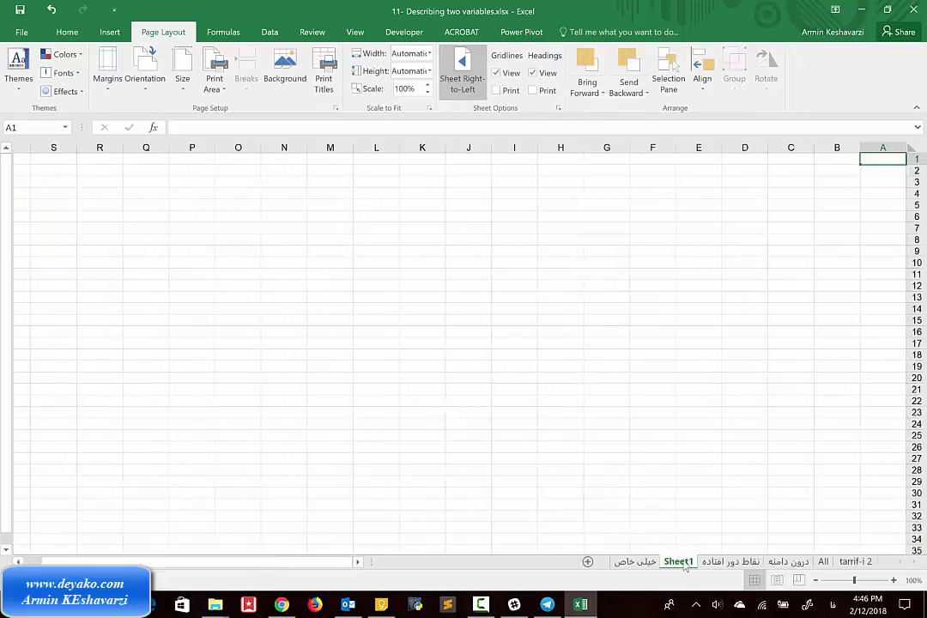
right_click(680, 564)
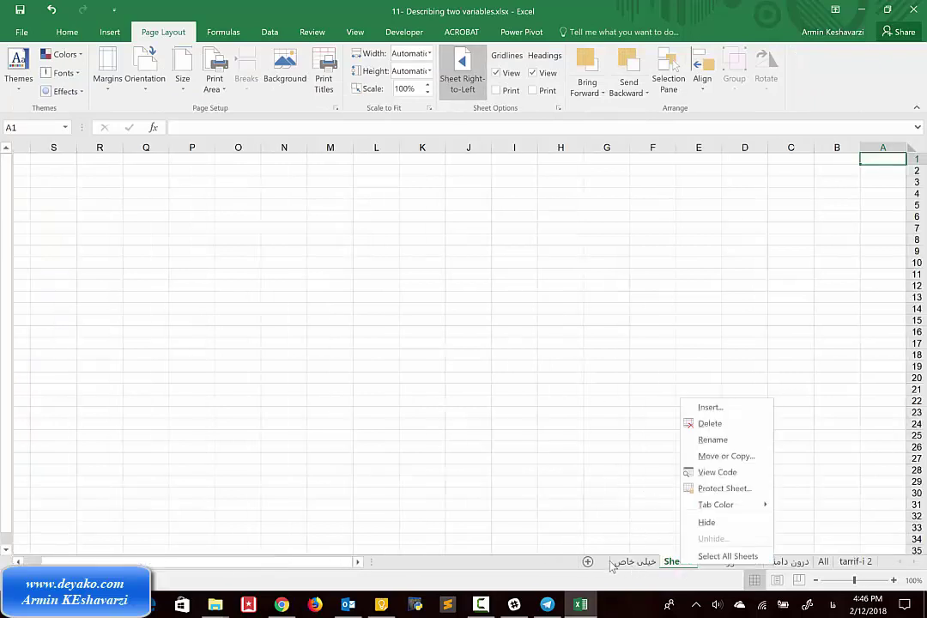
- Drag Sheet1 past خیلی خاص, rename it 'بررسی دو متغیره', and select cell A2
left_click(678, 564)
mouse_move(678, 564)
left_mouse_down()
mouse_move(610, 567)
mouse_move(640, 567)
left_mouse_up()
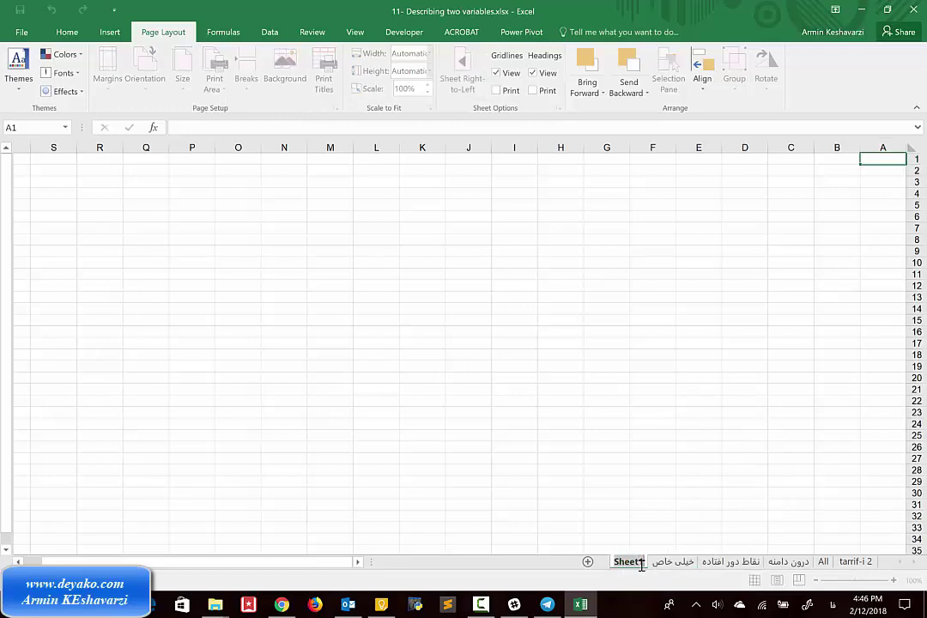
double_click(629, 562)
key("alt+shift")
type("fivvr")
key("BackSpace")
key("BackSpace")
key("BackSpace")
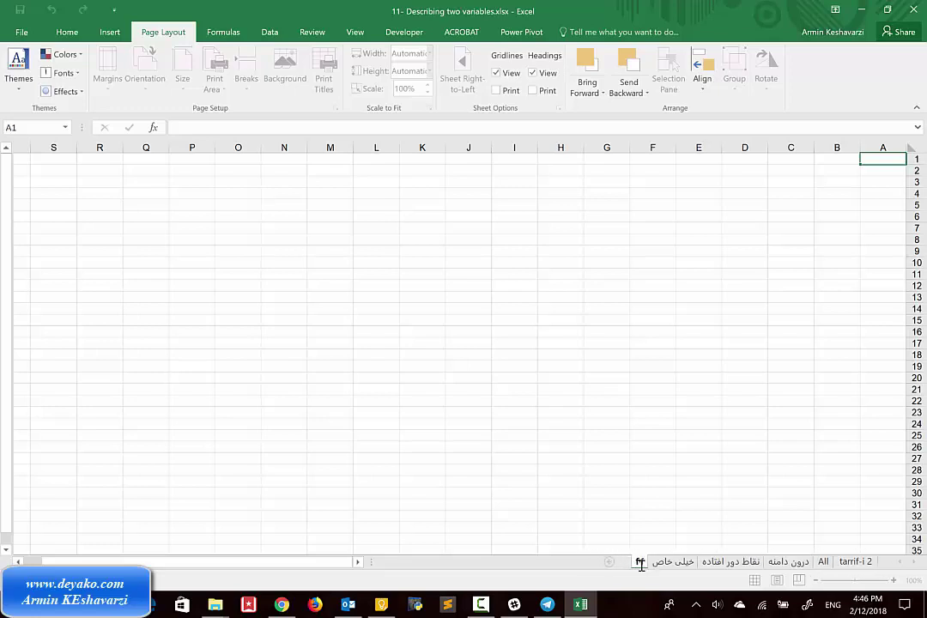
key("alt+shift")
type("بررسی")
type(" دو متغیره")
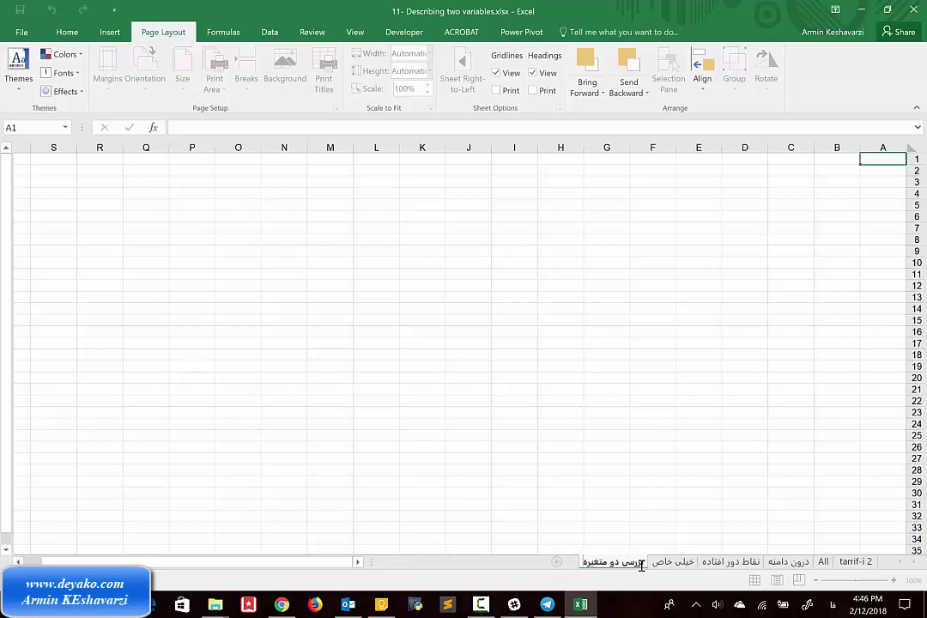
left_click(832, 193)
left_click(869, 174)
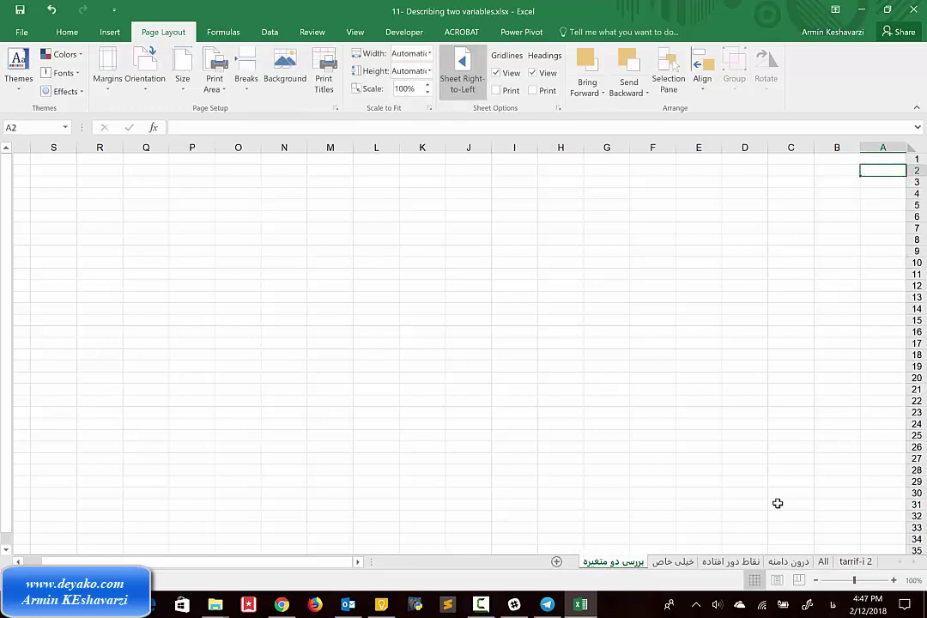
- Paste the outlier table at A2 of بررسی دو متغیره and set its fill to No Fill
left_click(673, 561)
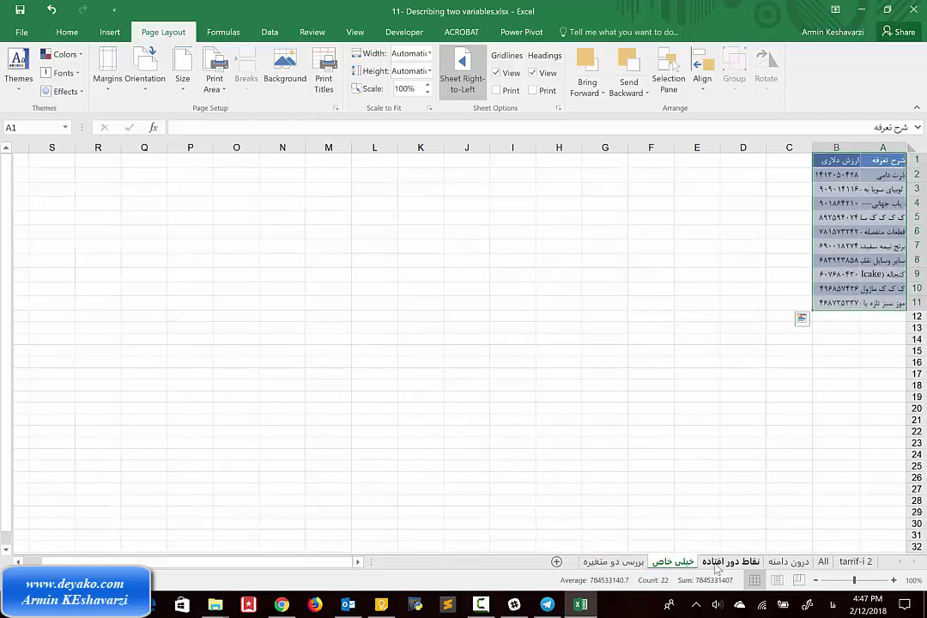
left_click(720, 563)
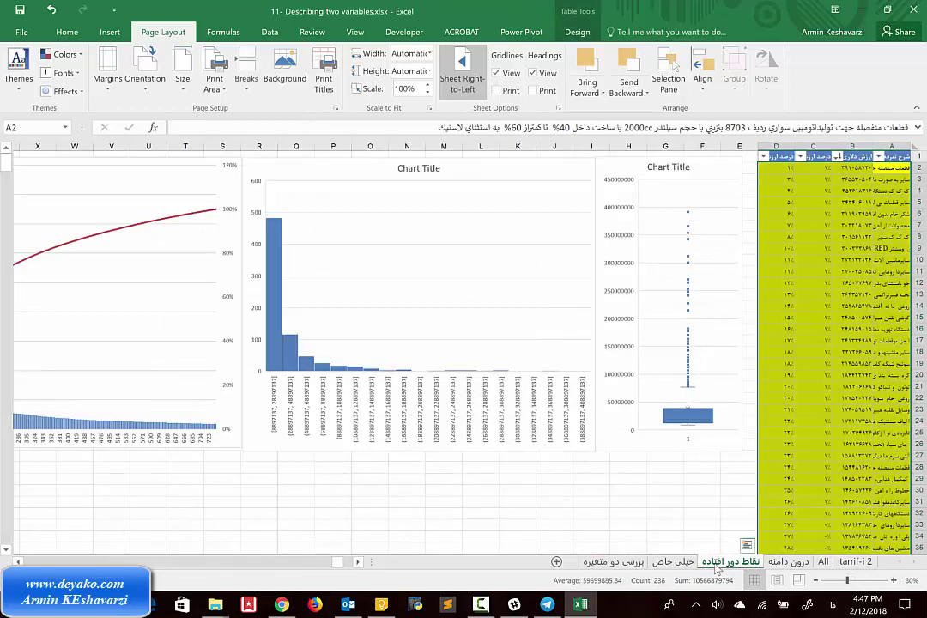
left_click(613, 562)
key("ctrl+v")
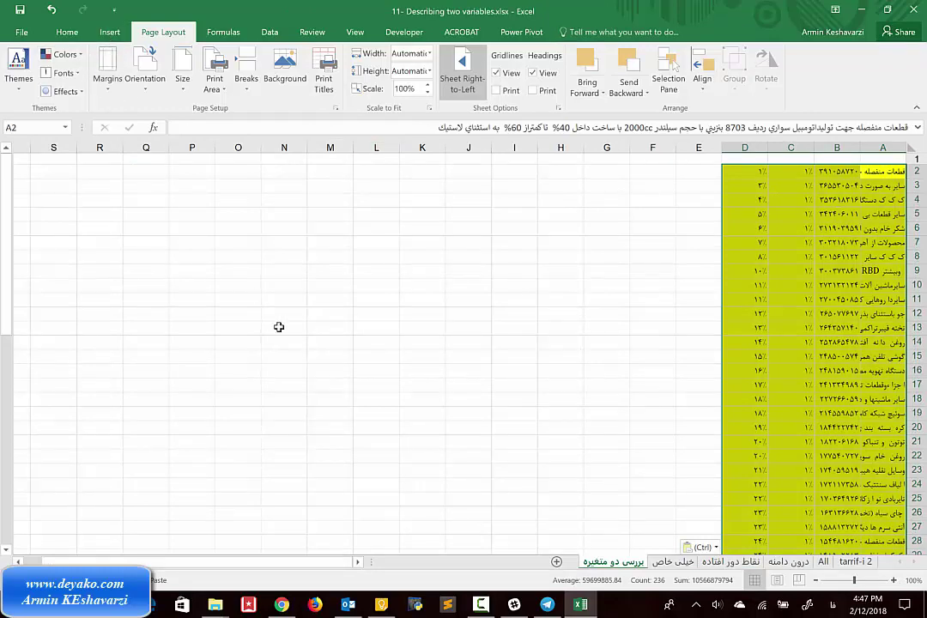
left_click(66, 32)
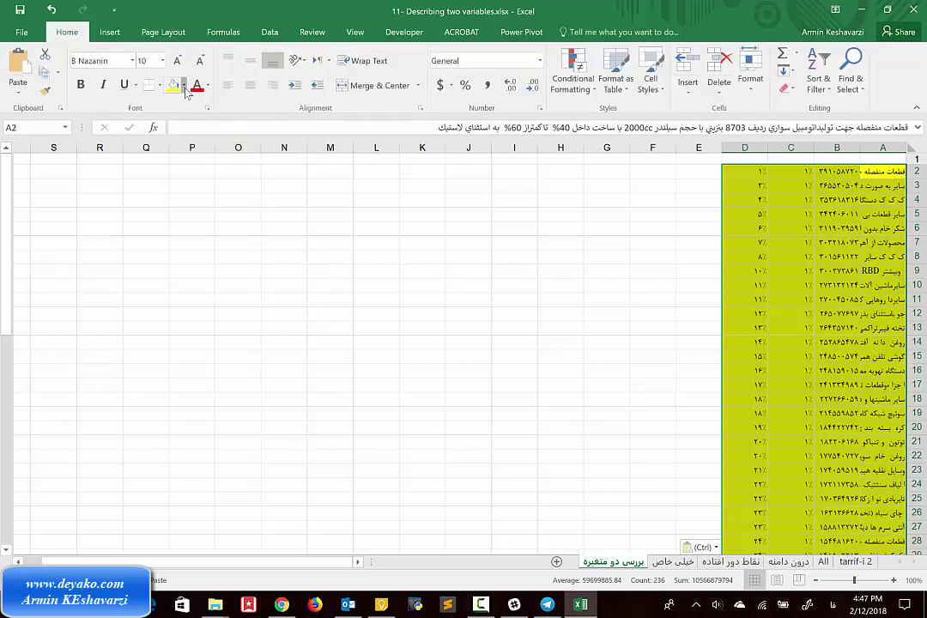
left_click(183, 85)
left_click(194, 196)
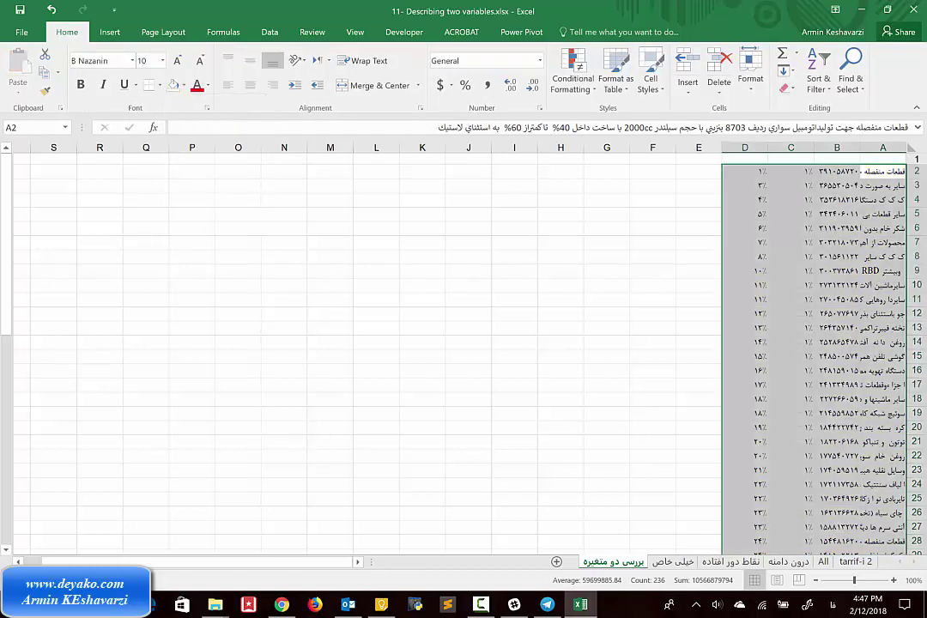
- Browse back through the sheets and land on the درون دامنه sheet
left_click(729, 561)
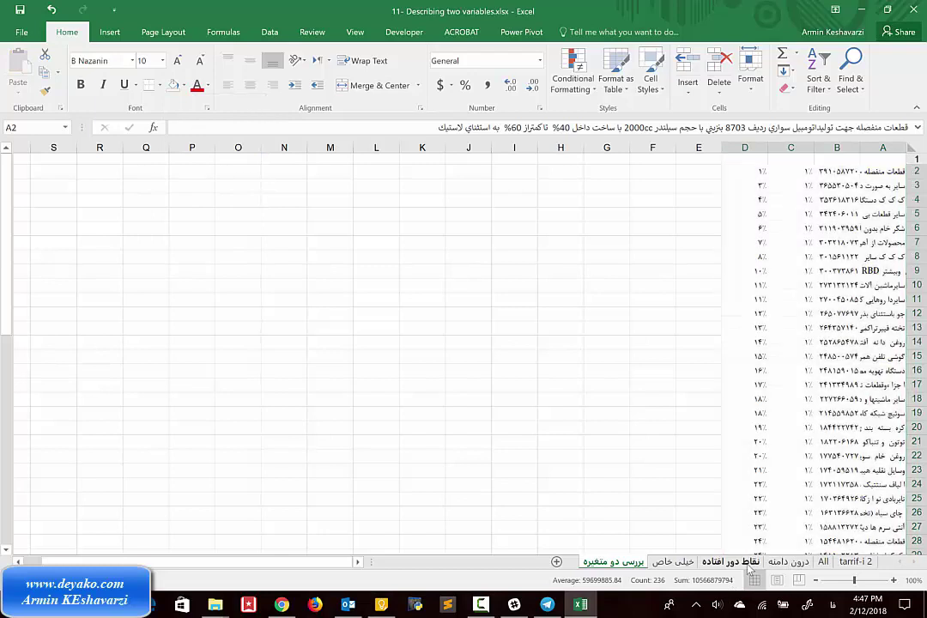
scroll(811, 333, "down", 10)
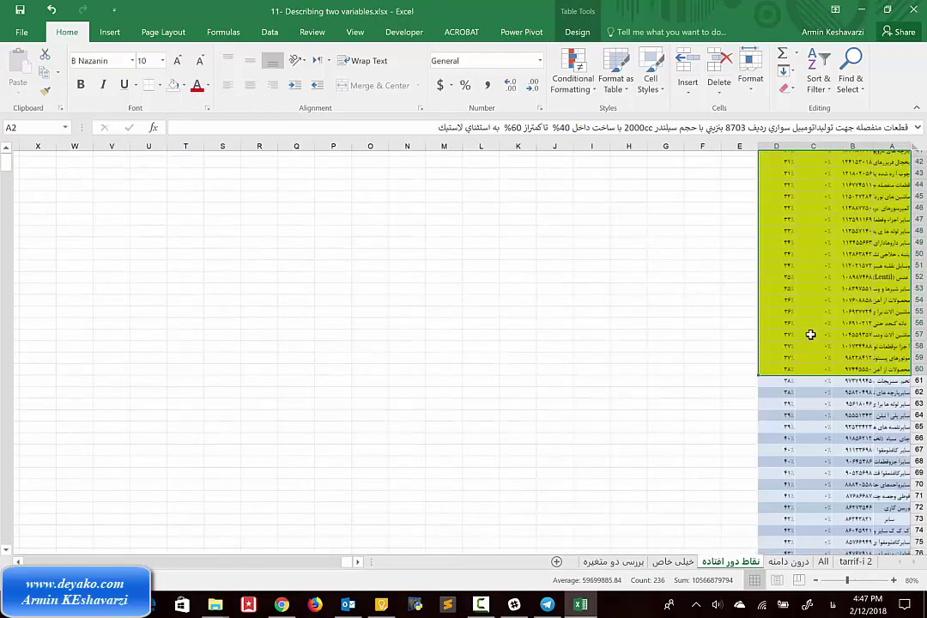
scroll(810, 335, "up", 10)
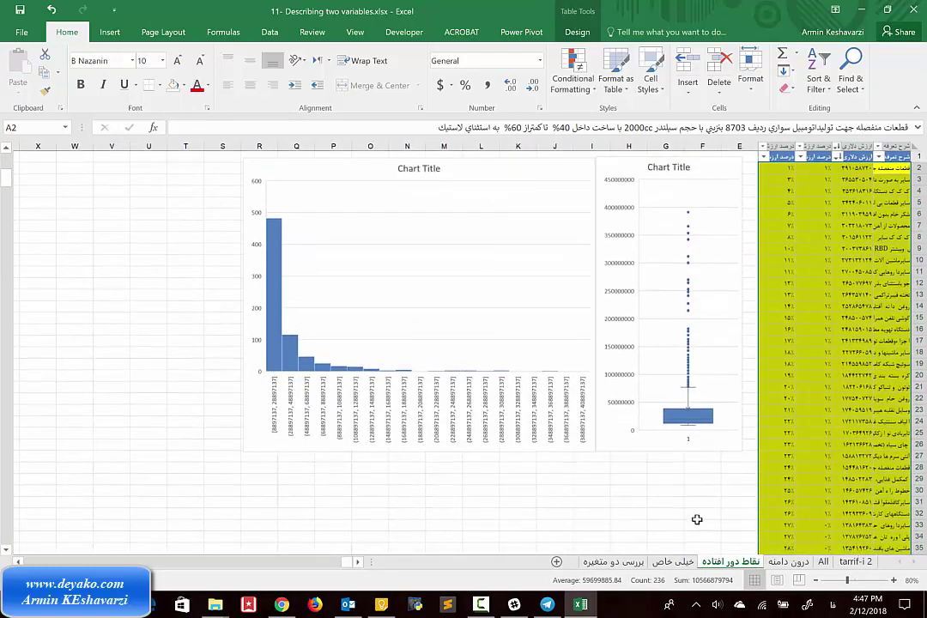
left_click(673, 561)
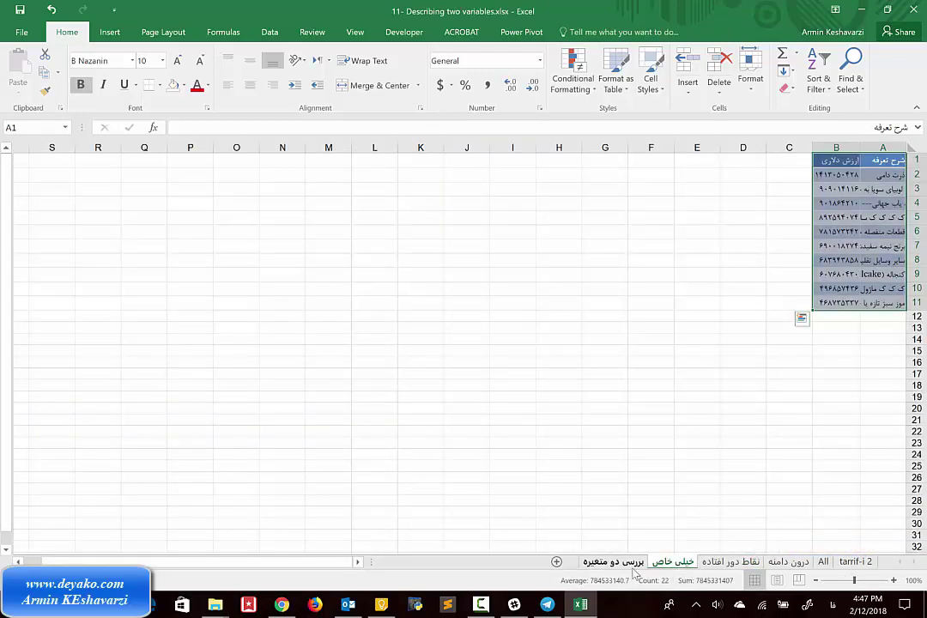
key("ctrl+Page_Down")
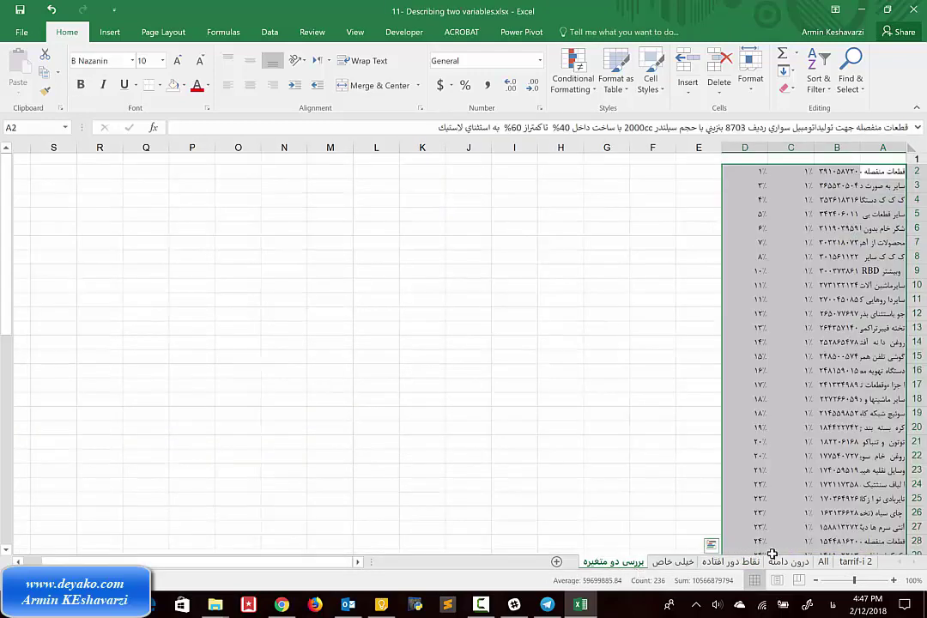
left_click(785, 561)
- Copy the درون دامنه data rows, excluding the header row
scroll(844, 183, "up", 6)
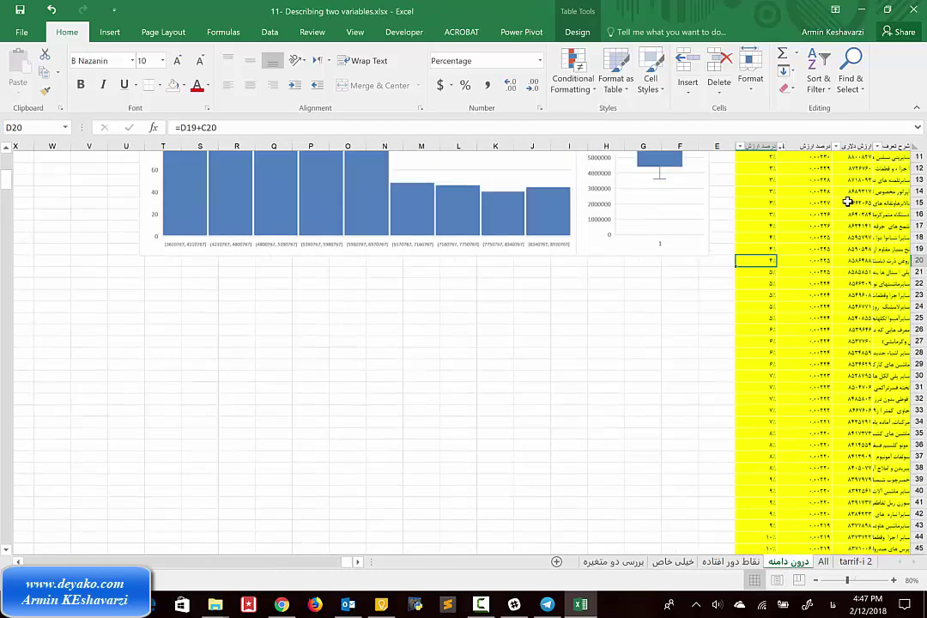
scroll(847, 201, "up", 4)
scroll(846, 201, "down", 20)
scroll(847, 201, "down", 7)
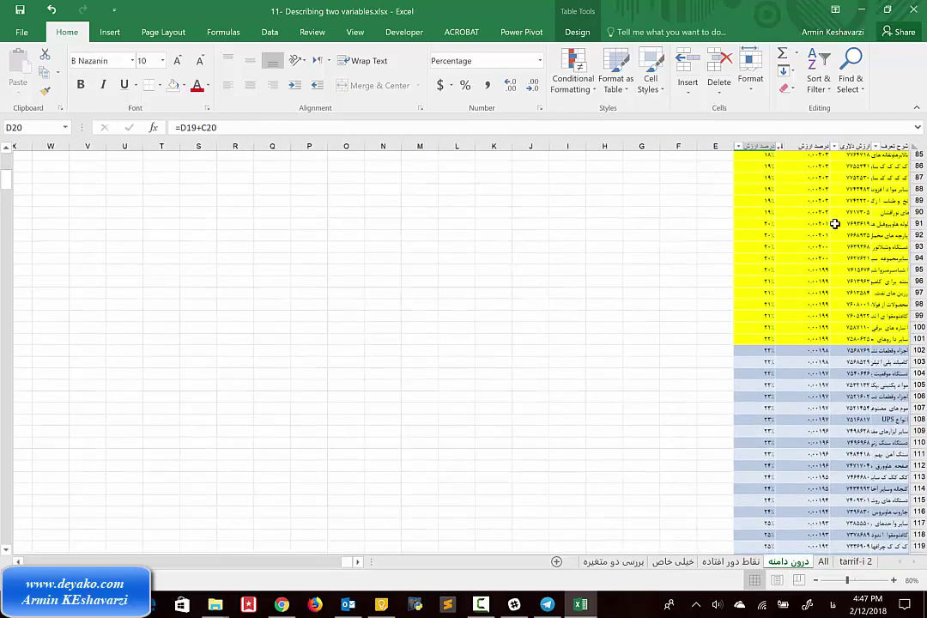
scroll(754, 334, "up", 1)
left_click(755, 341)
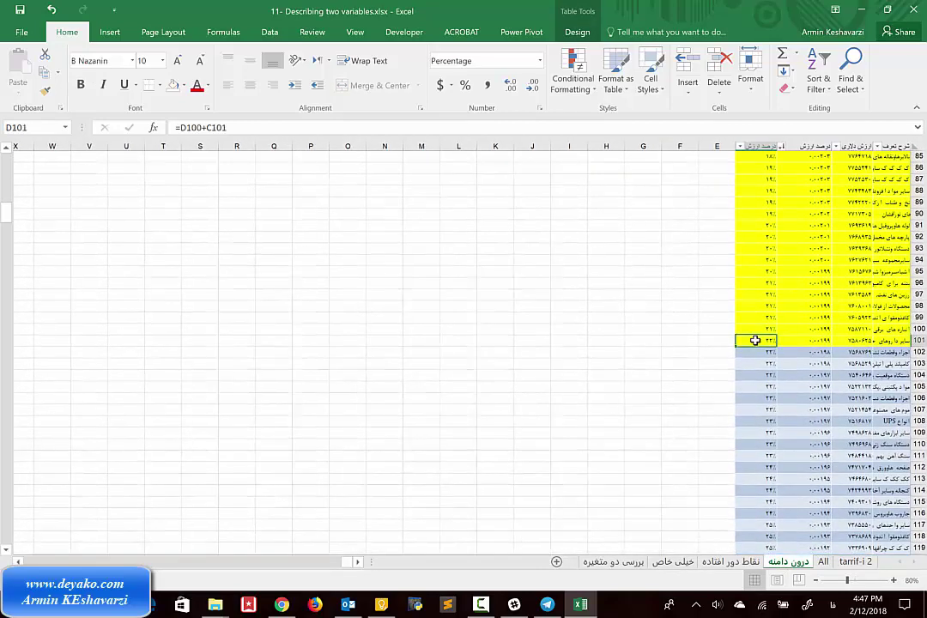
key("ctrl+shift+Up")
key("ctrl+shift+Right")
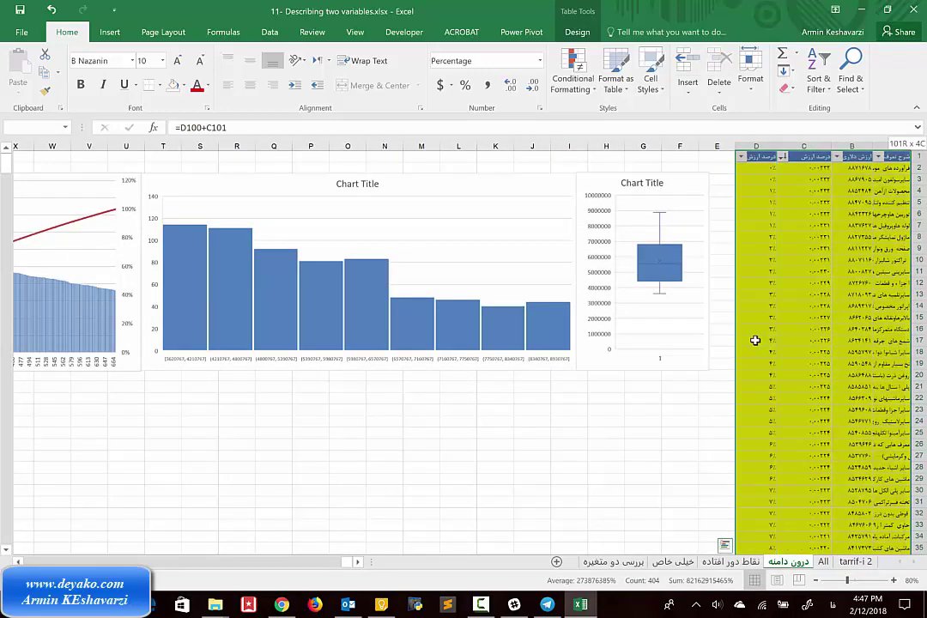
key("shift+Down")
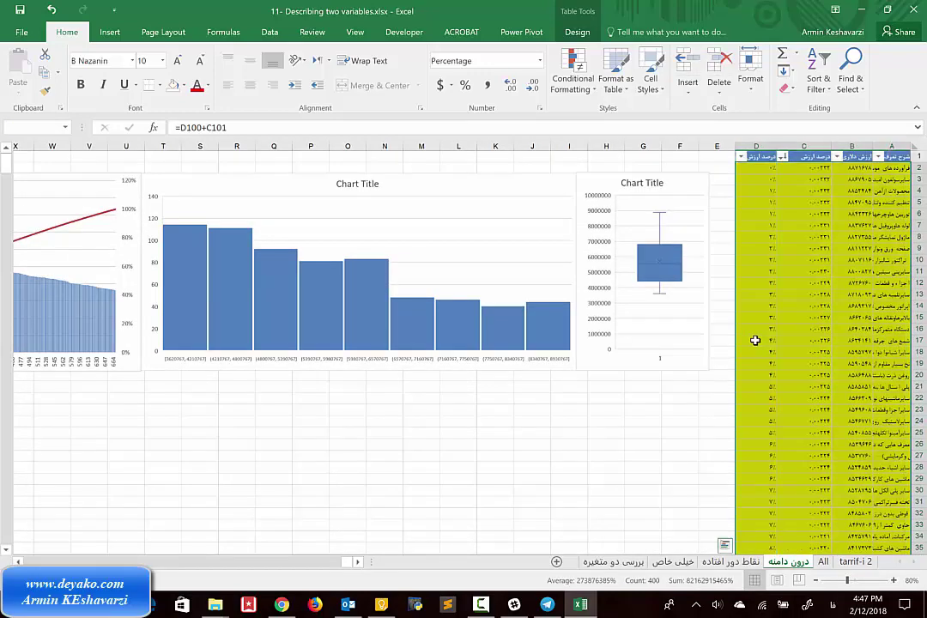
key("ctrl+c")
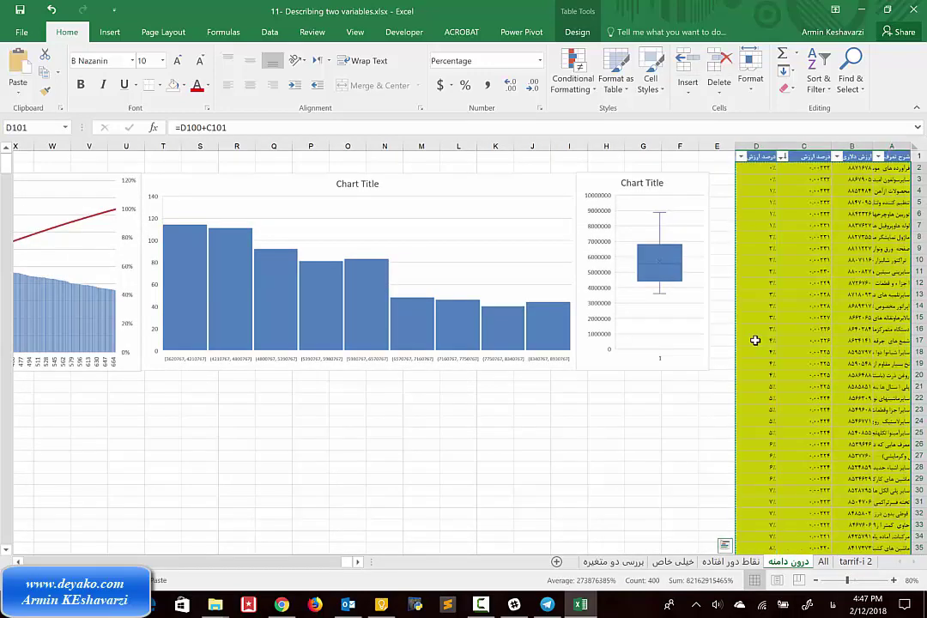
- Paste the rows at A61 of بررسی دو متغیره with No Fill, then return to نقاط دور افتاده
left_click(612, 569)
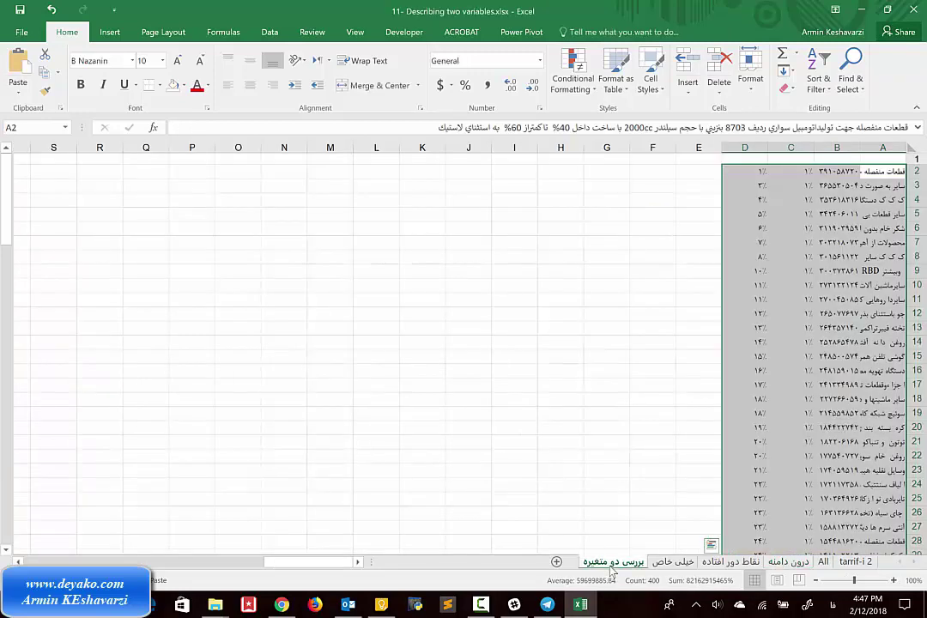
left_click(782, 300)
key("ctrl+Down")
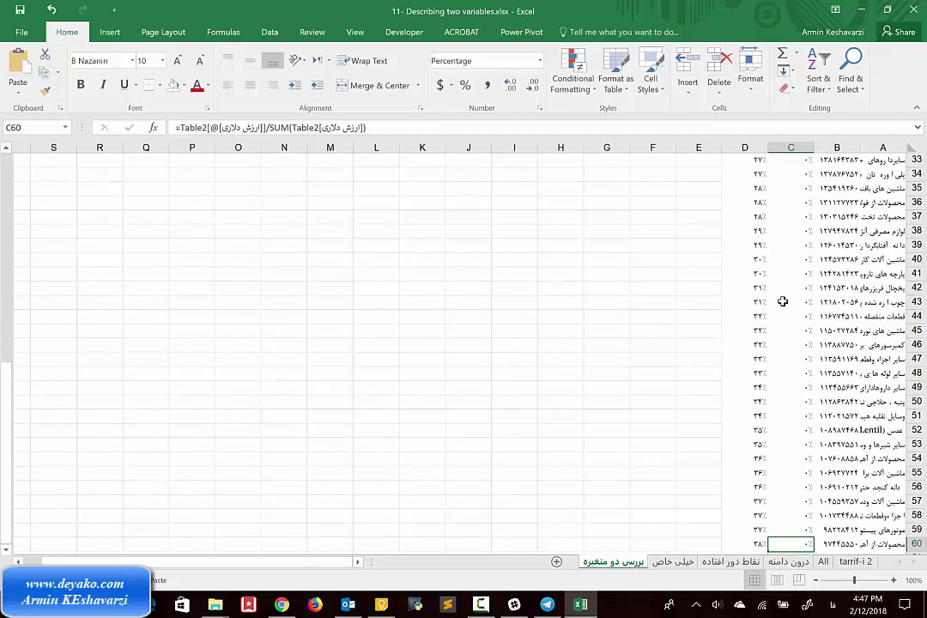
left_click(873, 429)
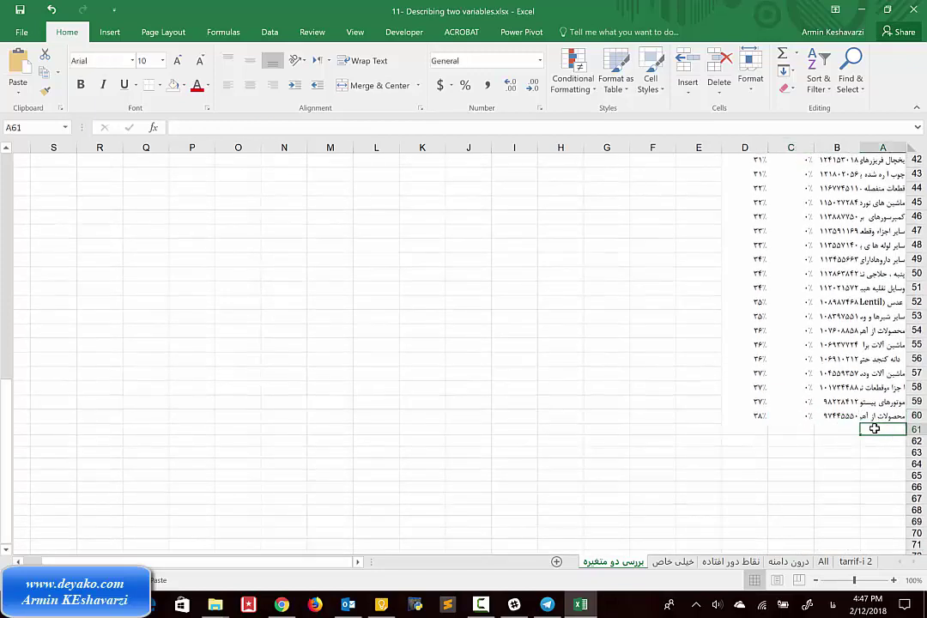
key("ctrl+v")
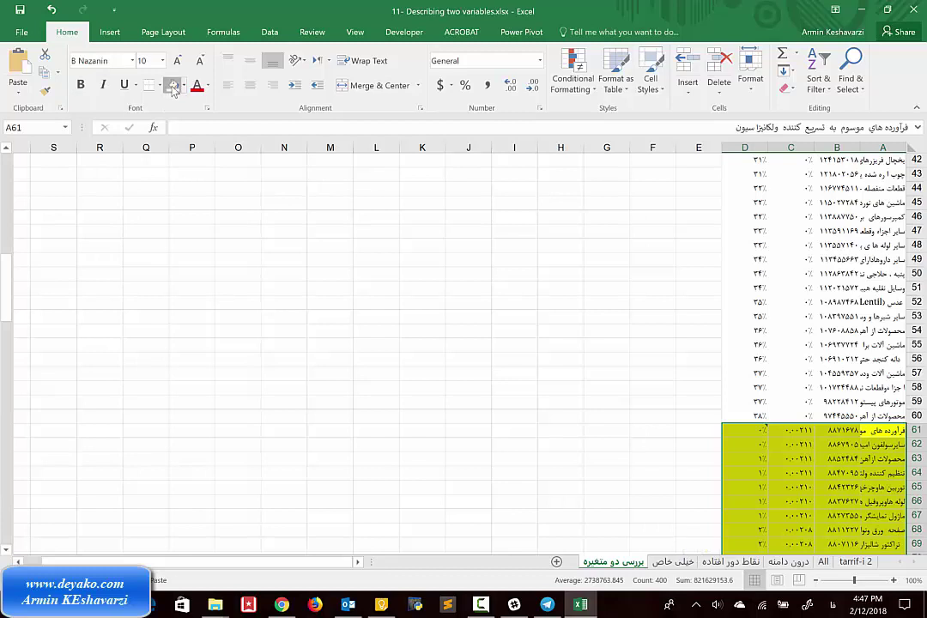
left_click(173, 86)
scroll(525, 228, "up", 14)
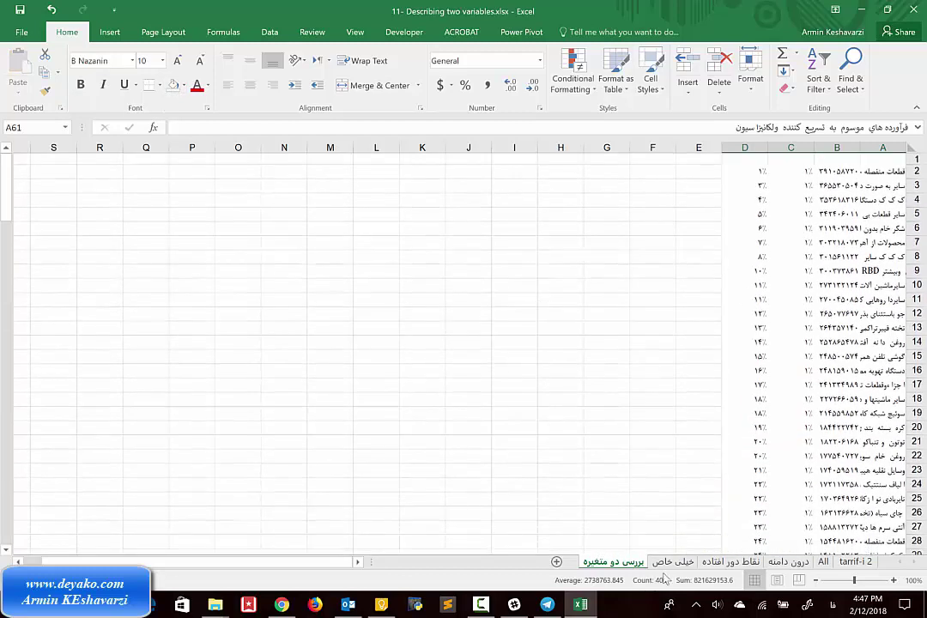
key("ctrl+Page_Up")
key("ctrl+Page_Up")
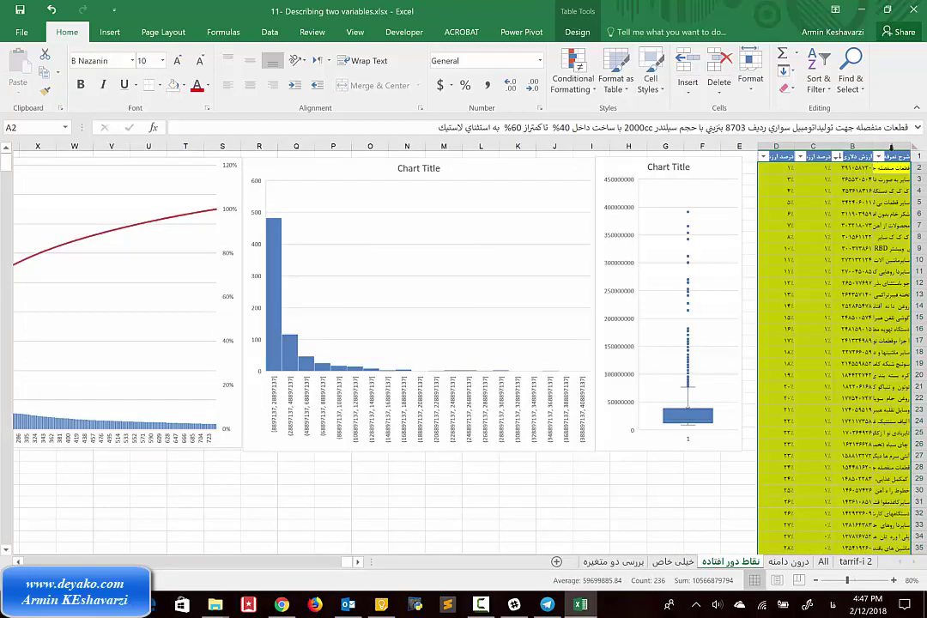
- Copy the شرح تعرفه and ارزش دلاری headers into A1 of بررسی دو متغیره
left_click_drag(892, 157, 777, 163)
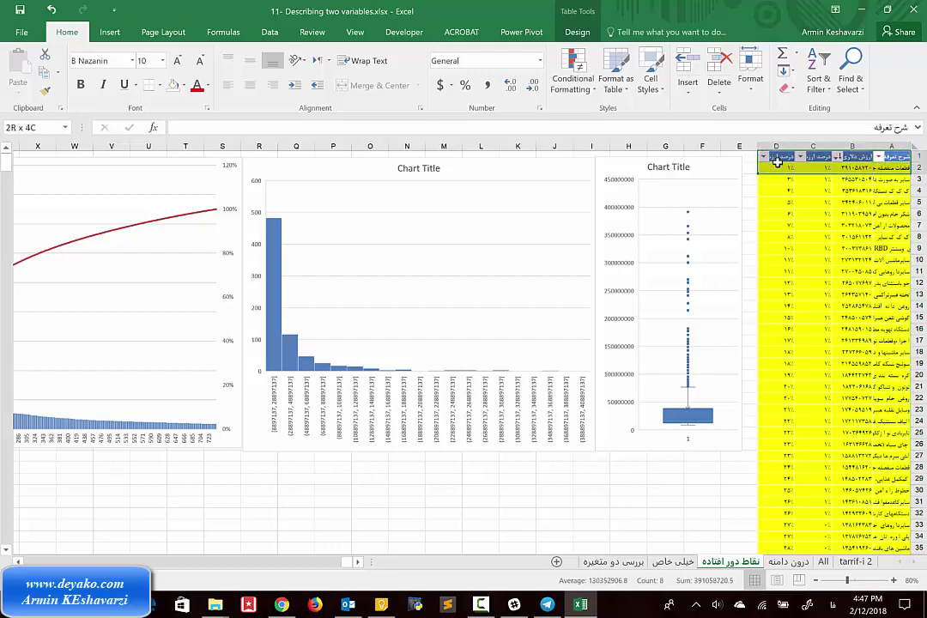
mouse_move(892, 156)
left_mouse_down()
mouse_move(855, 146)
mouse_move(856, 155)
left_mouse_up()
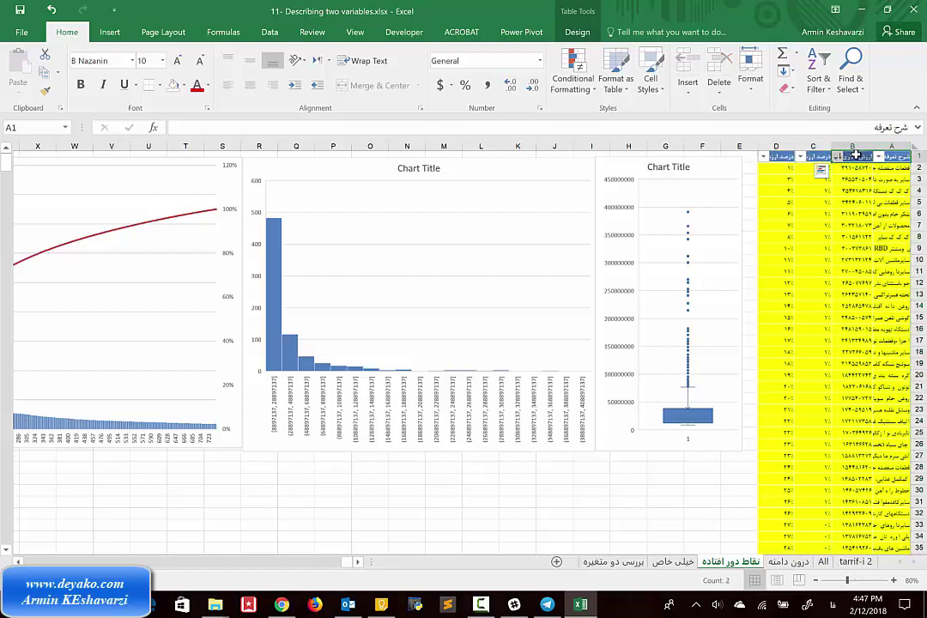
key("ctrl+c")
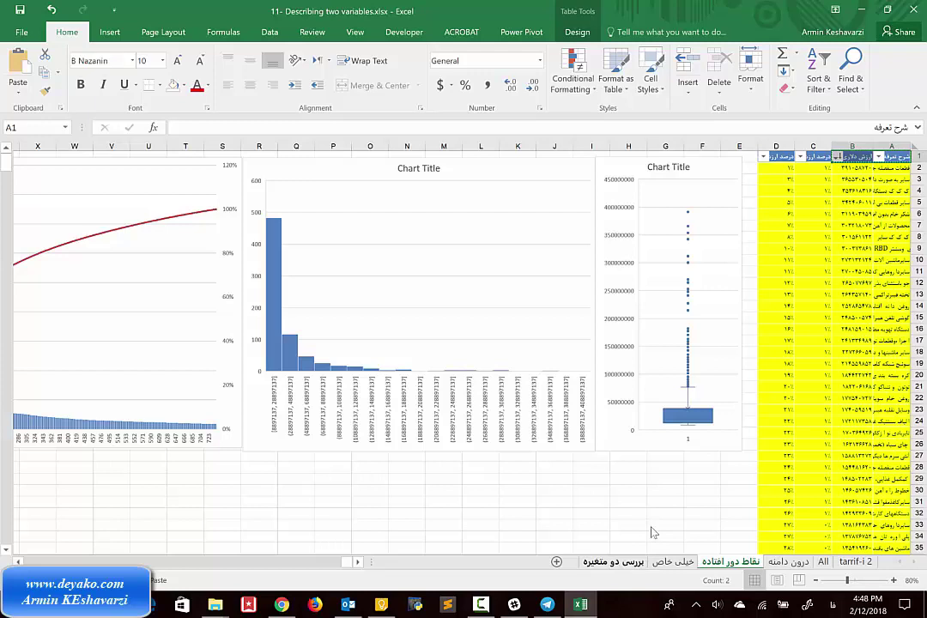
left_click(612, 561)
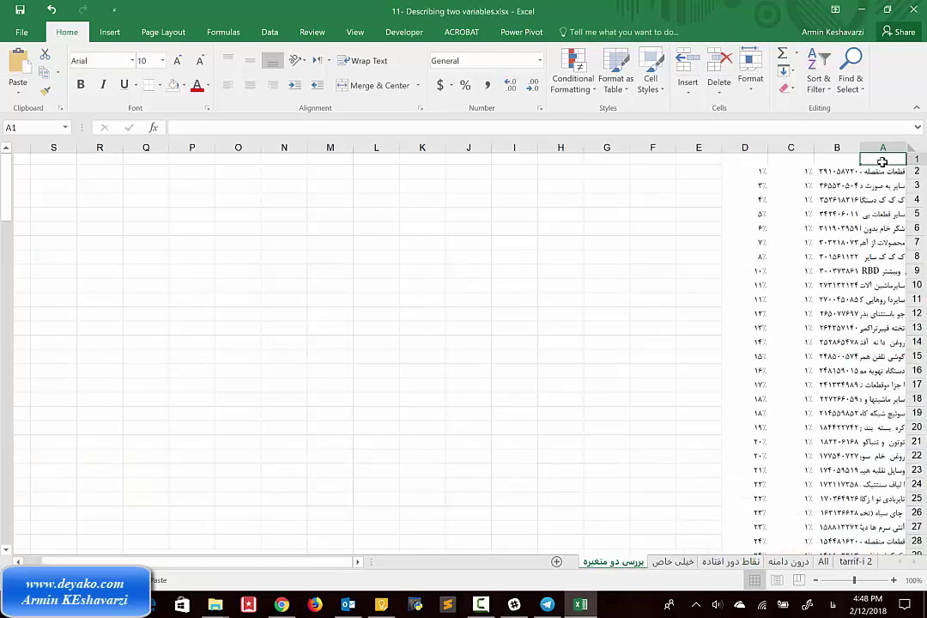
key("ctrl+v")
- Clear columns C–D, head column C وزن, and select A1:C161
left_click_drag(786, 148, 745, 155)
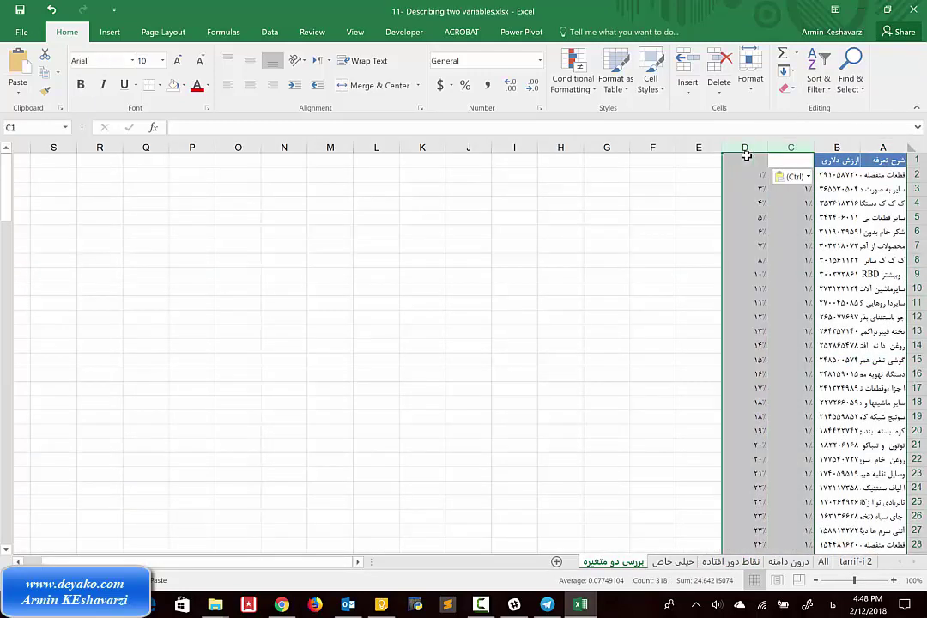
right_click(746, 155)
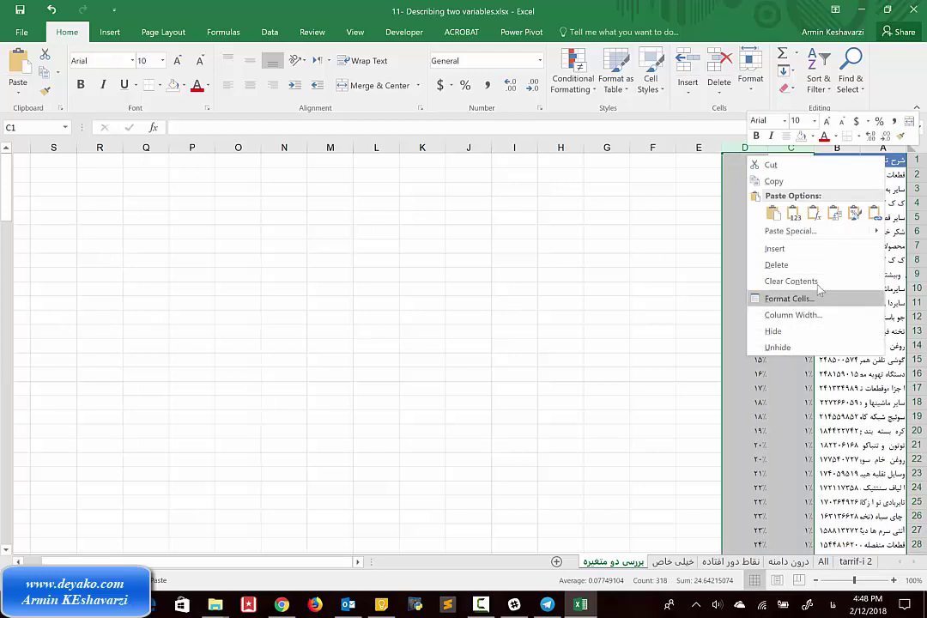
left_click(785, 264)
left_click(800, 163)
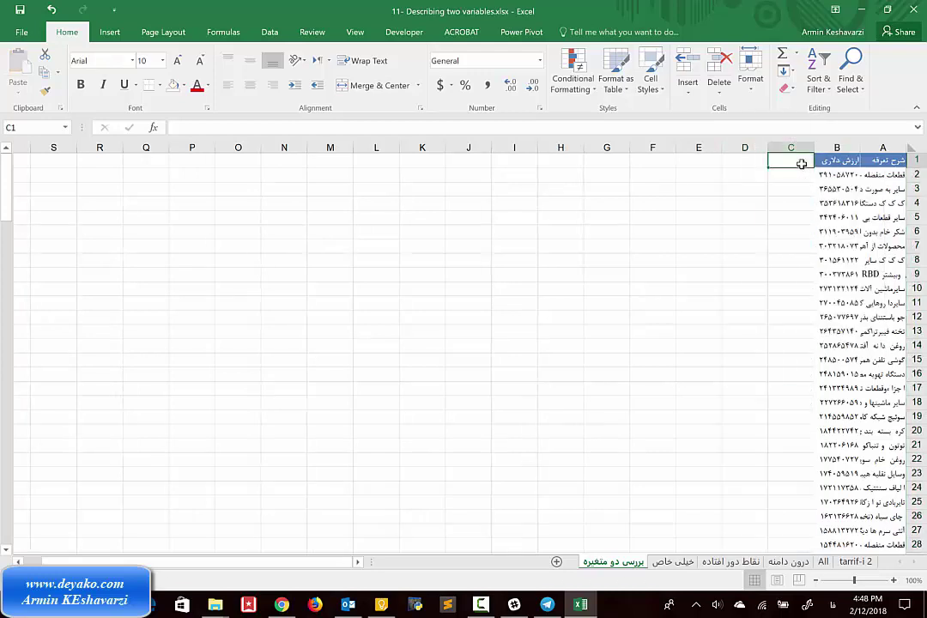
type("ور")
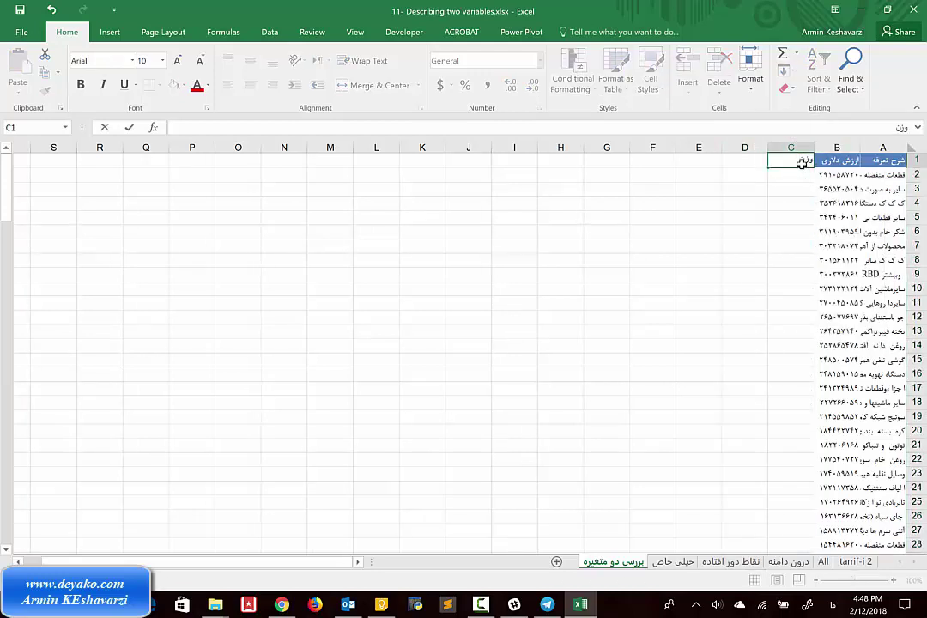
key("Return")
left_click(882, 161)
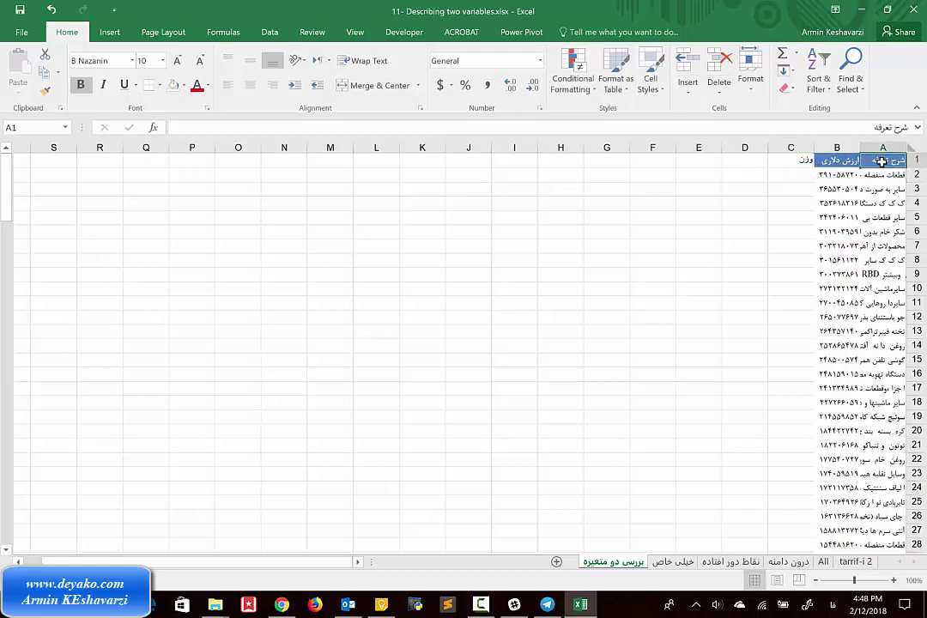
key("ctrl+shift+Left")
key("ctrl+shift+Down")
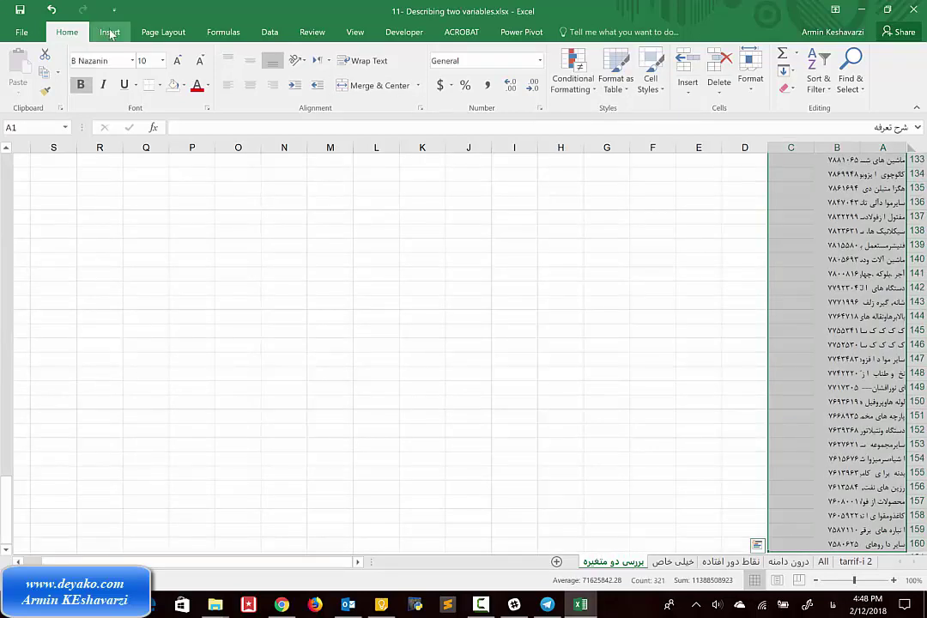
- Convert the selected range A1:C161 into a table
left_click(110, 33)
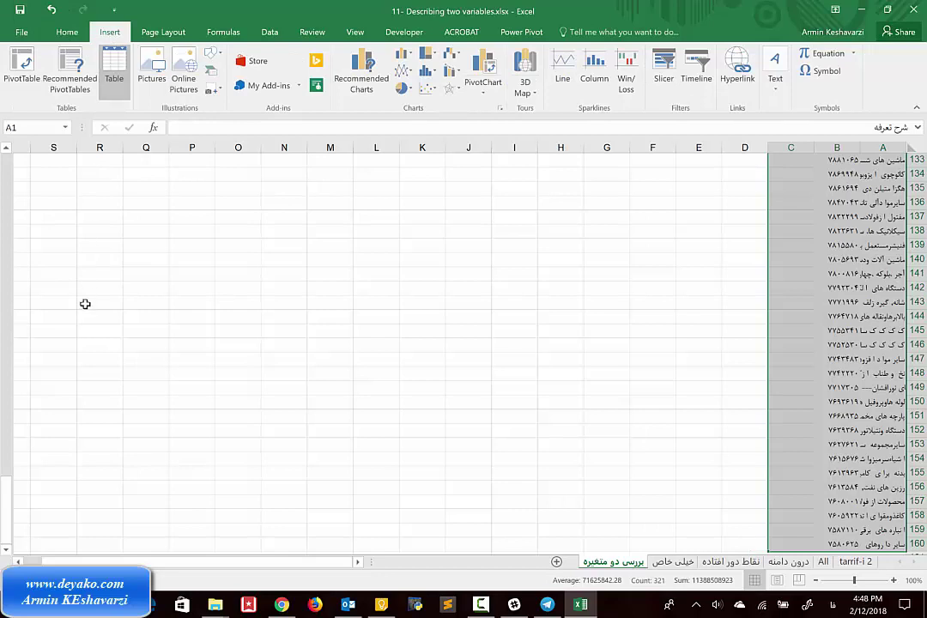
key("ctrl+t")
left_click(311, 305)
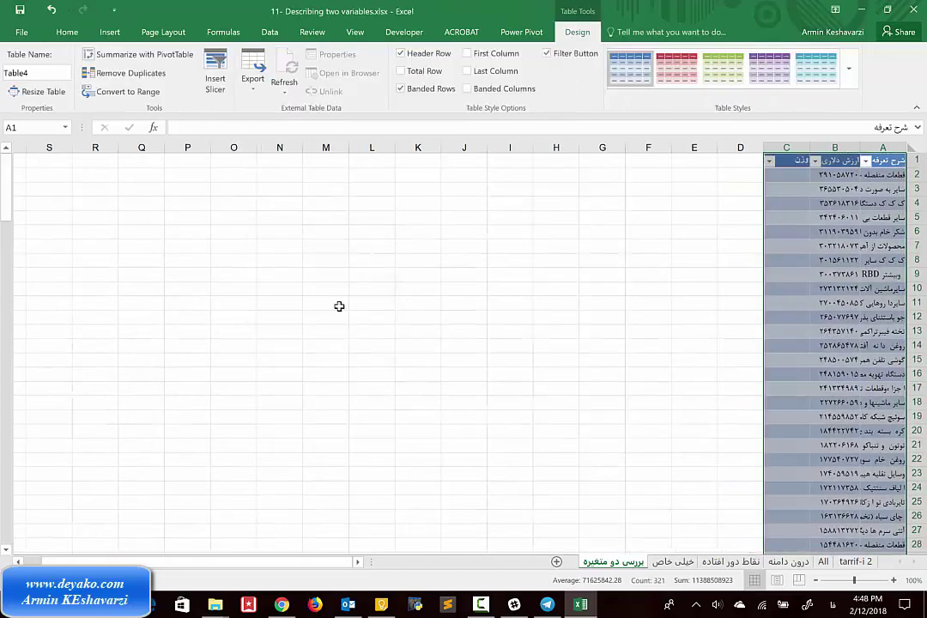
- In C2 enter =VLOOKUP([@[شرح تعرفه]],Table1,1,FALSE), taking Table1 from the All sheet
left_click(773, 180)
type("=")
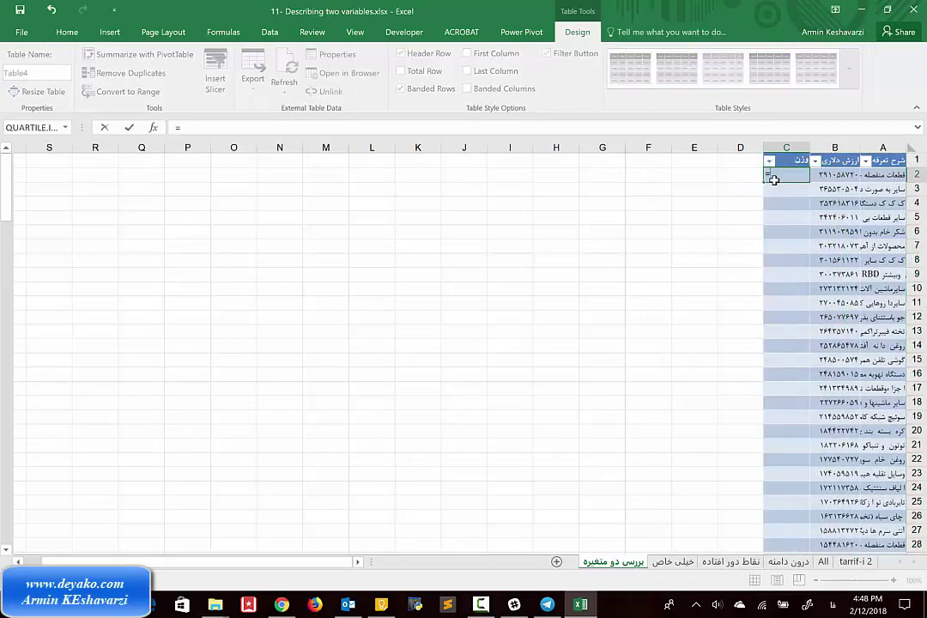
type("vl")
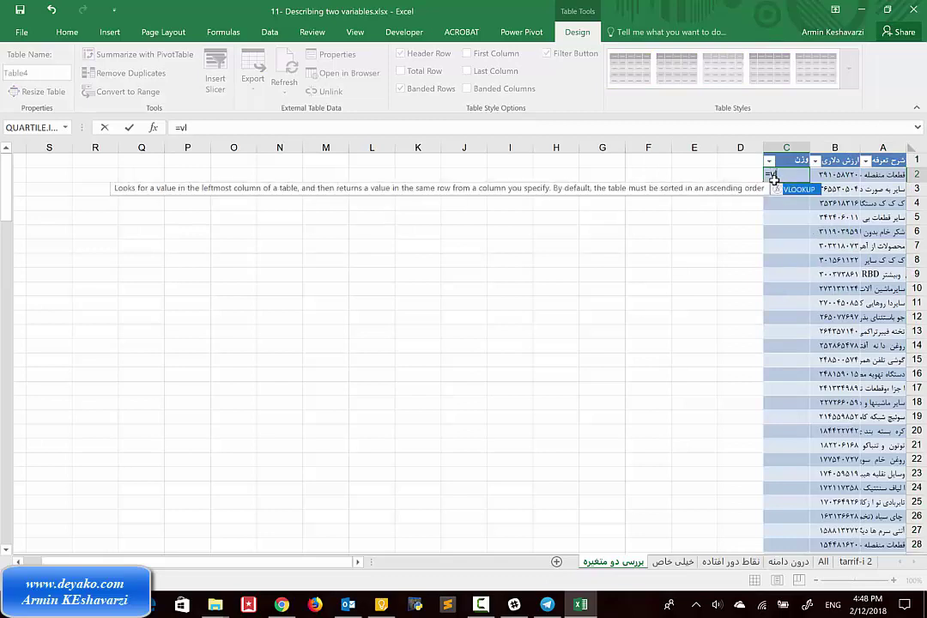
key("Tab")
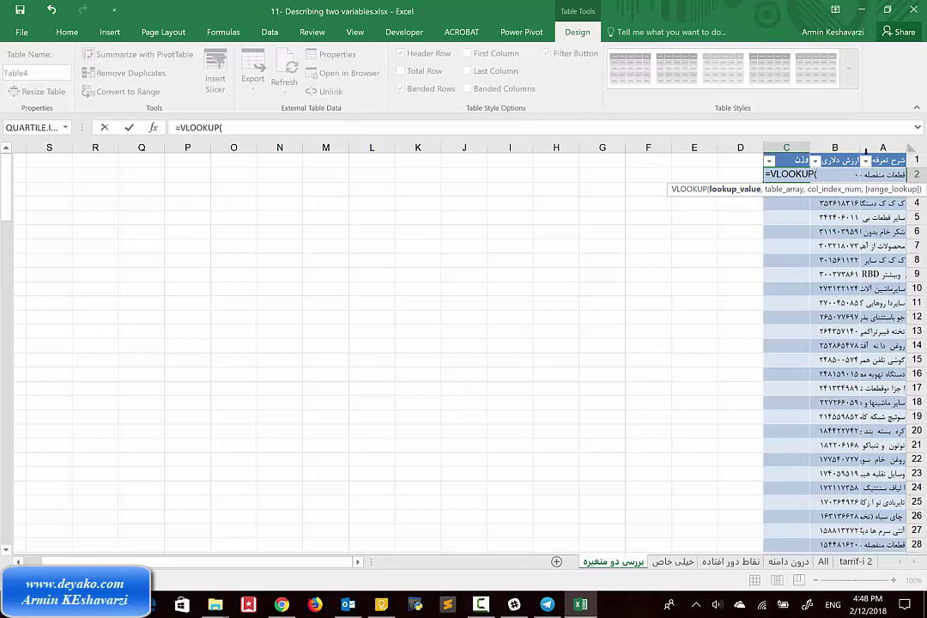
left_click(886, 176)
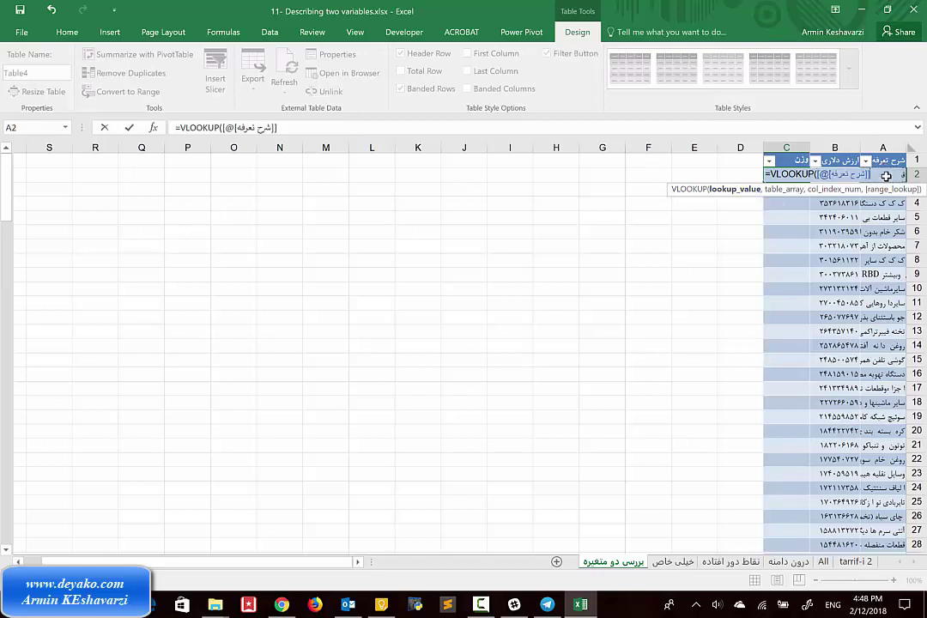
left_click(373, 127)
type(",")
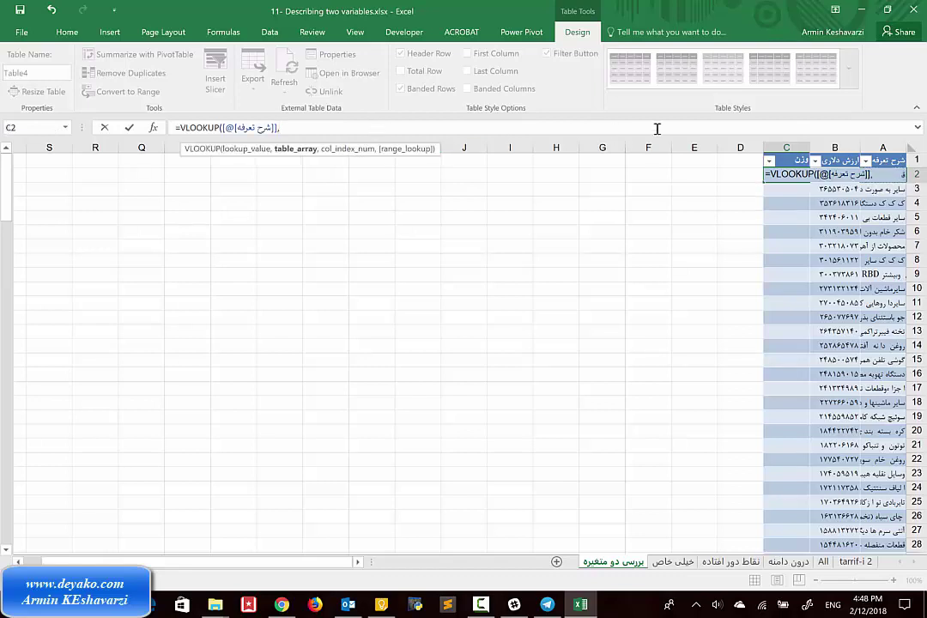
left_click(822, 561)
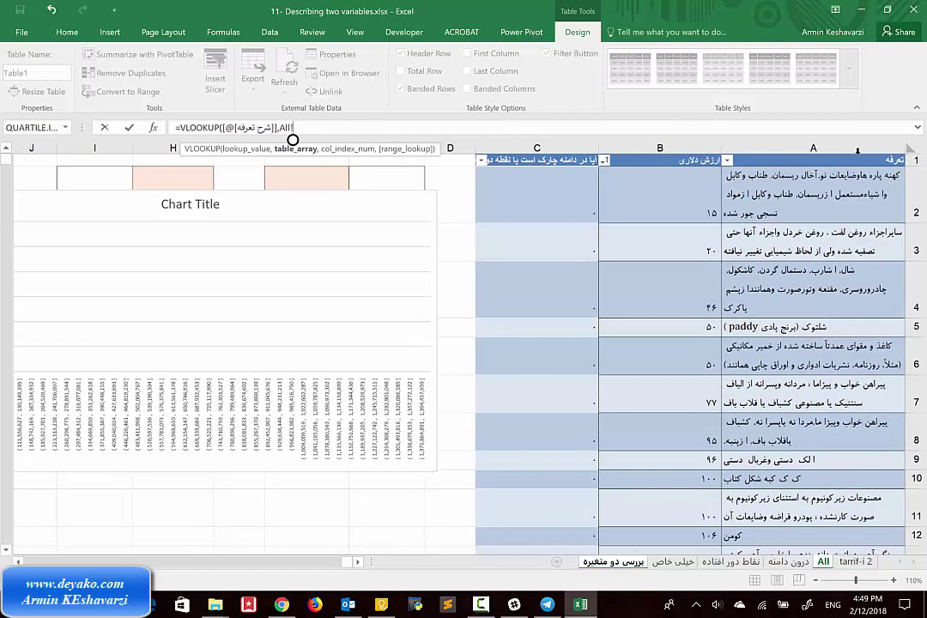
left_click_drag(857, 151, 549, 148)
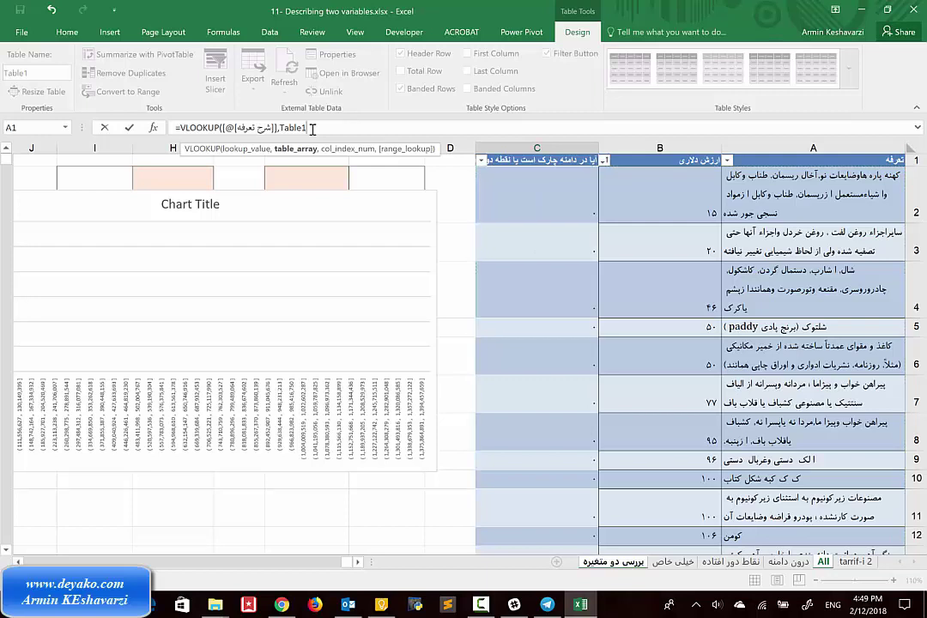
type(",1")
type(",1,")
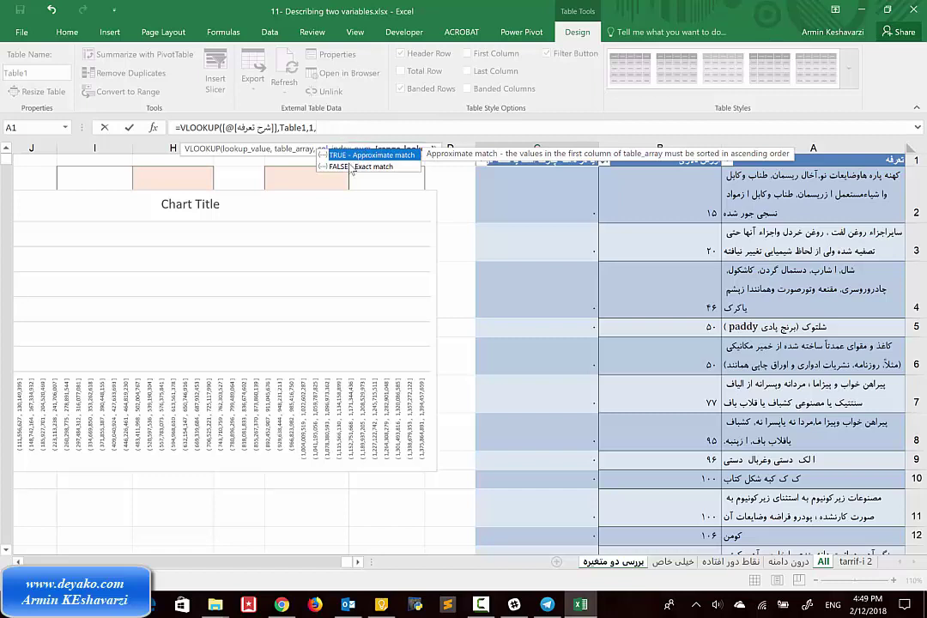
double_click(352, 167)
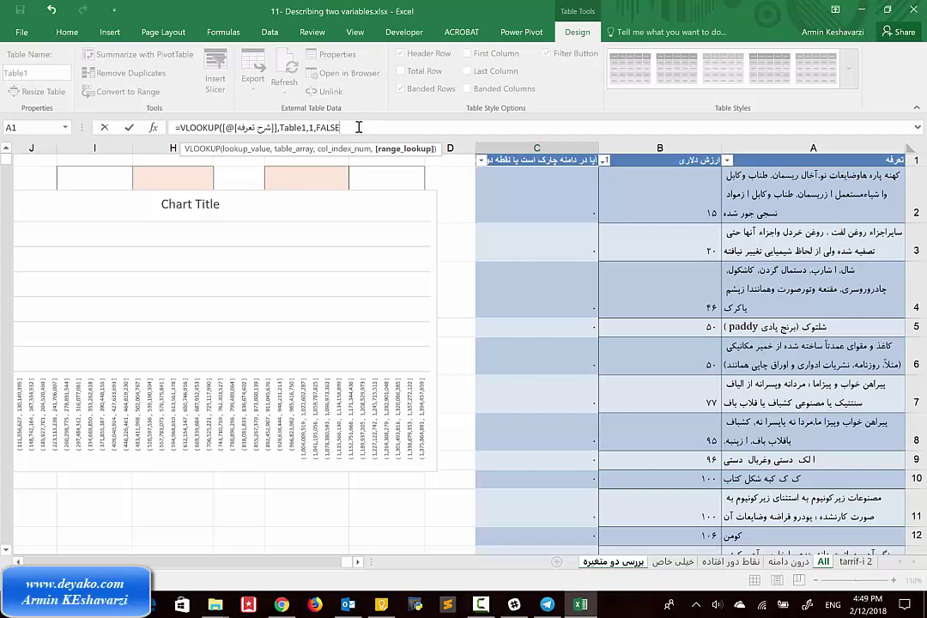
key("Return")
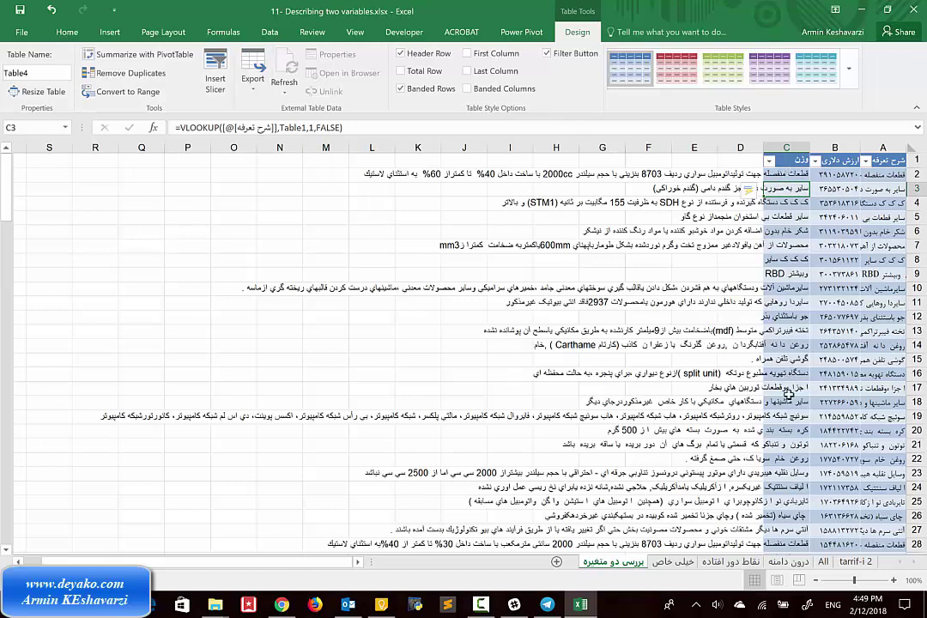
- Review the تعرفه and ارزش دلاری columns on the All sheet
left_click(821, 562)
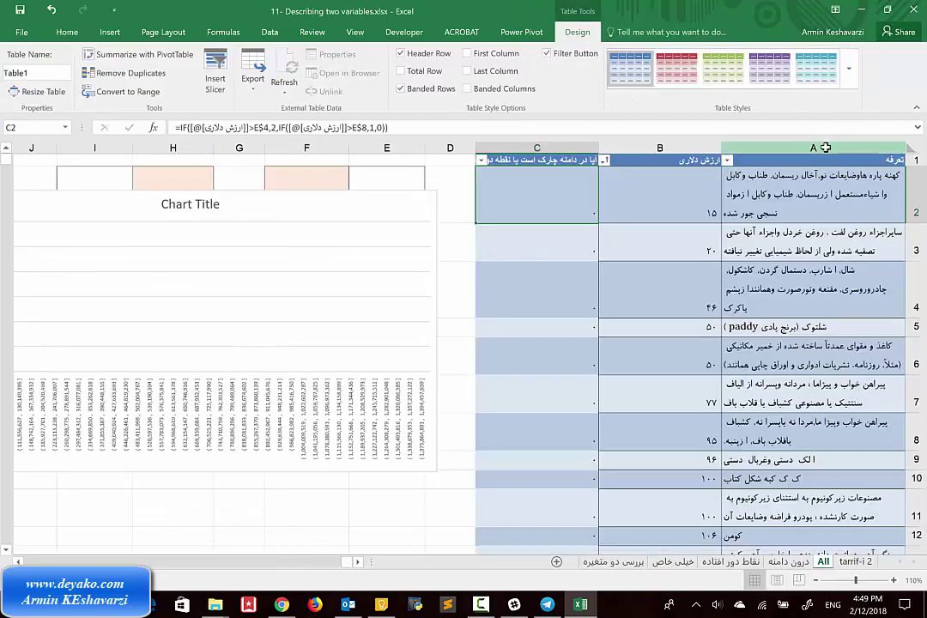
left_click(825, 148)
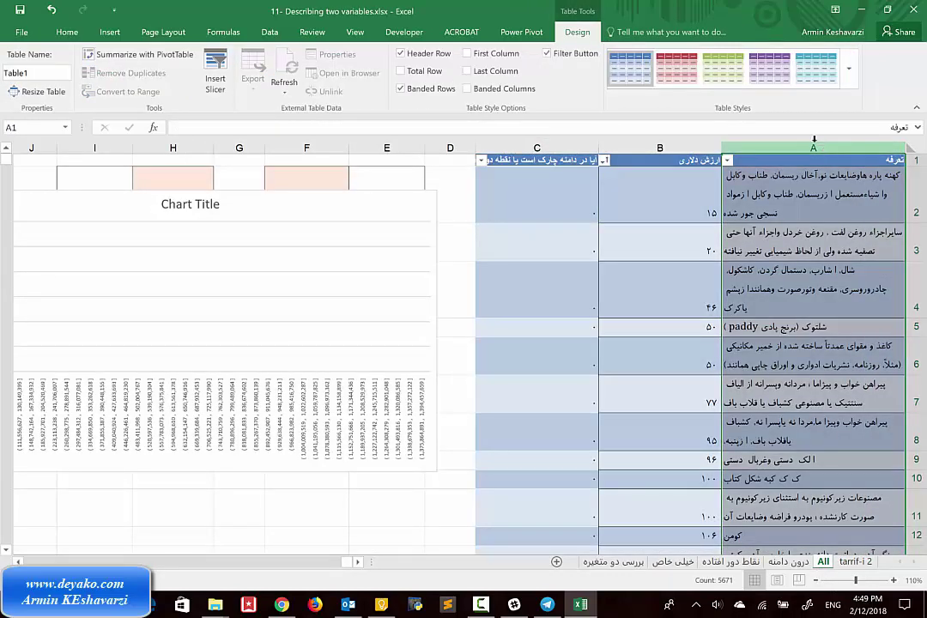
left_click(660, 147)
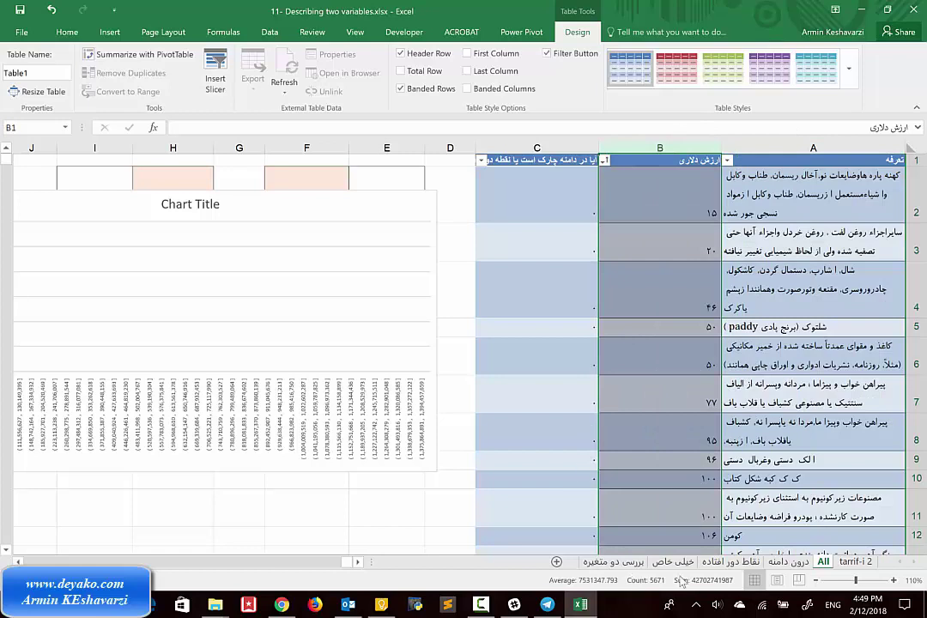
- Add column index 2 to C2's VLOOKUP on بررسی دو متغیره, then copy column C
left_click(613, 561)
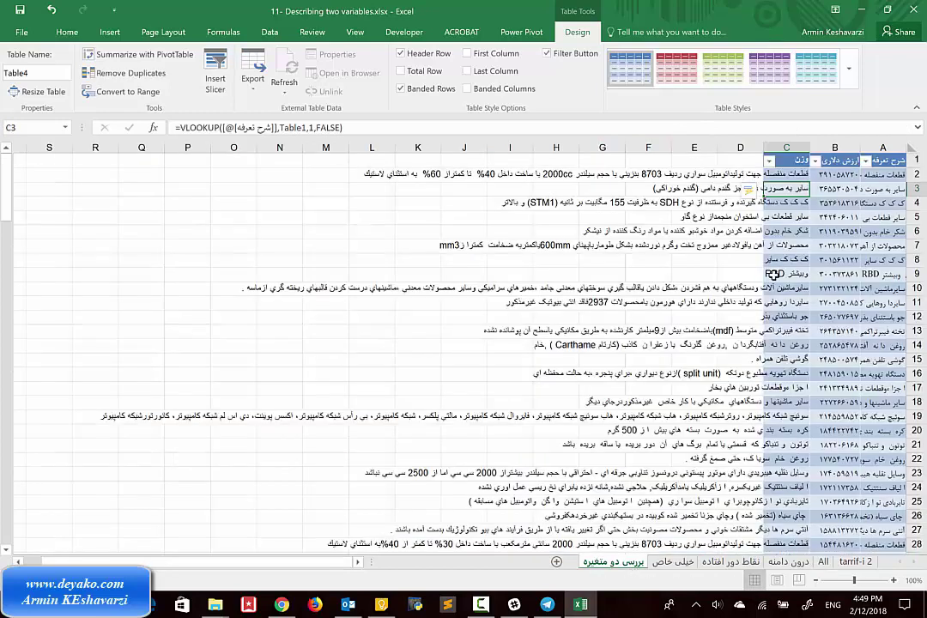
left_click(797, 175)
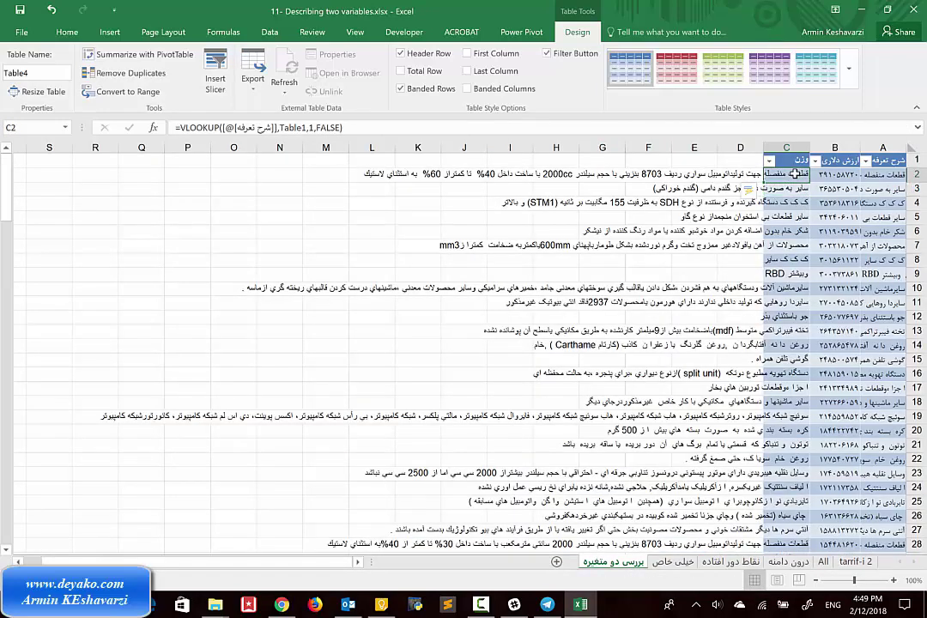
left_click(313, 128)
type("2,")
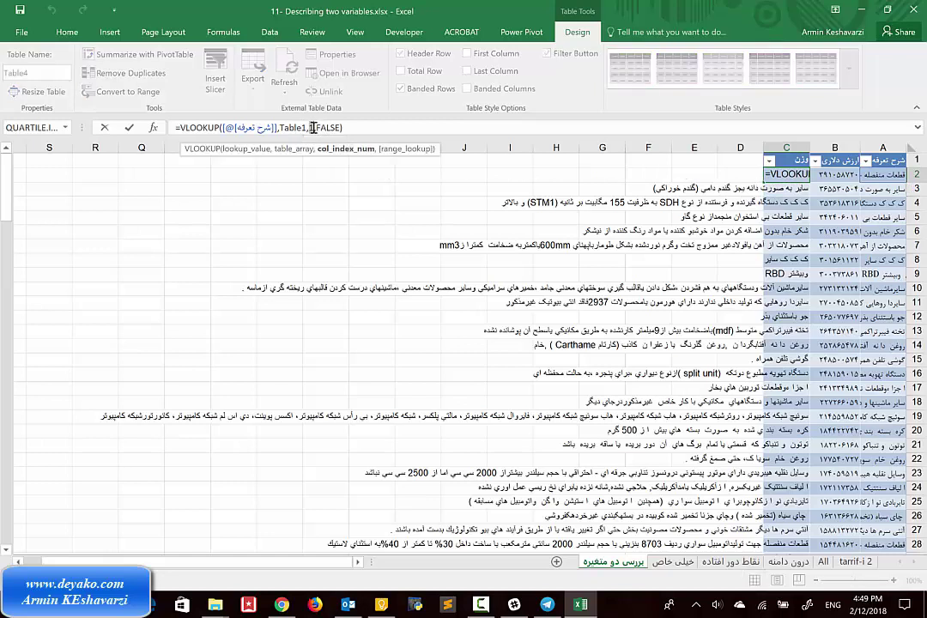
key("Return")
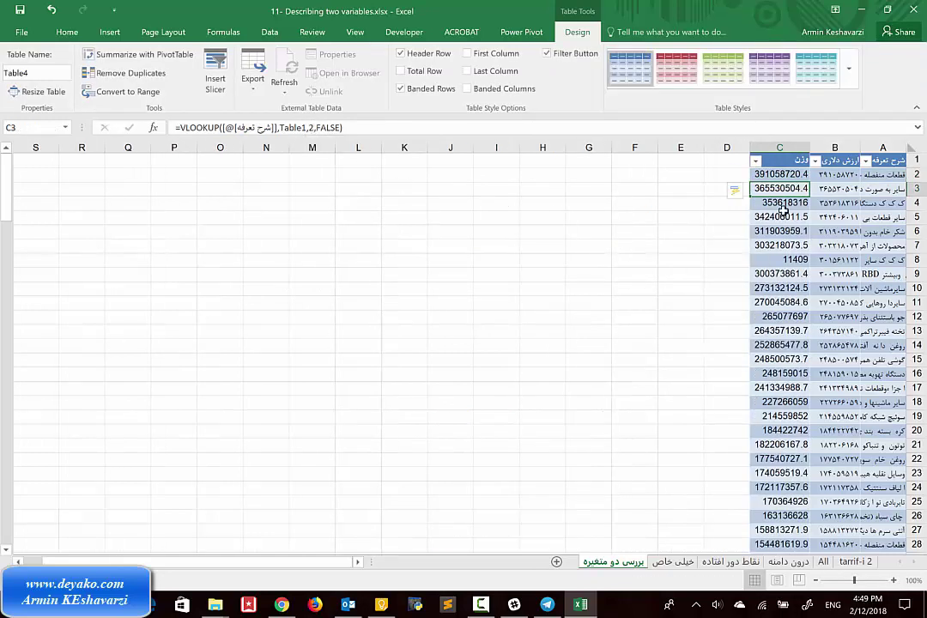
left_click(778, 149)
key("ctrl+c")
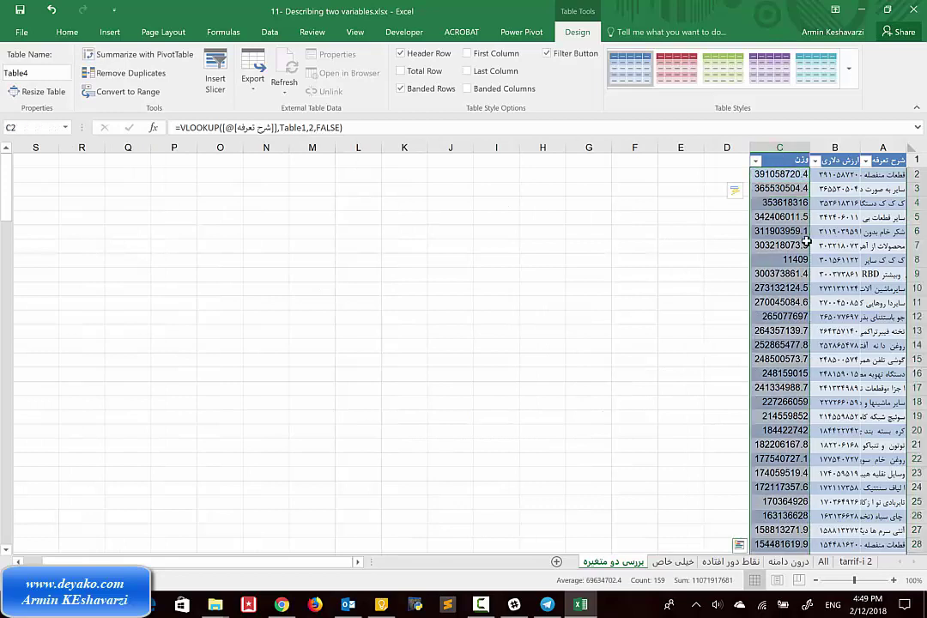
- Paste column C back as plain values in the B Nazanin font
left_click(67, 32)
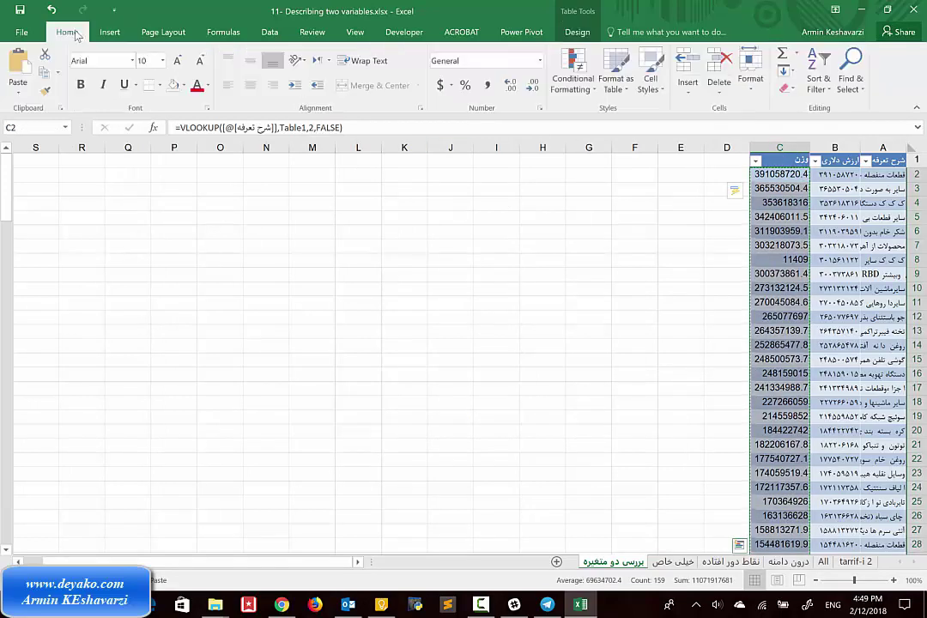
left_click(18, 89)
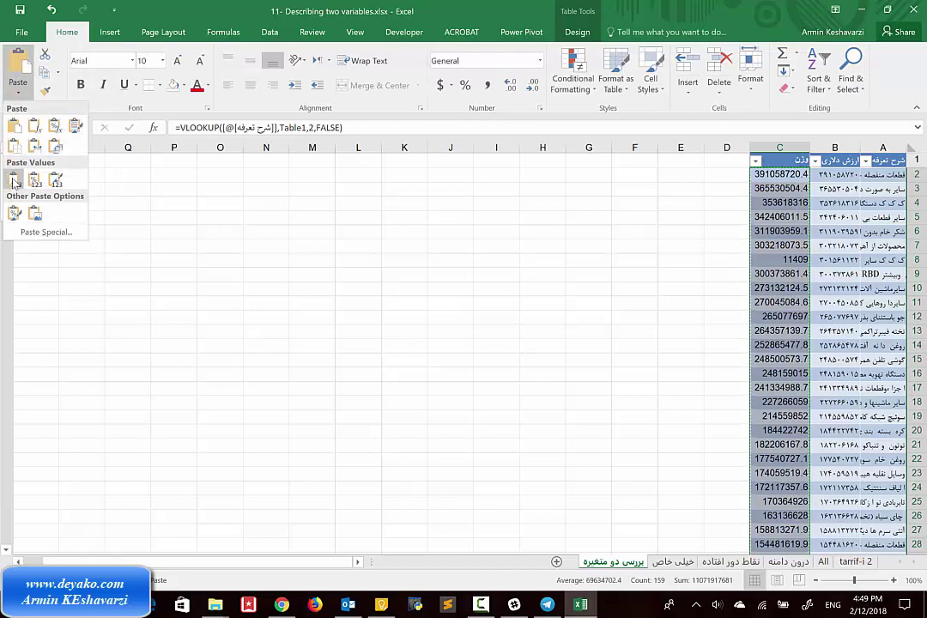
left_click(13, 180)
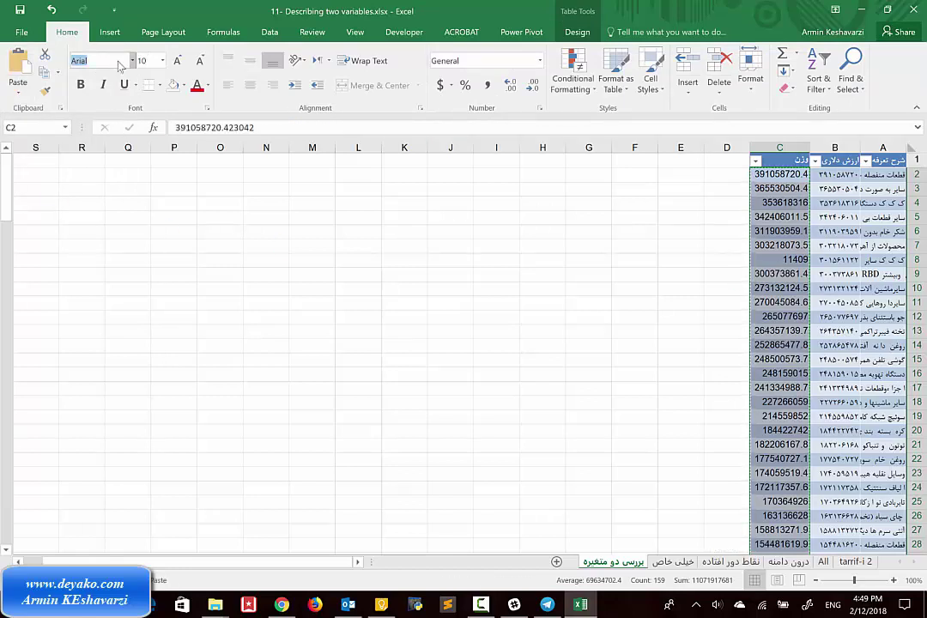
key("alt+shift")
key("alt+shift")
type("B Nazanin")
key("Return")
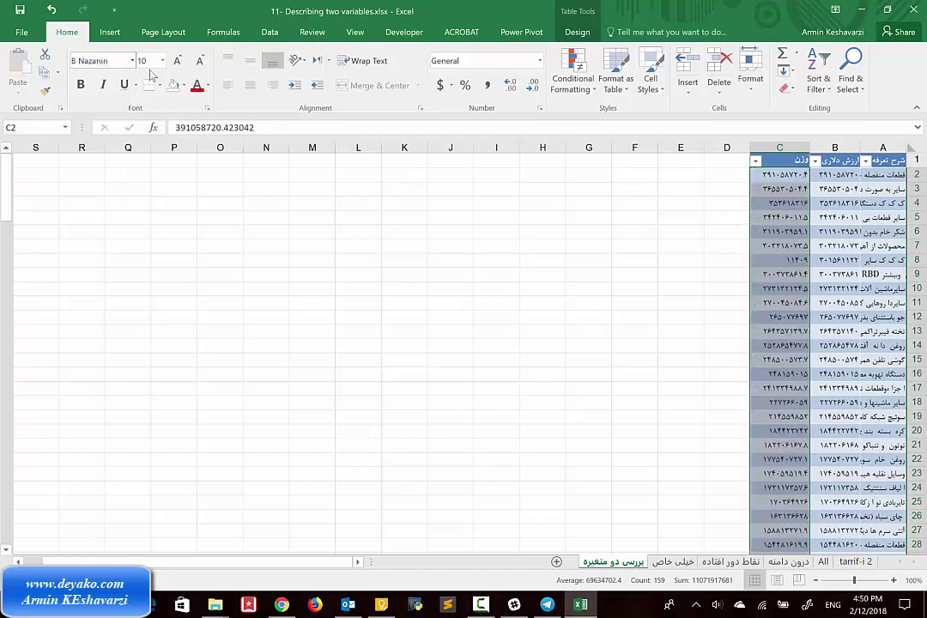
- Give column C Comma Style with two fewer decimals and widen it
left_click(487, 89)
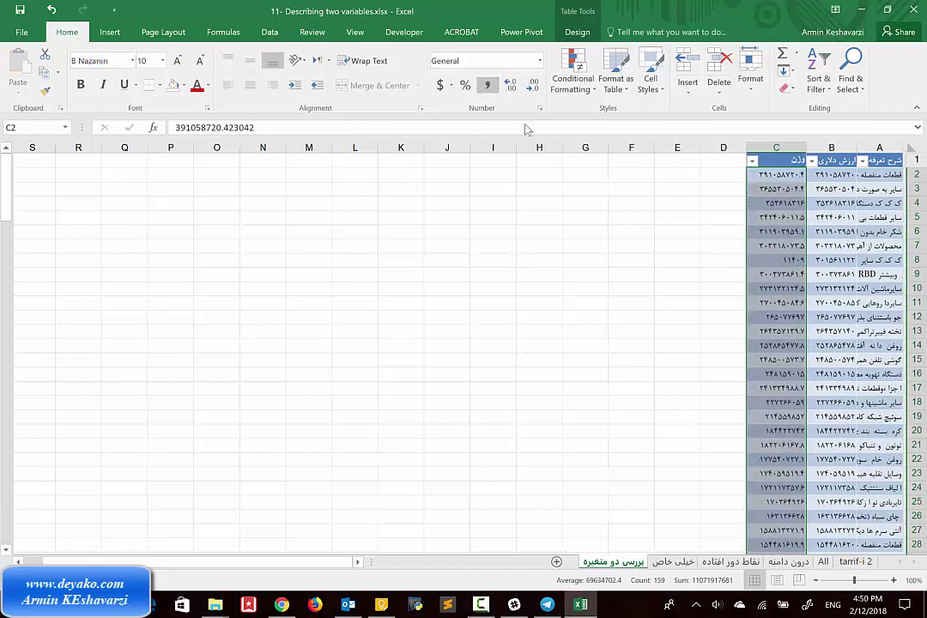
left_click(532, 86)
left_click(532, 86)
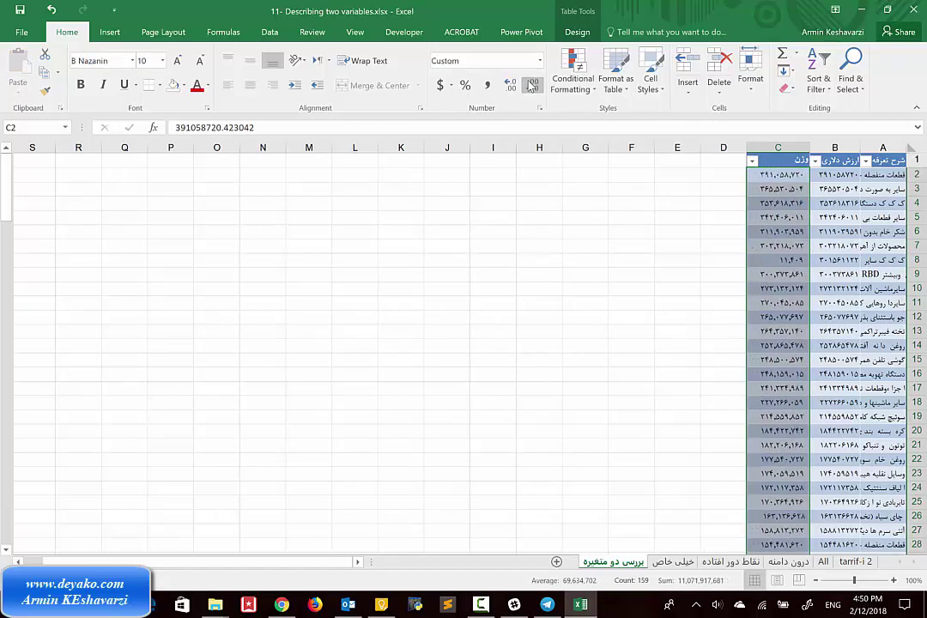
mouse_move(746, 153)
left_mouse_down()
mouse_move(684, 156)
mouse_move(728, 160)
left_mouse_up()
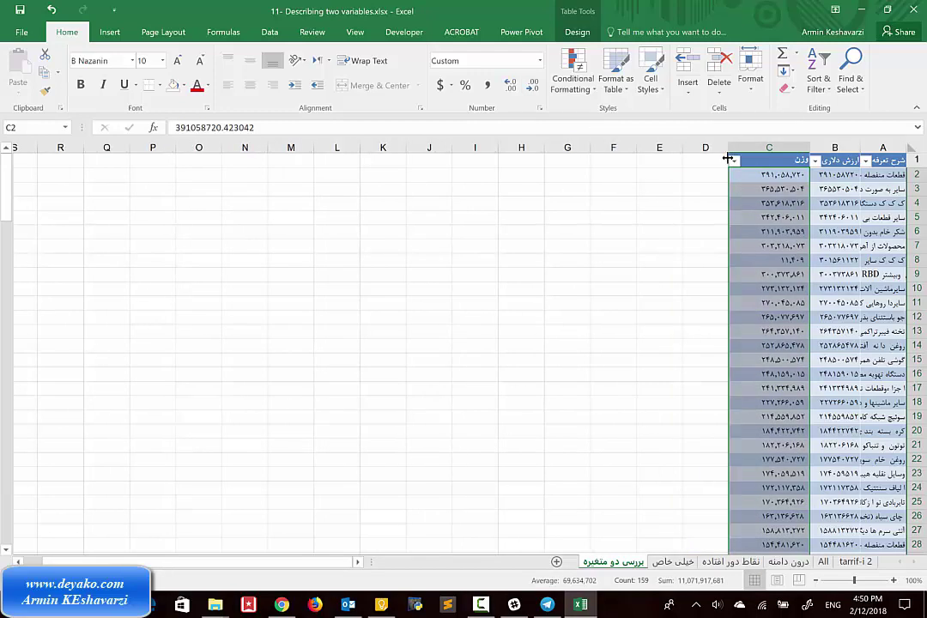
- Undo the formatting and the paste, then clear column C's contents
left_click(793, 175)
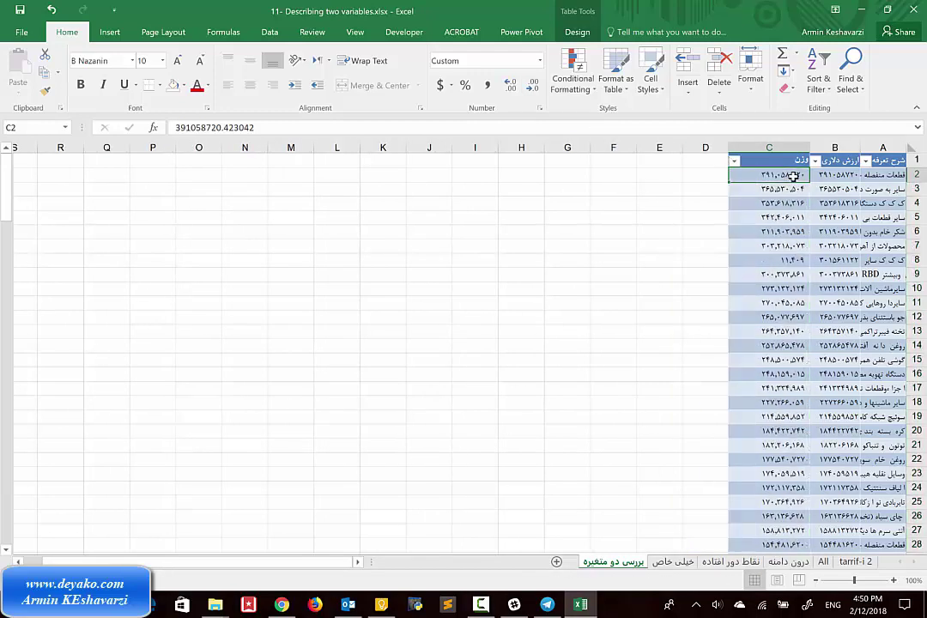
left_click(848, 176)
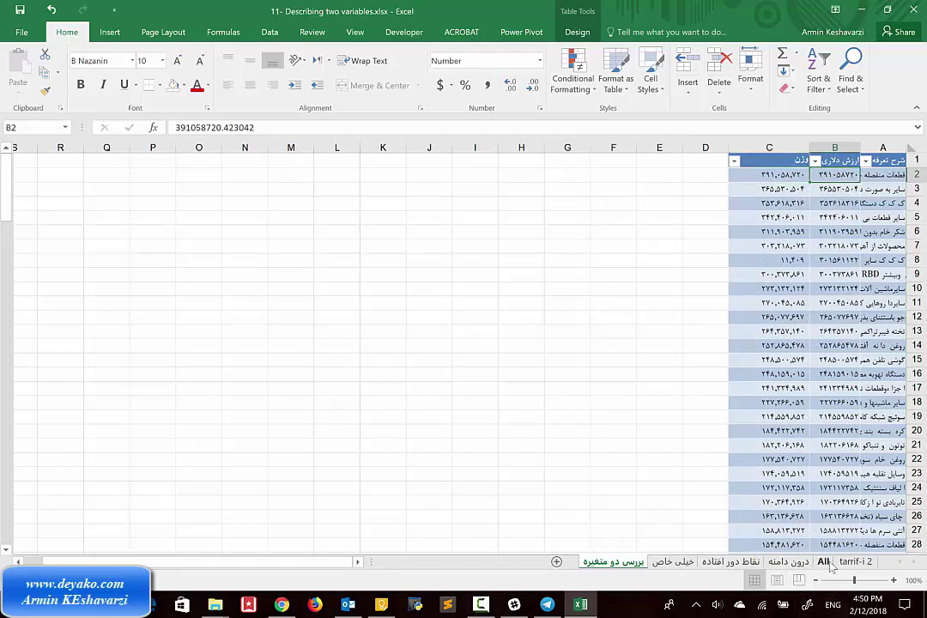
left_click(824, 561)
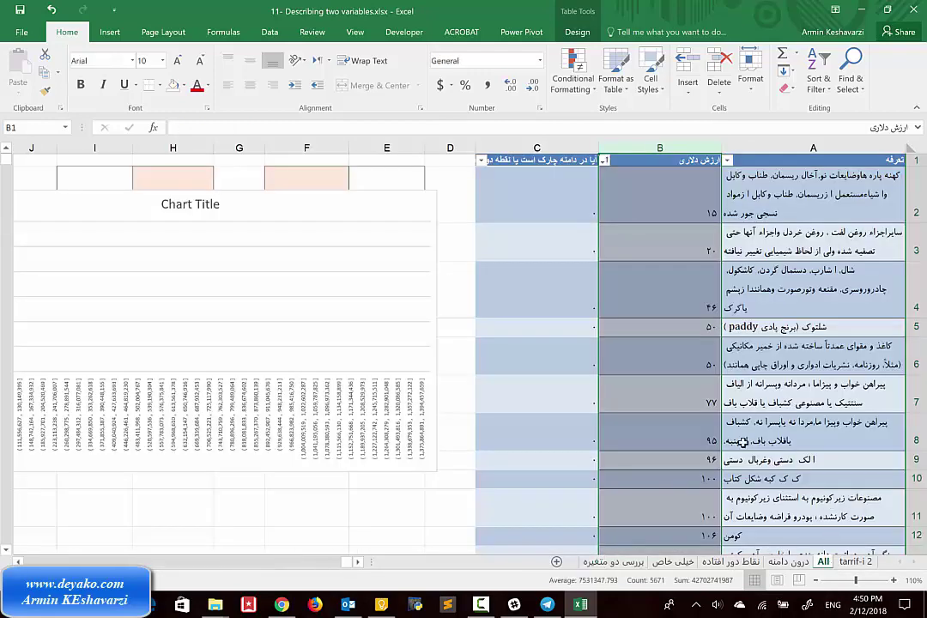
left_click(614, 562)
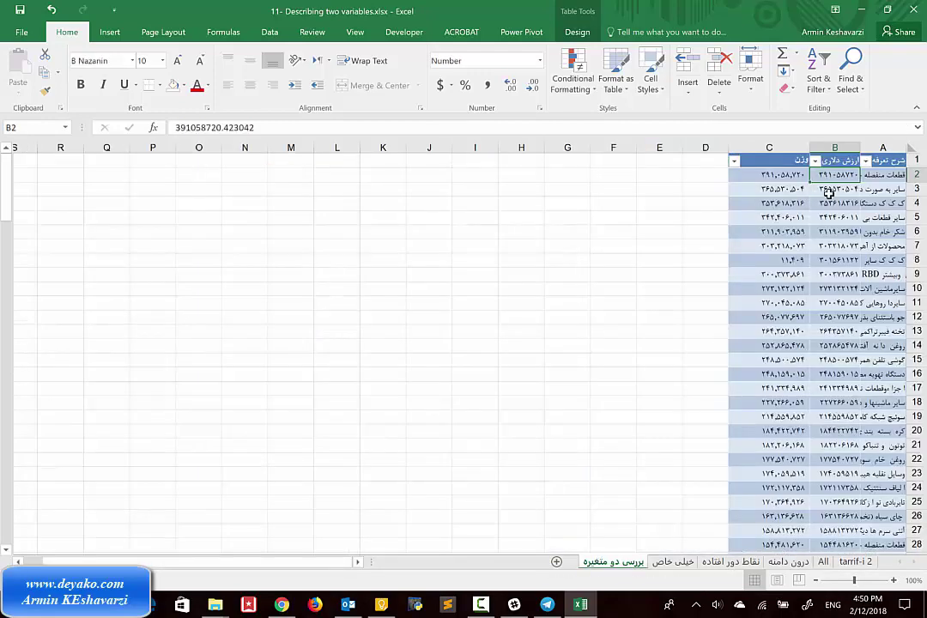
key("Left")
key("ctrl+space")
key("alt+h")
key("0")
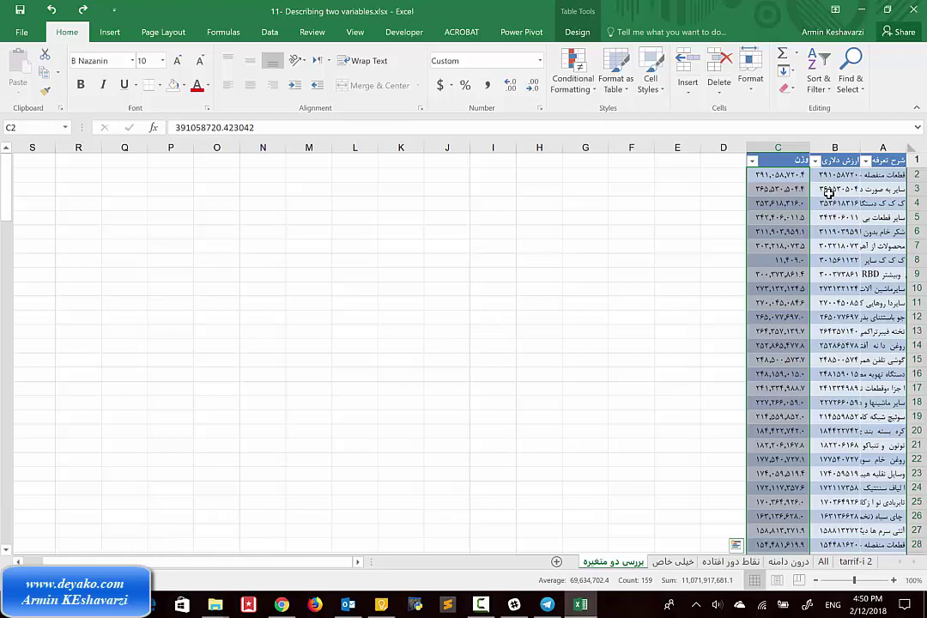
key("ctrl+z")
key("ctrl+c")
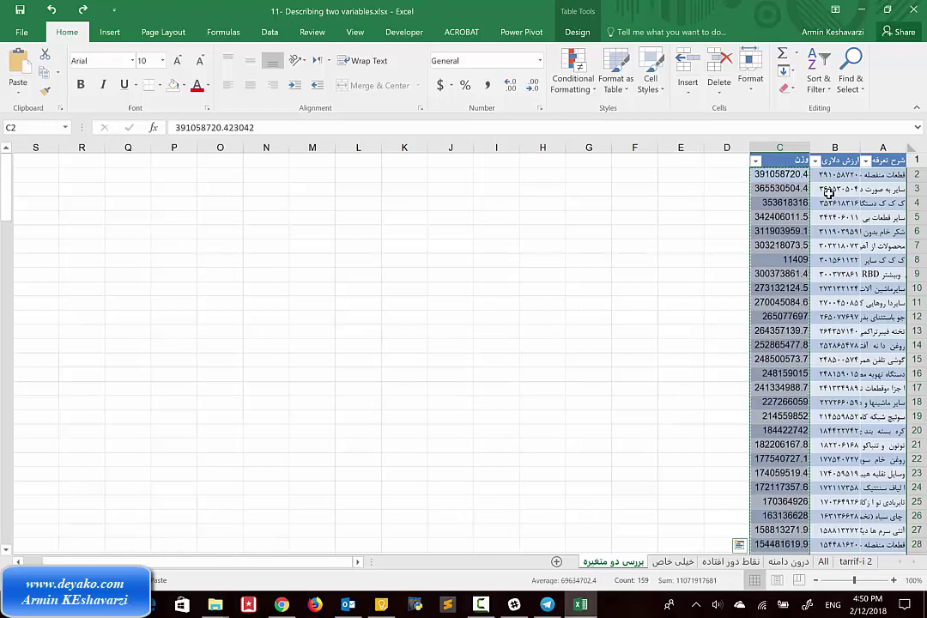
key("ctrl+z")
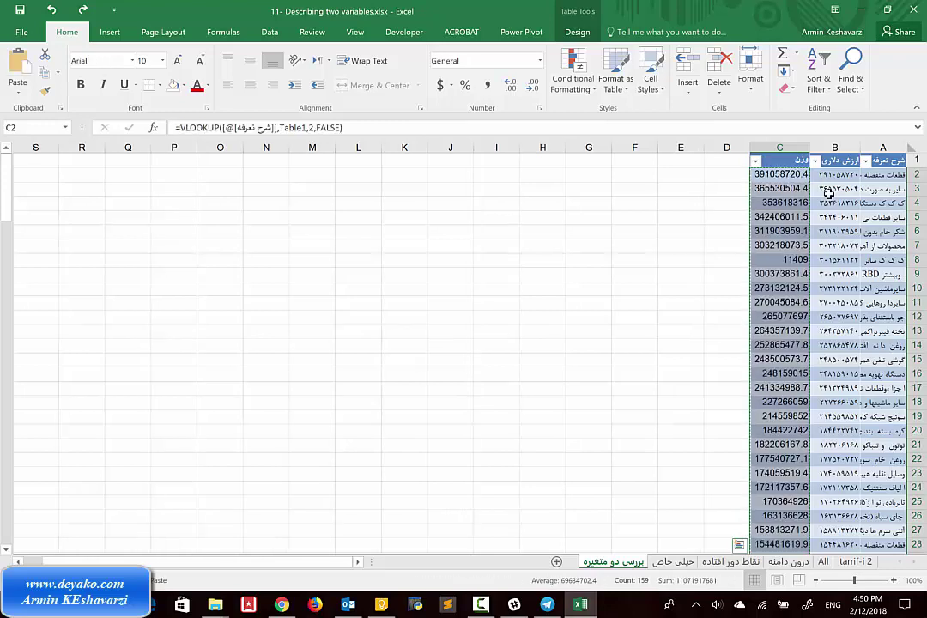
key("Delete")
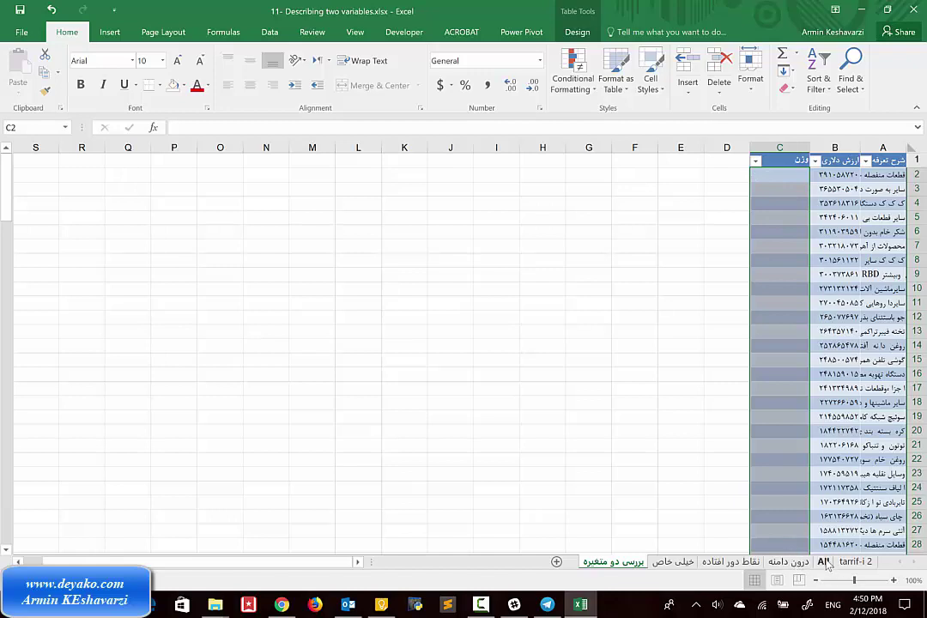
left_click(822, 561)
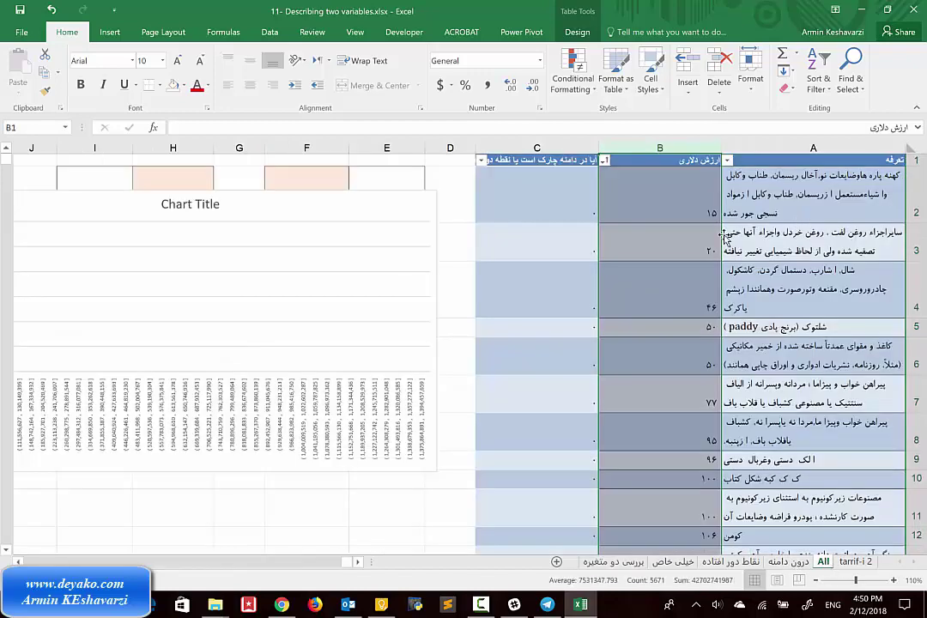
left_click(659, 146)
left_click(858, 562)
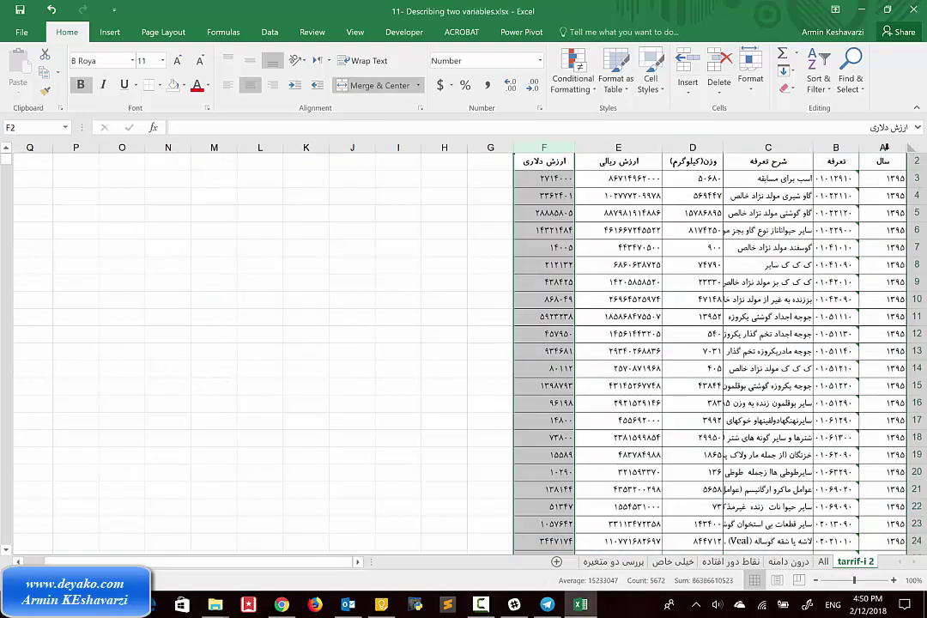
scroll(882, 146, "up", 1)
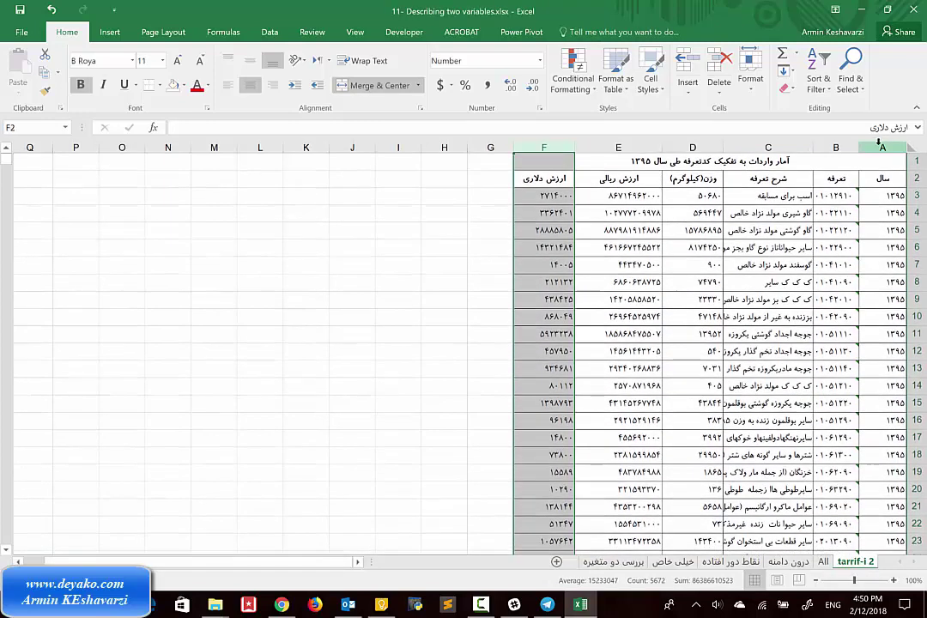
left_click(882, 178)
key("ctrl+a")
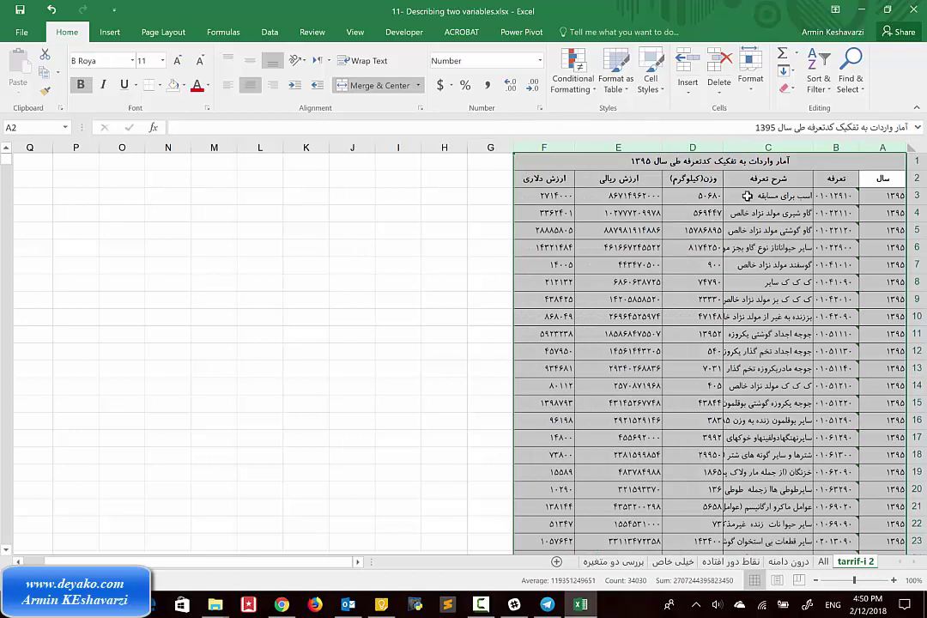
left_click(771, 160)
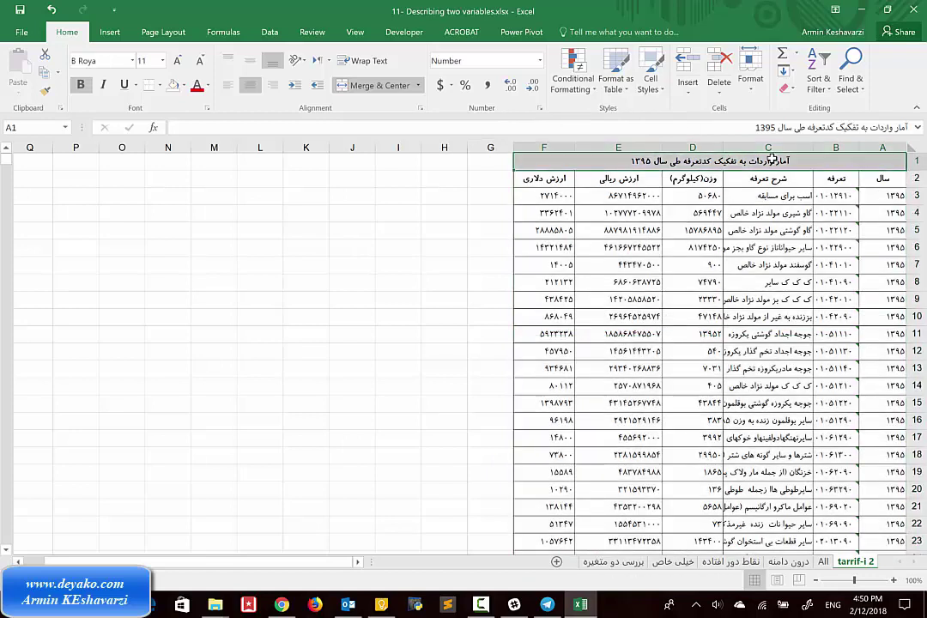
left_click(613, 561)
- Start a VLOOKUP in C2 on the row's شرح تعرفه with 'tarrif-i 2' columns A:F
left_click(768, 174)
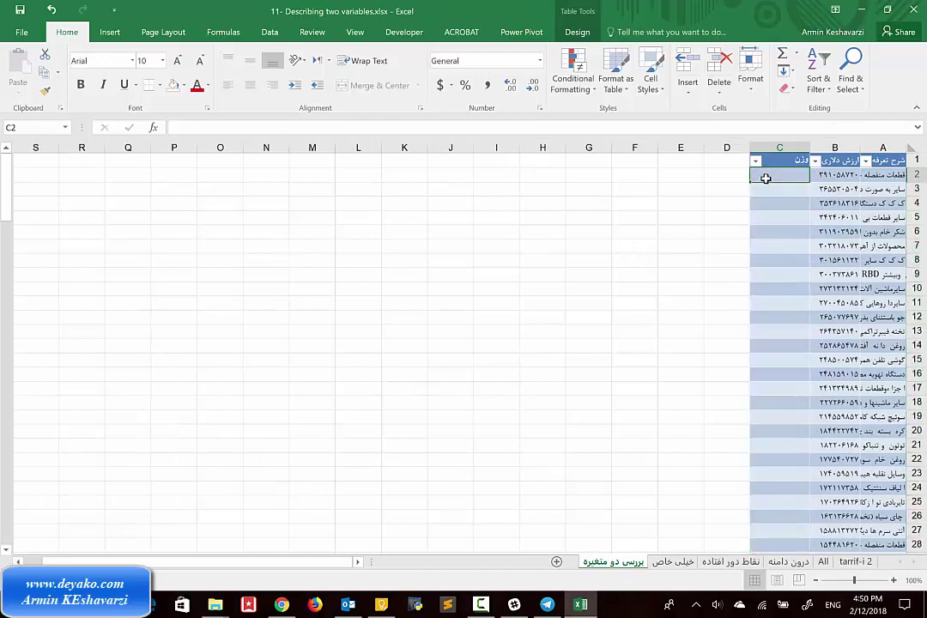
type("=vl")
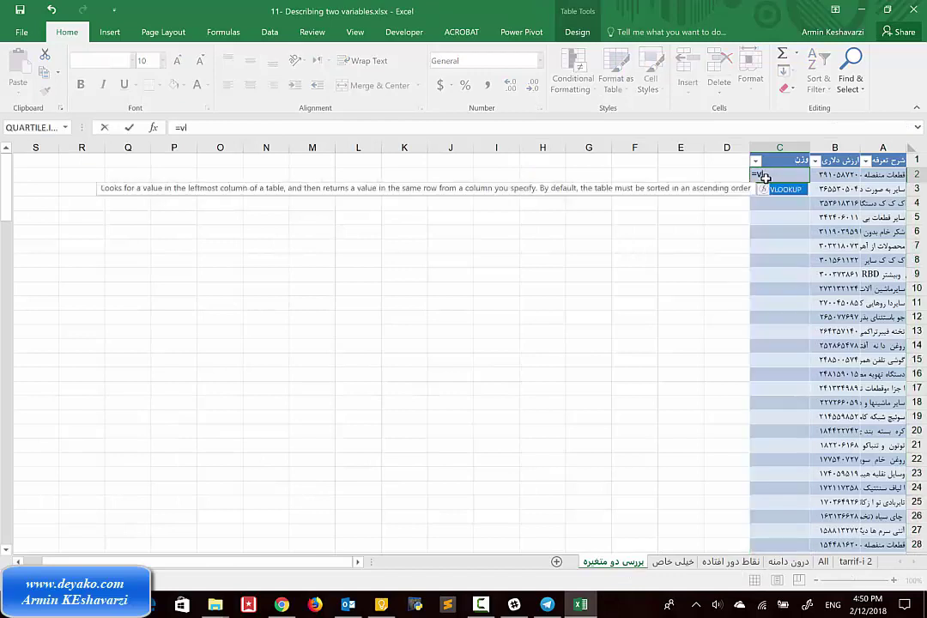
key("Tab")
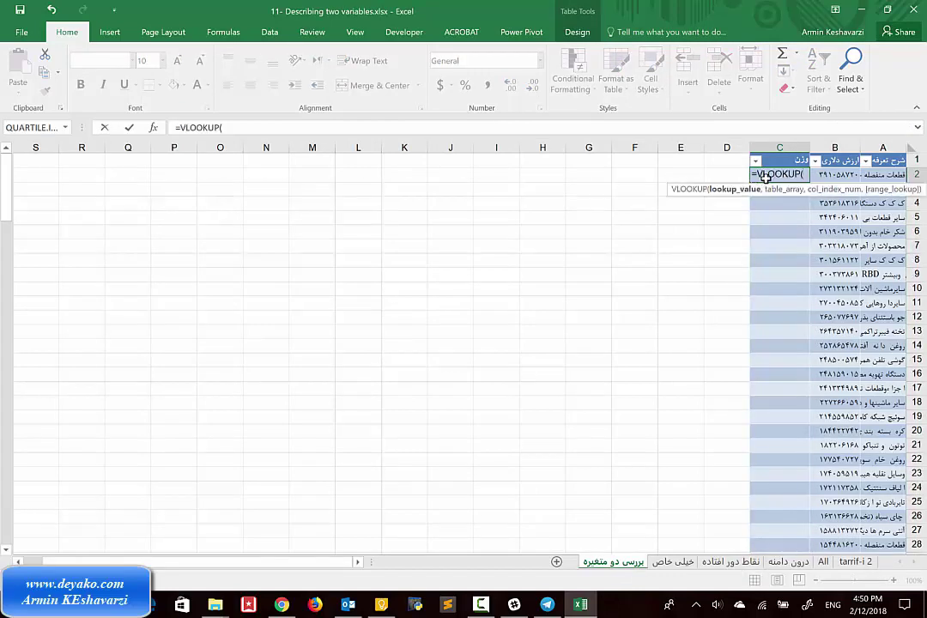
left_click(888, 176)
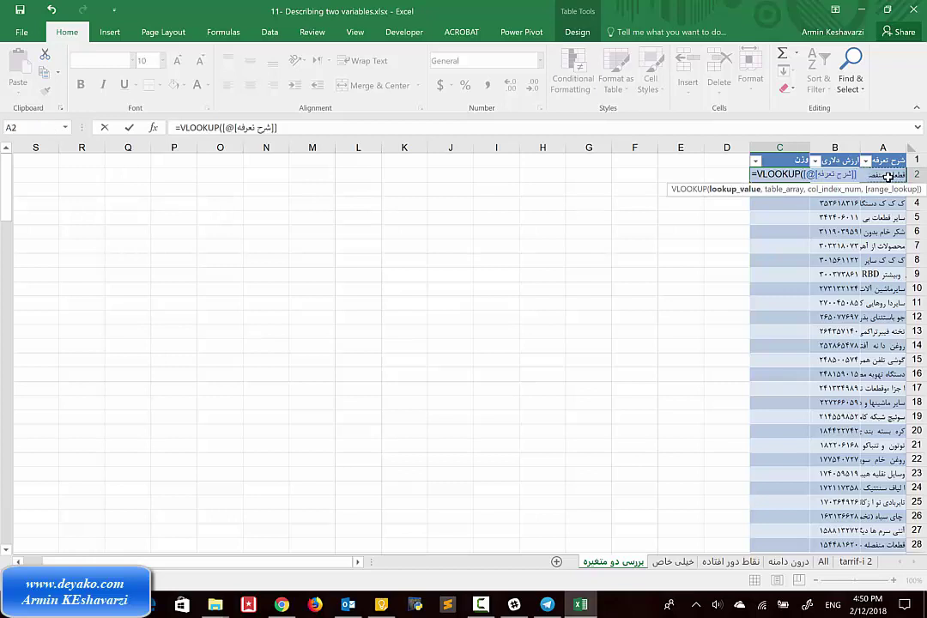
type(",")
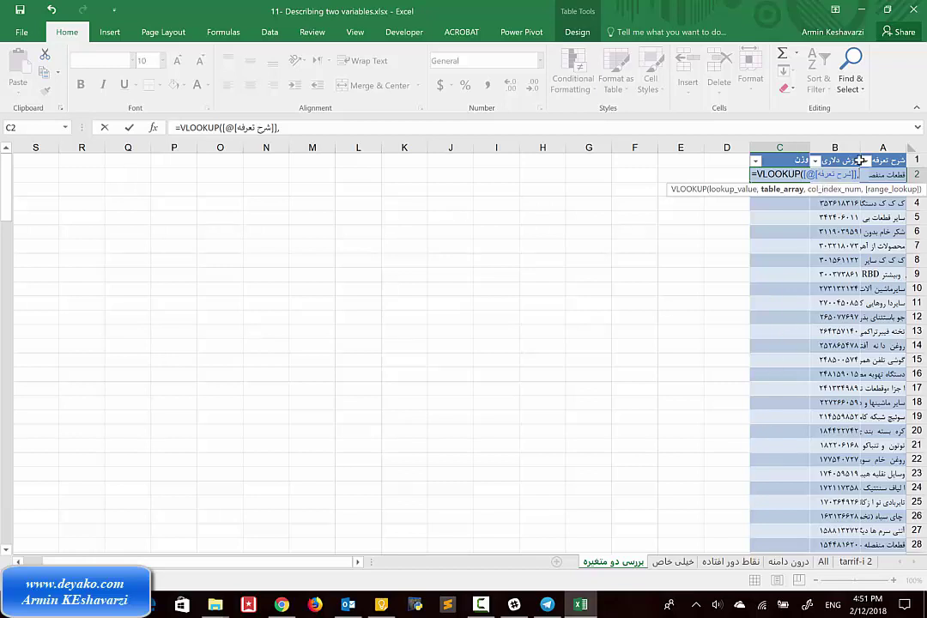
left_click(854, 563)
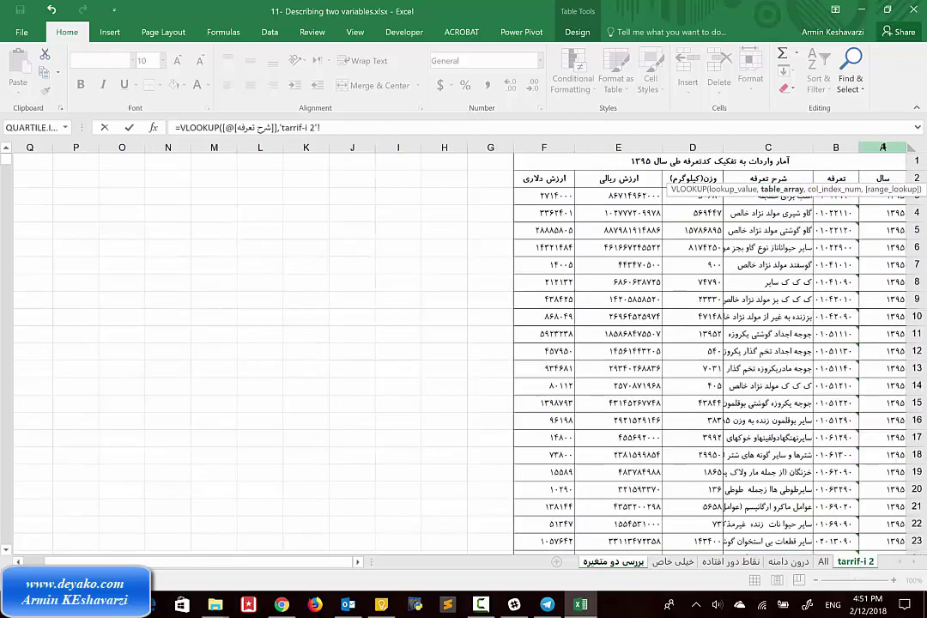
left_click(884, 149)
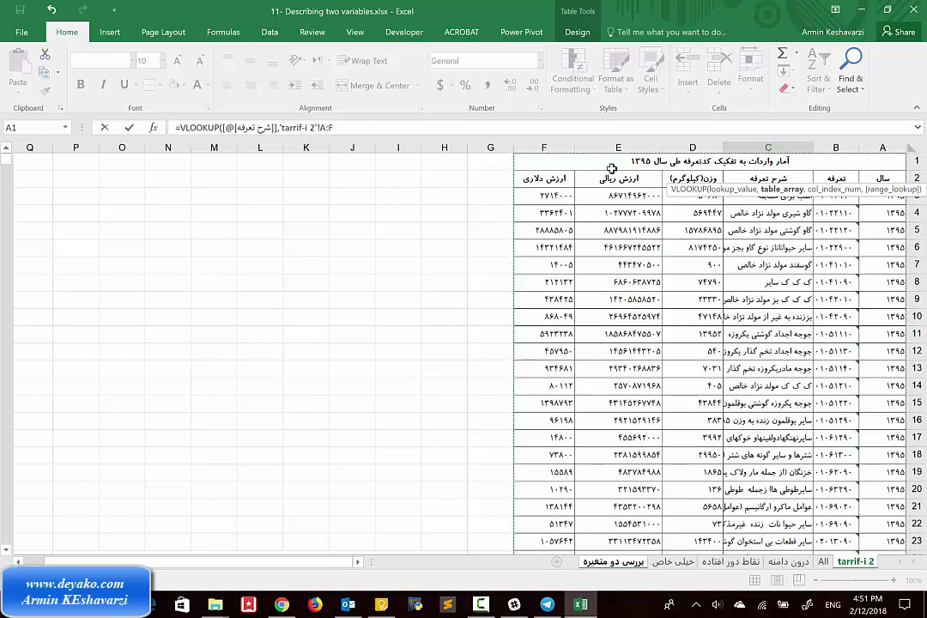
- Discard the unfinished formula and delete title row 1 from the tarrif-i 2 sheet
key("Escape")
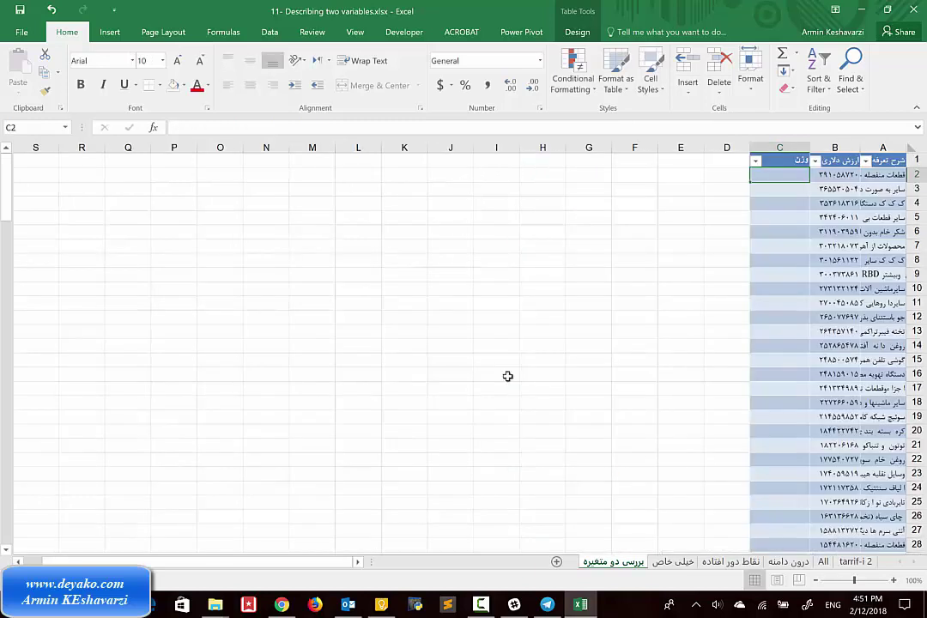
left_click(856, 561)
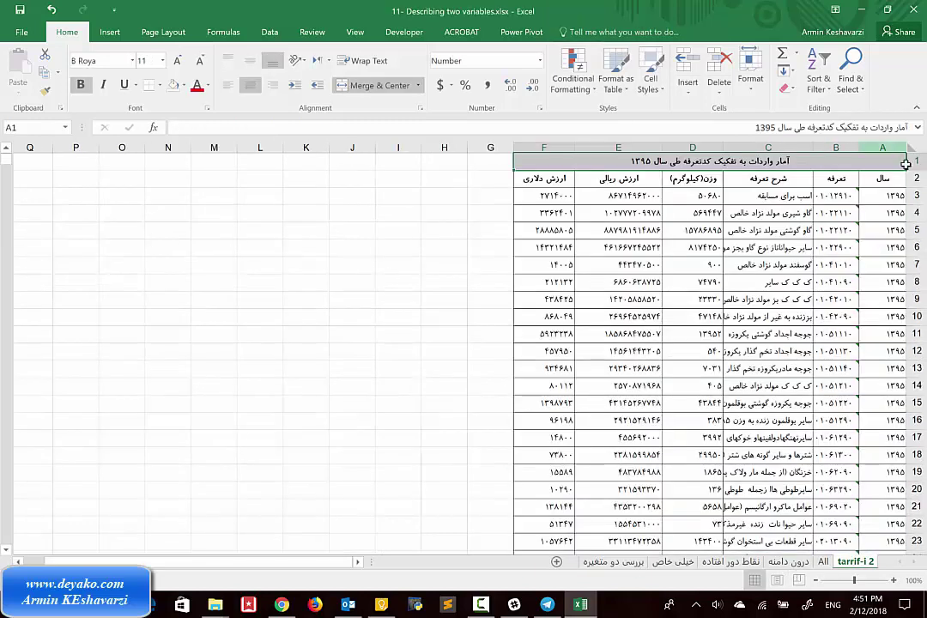
left_click(908, 162)
right_click(910, 163)
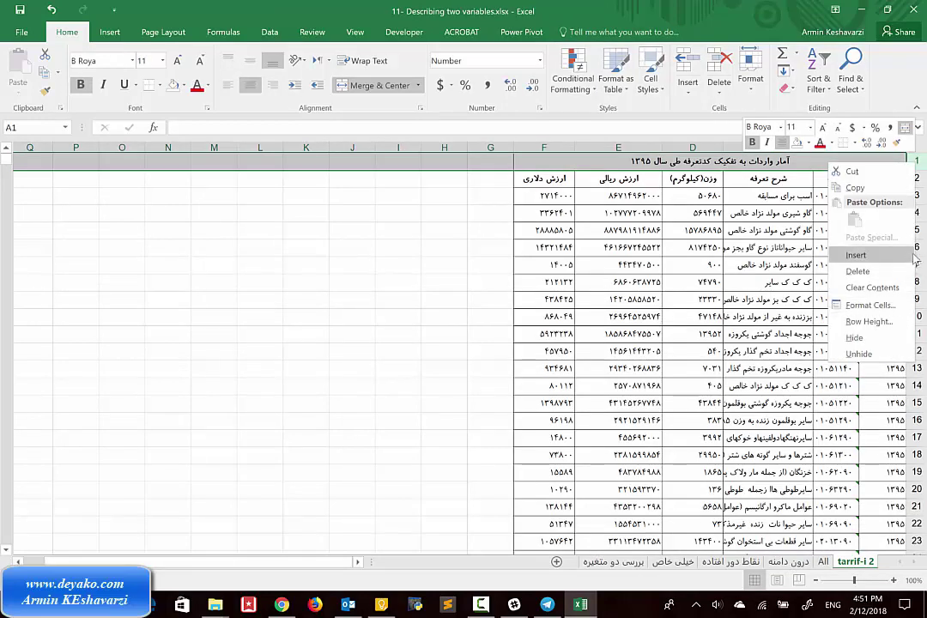
left_click(858, 272)
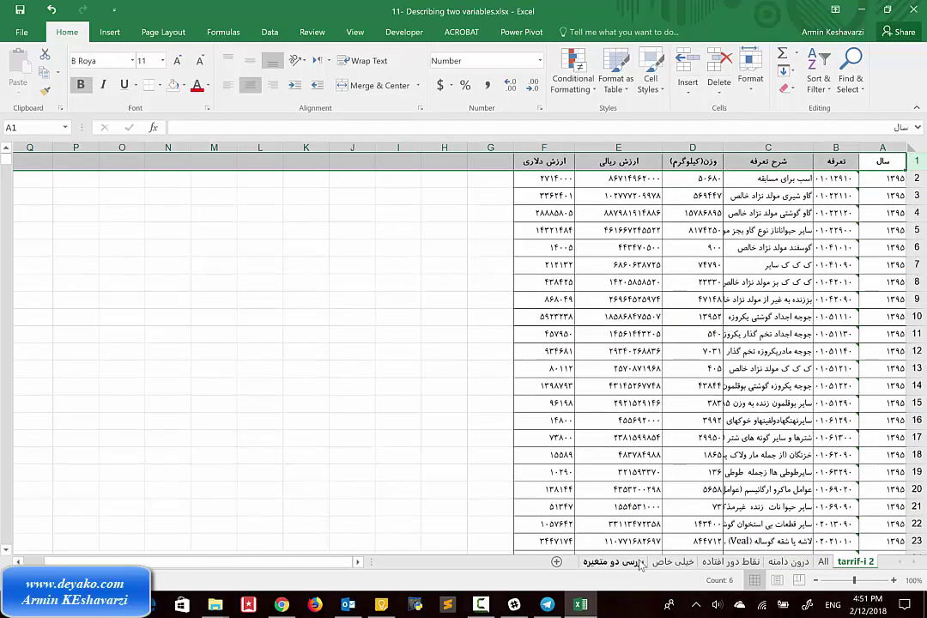
- Enter =VLOOKUP([@[شرح تعرفه]],'tarrif-i 2'!C:D,2,0) in C2 of بررسی دو متغیره
left_click(612, 561)
type("=vl")
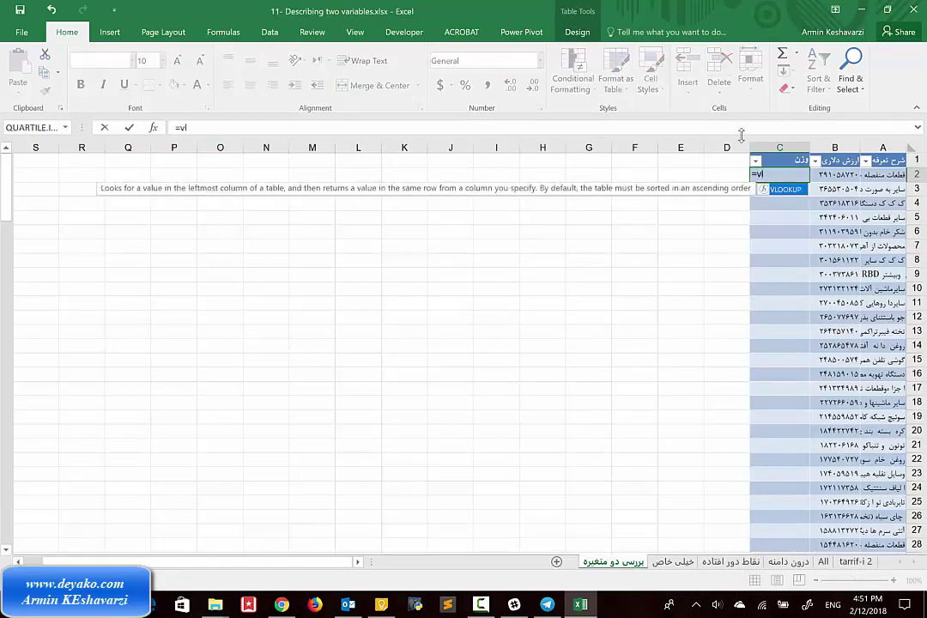
key("BackSpace")
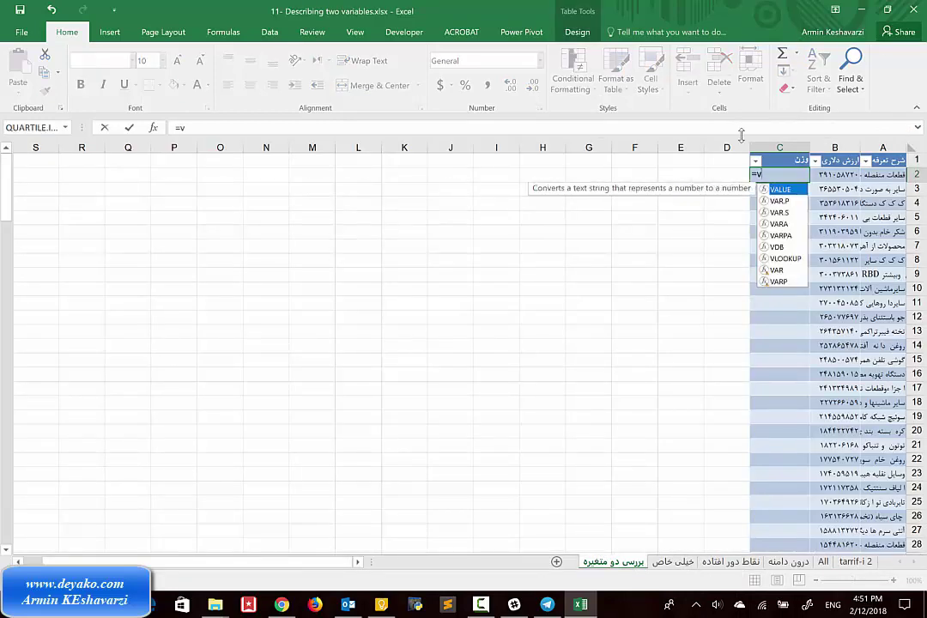
type("l")
key("Tab")
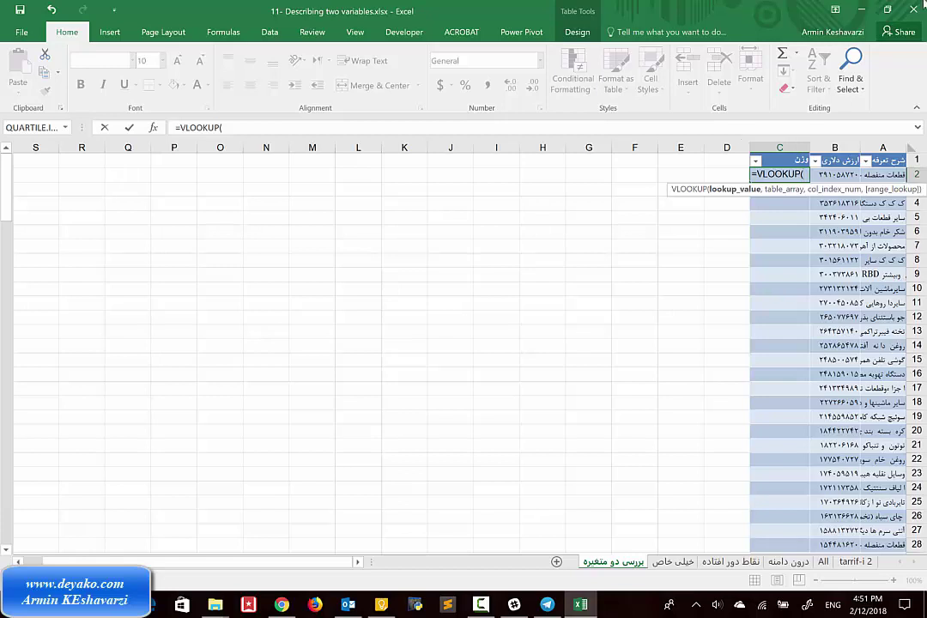
left_click(894, 176)
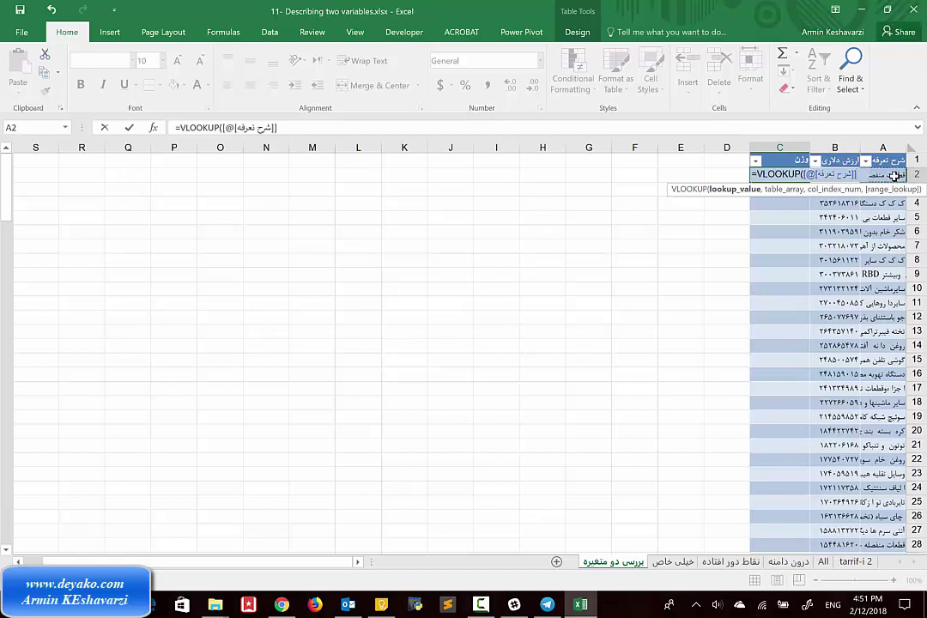
type(",")
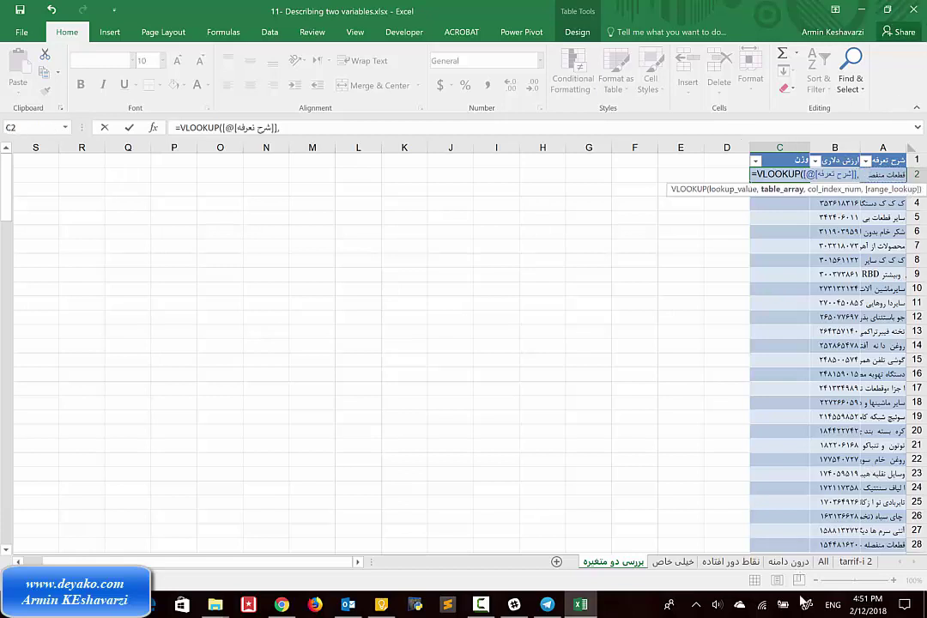
left_click(854, 561)
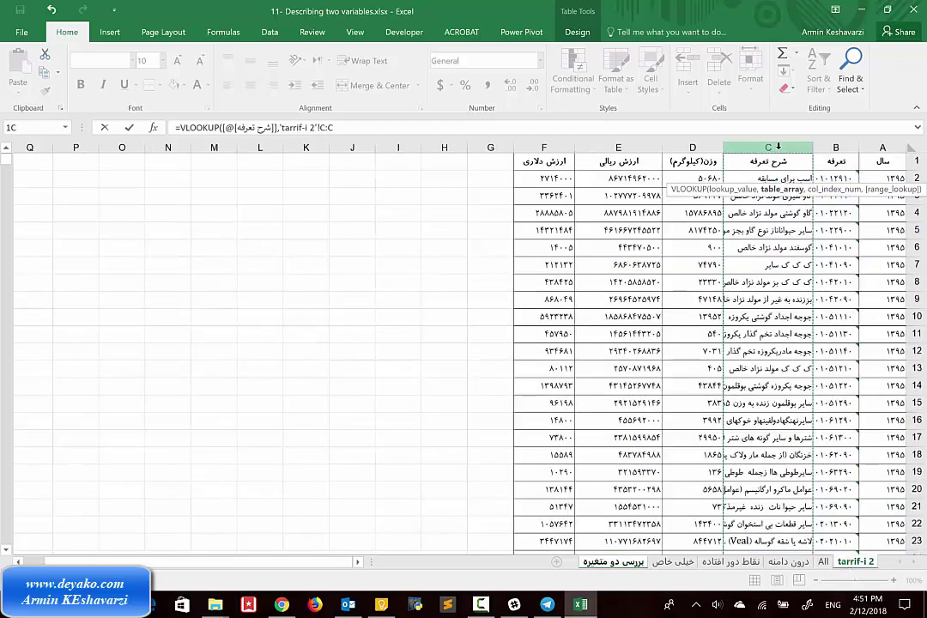
mouse_move(777, 154)
left_mouse_down()
mouse_move(686, 155)
mouse_move(712, 161)
left_mouse_up()
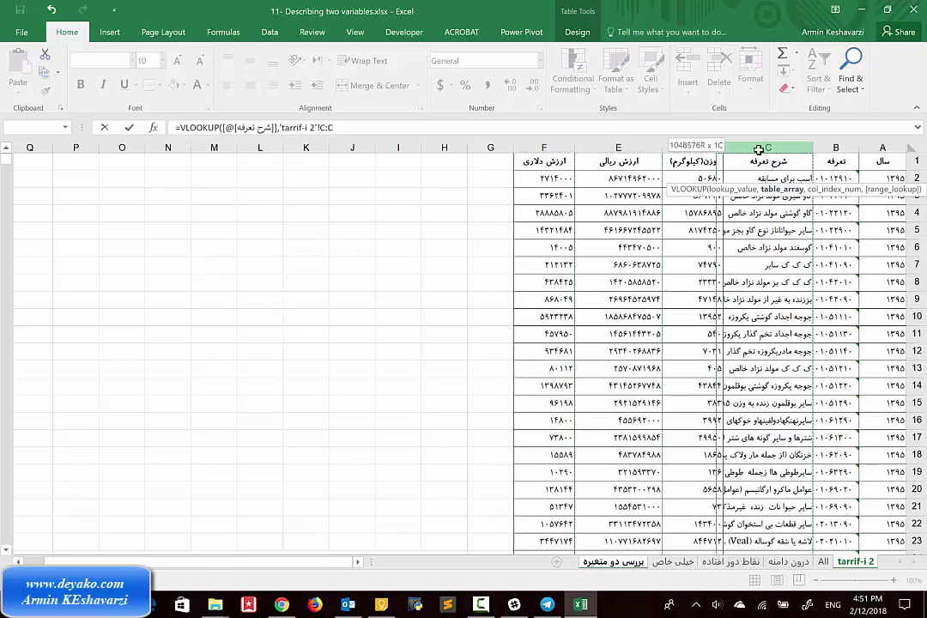
left_click_drag(696, 149, 696, 151)
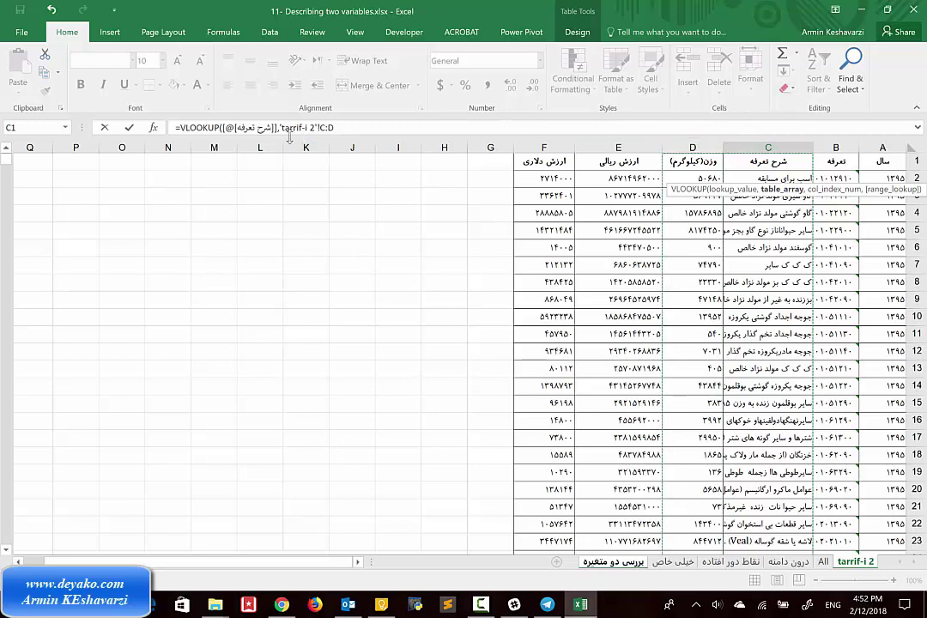
type(",")
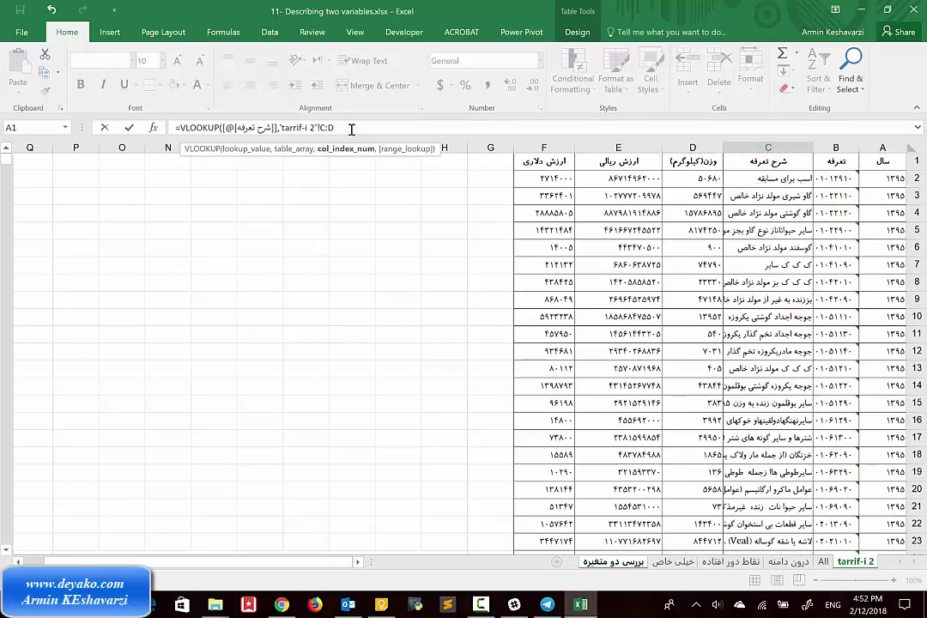
type("2,0")
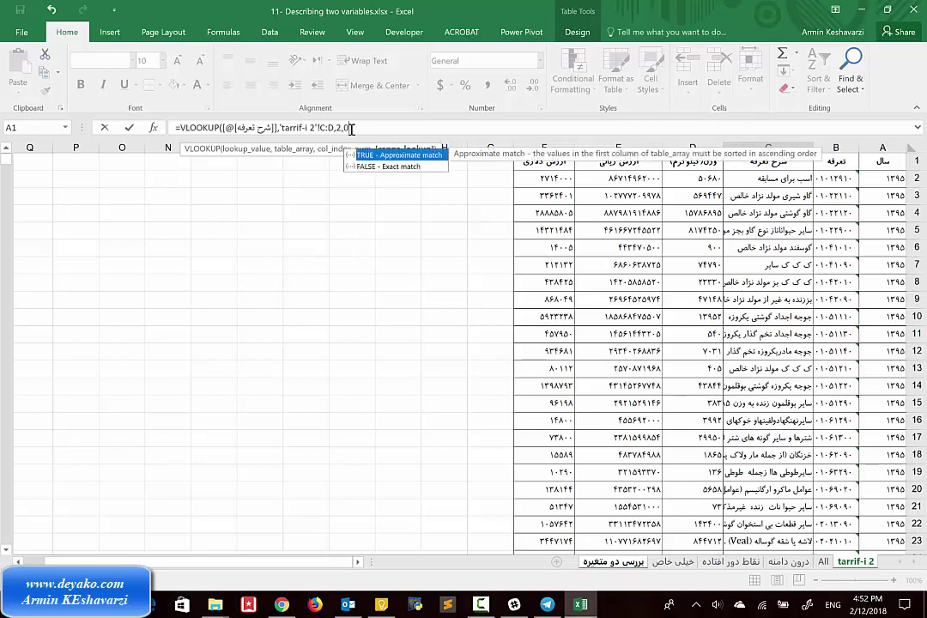
type(")")
key("Return")
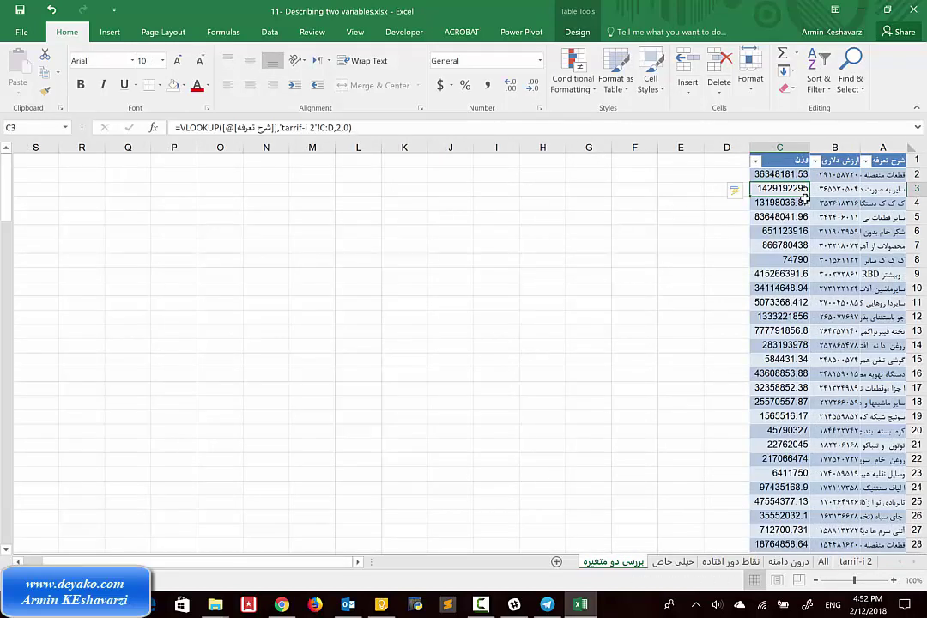
- Convert the وزن weights in C2 downward to values in B Nazanin with Comma Style
left_click(791, 174)
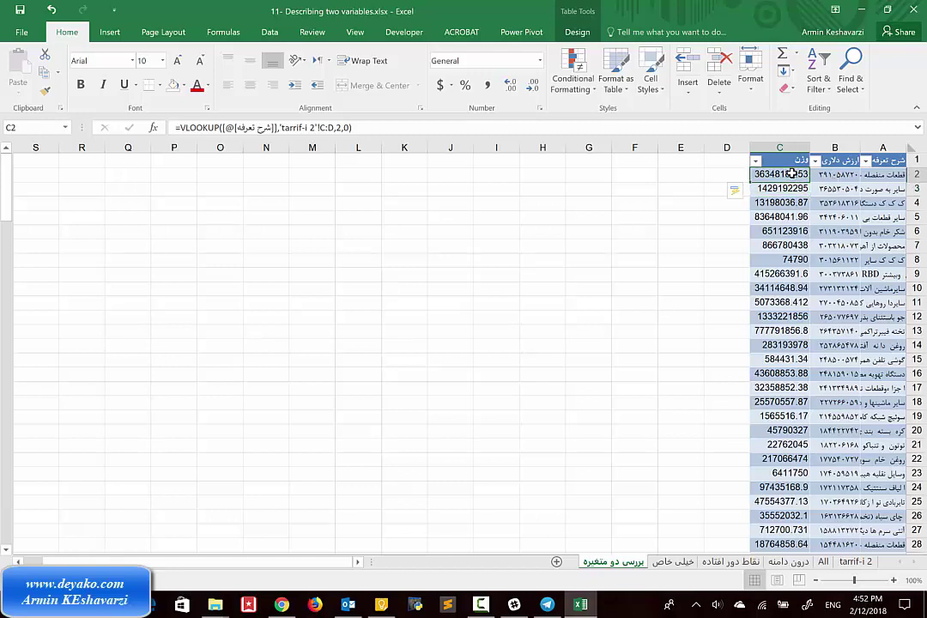
key("ctrl+shift+Down")
key("ctrl+c")
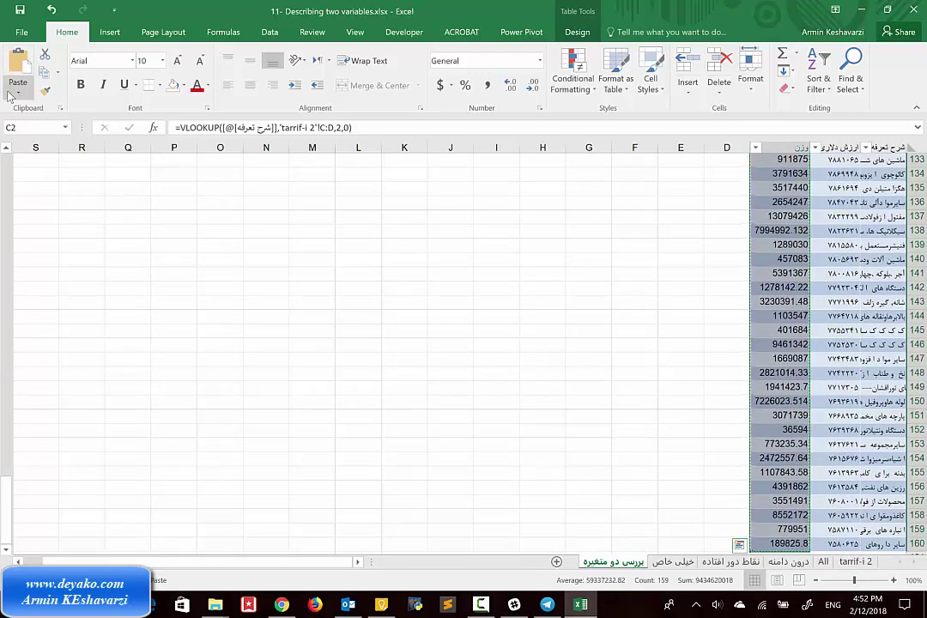
left_click(18, 86)
left_click(15, 180)
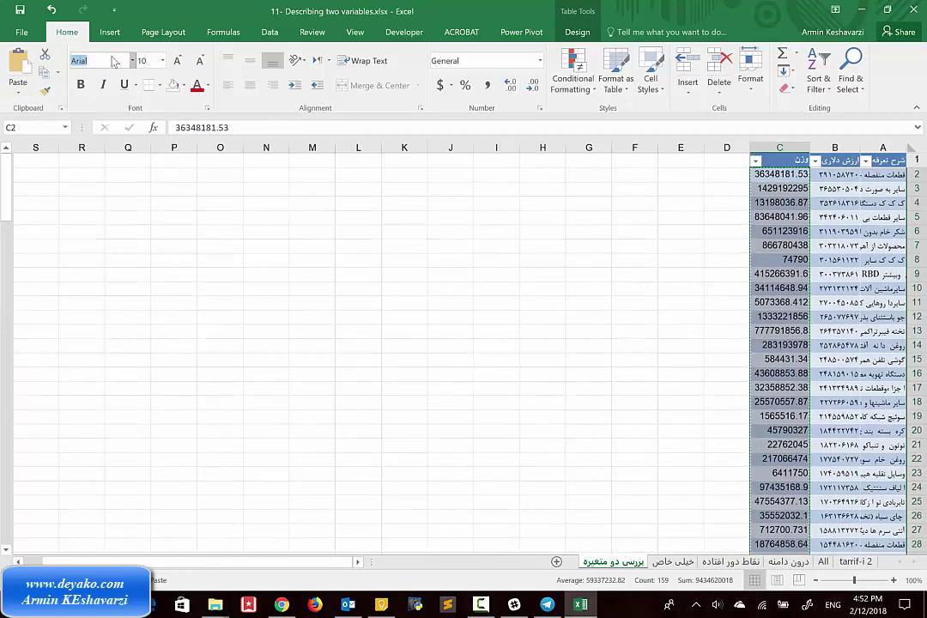
type("B Nazanin")
key("Return")
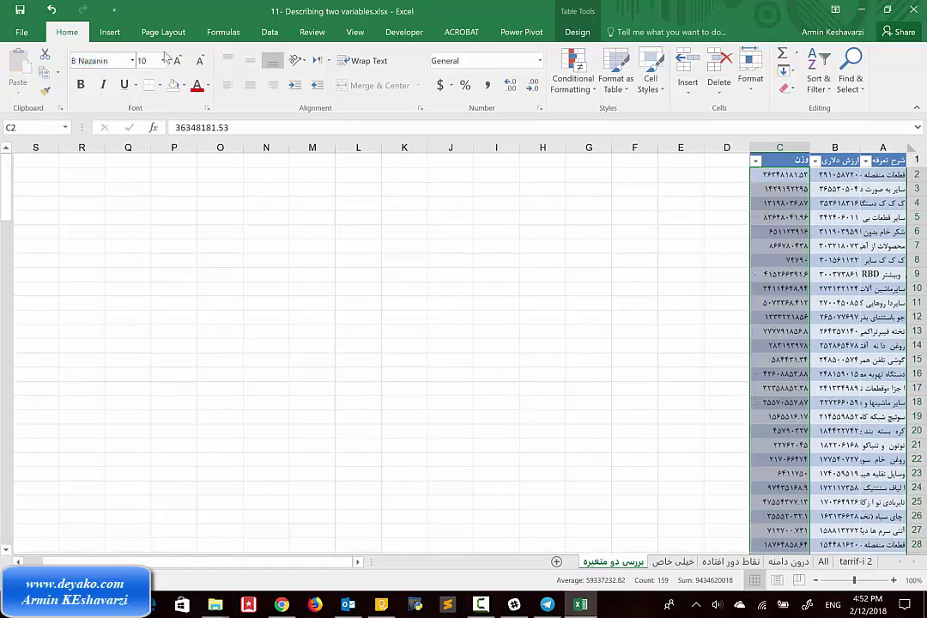
left_click(439, 85)
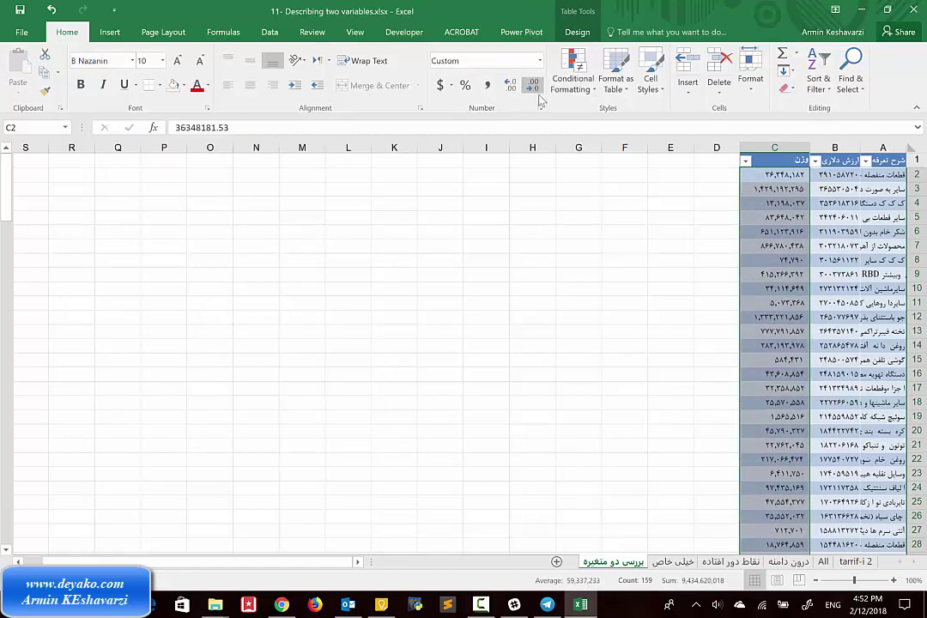
- Widen columns A through C and open Windows Ink Workspace
left_click(785, 217)
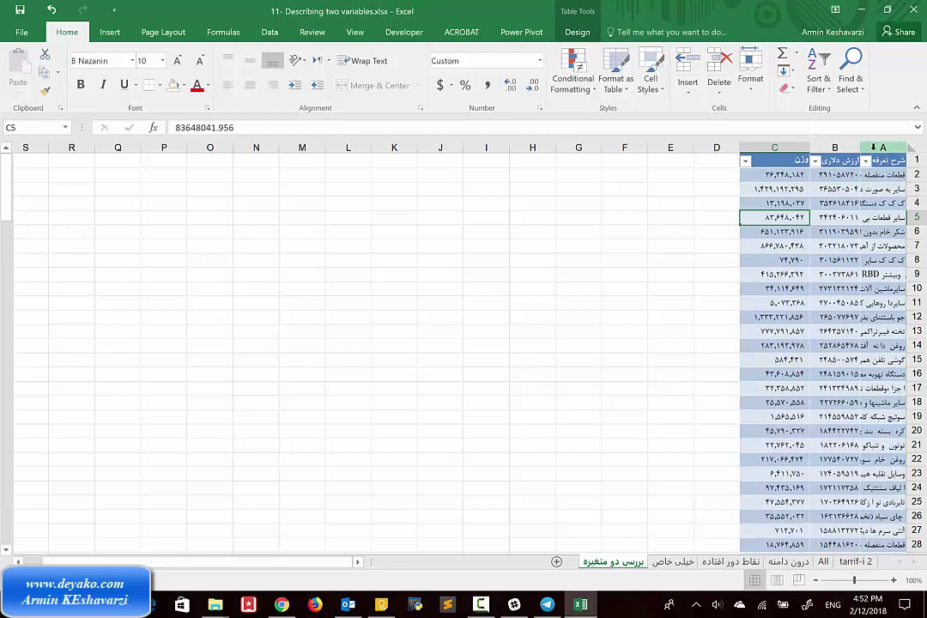
left_click_drag(873, 148, 728, 147)
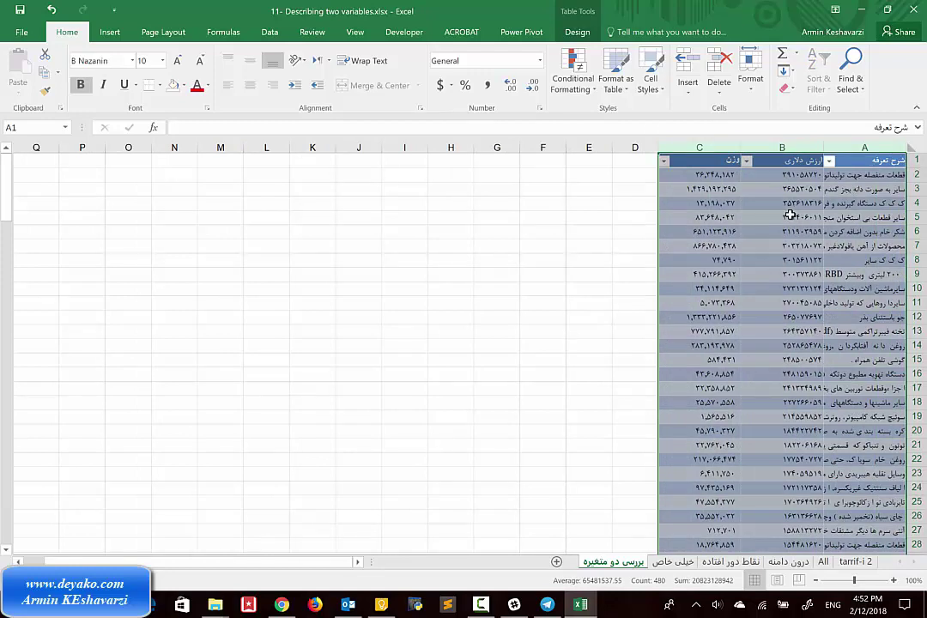
left_click(669, 604)
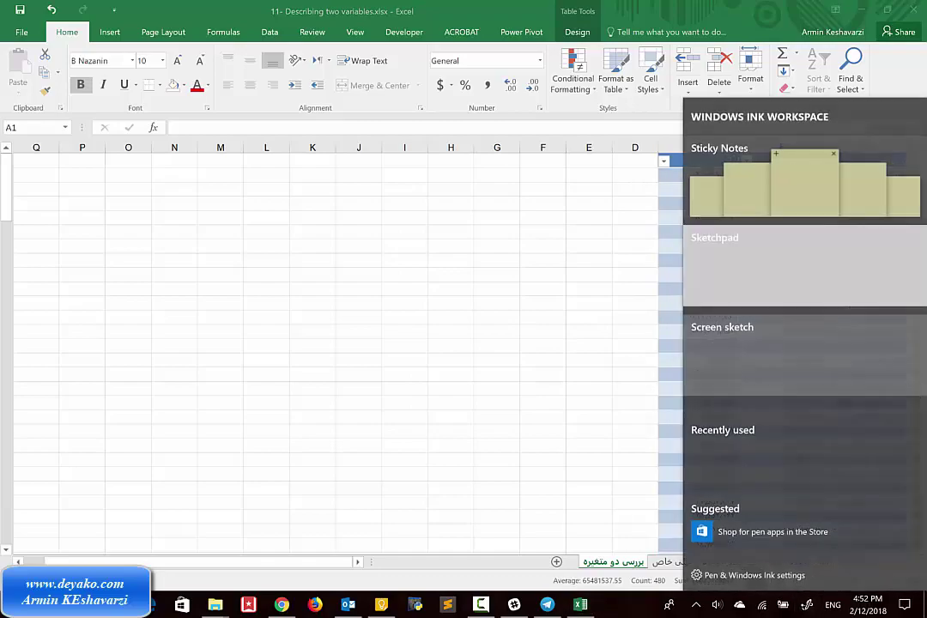
- Handwrite numbered notes 1 دلار and 2 وزن, each followed by a chart note
left_click(768, 353)
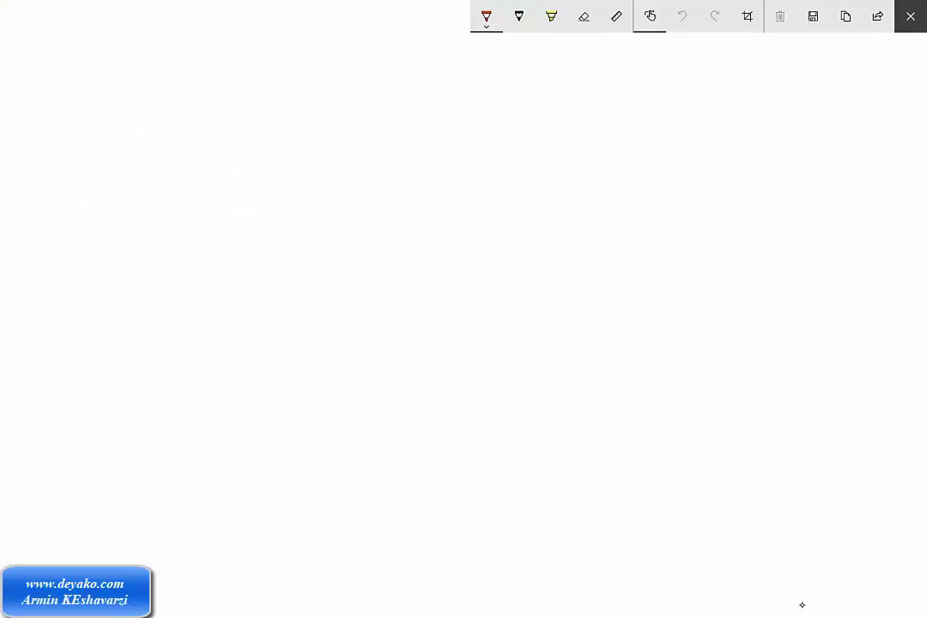
left_click_drag(783, 69, 792, 94)
left_click_drag(709, 72, 691, 91)
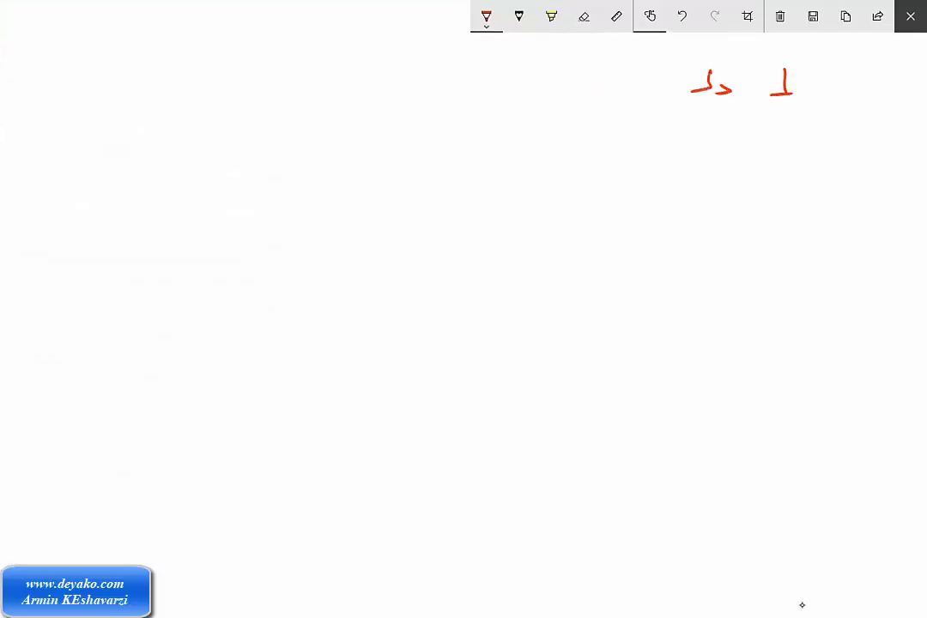
mouse_move(806, 133)
left_mouse_down()
mouse_move(781, 145)
mouse_move(791, 162)
left_mouse_up()
mouse_move(726, 160)
left_mouse_down()
mouse_move(683, 178)
mouse_move(632, 160)
left_mouse_up()
left_click(655, 137)
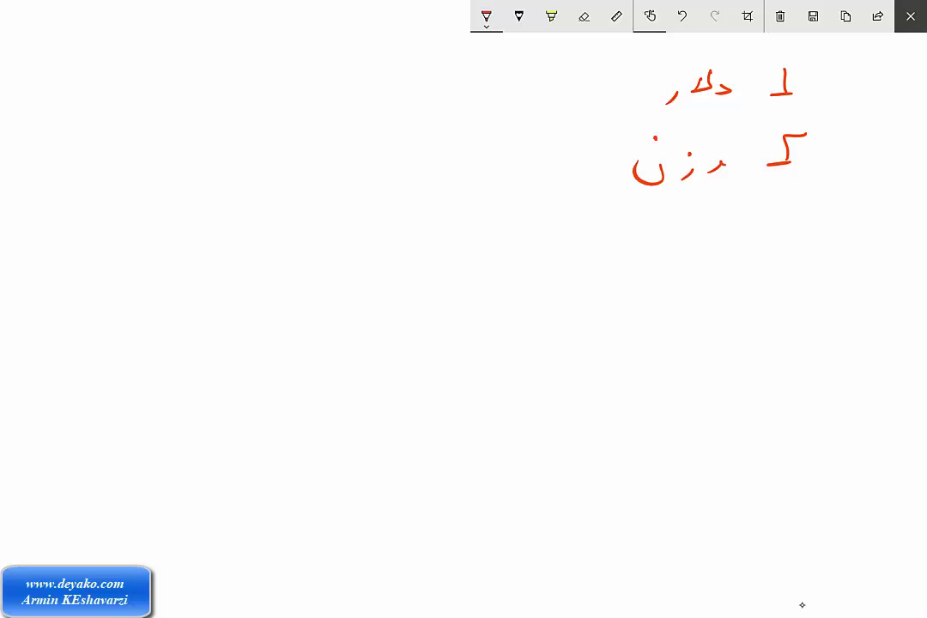
mouse_move(650, 92)
left_mouse_down()
mouse_move(539, 107)
mouse_move(453, 96)
mouse_move(384, 110)
left_mouse_up()
left_click(554, 79)
left_click_drag(378, 109, 369, 125)
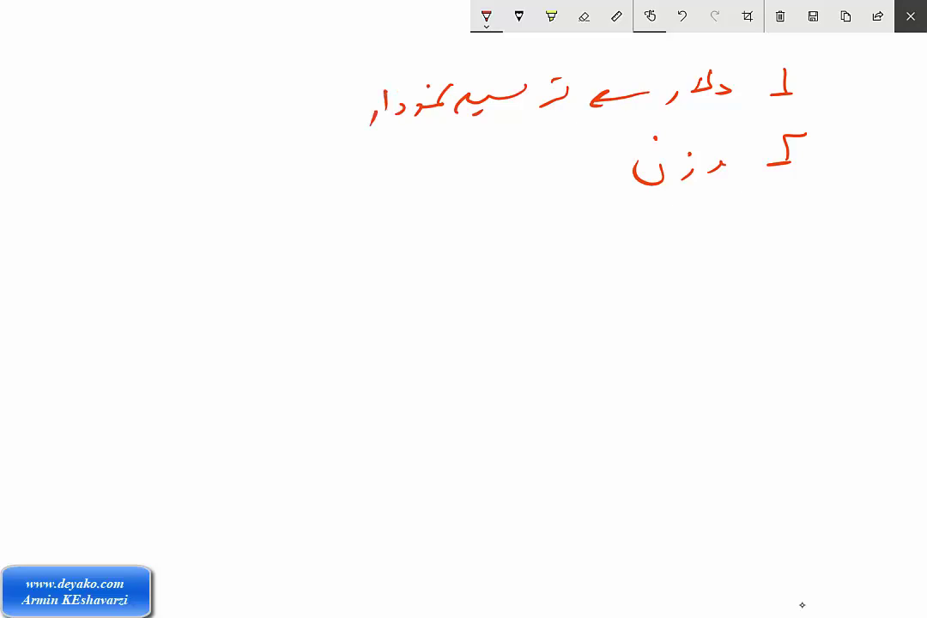
left_click_drag(619, 175, 513, 184)
mouse_move(452, 171)
left_mouse_down()
mouse_move(438, 187)
mouse_move(398, 189)
left_mouse_up()
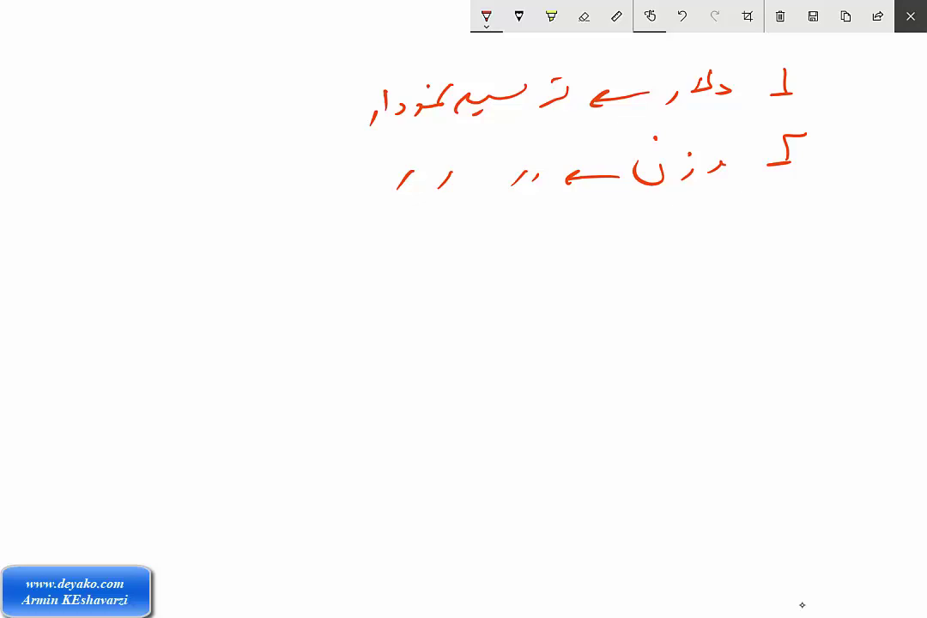
- Bracket both items with an arrow and write a note about their relationship
mouse_move(730, 84)
left_mouse_down()
mouse_move(730, 147)
mouse_move(744, 206)
mouse_move(684, 297)
mouse_move(510, 302)
mouse_move(403, 323)
left_mouse_up()
left_click(468, 335)
mouse_move(348, 318)
left_mouse_down()
mouse_move(322, 313)
mouse_move(326, 305)
mouse_move(292, 323)
left_mouse_up()
mouse_move(279, 311)
left_mouse_down()
mouse_move(264, 335)
mouse_move(225, 322)
mouse_move(206, 336)
left_mouse_up()
left_click_drag(246, 288, 232, 300)
left_click_drag(238, 294, 225, 304)
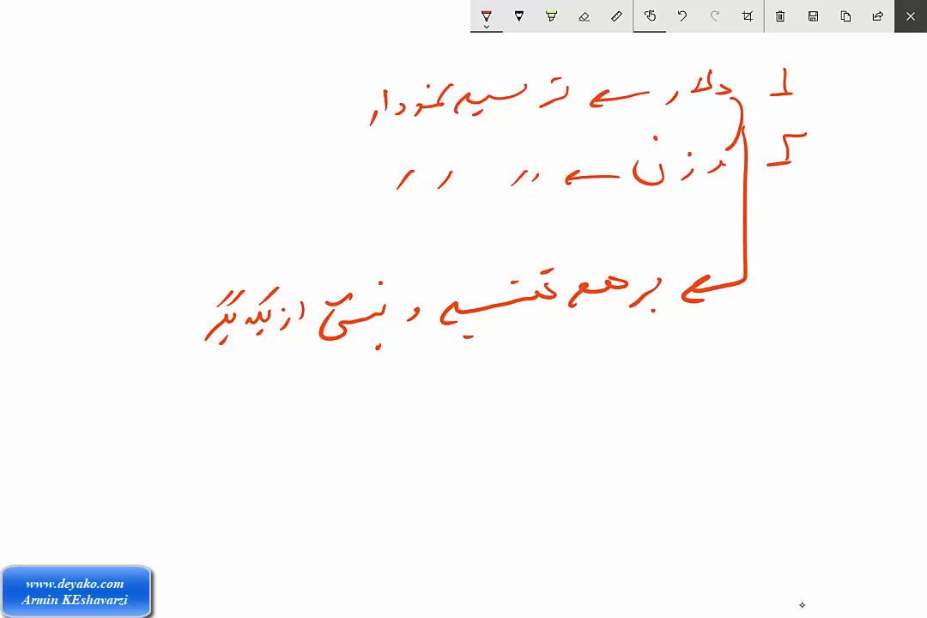
- Write the proportion 100kg/1kg = 200$/x, correcting the wrong denominator
mouse_move(427, 390)
left_mouse_down()
mouse_move(426, 400)
mouse_move(448, 400)
left_mouse_up()
mouse_move(469, 378)
left_mouse_down()
mouse_move(467, 405)
mouse_move(486, 402)
mouse_move(504, 414)
left_mouse_up()
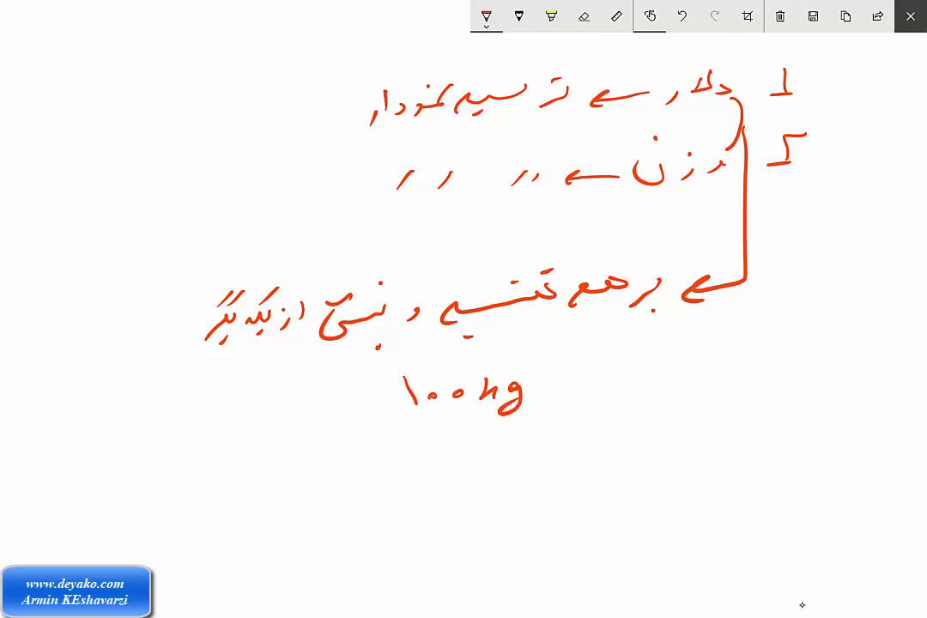
left_click_drag(604, 389, 614, 407)
left_click(638, 401)
mouse_move(726, 376)
left_mouse_down()
mouse_move(719, 387)
mouse_move(734, 411)
left_mouse_up()
left_click_drag(403, 445, 551, 436)
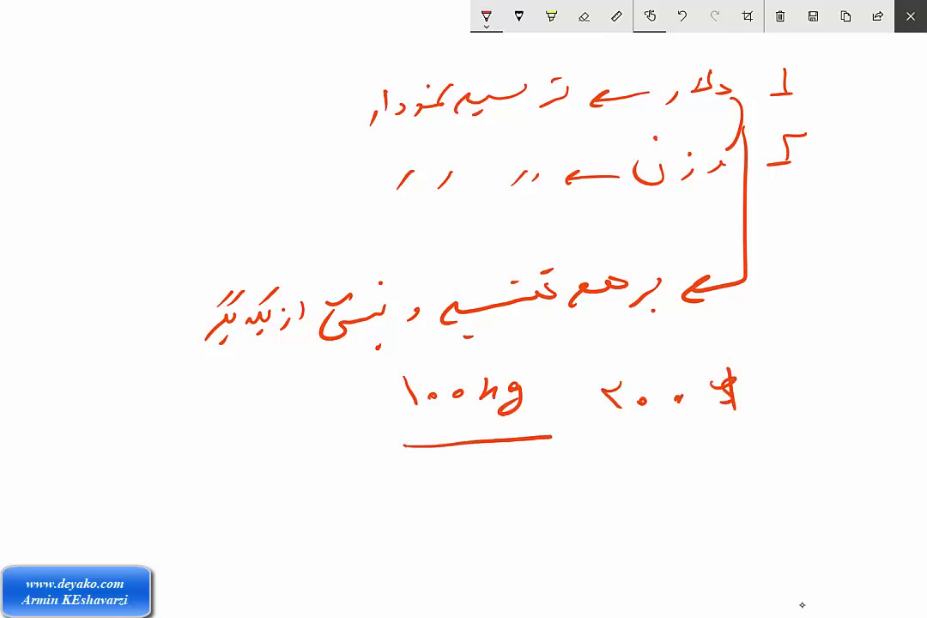
left_click_drag(439, 464, 444, 493)
mouse_move(485, 468)
left_mouse_down()
mouse_move(506, 488)
mouse_move(539, 485)
mouse_move(558, 470)
left_mouse_up()
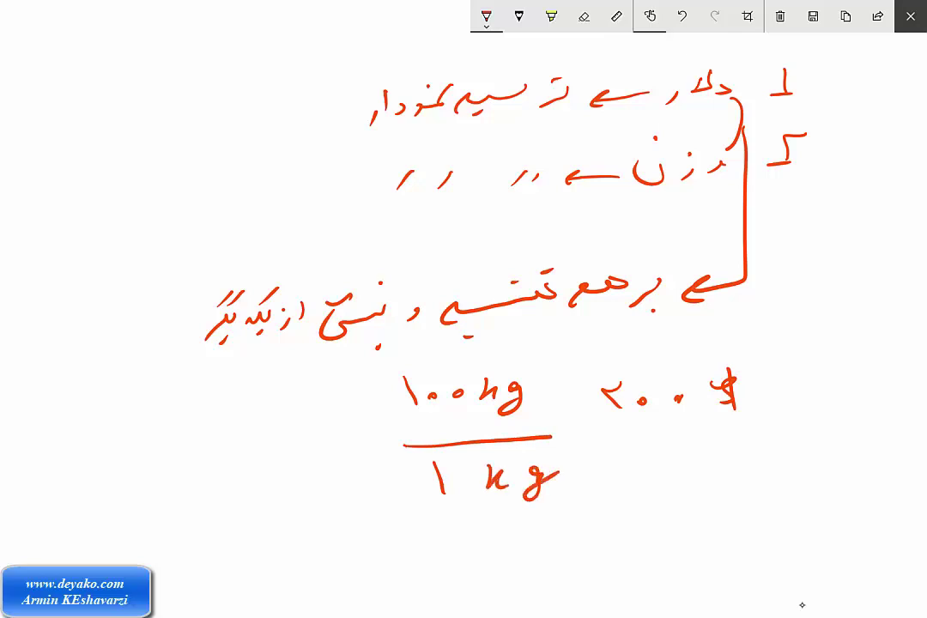
left_click_drag(604, 448, 747, 438)
left_click_drag(678, 449, 640, 481)
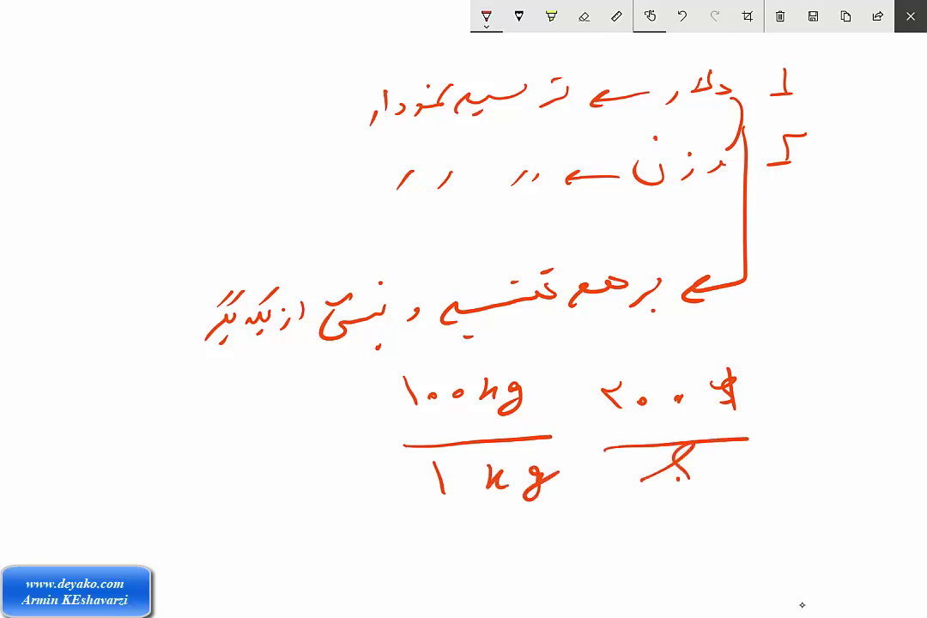
mouse_move(708, 441)
left_mouse_down()
mouse_move(652, 476)
mouse_move(686, 488)
mouse_move(668, 487)
left_mouse_up()
left_click_drag(575, 435, 589, 445)
left_click_drag(787, 438, 807, 437)
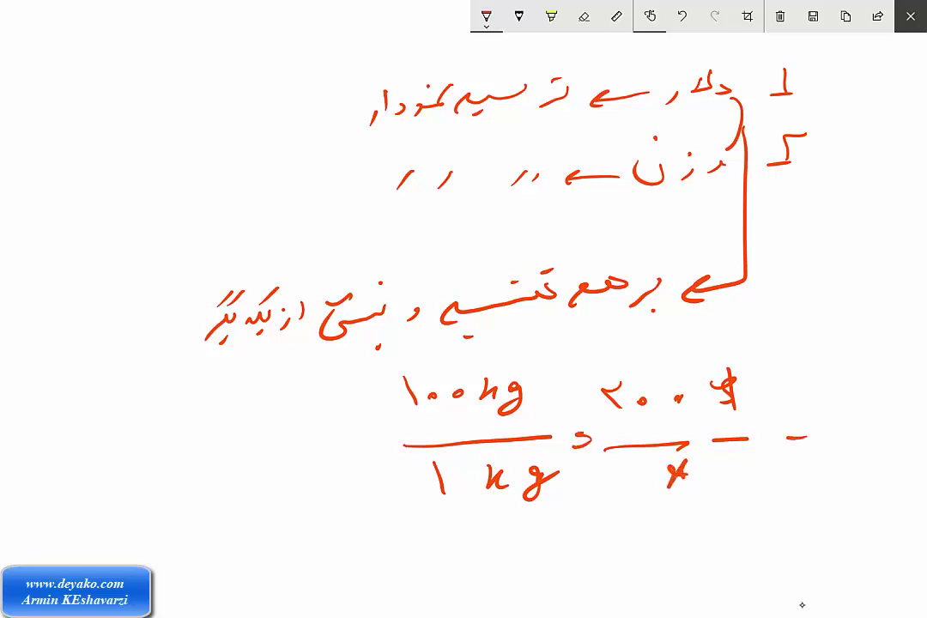
- Work out 100x = 200 to solve for x, then erase the calculation row
mouse_move(622, 520)
left_mouse_down()
mouse_move(635, 541)
mouse_move(658, 534)
left_mouse_up()
left_click_drag(552, 530, 565, 546)
left_click_drag(683, 529, 700, 536)
mouse_move(732, 518)
left_mouse_down()
mouse_move(755, 513)
mouse_move(793, 534)
mouse_move(832, 530)
left_mouse_up()
left_click(769, 528)
left_click(781, 528)
left_click_drag(400, 554, 400, 575)
mouse_move(442, 566)
left_mouse_down()
mouse_move(451, 572)
mouse_move(453, 560)
left_mouse_up()
left_click_drag(467, 556, 476, 573)
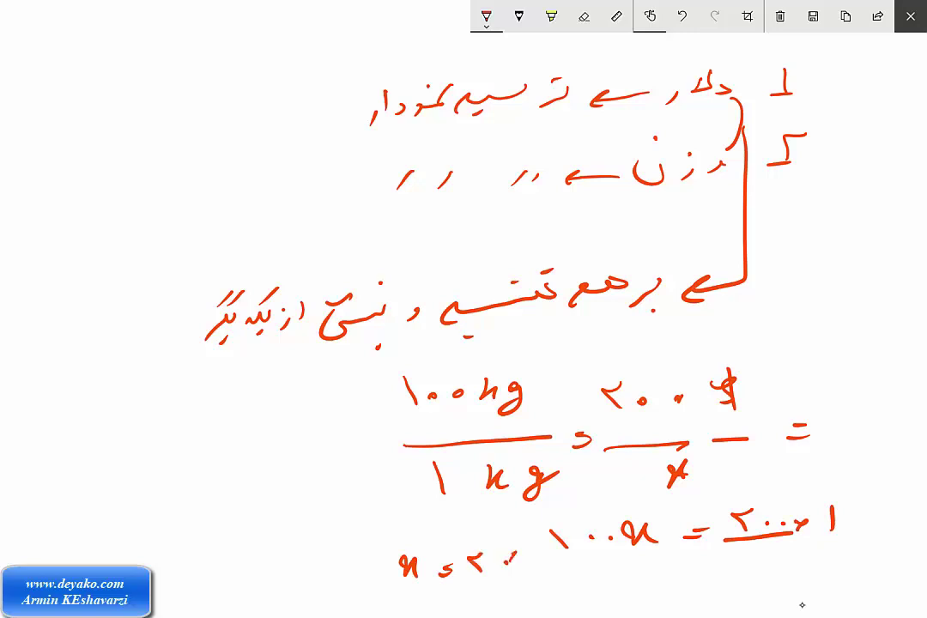
mouse_move(506, 556)
left_mouse_down()
mouse_move(514, 567)
mouse_move(505, 567)
mouse_move(523, 572)
mouse_move(533, 591)
left_mouse_up()
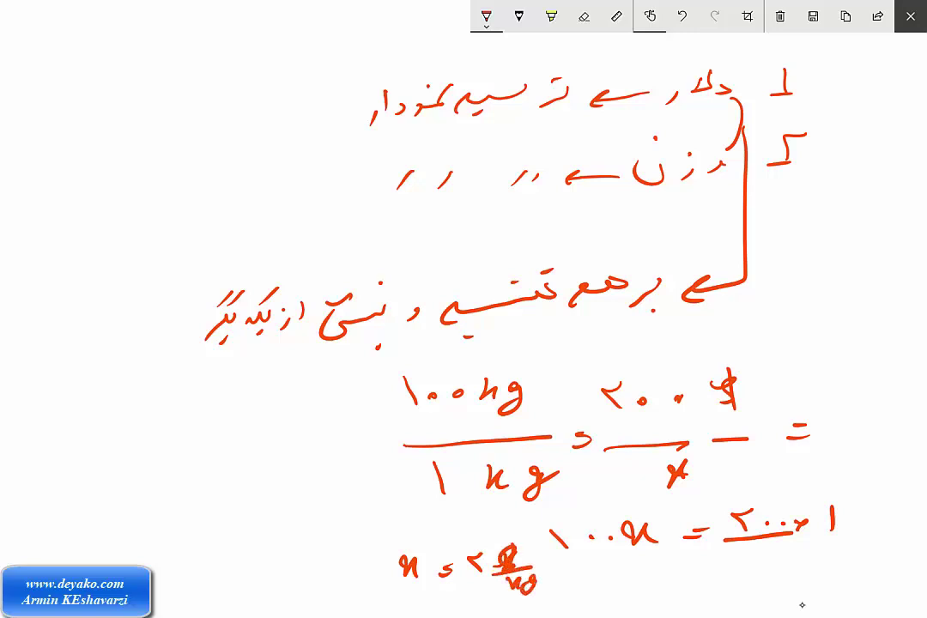
mouse_move(837, 519)
left_mouse_down()
mouse_move(729, 536)
mouse_move(549, 539)
mouse_move(429, 570)
left_mouse_up()
left_click_drag(536, 584, 514, 592)
- Write the question 'هر یک کیلوگرم چقدر هست' below the proportion and start a 1kg note
left_click_drag(420, 562, 396, 571)
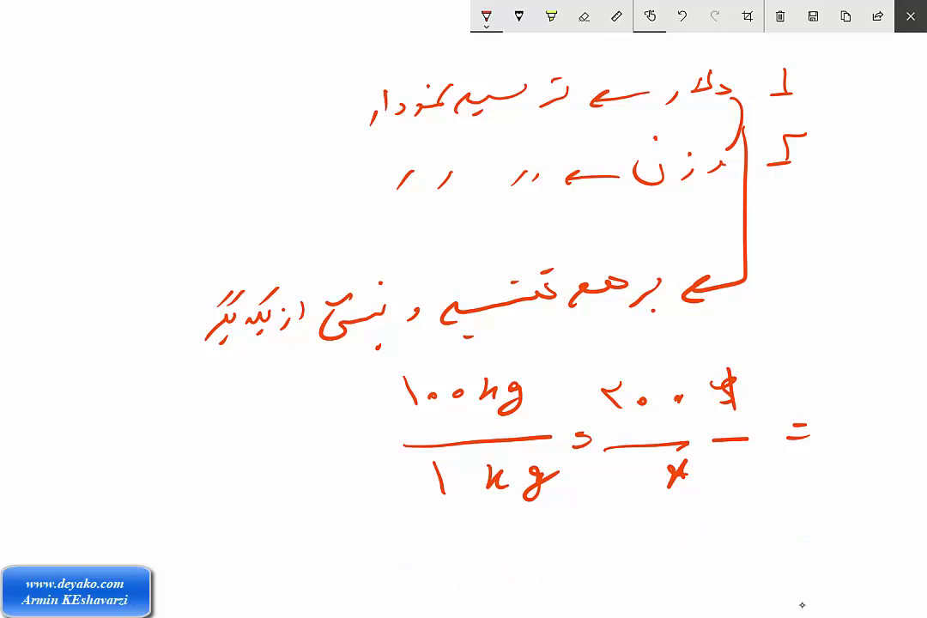
left_click_drag(815, 513, 770, 539)
mouse_move(728, 514)
left_mouse_down()
mouse_move(700, 525)
mouse_move(614, 531)
mouse_move(637, 515)
left_mouse_up()
mouse_move(600, 532)
left_mouse_down()
mouse_move(577, 556)
mouse_move(468, 573)
mouse_move(305, 558)
left_mouse_up()
left_click_drag(381, 527, 365, 541)
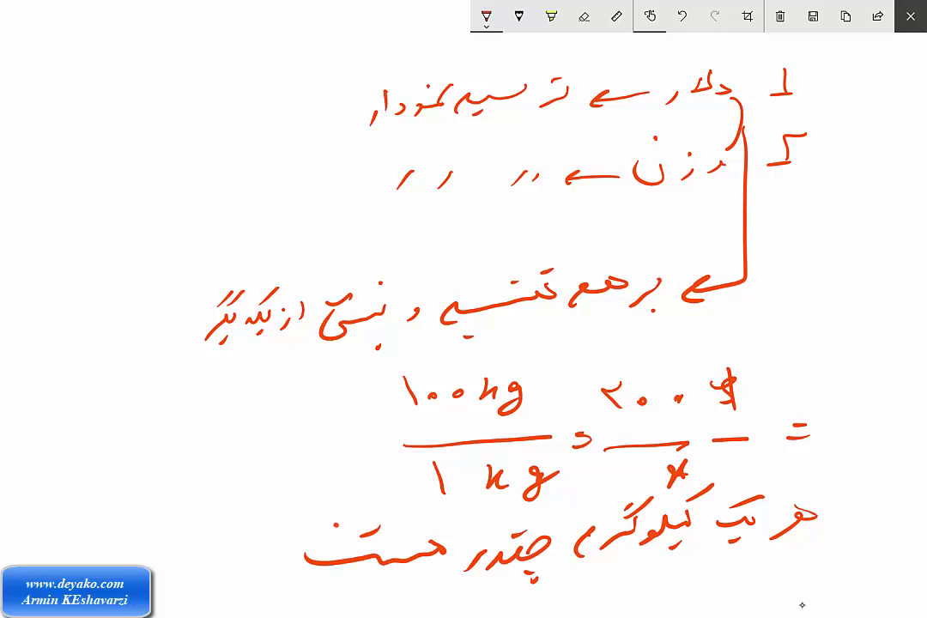
mouse_move(215, 382)
left_mouse_down()
mouse_move(217, 402)
mouse_move(257, 410)
left_mouse_up()
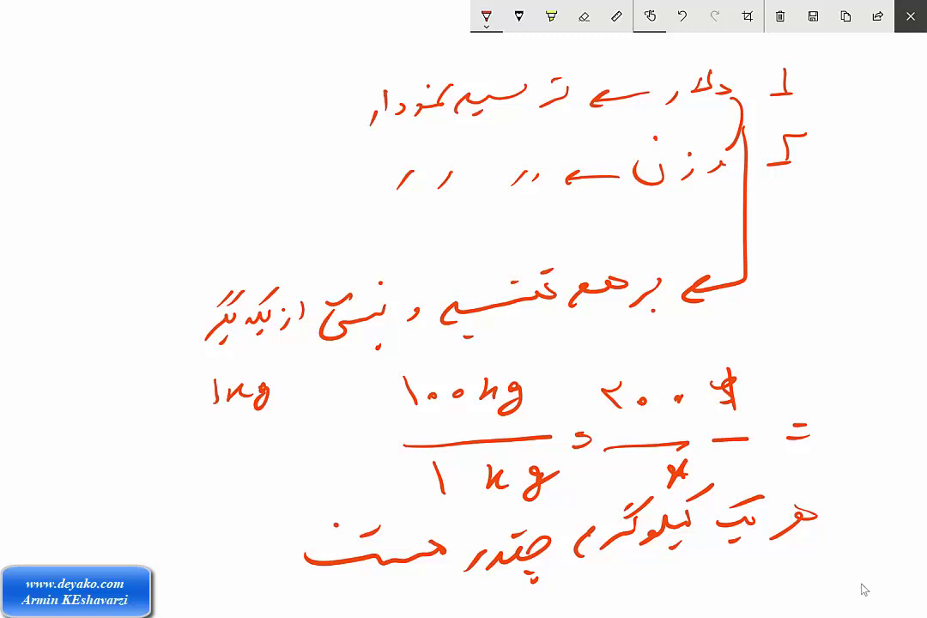
- Undo the handwritten proportion example strokes
key("ctrl+z")
key("ctrl+z")
key("ctrl+z")
key("ctrl+z")
key("ctrl+z")
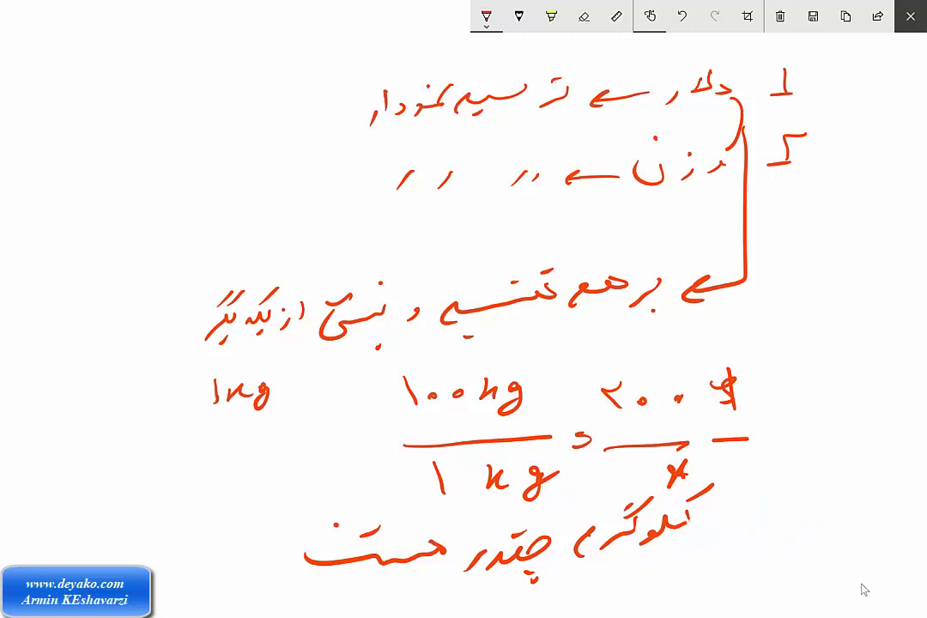
key("ctrl+z")
key("ctrl+z")
key("ctrl+z")
key("ctrl+z")
key("ctrl+z")
key("ctrl+z")
key("ctrl+z")
key("ctrl+z")
key("ctrl+z")
key("ctrl+z")
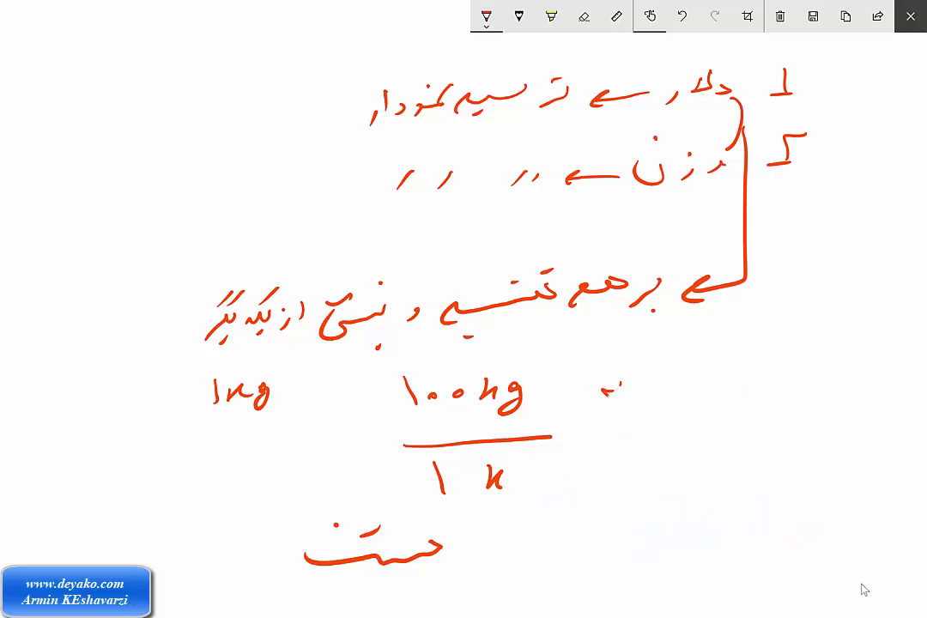
key("ctrl+z")
key("ctrl+z")
key("ctrl+z")
key("ctrl+z")
key("ctrl+z")
key("ctrl+z")
key("ctrl+z")
key("ctrl+z")
key("ctrl+z")
key("ctrl+z")
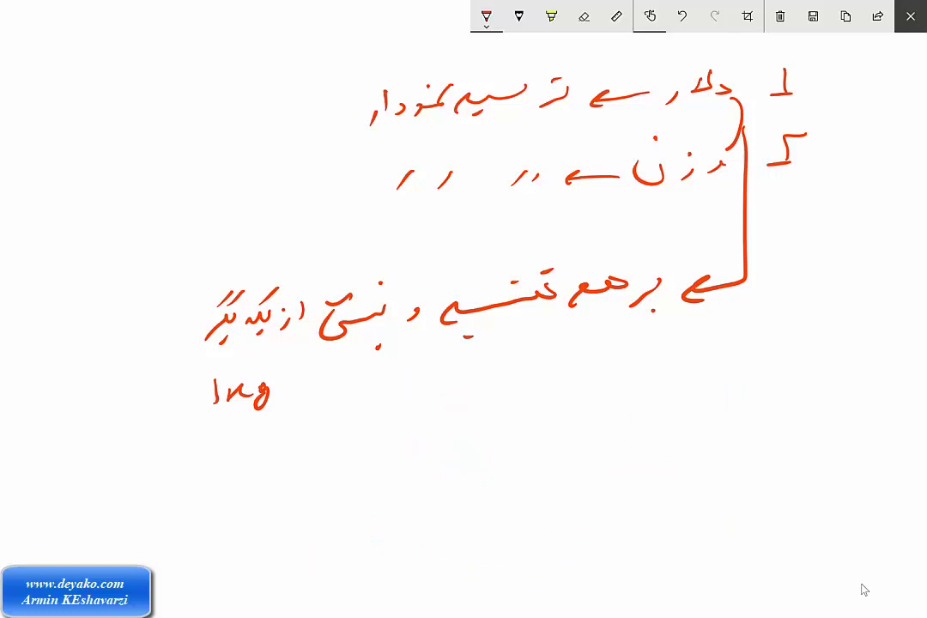
key("ctrl+z")
key("ctrl+z")
key("ctrl+z")
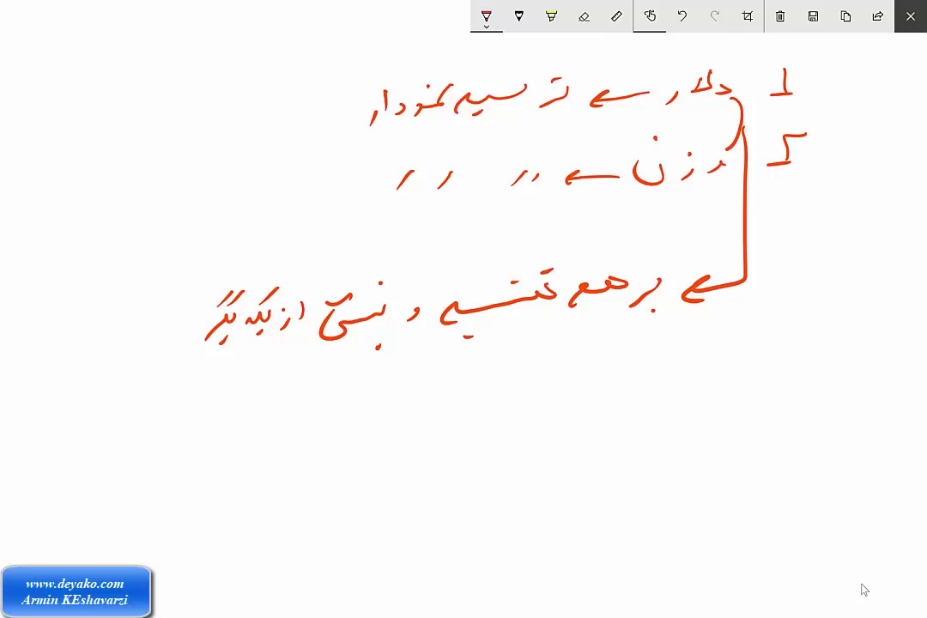
- Underline and extend the third note line, with an arrow down to a new area
left_click_drag(150, 364, 724, 338)
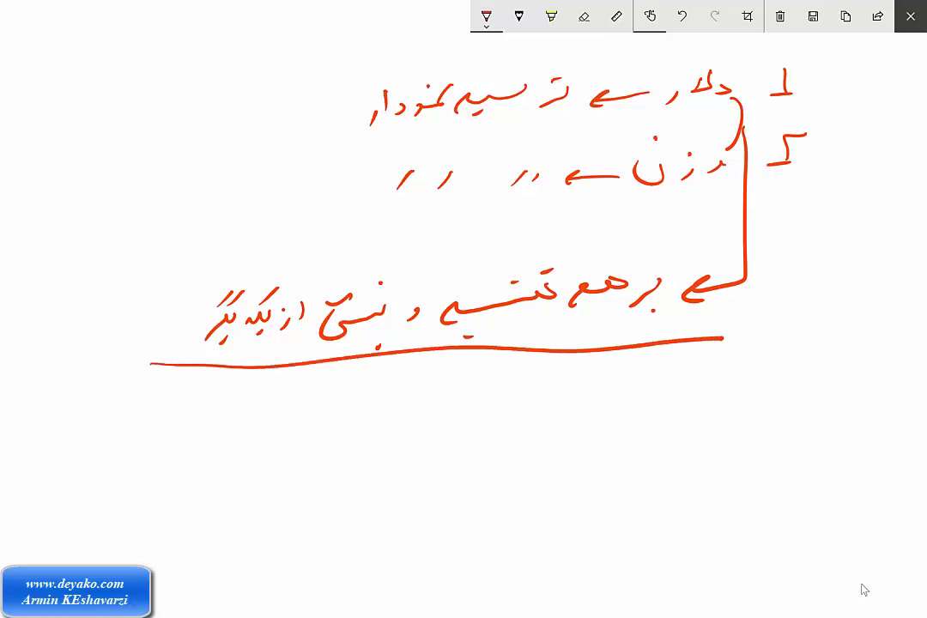
left_click_drag(182, 328, 33, 345)
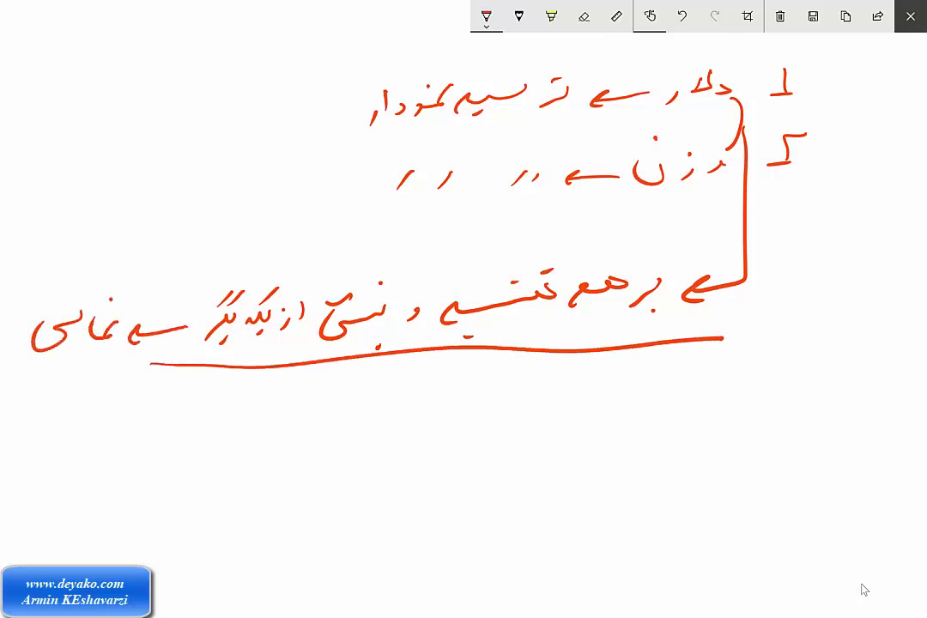
left_click_drag(80, 324, 68, 364)
left_click_drag(49, 290, 61, 275)
mouse_move(749, 281)
left_mouse_down()
mouse_move(770, 464)
mouse_move(700, 491)
left_mouse_up()
- Sketch a scatter chart with axes دلار and وزن and several points, then close the sketch
mouse_move(431, 409)
left_mouse_down()
mouse_move(439, 510)
mouse_move(476, 491)
mouse_move(663, 473)
mouse_move(654, 510)
mouse_move(601, 515)
left_mouse_up()
left_click_drag(611, 503, 613, 507)
mouse_move(403, 400)
left_mouse_down()
mouse_move(397, 415)
mouse_move(380, 413)
left_mouse_up()
left_click_drag(359, 409, 352, 423)
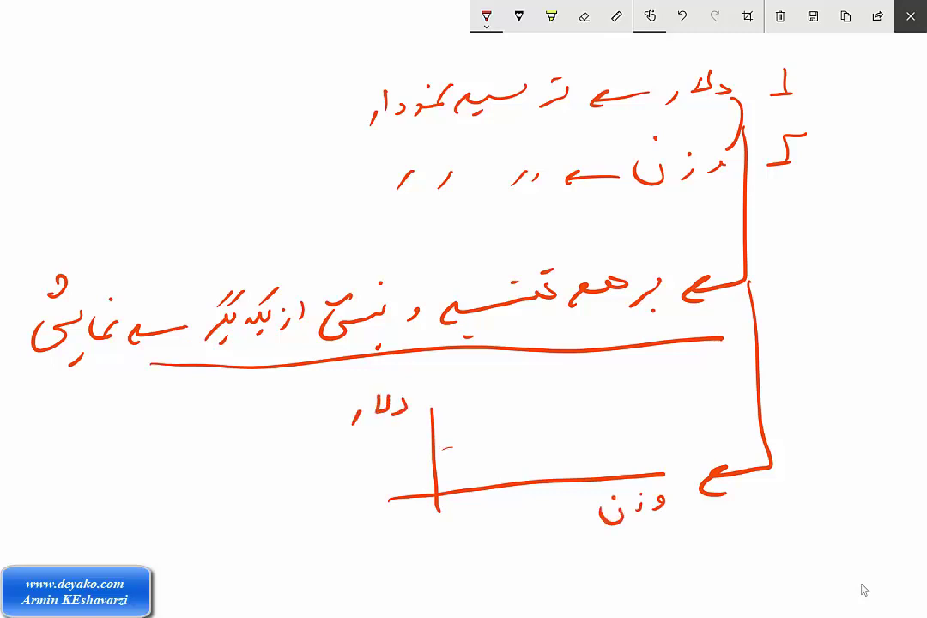
left_click_drag(451, 447, 483, 483)
left_click_drag(532, 504, 519, 508)
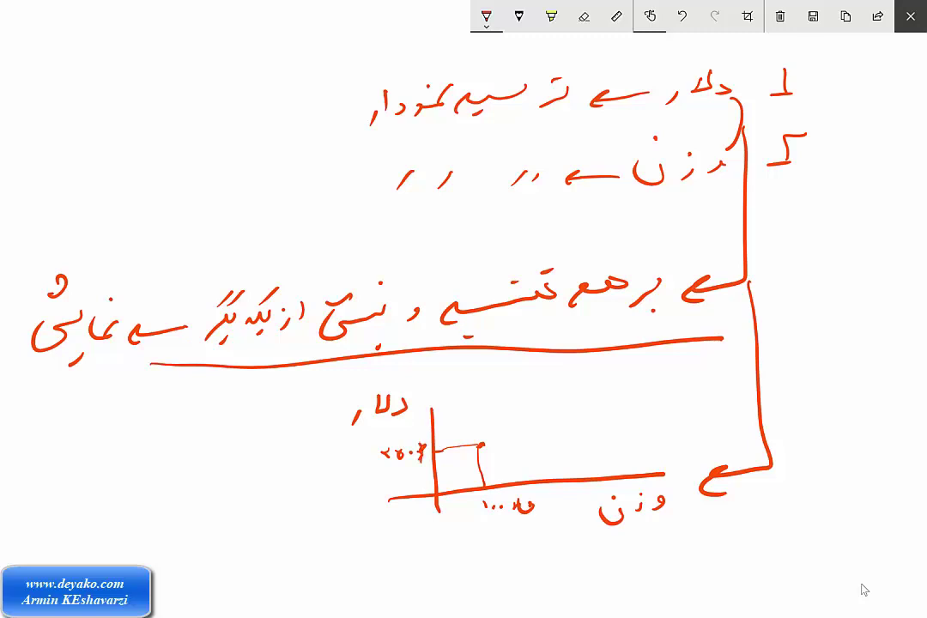
left_click(490, 399)
left_click(558, 384)
left_click(627, 381)
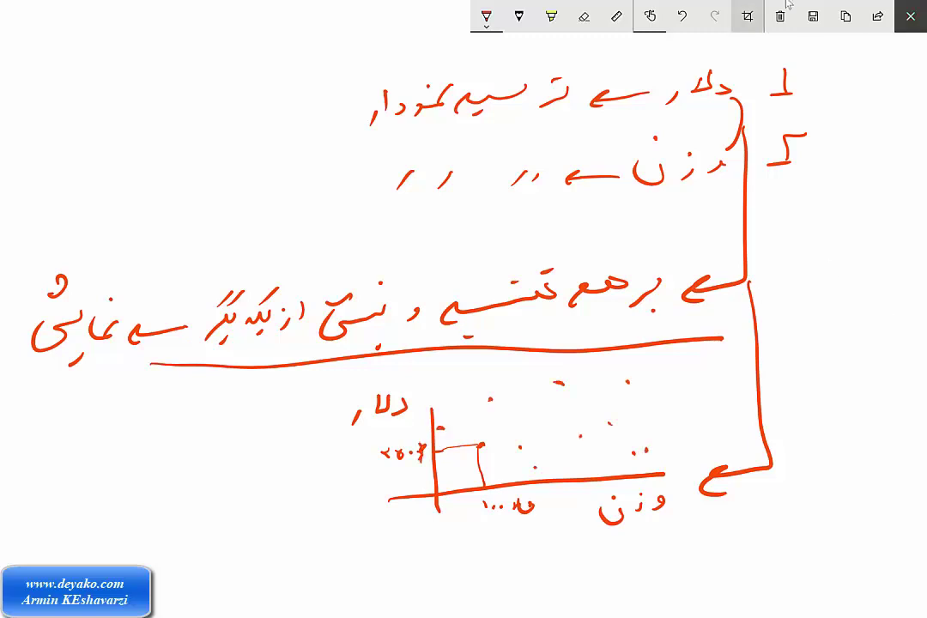
left_click(910, 15)
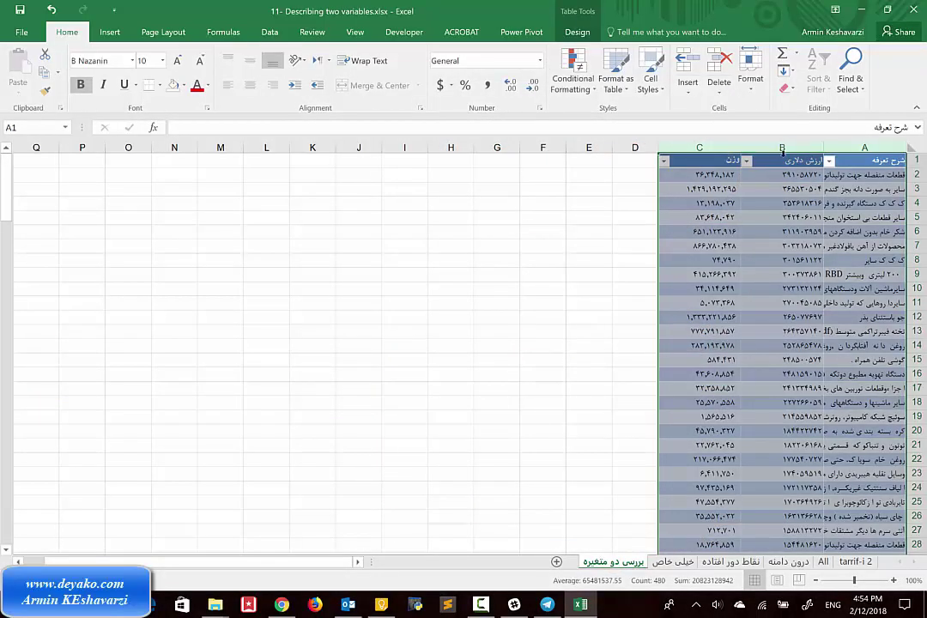
- Insert a plain scatter chart of the ارزش دلاری column, then move it up-right and enlarge it
left_click(782, 149)
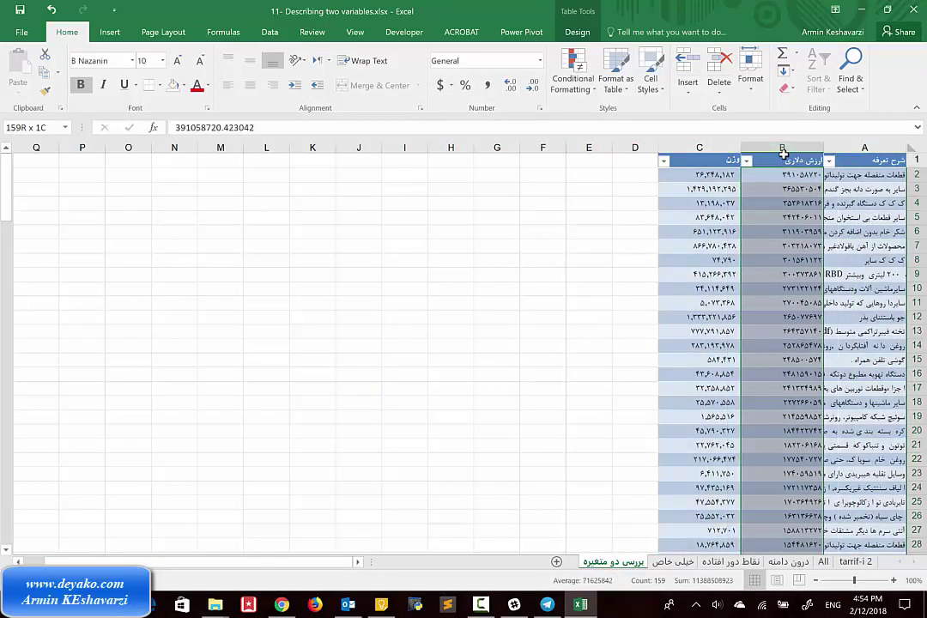
left_click(121, 39)
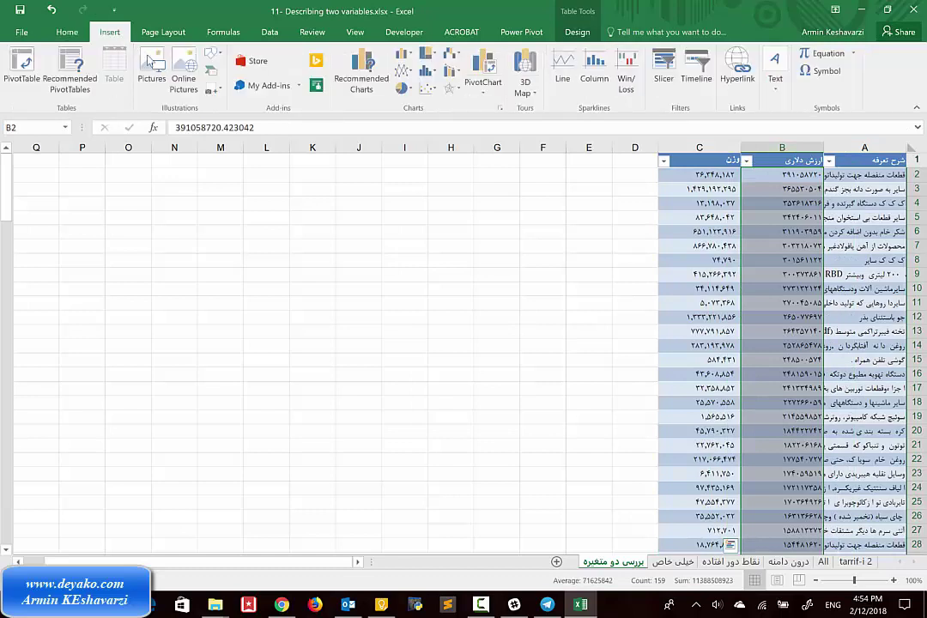
left_click(429, 89)
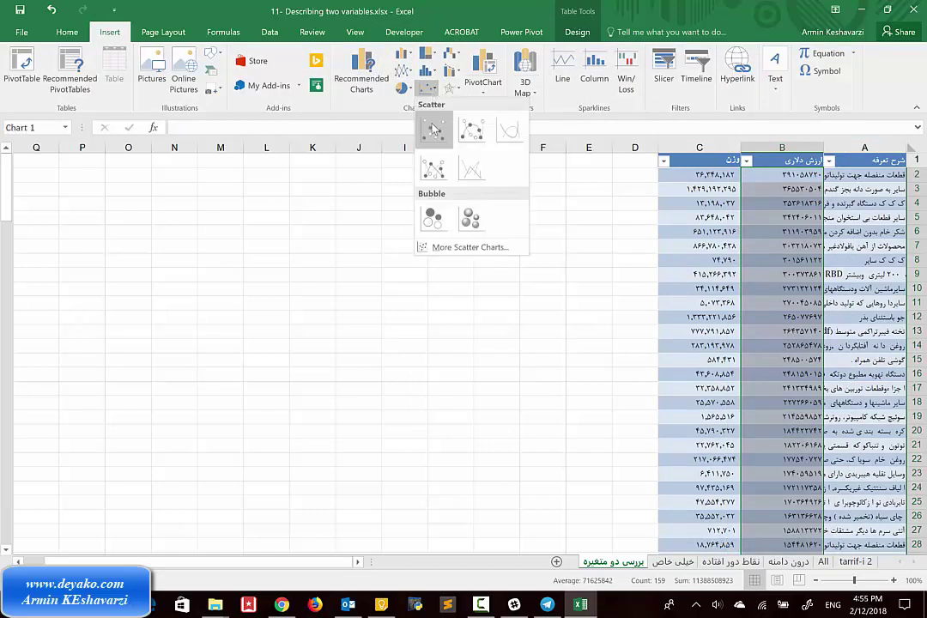
left_click(432, 129)
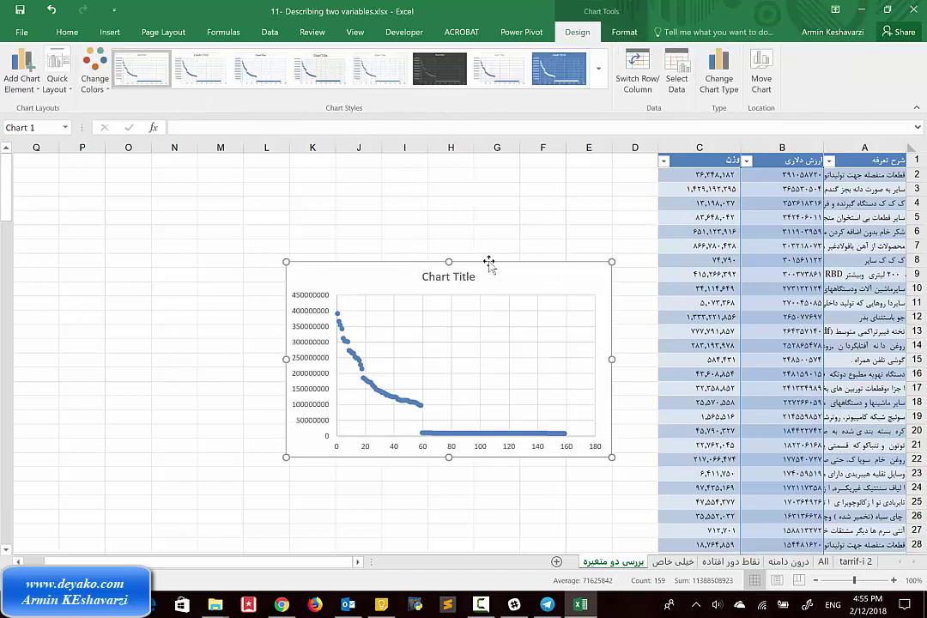
left_click_drag(488, 262, 530, 166)
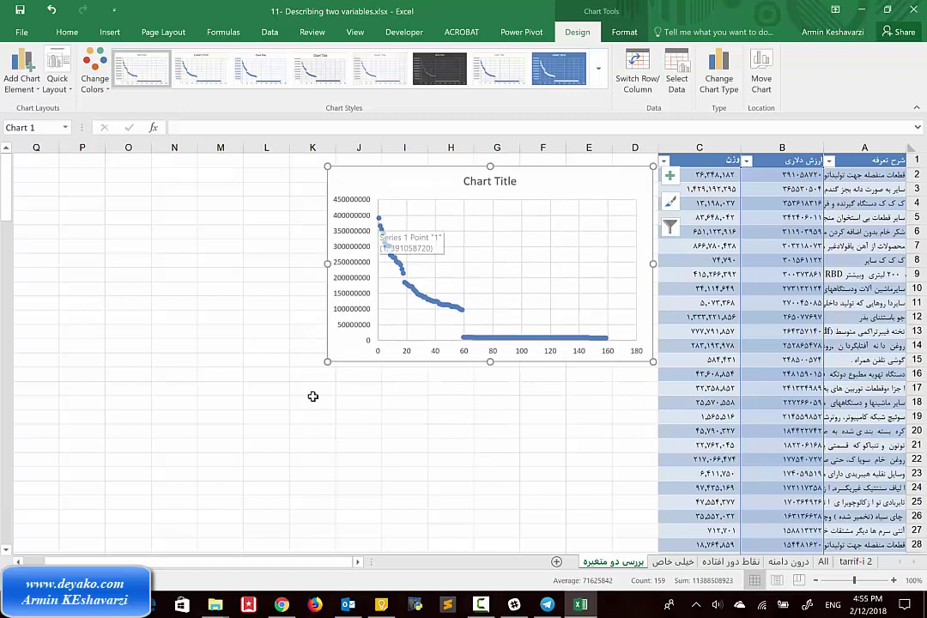
left_click_drag(327, 362, 150, 462)
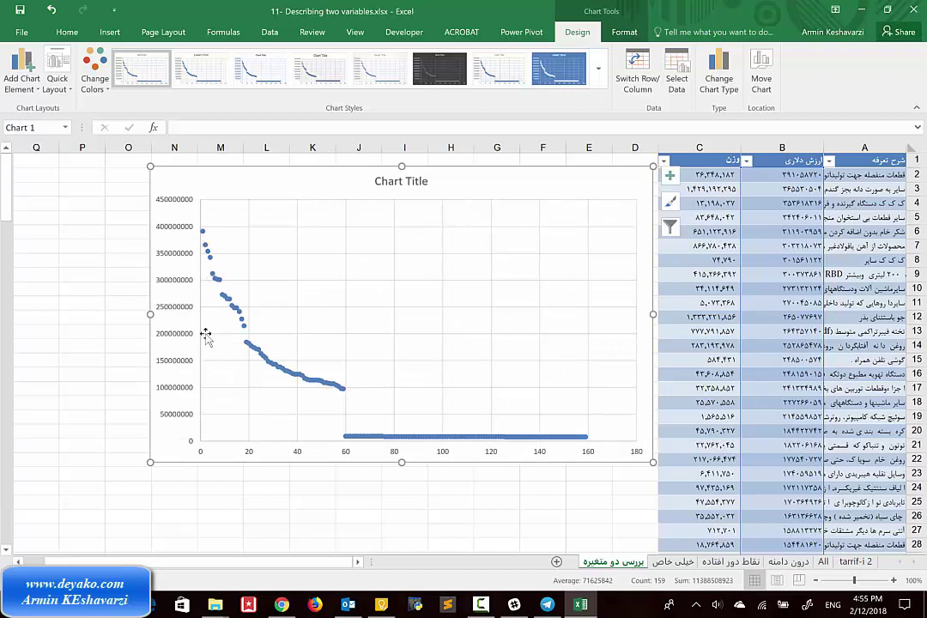
- Format the ارزش دلاری column with Comma Style thousands separators and zero decimal places
left_click(178, 232)
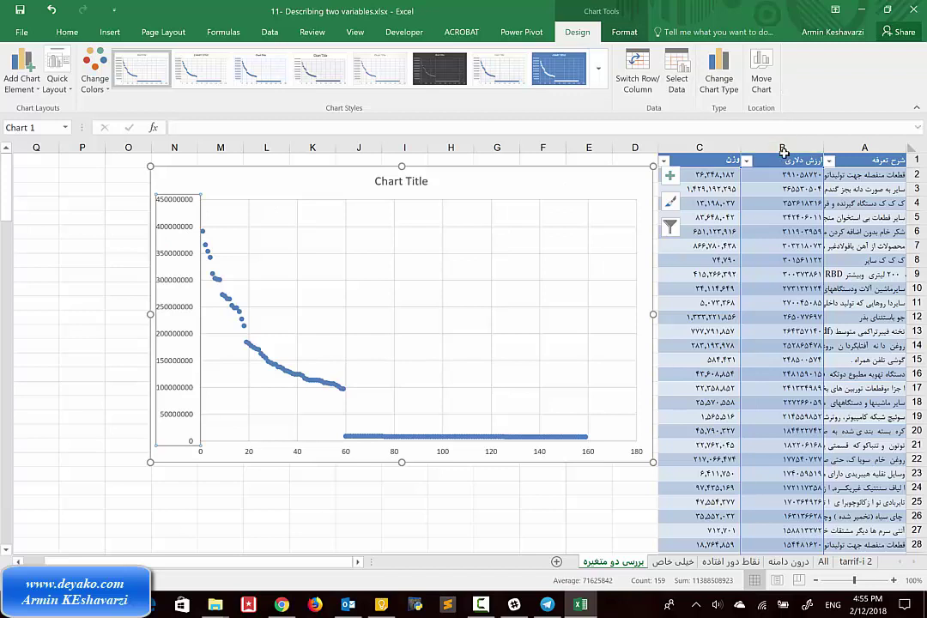
left_click(67, 34)
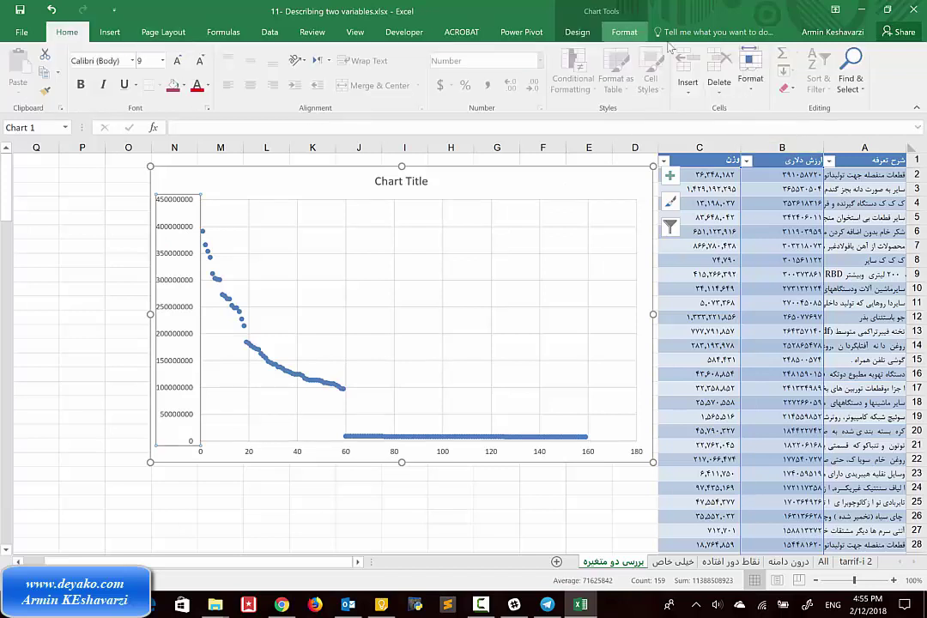
left_click(777, 204)
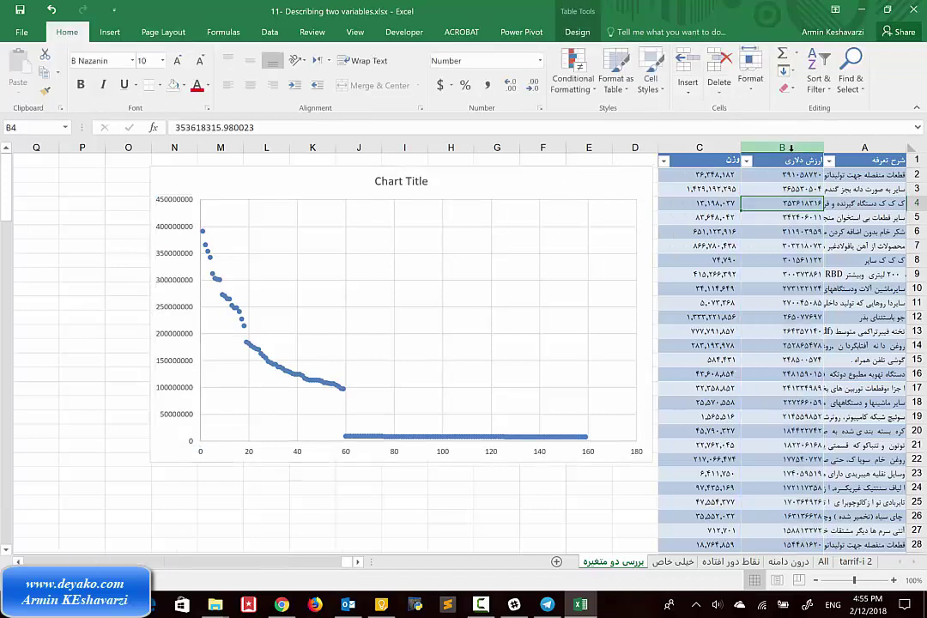
left_click(790, 152)
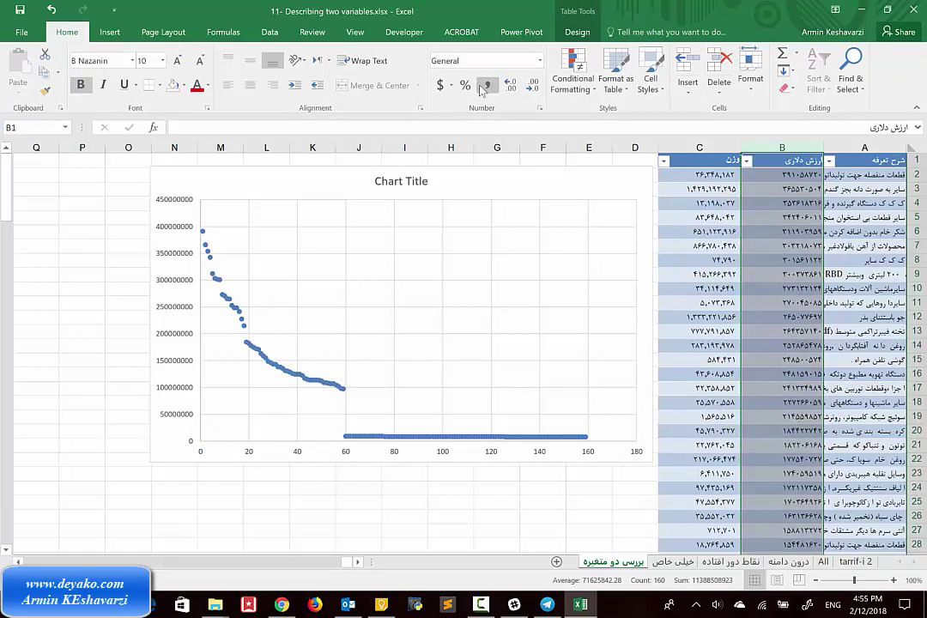
left_click(484, 87)
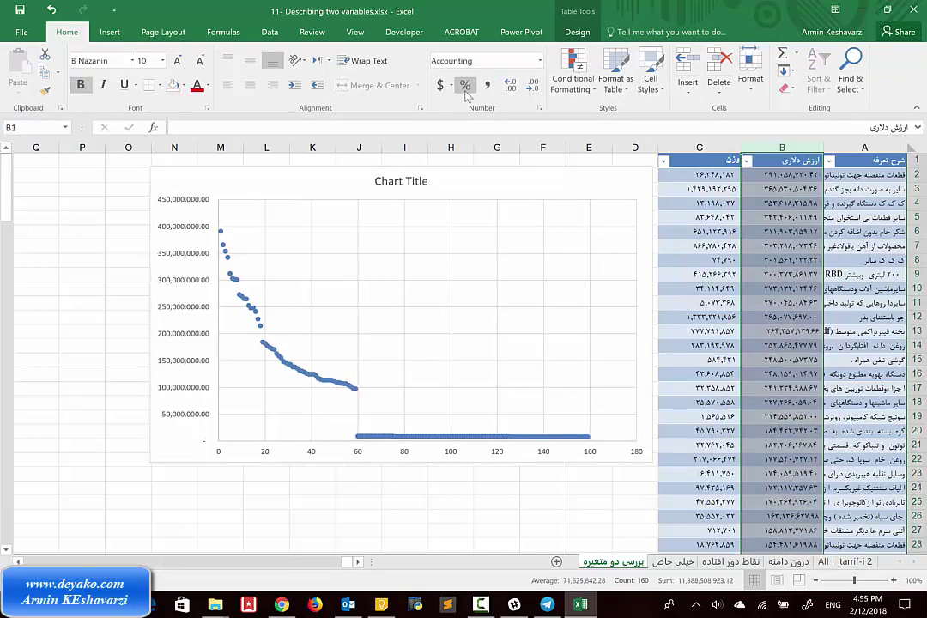
left_click(534, 86)
left_click(534, 87)
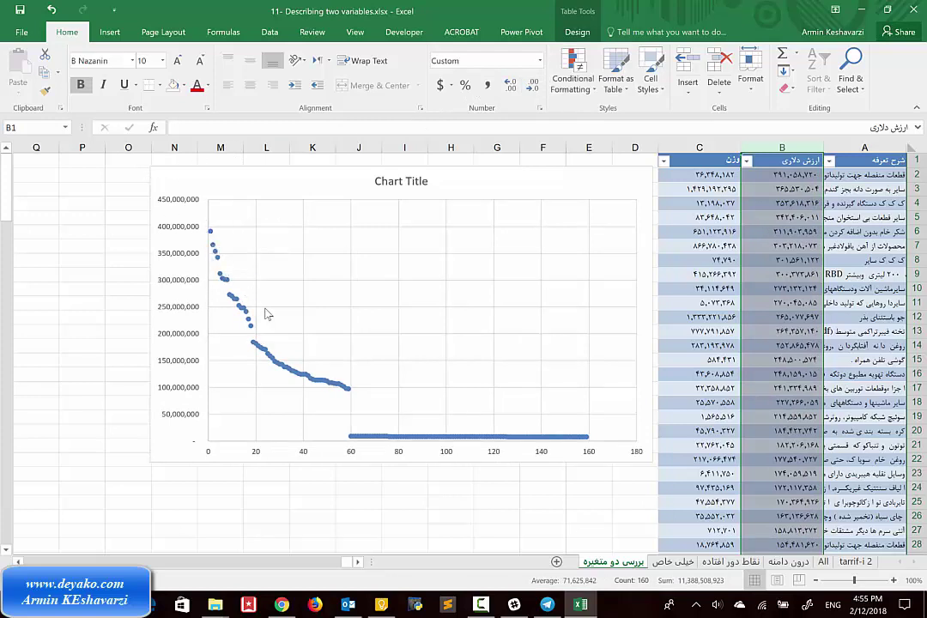
- Insert a plain scatter chart of the وزن weights, place it left of the dollar chart, and enlarge it
left_click(699, 159)
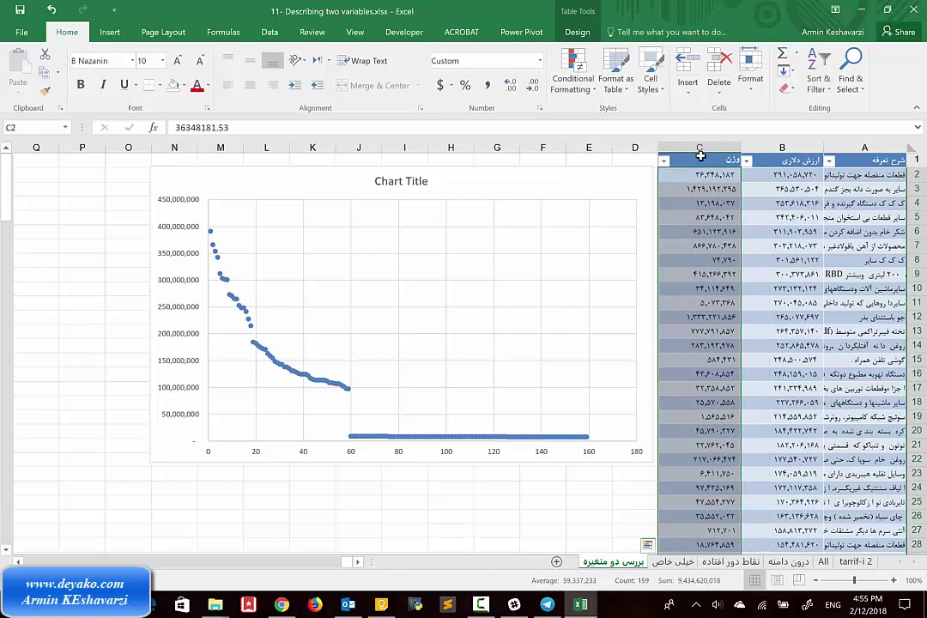
left_click(110, 35)
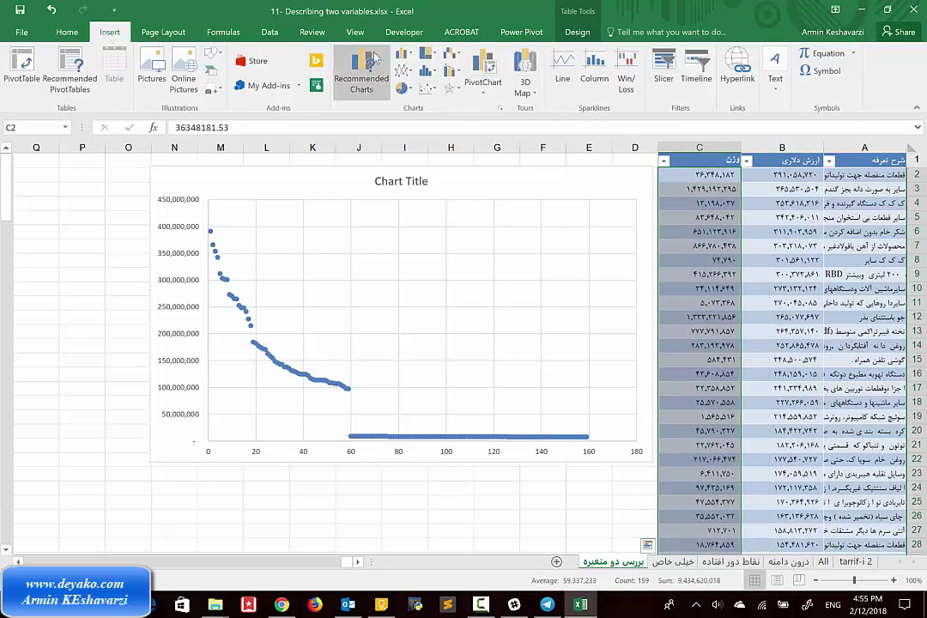
left_click(427, 88)
left_click(433, 129)
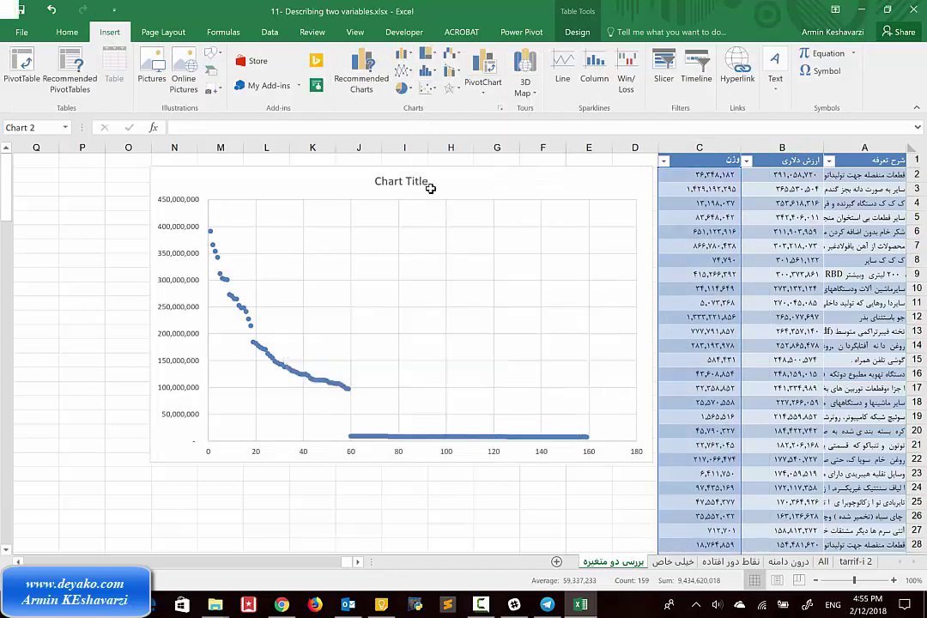
left_click_drag(501, 267, 39, 169)
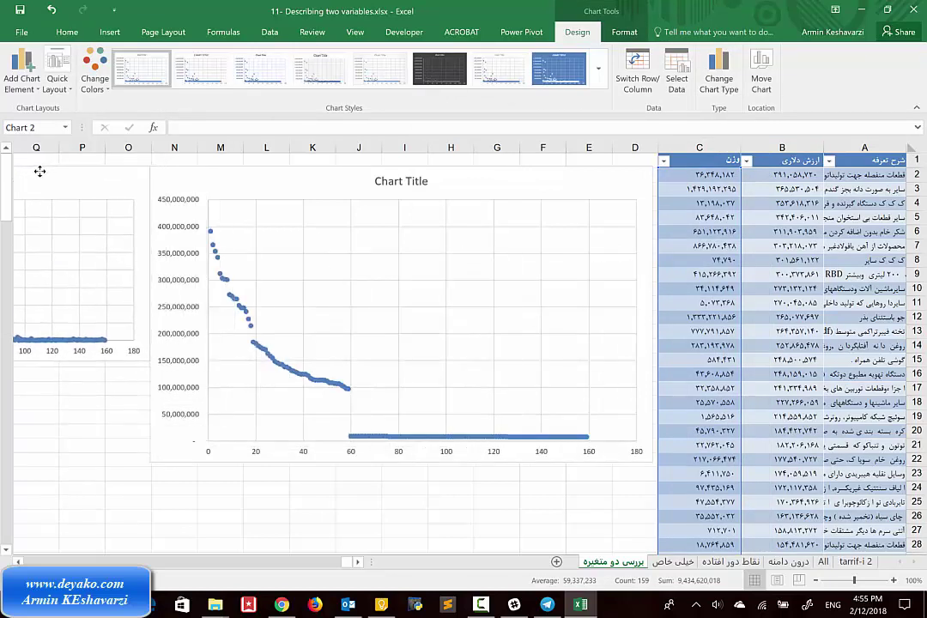
left_click_drag(38, 169, 40, 172)
scroll(50, 517, "left", 6)
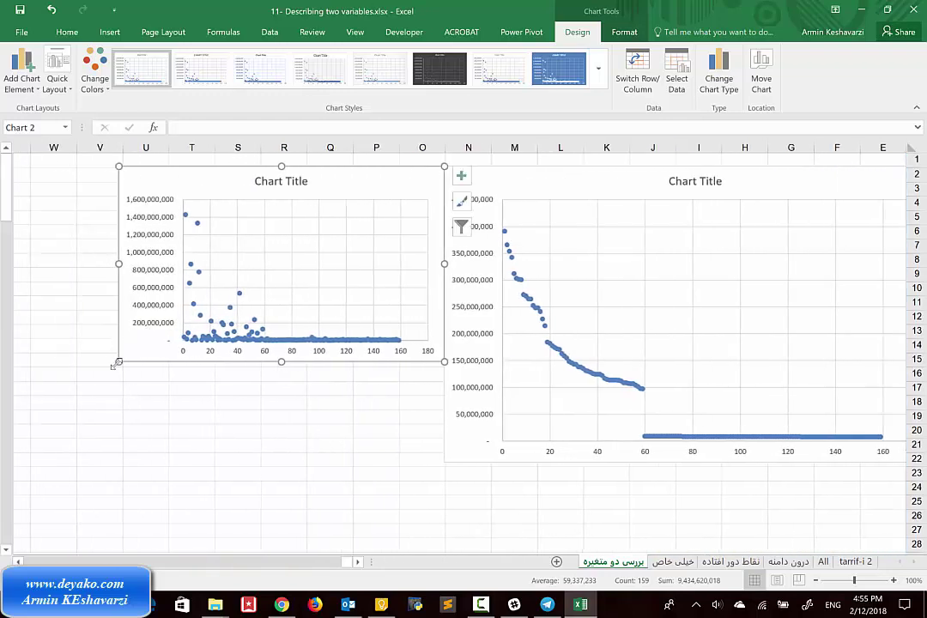
left_click_drag(114, 365, 44, 461)
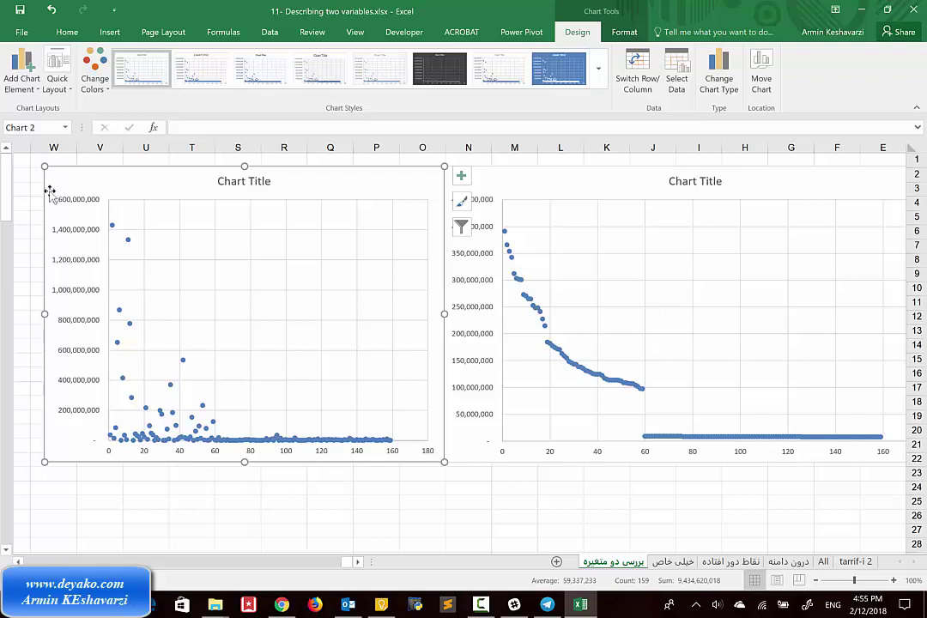
- Title the left weight chart وزن
double_click(263, 182)
left_click(264, 182)
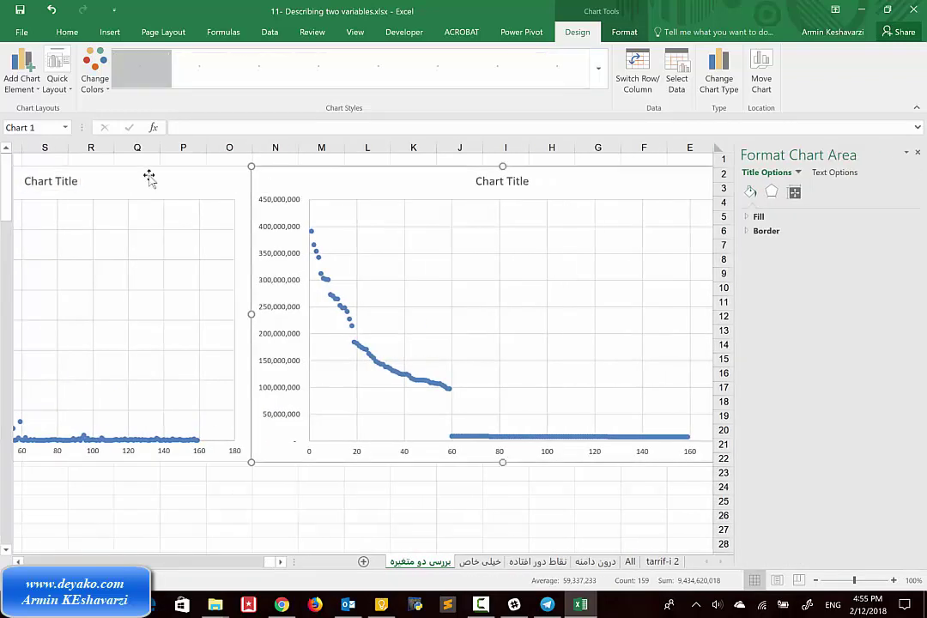
left_click(65, 180)
triple_click(65, 180)
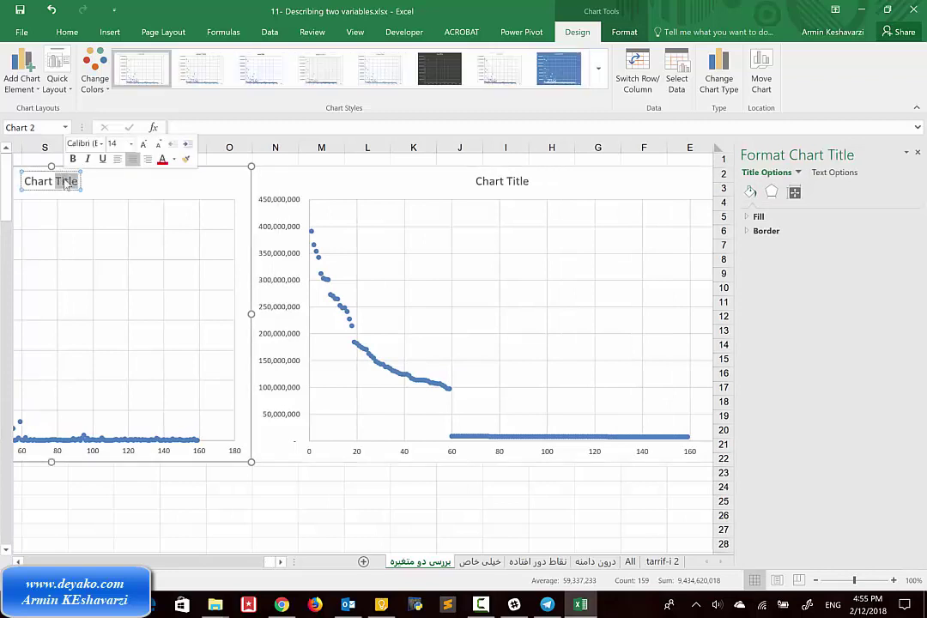
left_click(64, 180)
triple_click(65, 181)
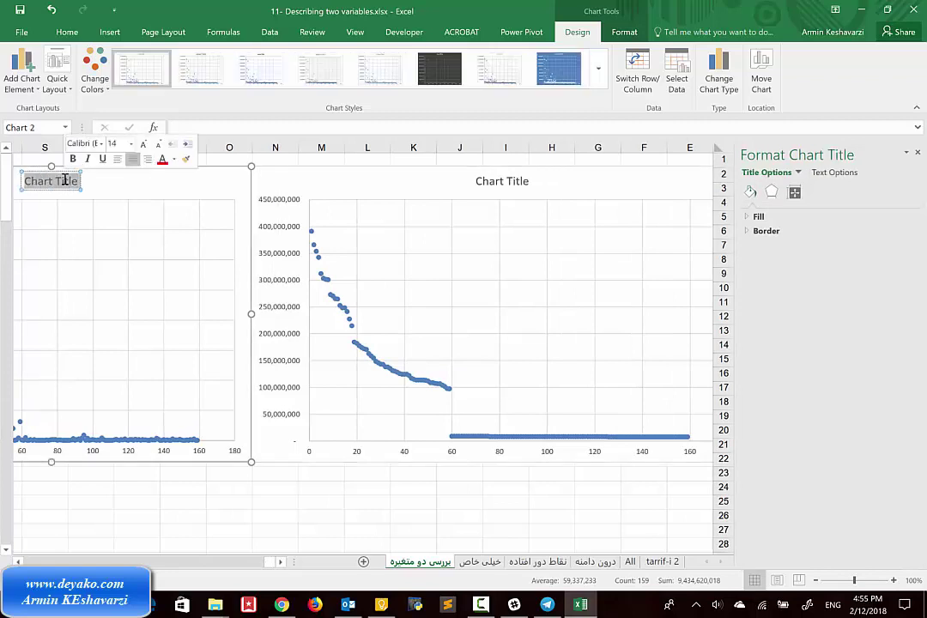
type("وزن")
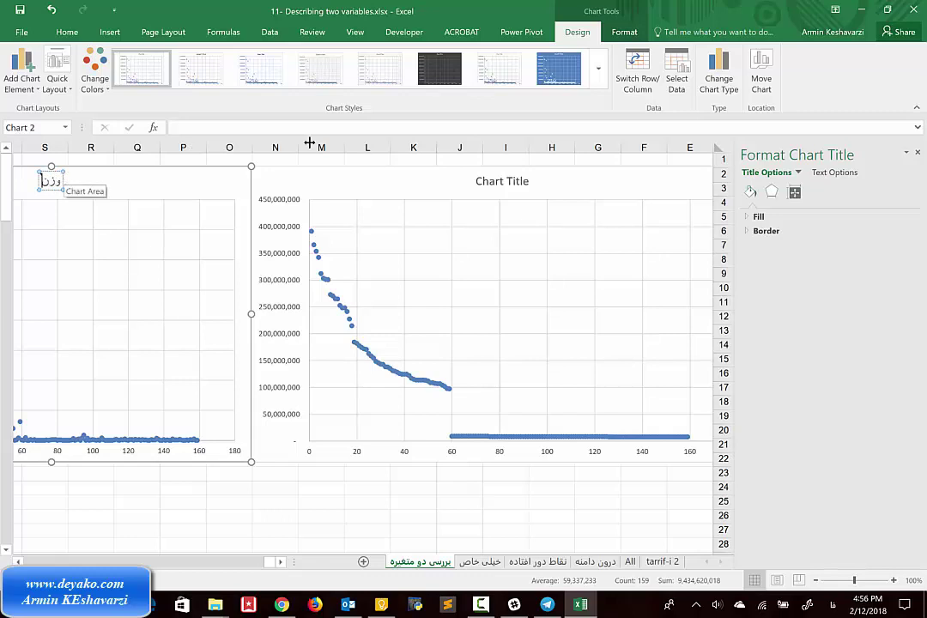
- Title the right chart دلار and close the title formatting pane
left_click(508, 181)
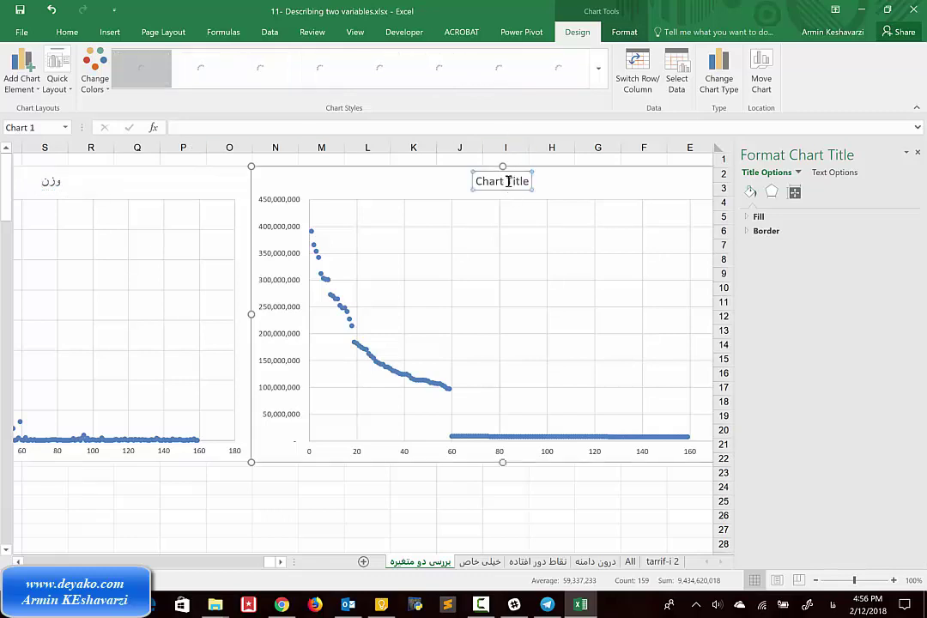
triple_click(508, 182)
type("کالا")
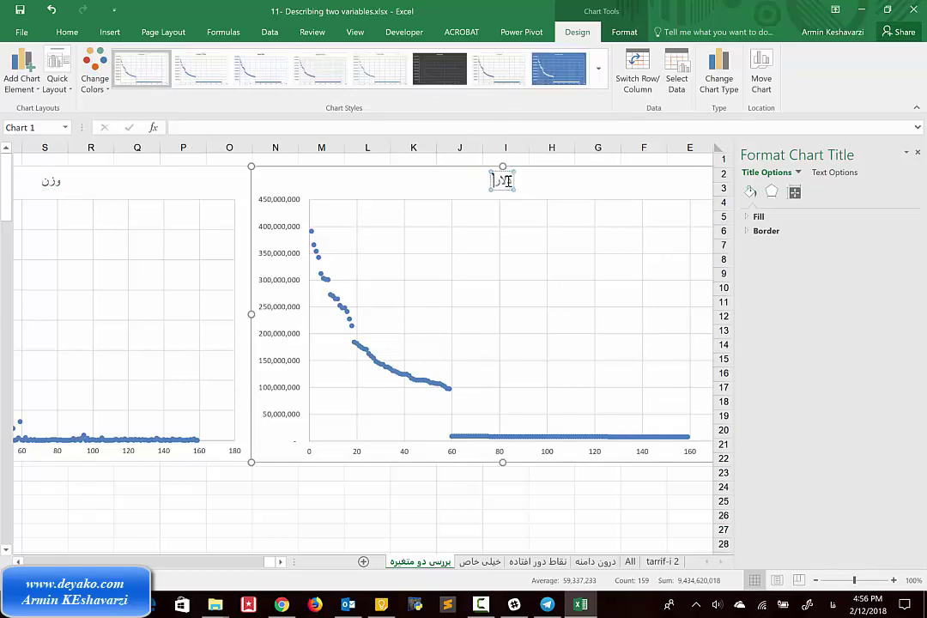
left_click(917, 152)
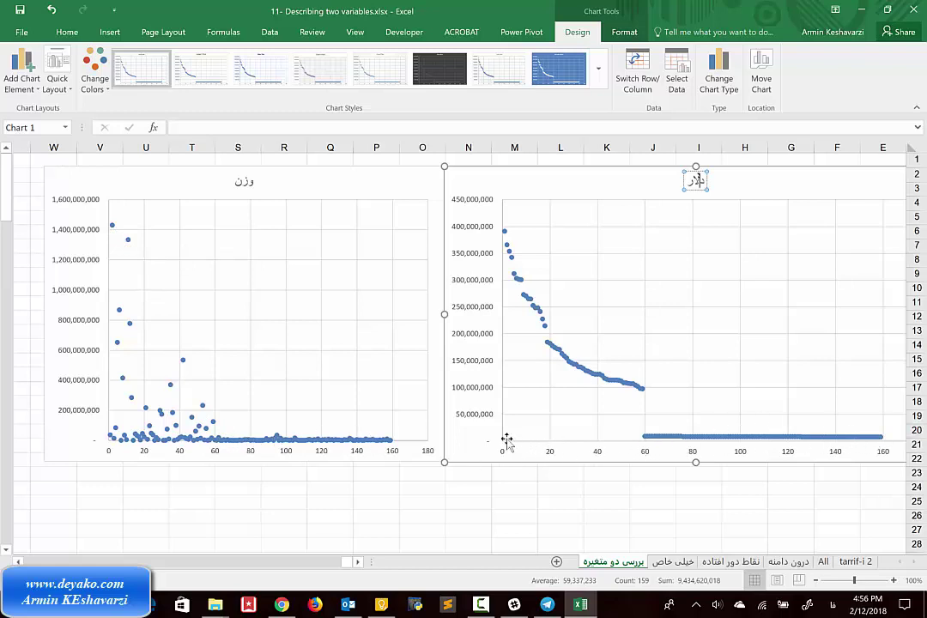
mouse_move(645, 436)
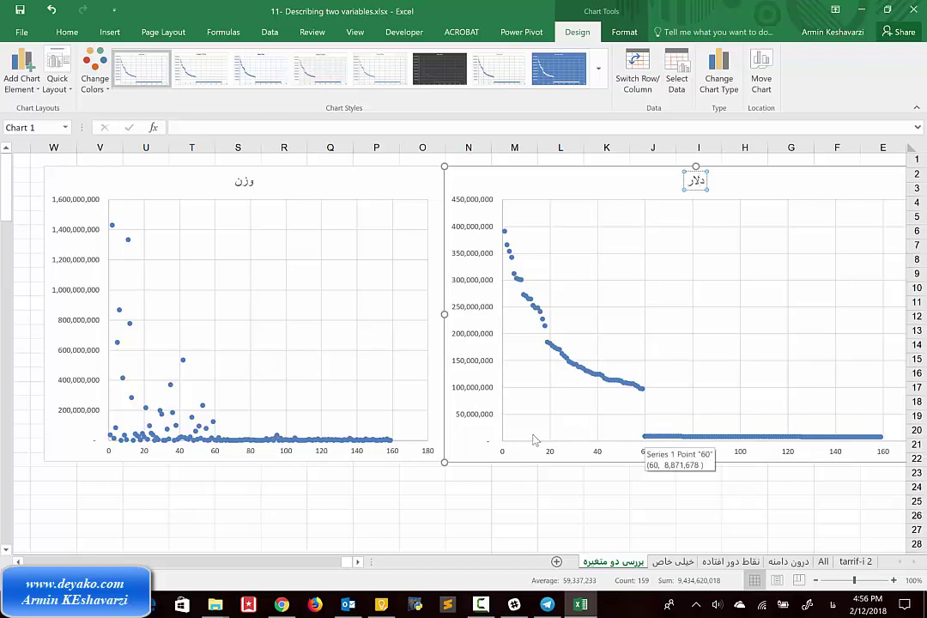
left_click(336, 435)
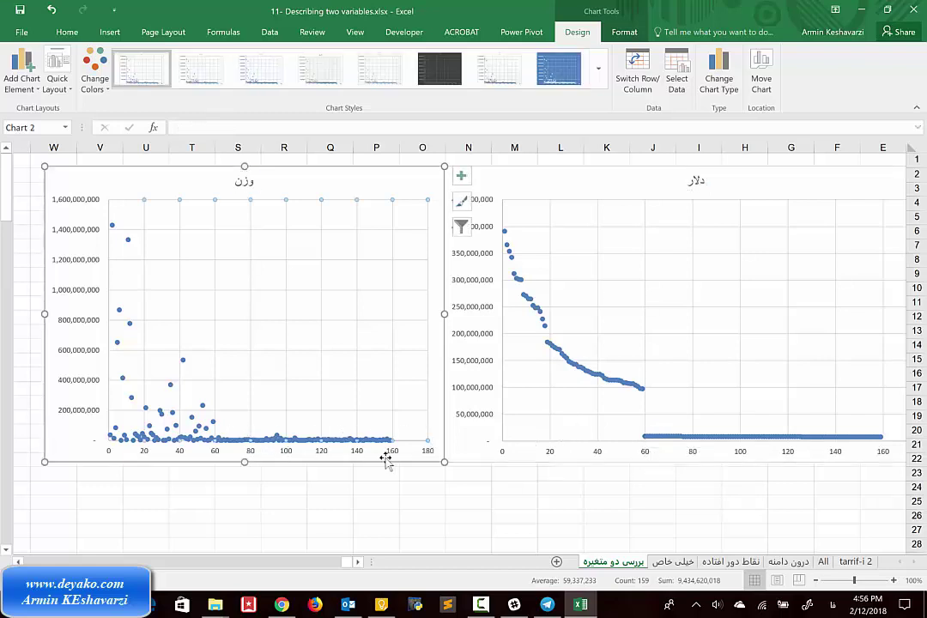
mouse_move(144, 437)
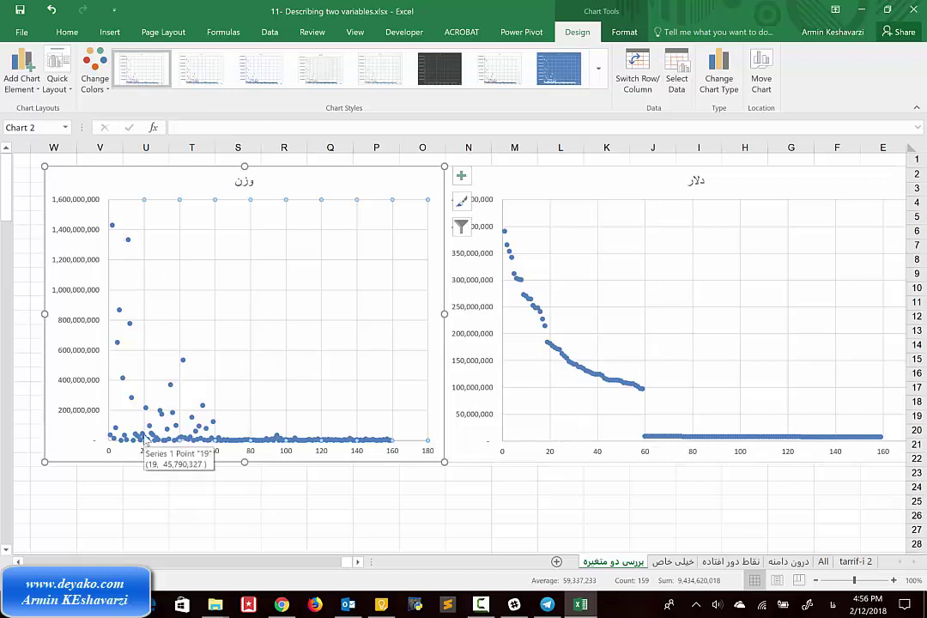
- Open Windows Ink Screen Sketch and circle the point clusters in the وزن and دلار charts
key("super+w")
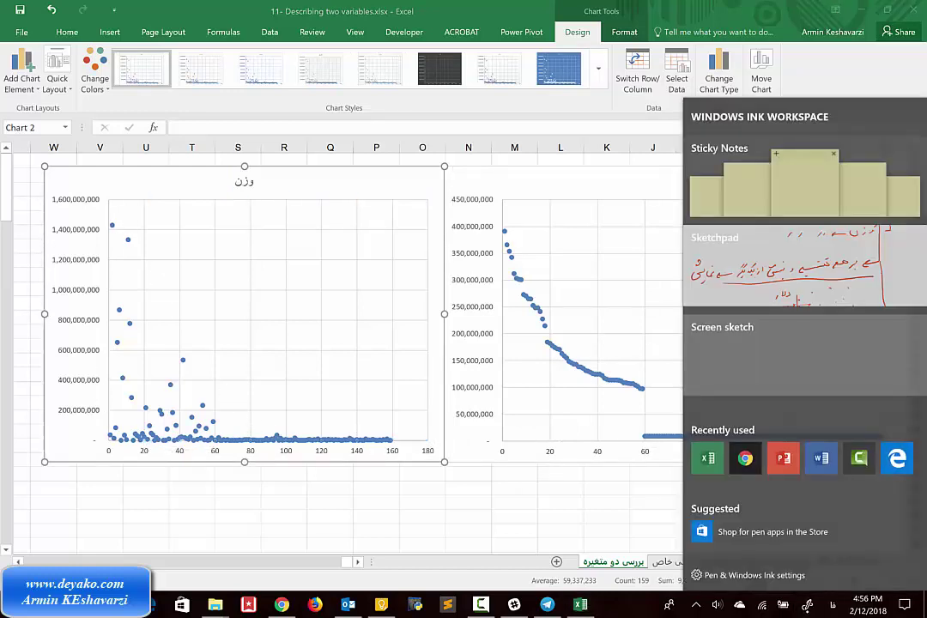
left_click(804, 354)
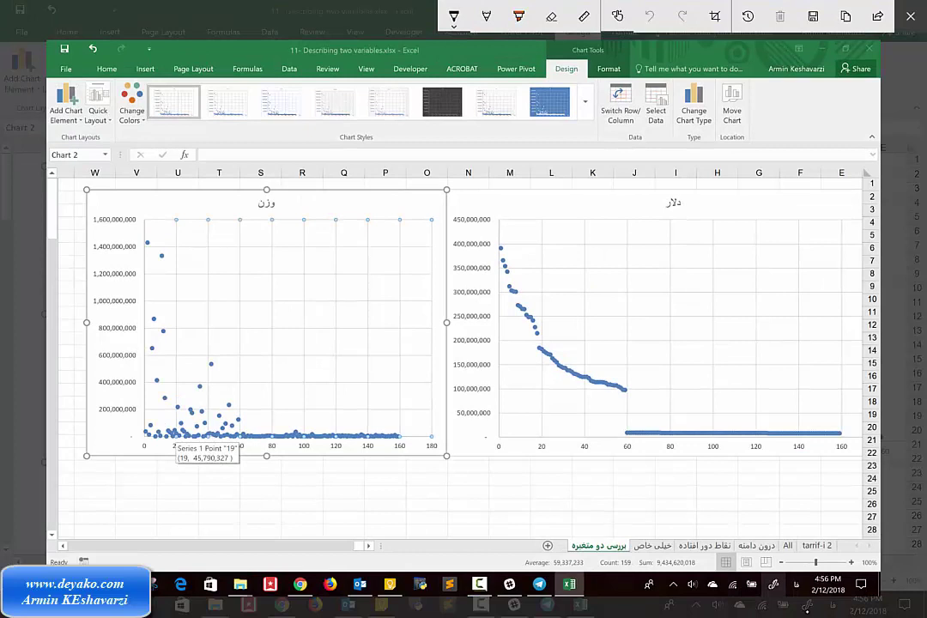
left_click_drag(264, 405, 184, 435)
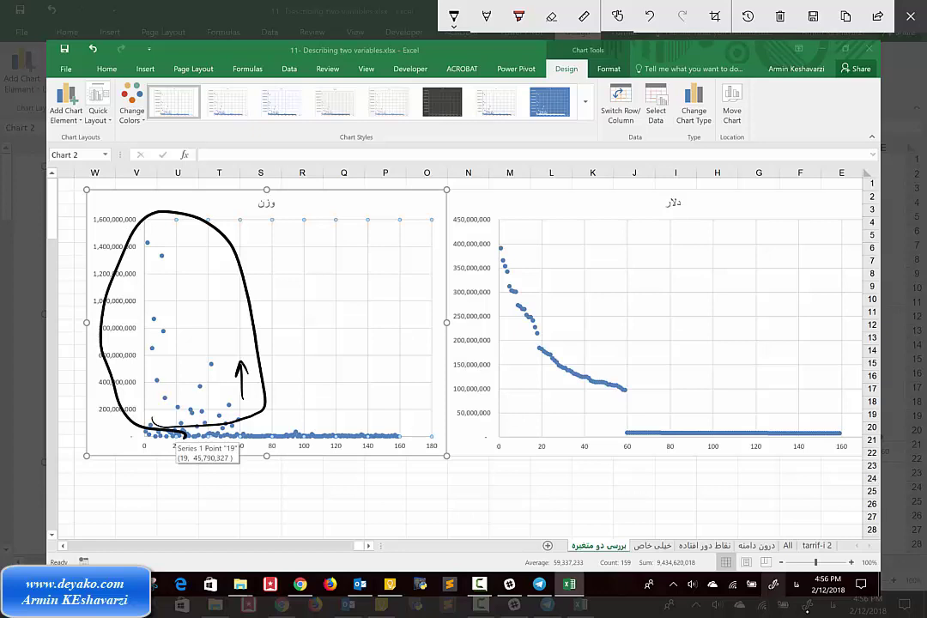
left_click_drag(534, 397, 632, 392)
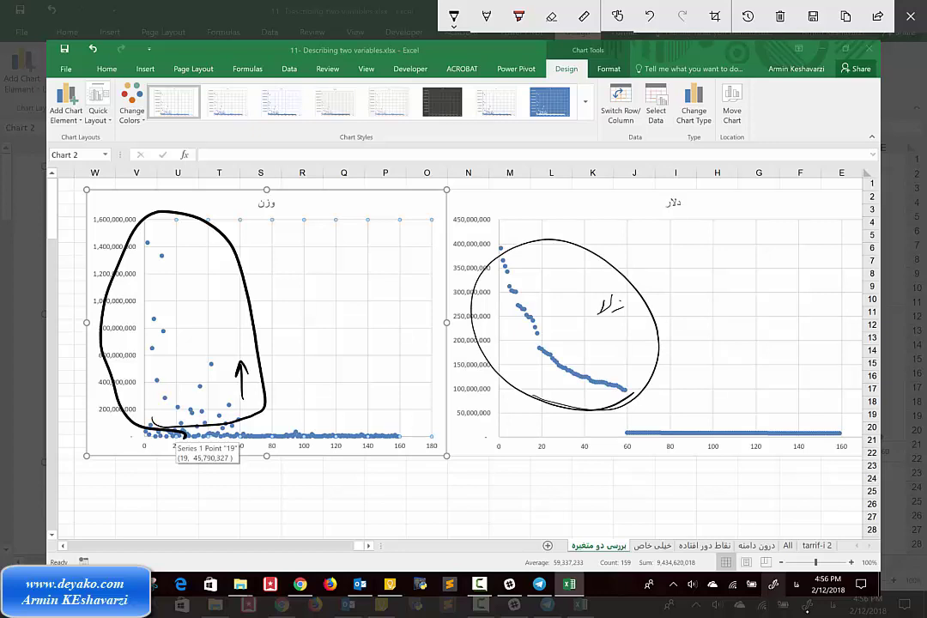
left_click_drag(159, 427, 184, 444)
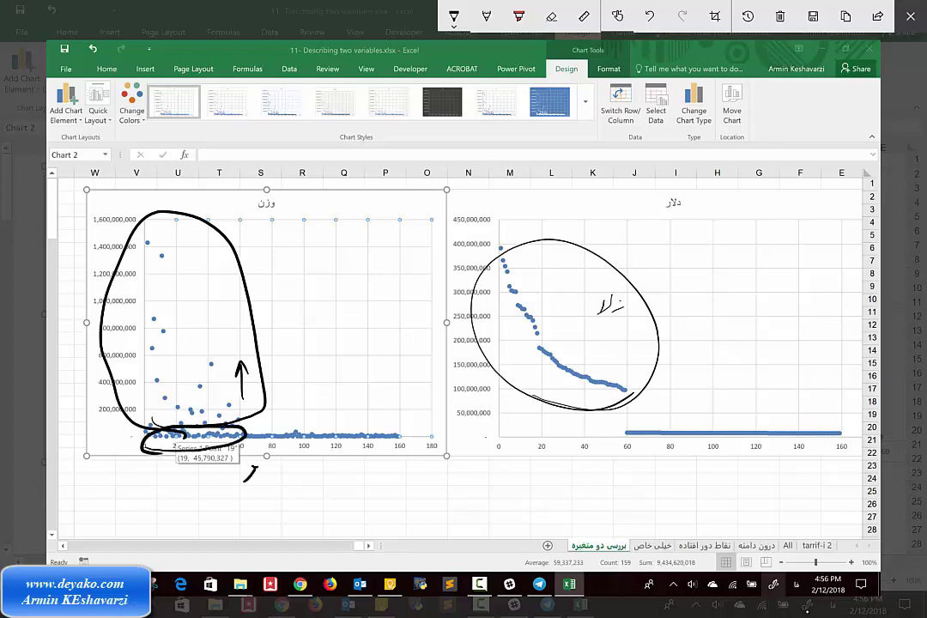
- Write a note below the left chart, erase part of it, and close Screen Sketch
left_click_drag(199, 481, 156, 479)
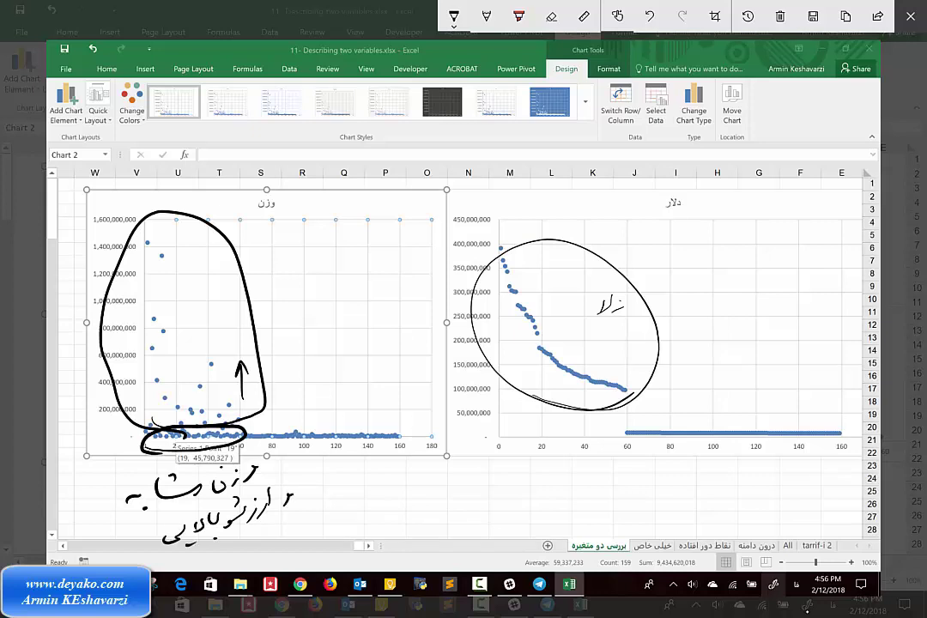
left_click_drag(258, 489, 270, 515)
left_click(910, 16)
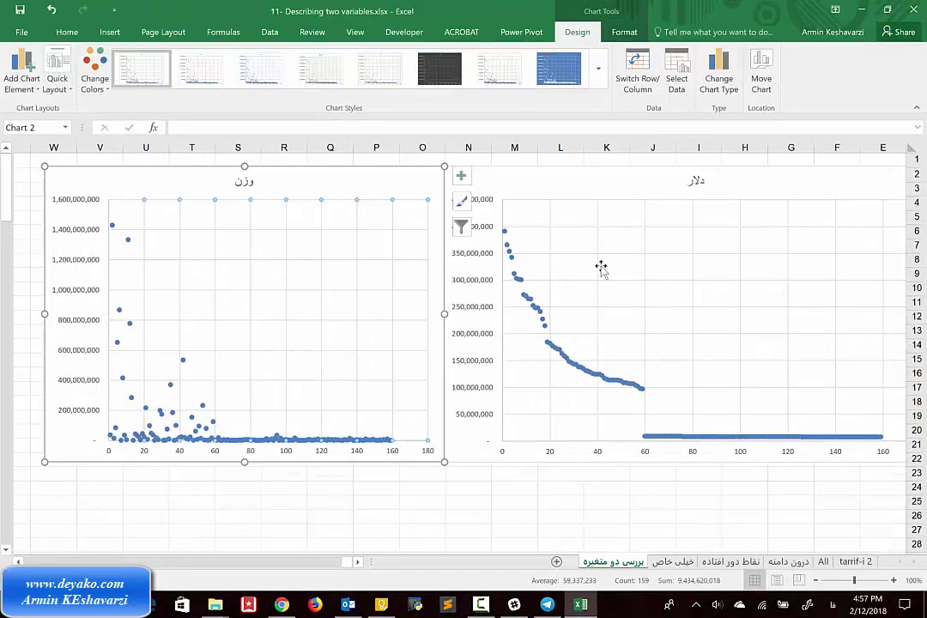
- Select columns B and C, try a scatter-with-lines chart, then remove it
scroll(733, 319, "right", 5)
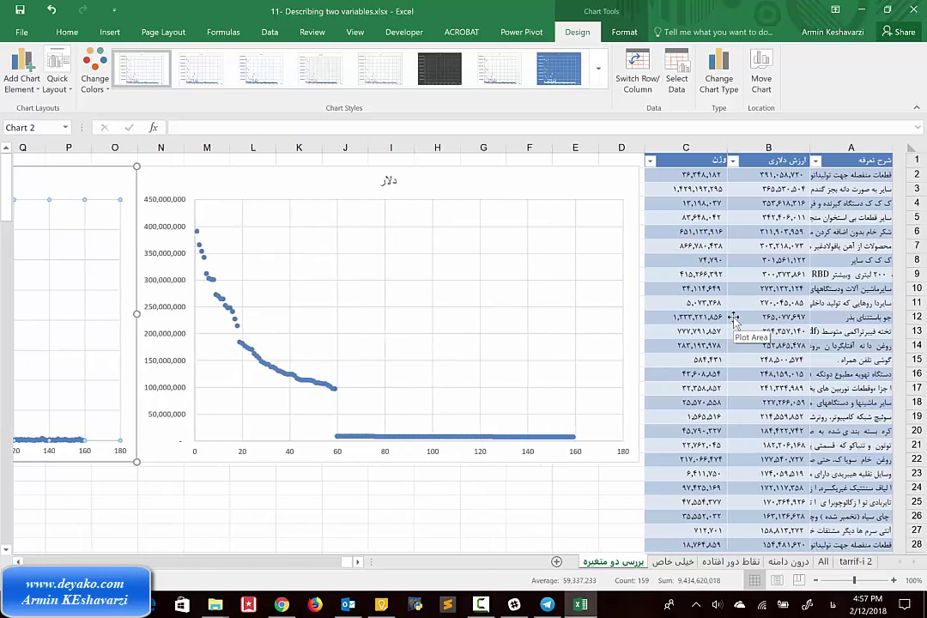
left_click(775, 148)
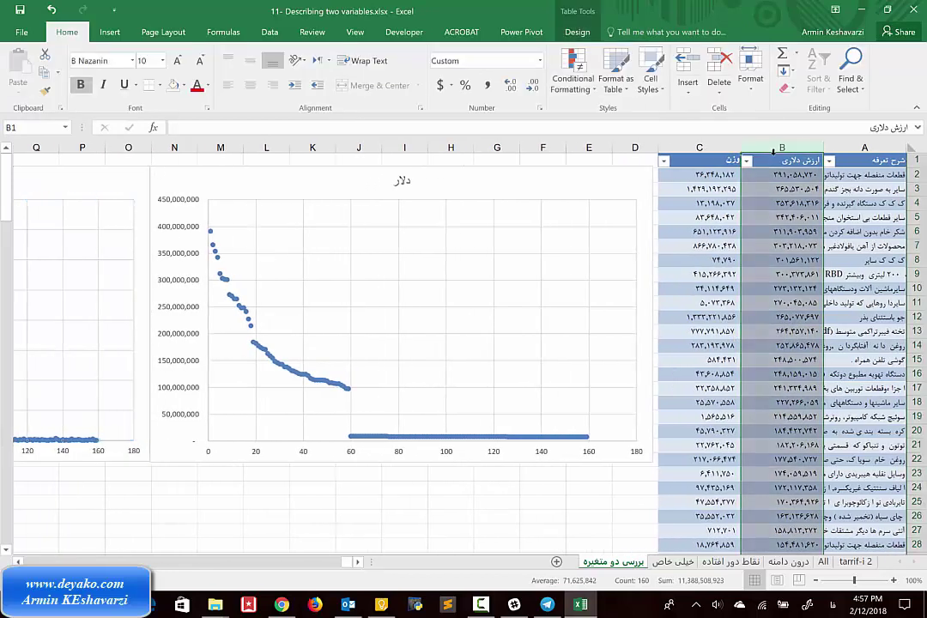
left_click_drag(781, 149, 711, 152)
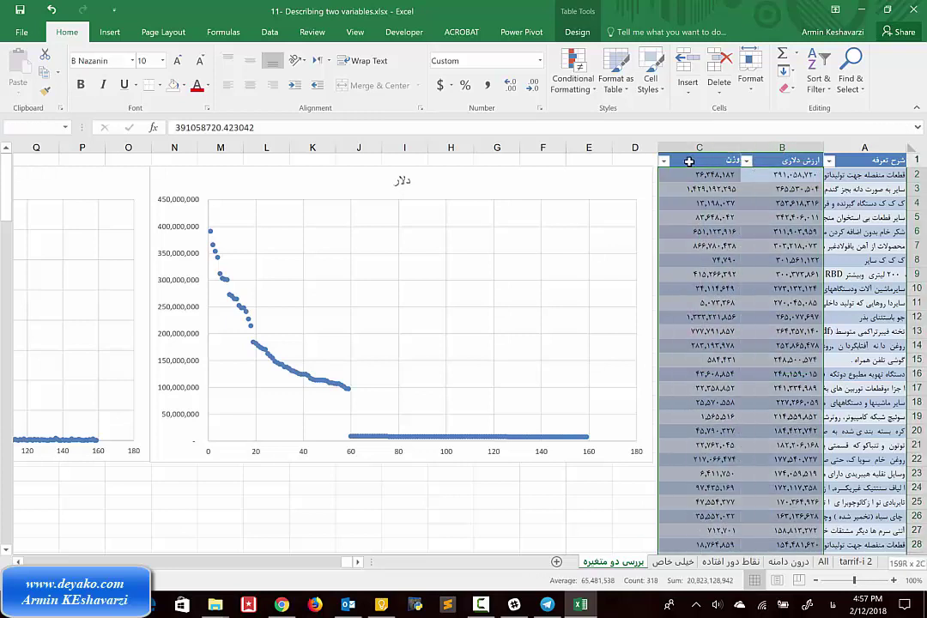
left_click(109, 33)
left_click(426, 87)
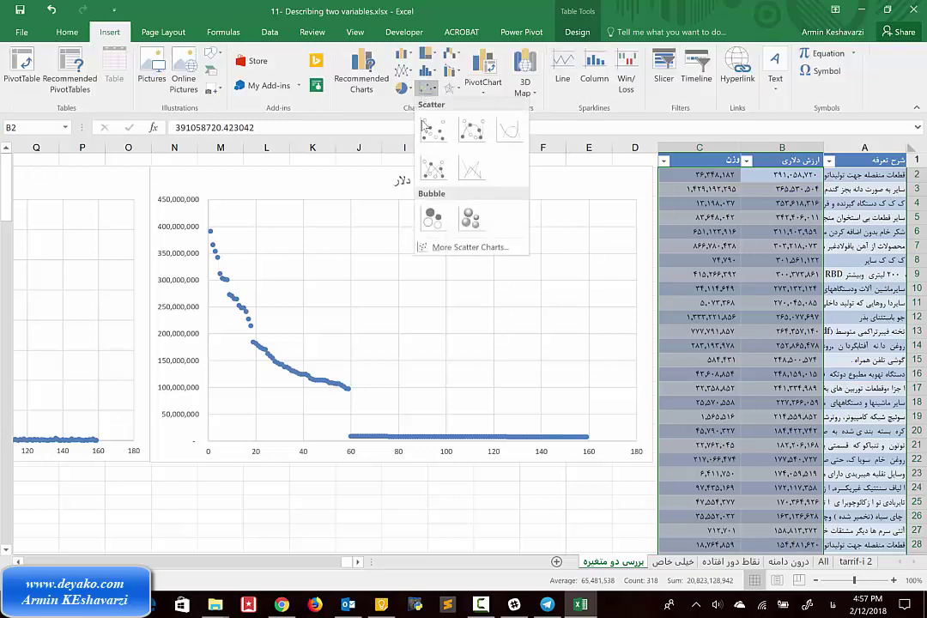
left_click(434, 171)
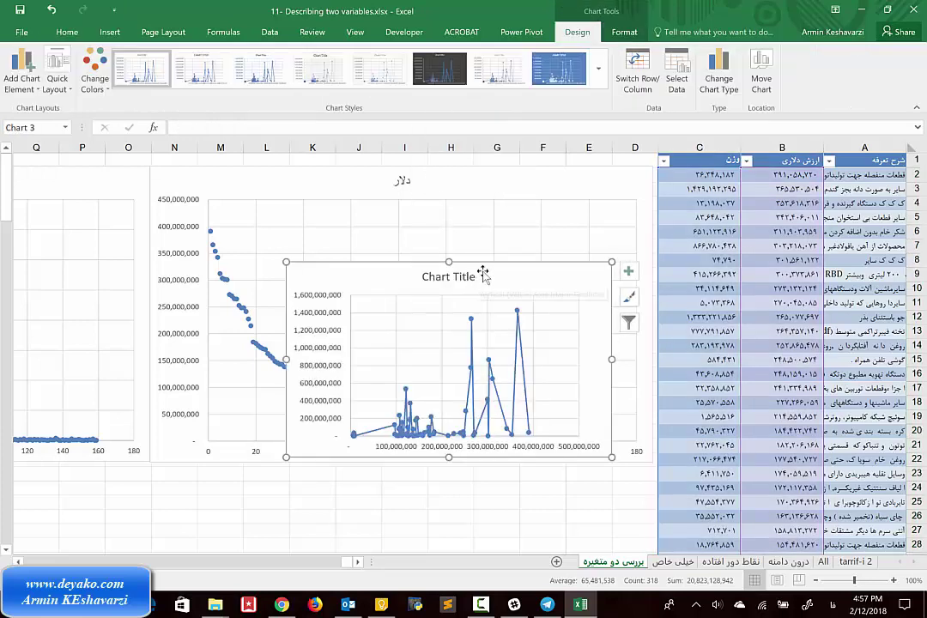
key("Delete")
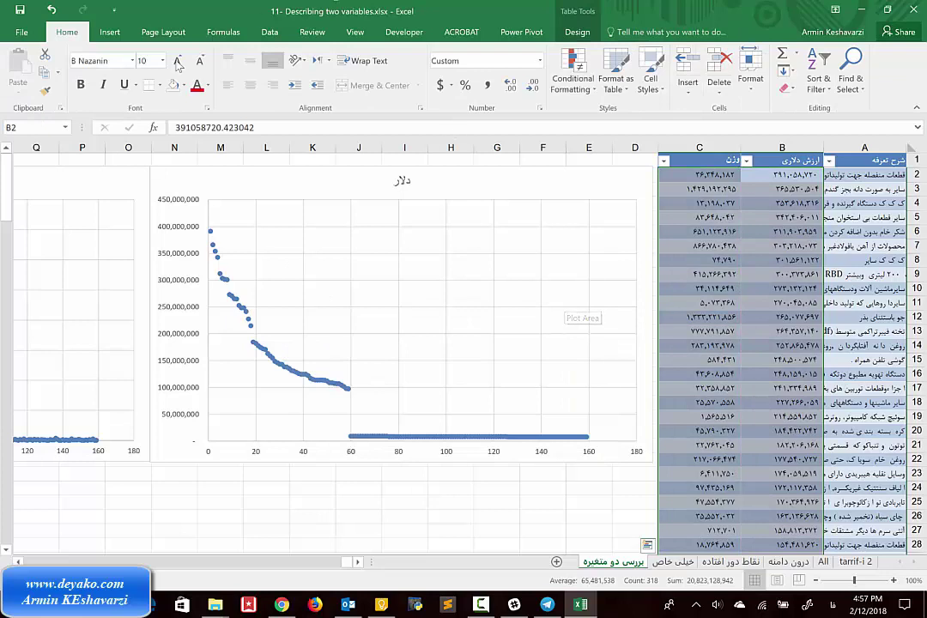
- Insert a marker-only scatter of weight against dollar value, place it below the دلار chart, and enlarge it
left_click(109, 33)
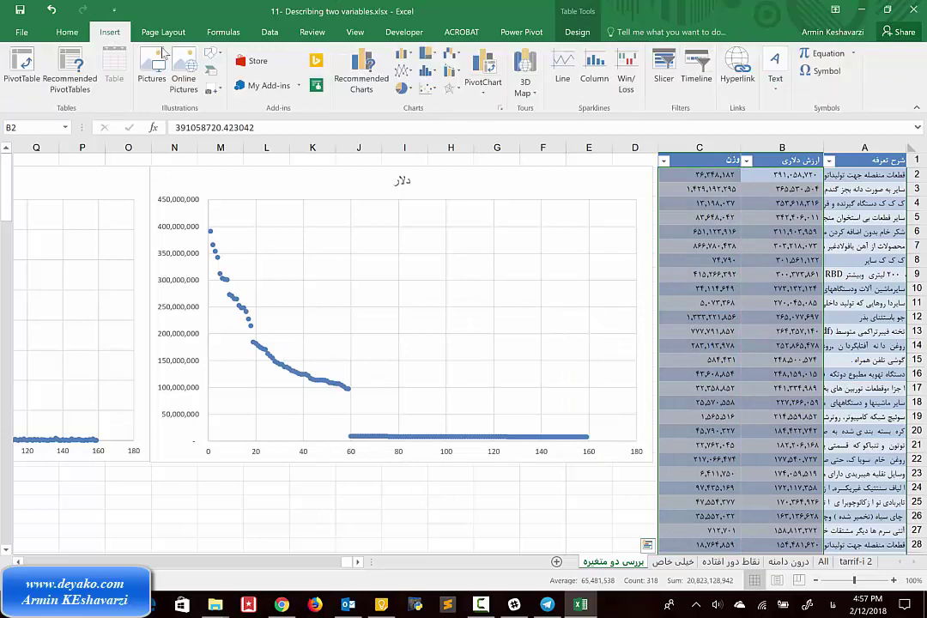
left_click(423, 88)
left_click(433, 131)
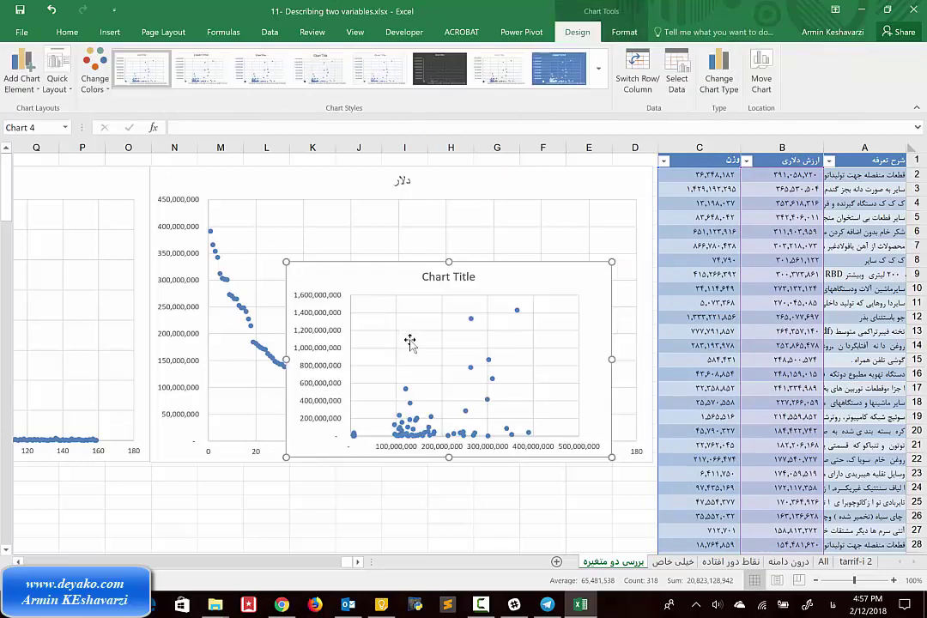
scroll(410, 342, "down", 4)
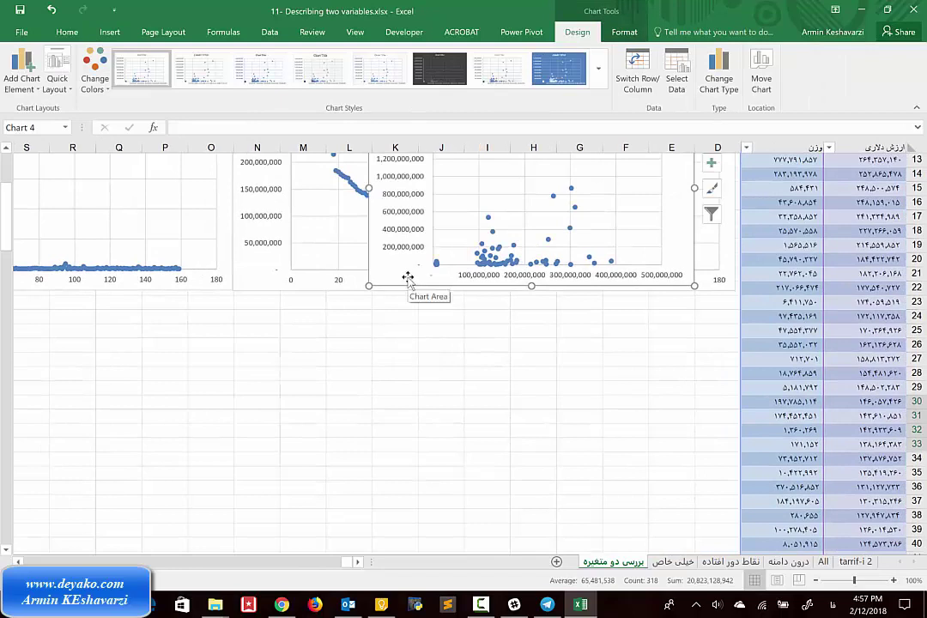
left_click_drag(409, 272, 272, 473)
scroll(455, 536, "down", 1)
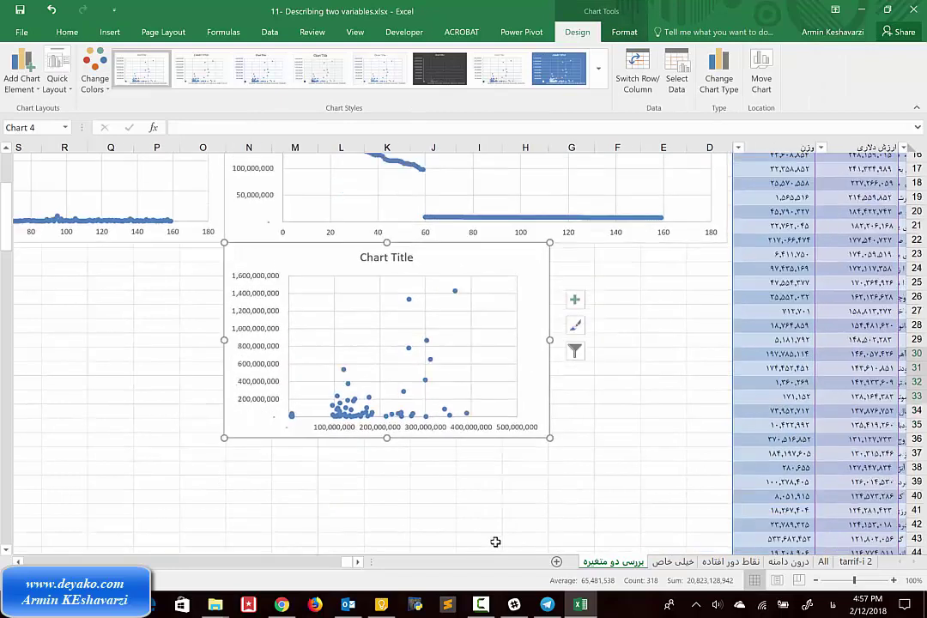
scroll(514, 480, "down", 1)
left_click_drag(558, 385, 734, 462)
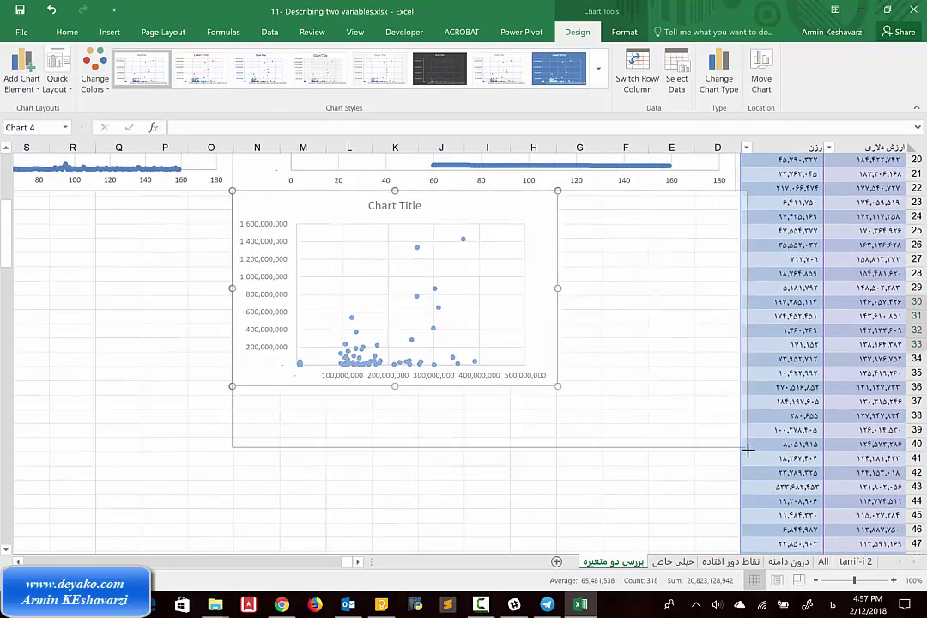
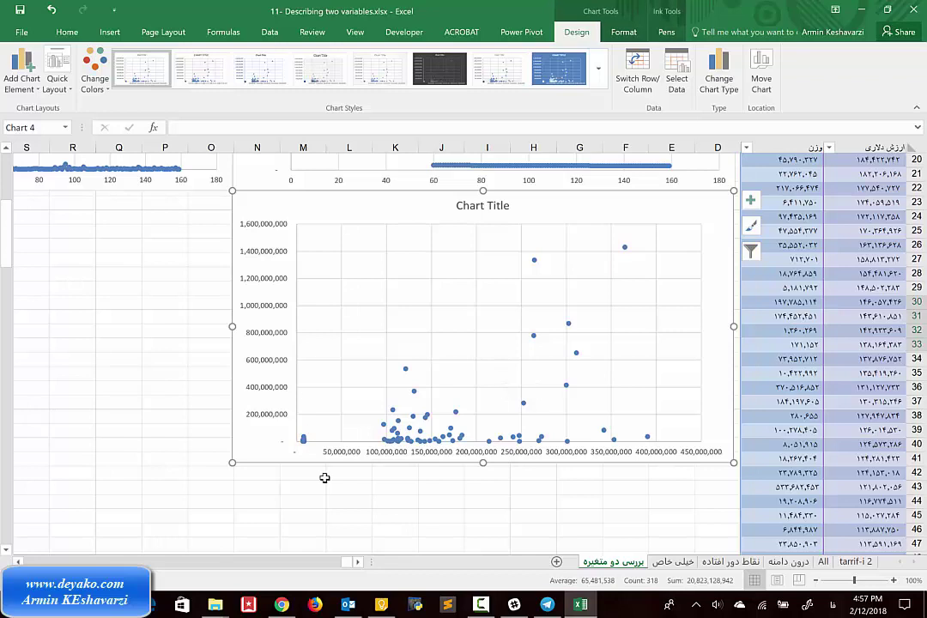
- Format the dollar values in B2:B160 as Accounting with $ signs and zero decimals
scroll(768, 249, "up", 6)
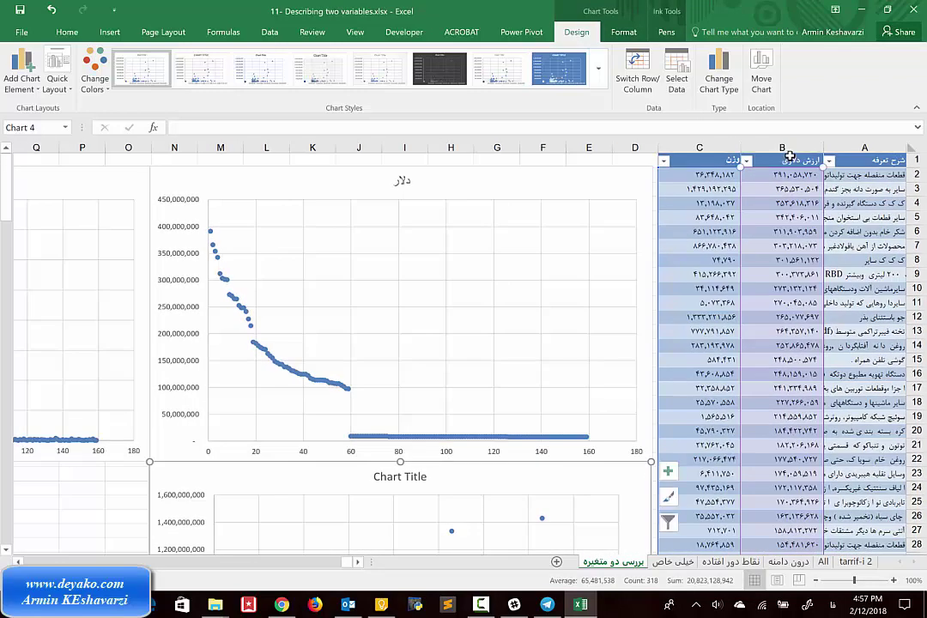
left_click(786, 152)
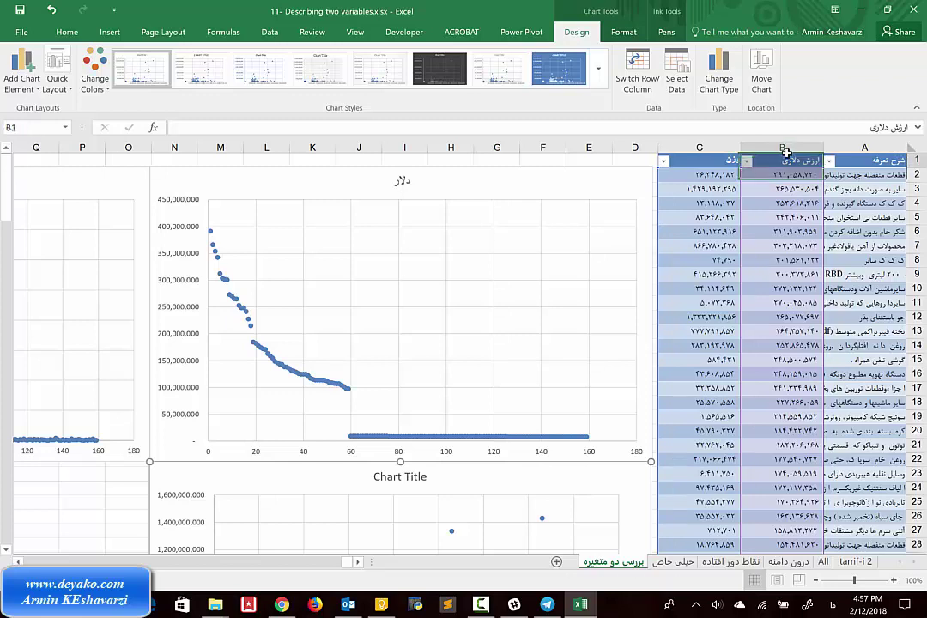
left_click(783, 151)
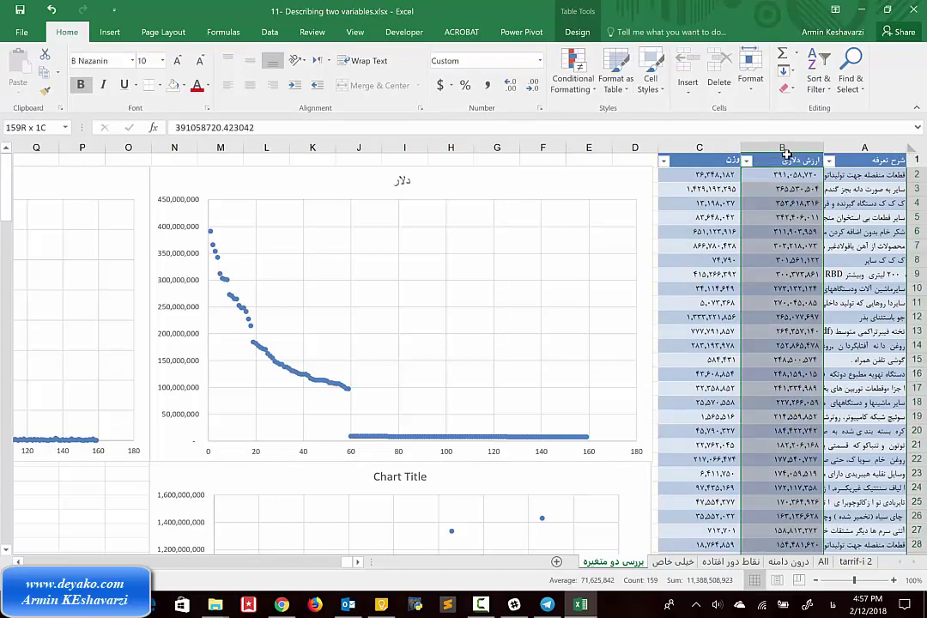
left_click(440, 85)
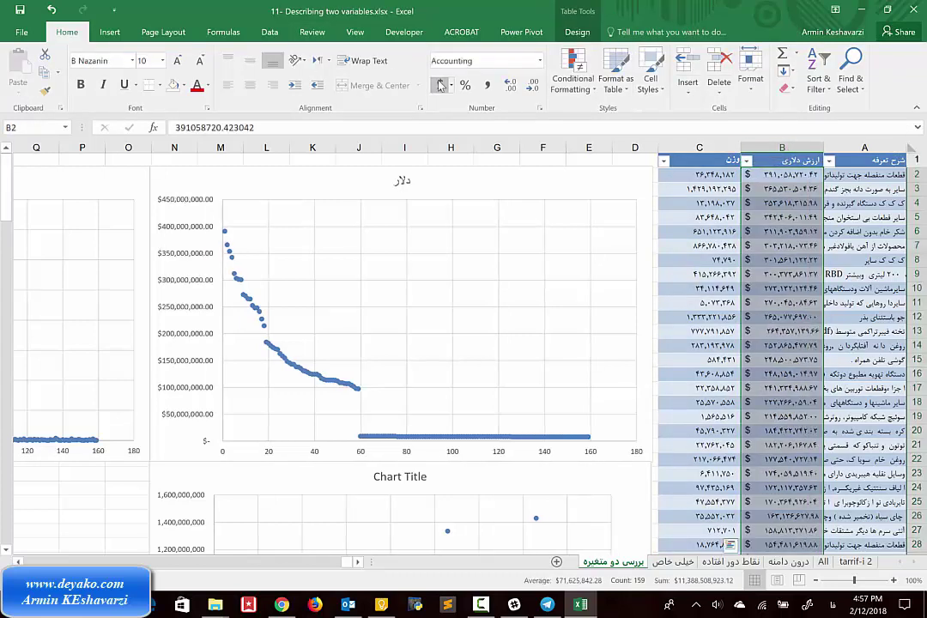
left_click(533, 85)
left_click(539, 89)
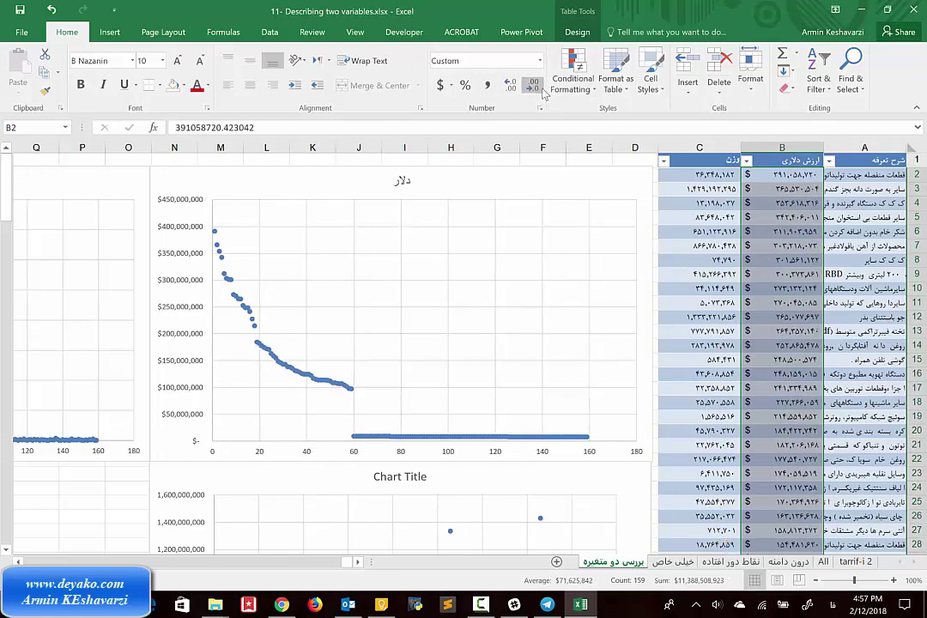
scroll(505, 222, "down", 4)
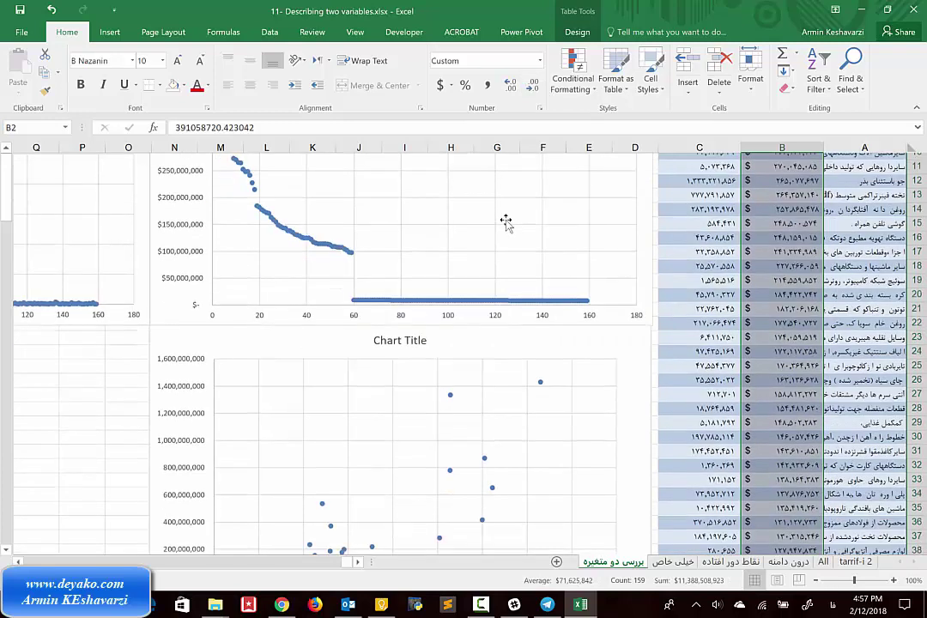
scroll(505, 222, "down", 3)
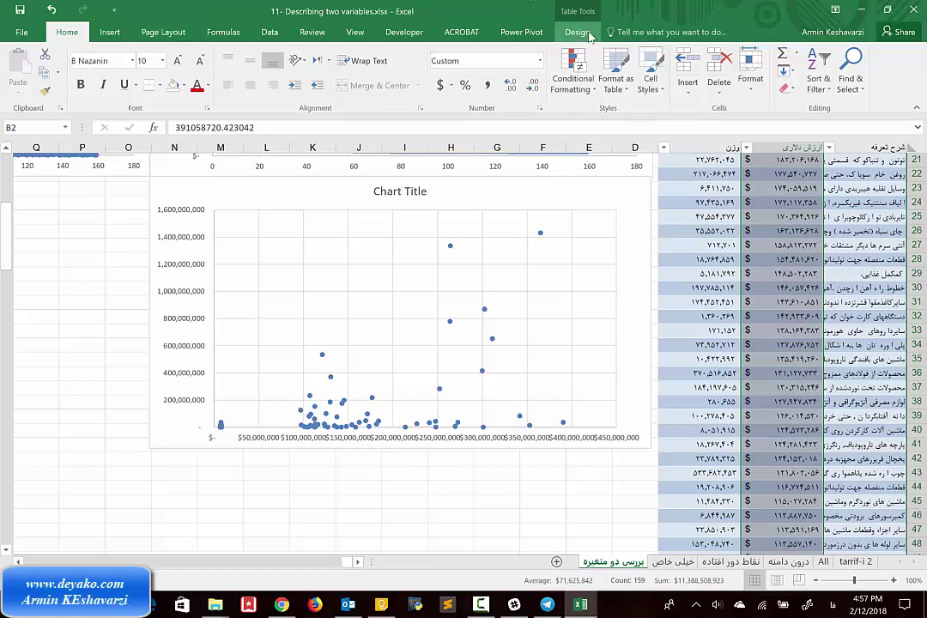
- Select the lower scatter chart, try switching its rows and columns, then undo it
left_click(587, 34)
left_click(639, 199)
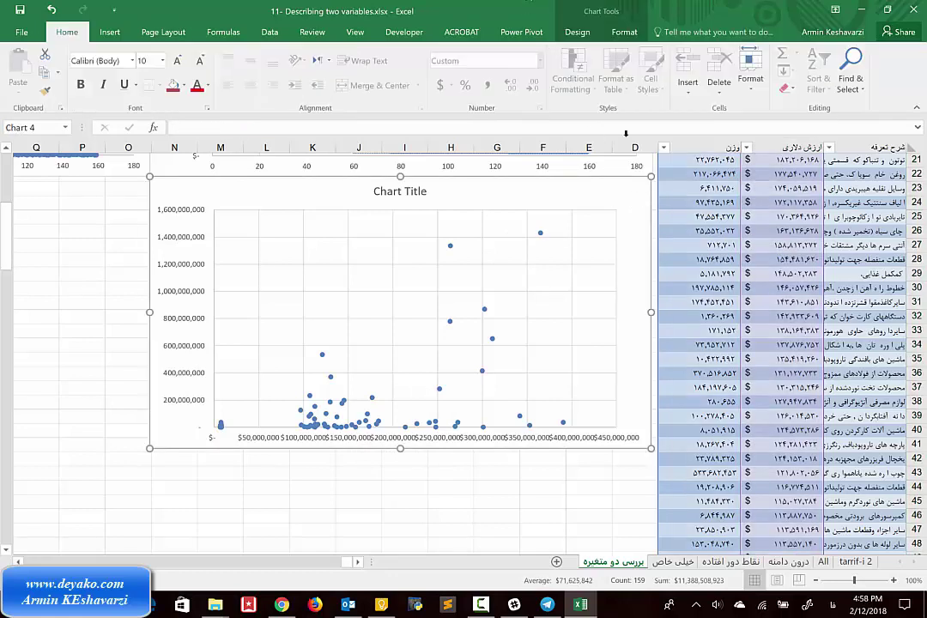
left_click(577, 34)
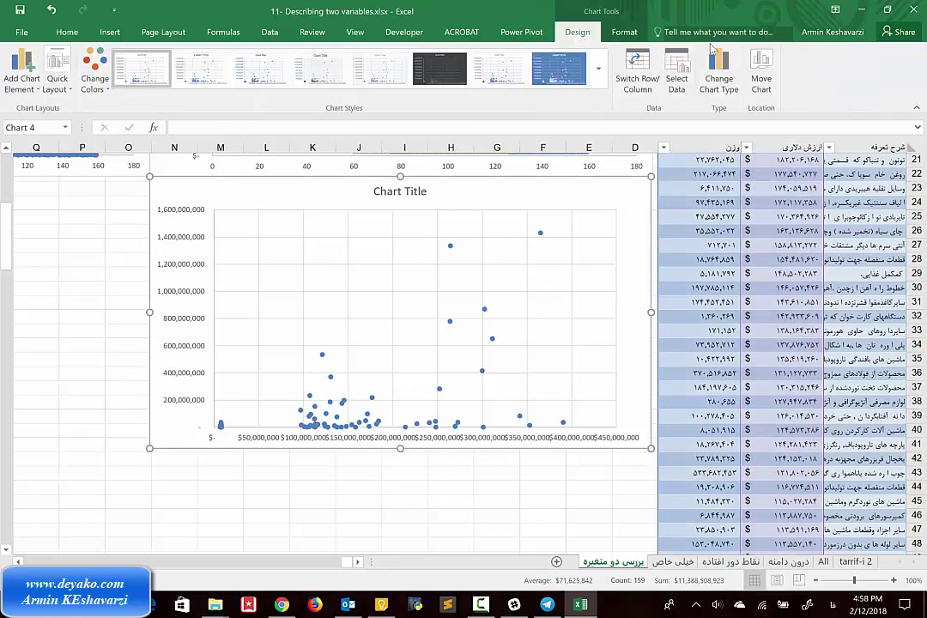
left_click(652, 78)
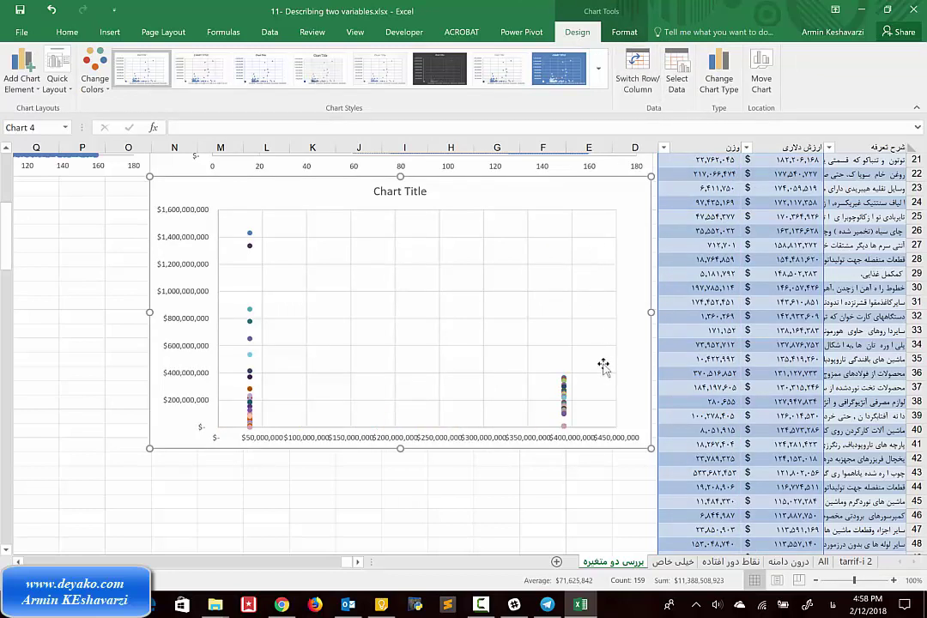
key("ctrl+z")
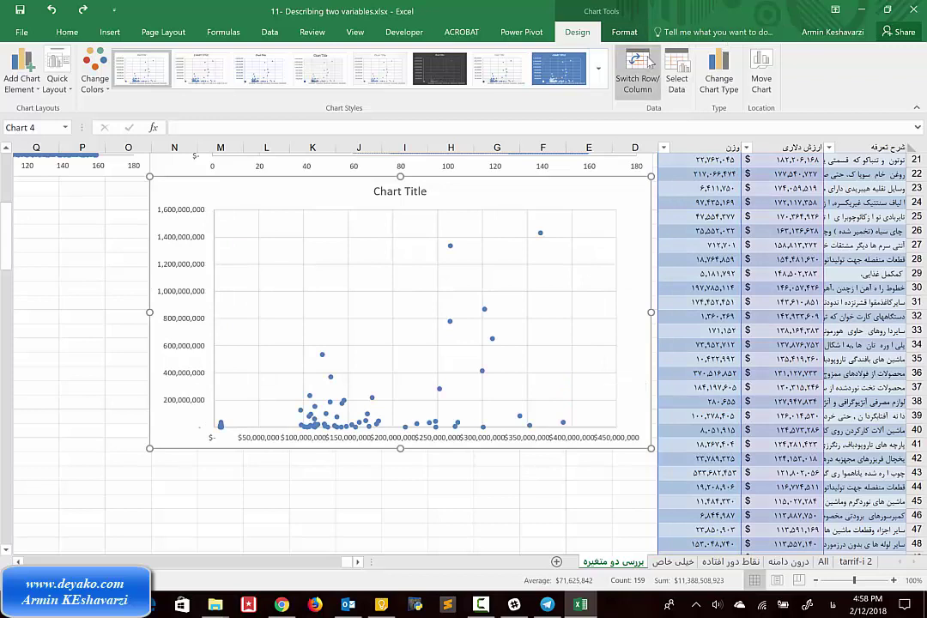
- Open the chart's data source and edit its single series
left_click(677, 69)
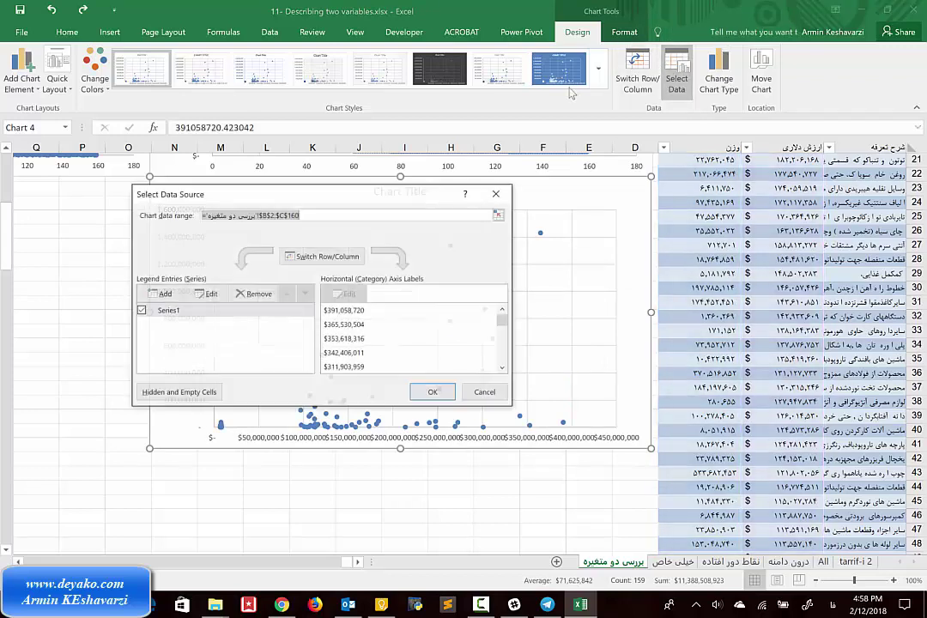
left_click(206, 293)
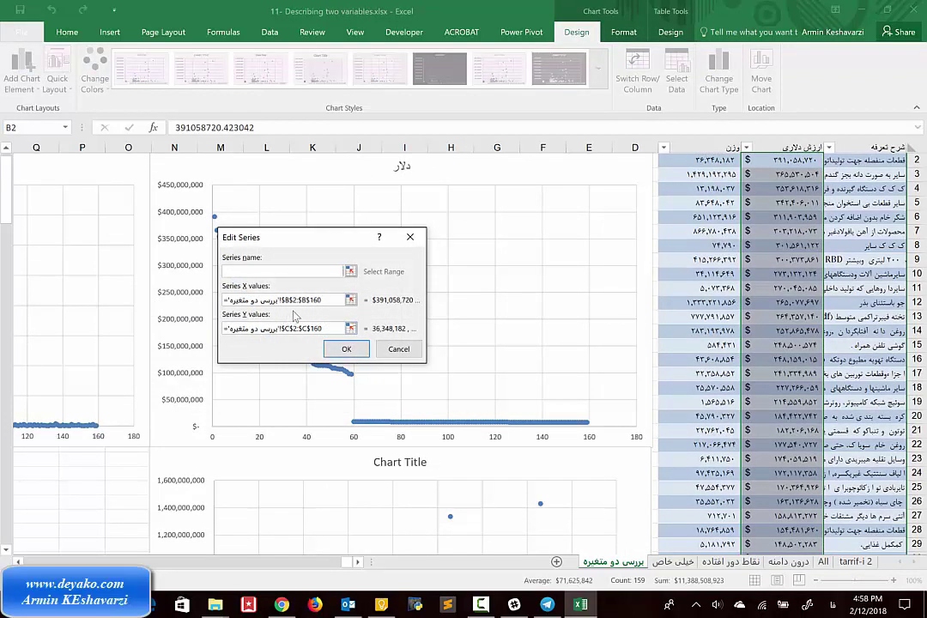
scroll(729, 227, "up", 1)
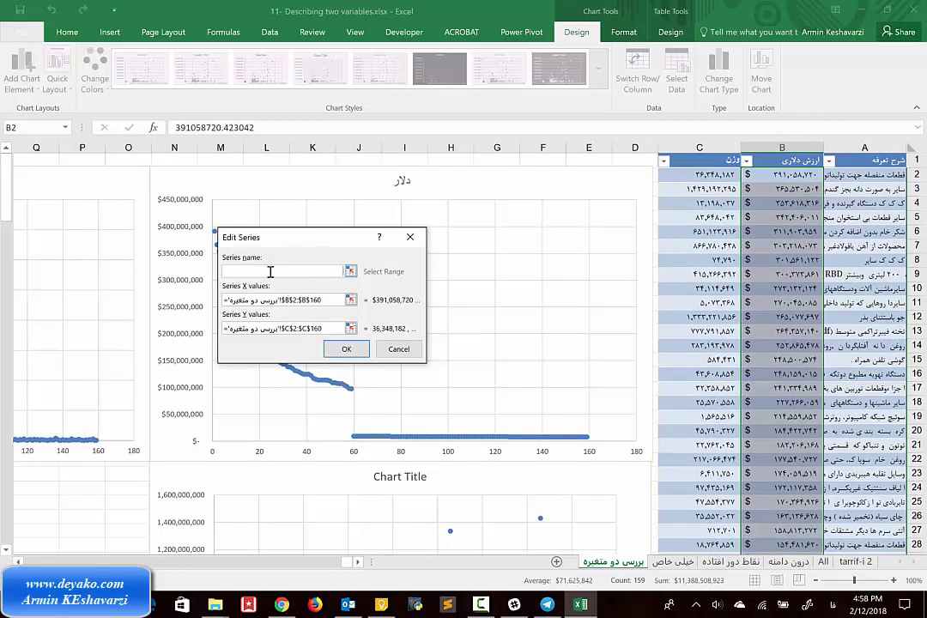
scroll(336, 297, "down", 1)
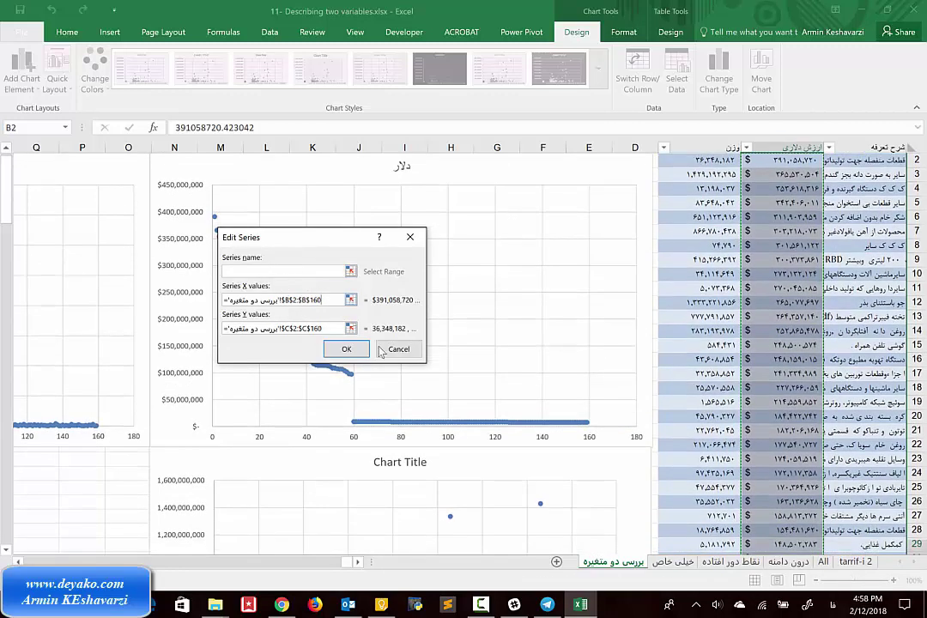
scroll(482, 344, "down", 2)
scroll(482, 344, "down", 2)
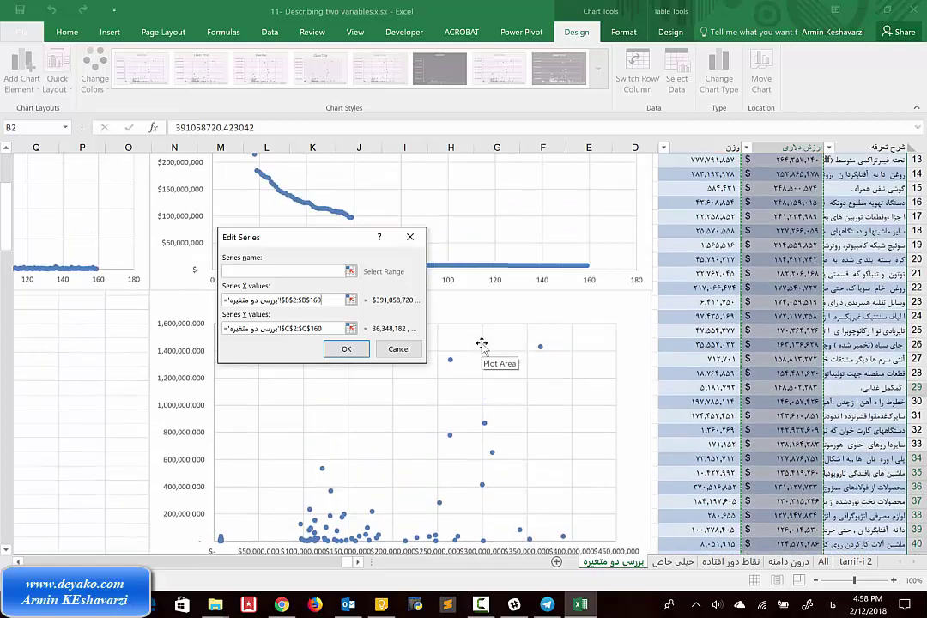
scroll(481, 344, "down", 1)
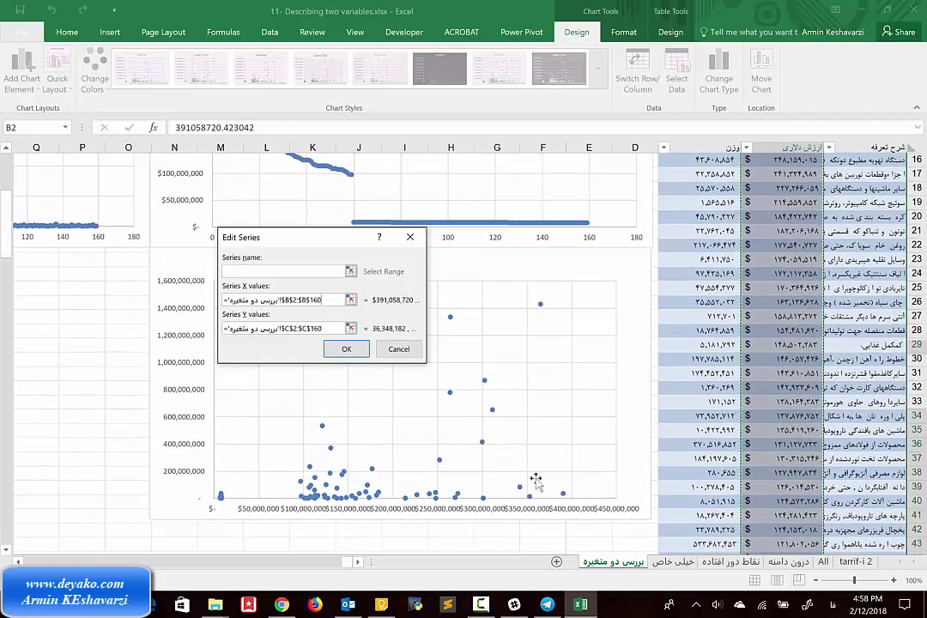
- Set the series X values to the weight range C2:C160
key("BackSpace")
key("BackSpace")
key("BackSpace")
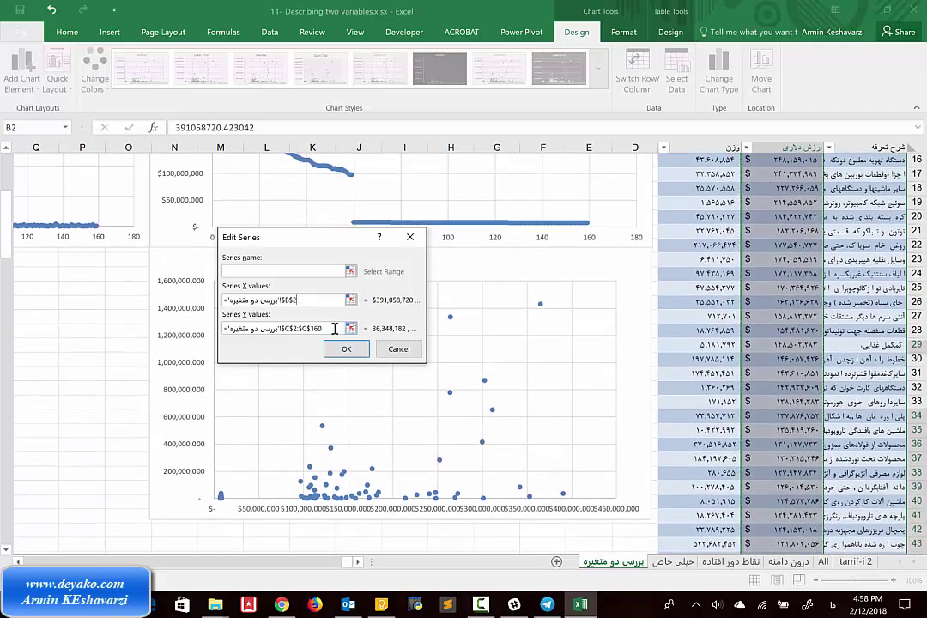
key("BackSpace")
key("BackSpace")
key("BackSpace")
scroll(687, 249, "up", 5)
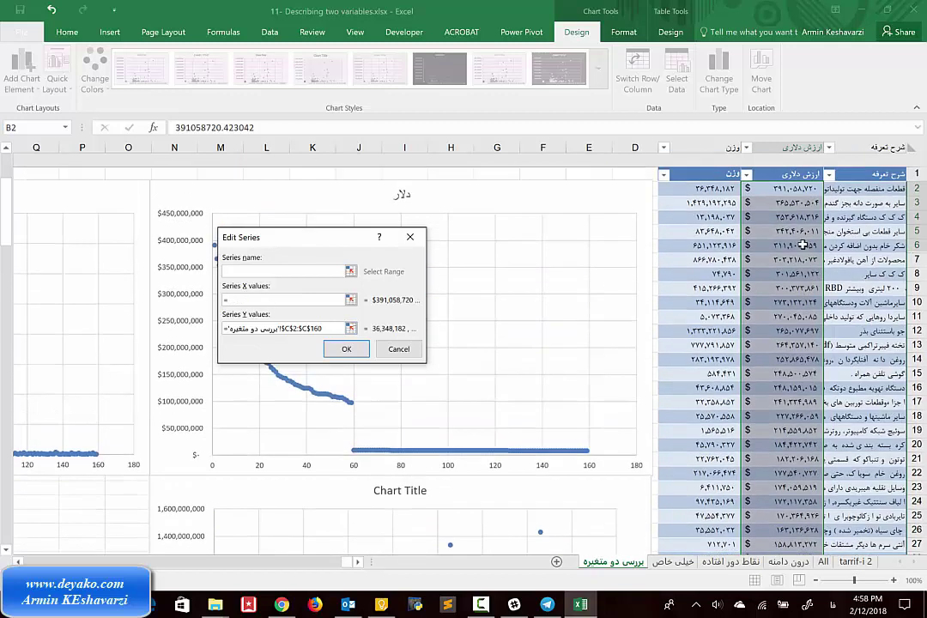
left_click(701, 148)
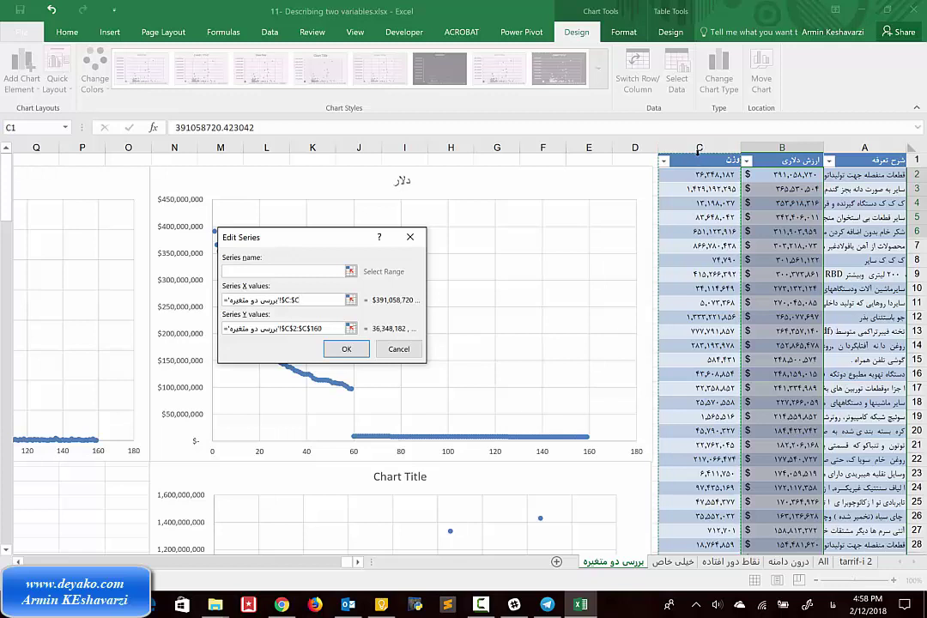
left_click(699, 150)
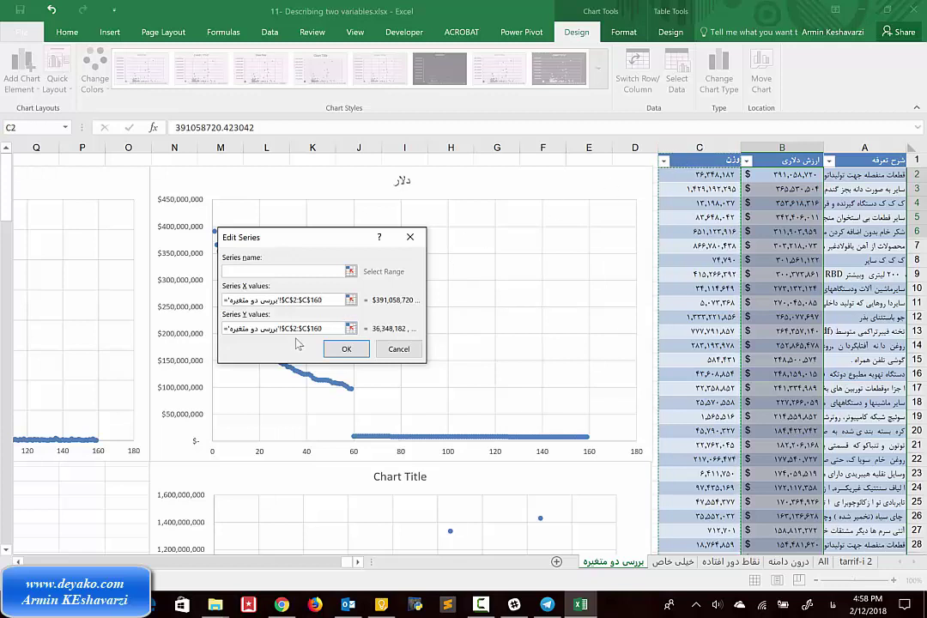
- Set the series Y values to dollar values B2:B160 and apply the data to the chart
left_click_drag(322, 328, 225, 329)
type("=")
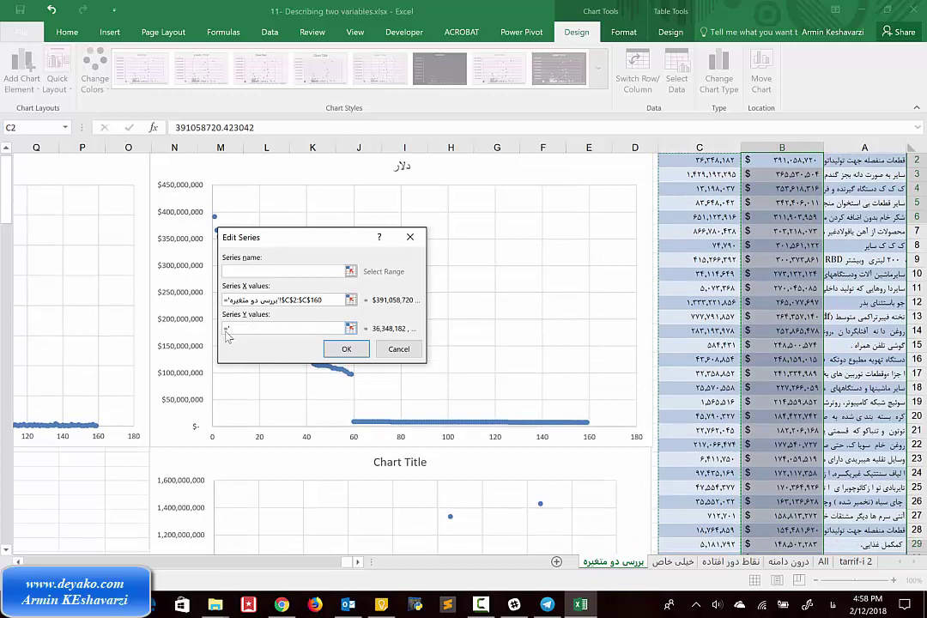
key("Right")
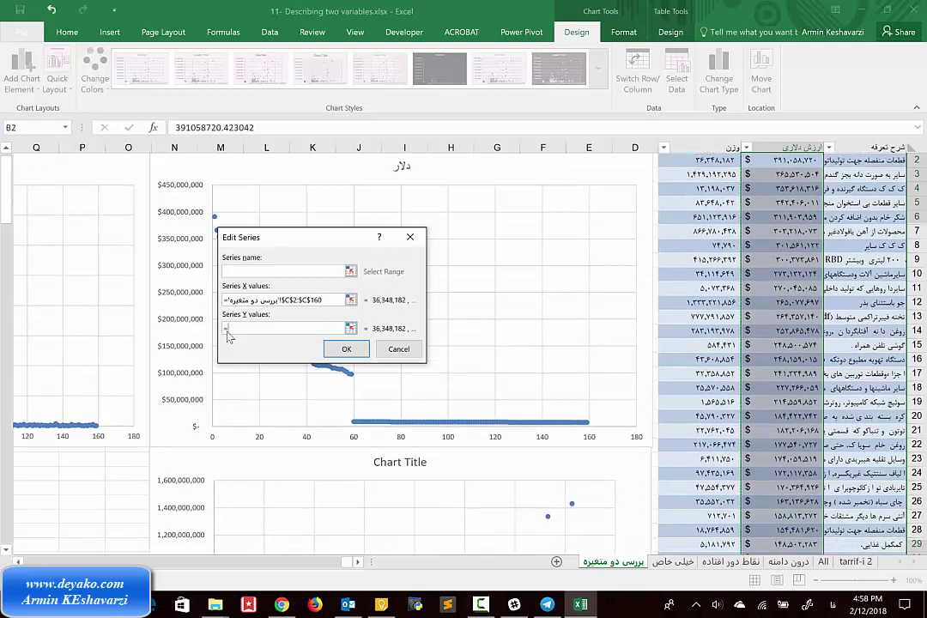
scroll(783, 230, "up", 1)
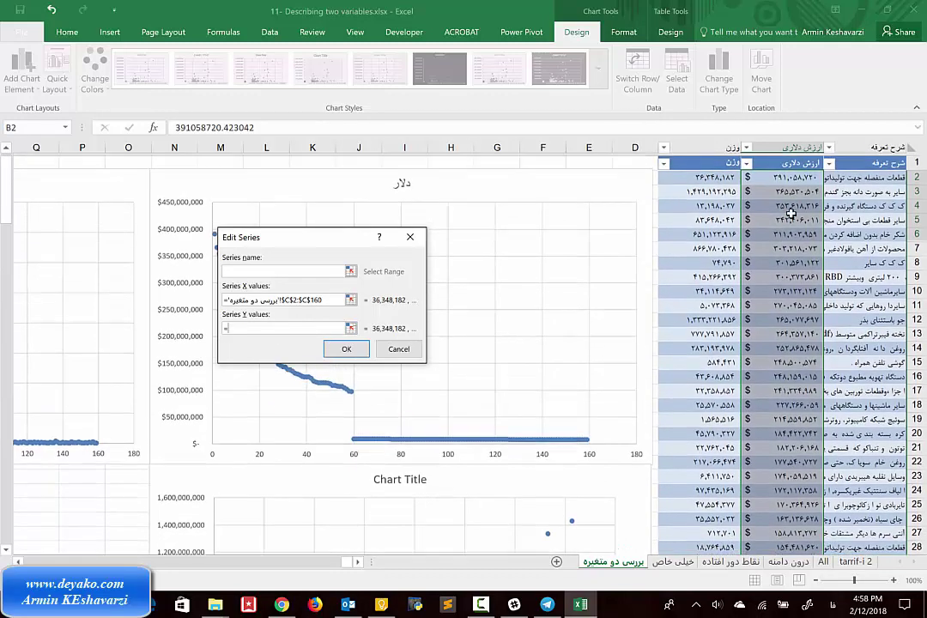
left_click(797, 157)
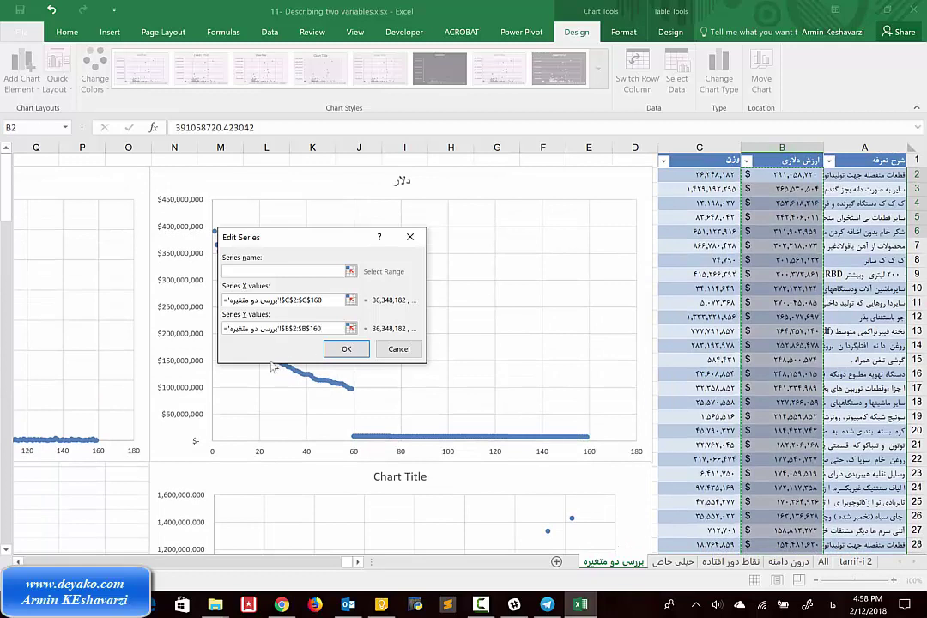
left_click(347, 349)
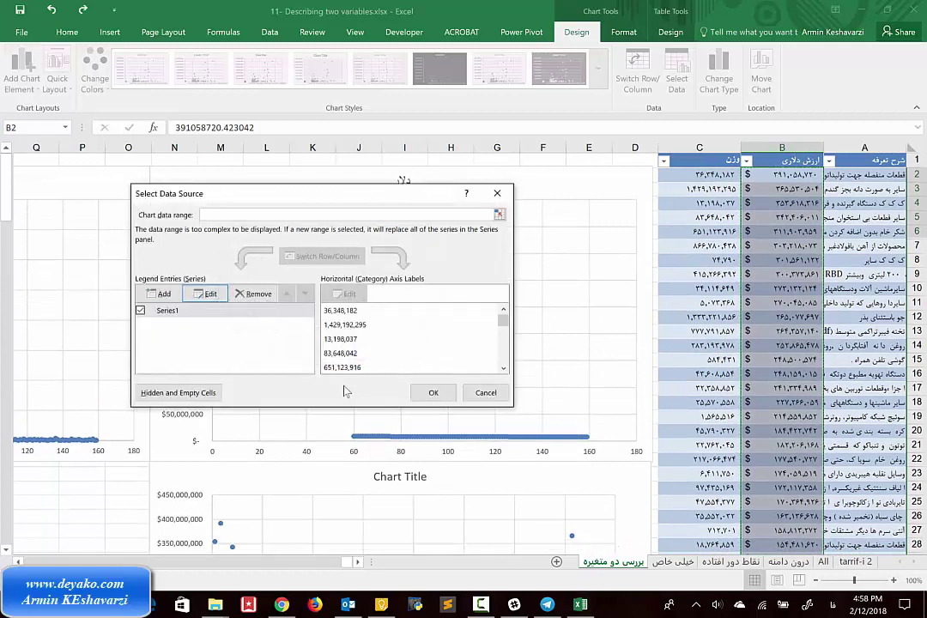
left_click(432, 392)
scroll(433, 400, "down", 5)
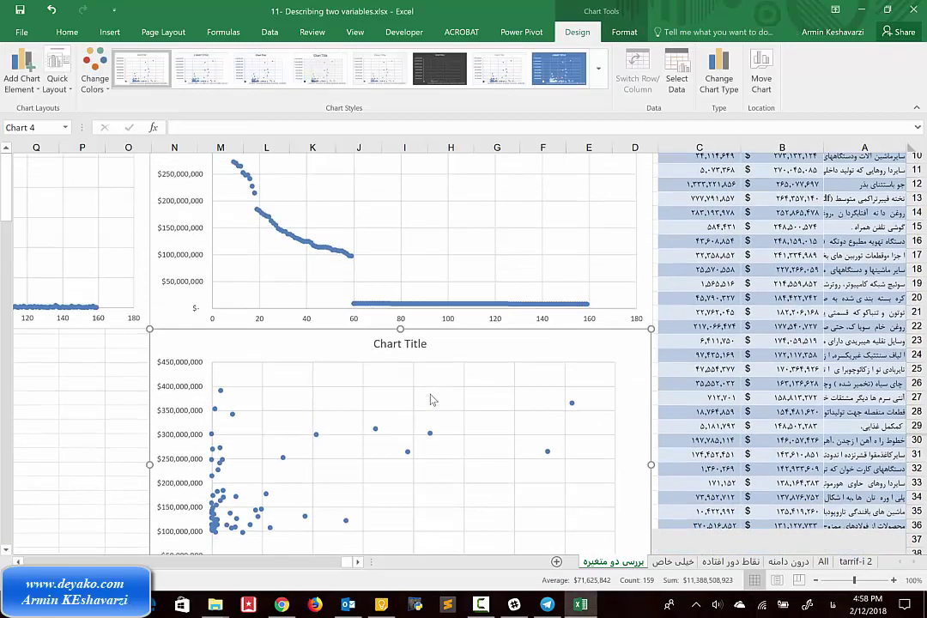
scroll(432, 399, "down", 1)
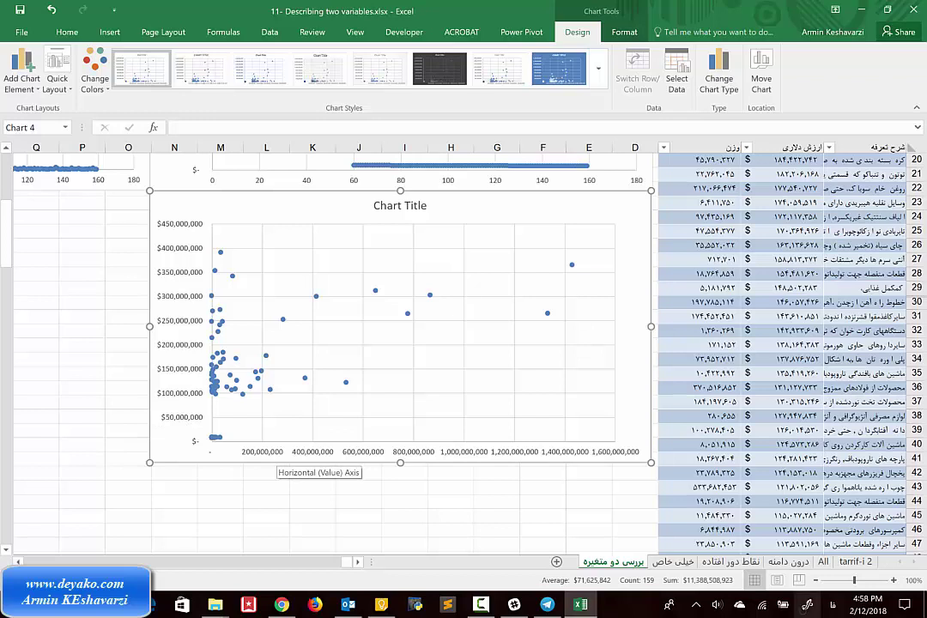
key("super+w")
left_click(804, 355)
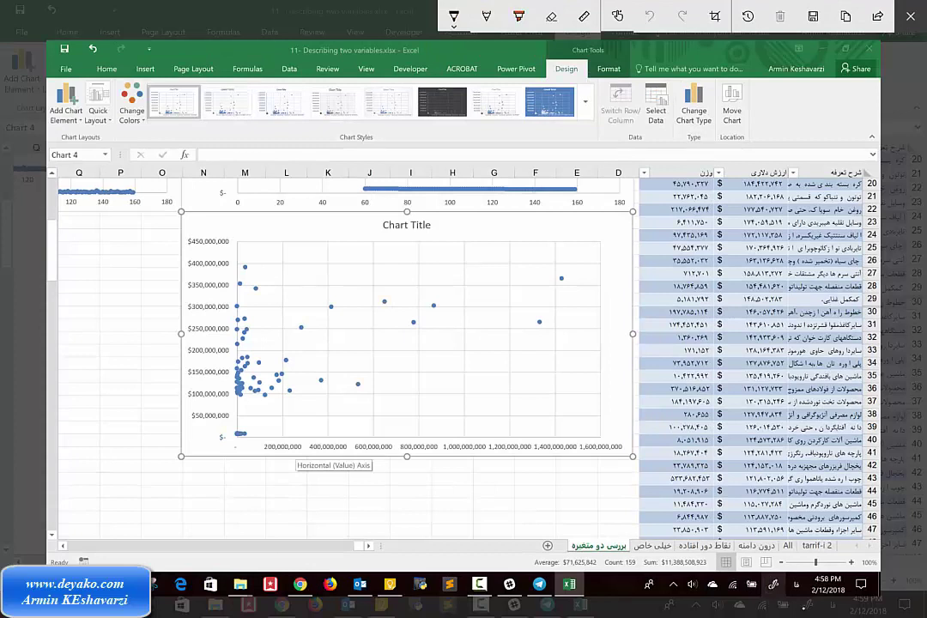
left_click(247, 409)
left_click_drag(464, 329, 472, 339)
left_click_drag(485, 324, 486, 330)
left_click_drag(492, 290, 525, 310)
left_click_drag(544, 281, 541, 289)
left_click_drag(553, 251, 555, 257)
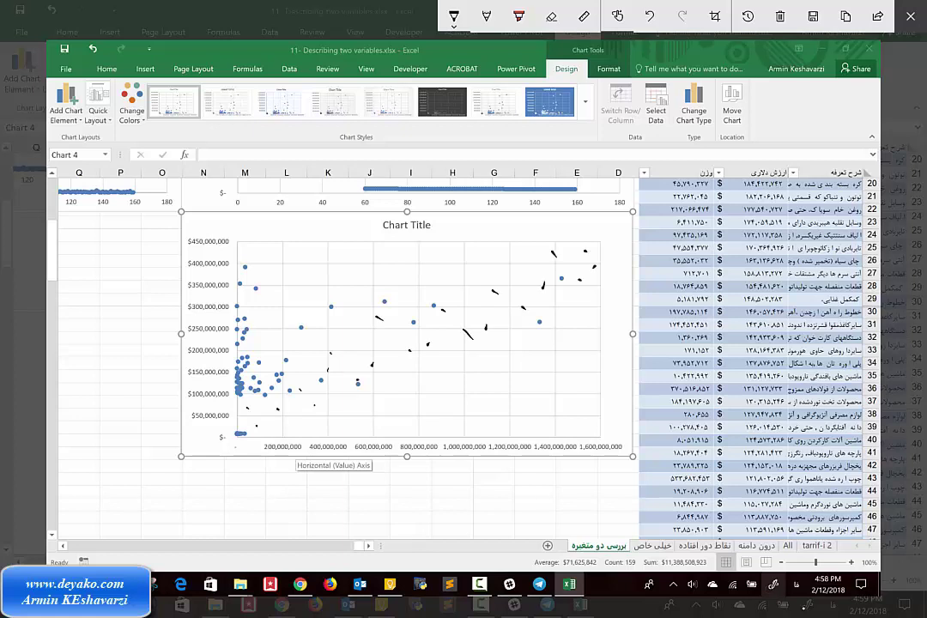
mouse_move(237, 435)
left_mouse_down()
mouse_move(439, 327)
mouse_move(606, 253)
left_mouse_up()
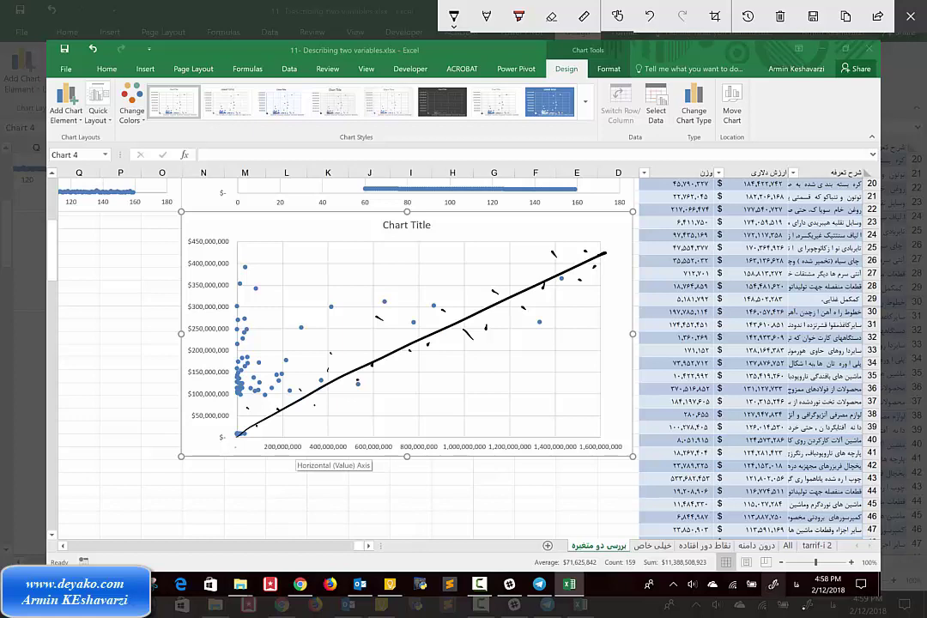
key("ctrl+z")
key("ctrl+z")
key("ctrl+z")
key("ctrl+z")
key("ctrl+z")
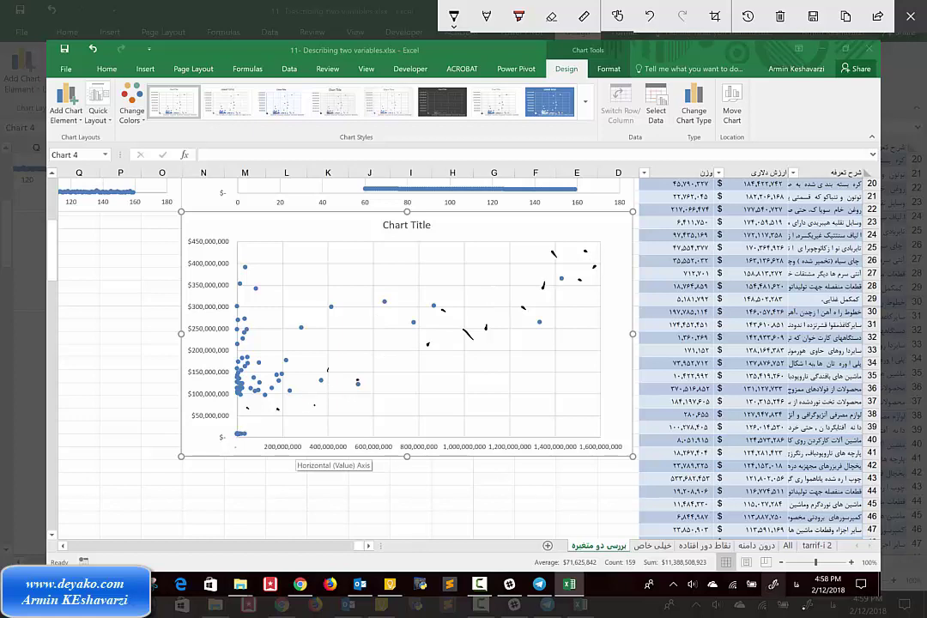
key("ctrl+z")
key("ctrl+z")
key("ctrl+z")
key("ctrl+z")
mouse_move(277, 411)
left_mouse_down()
mouse_move(335, 371)
mouse_move(223, 374)
mouse_move(210, 400)
left_mouse_up()
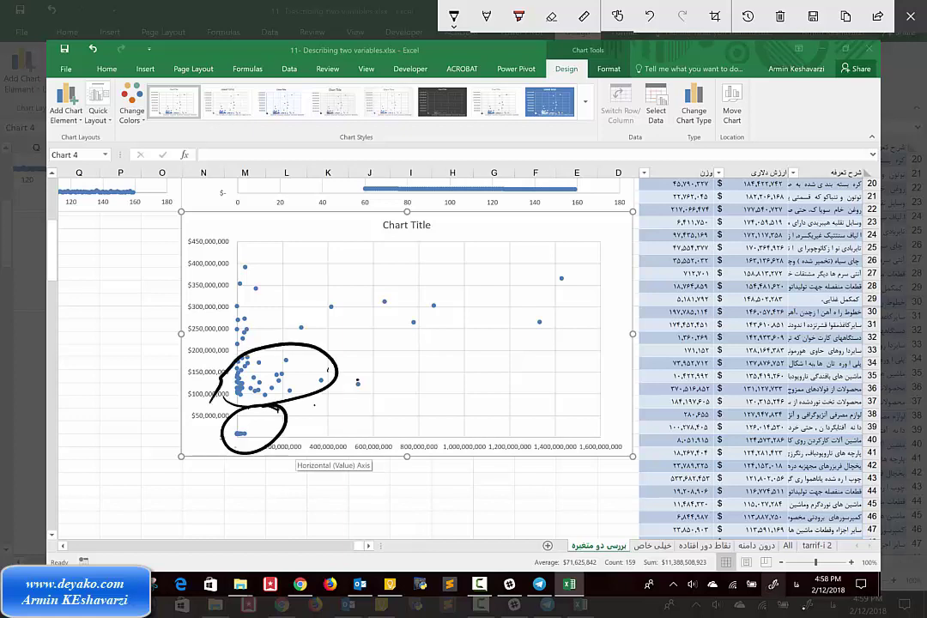
left_click_drag(463, 306, 537, 298)
left_click_drag(240, 244, 242, 442)
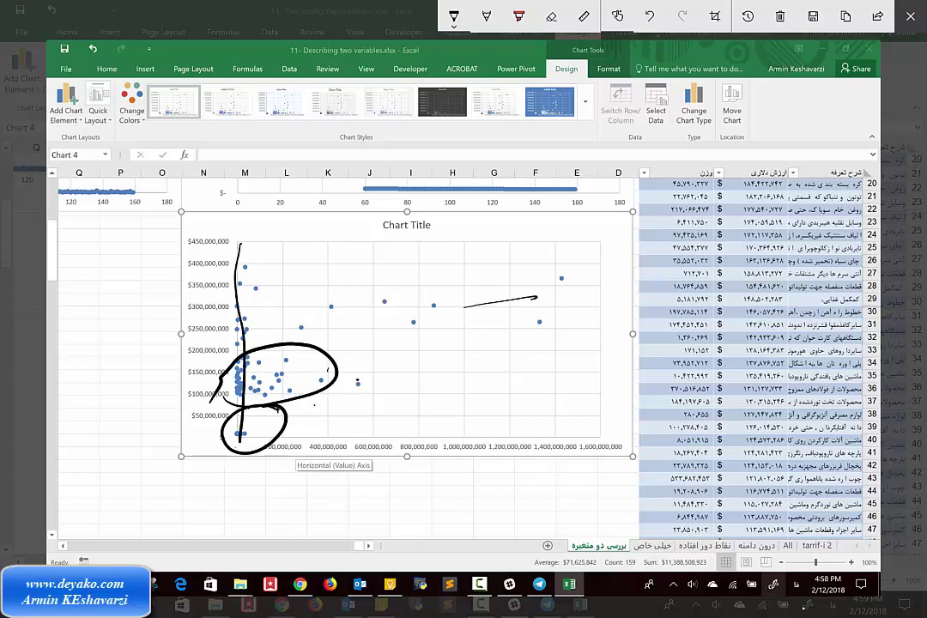
left_click(500, 302)
left_click(288, 347)
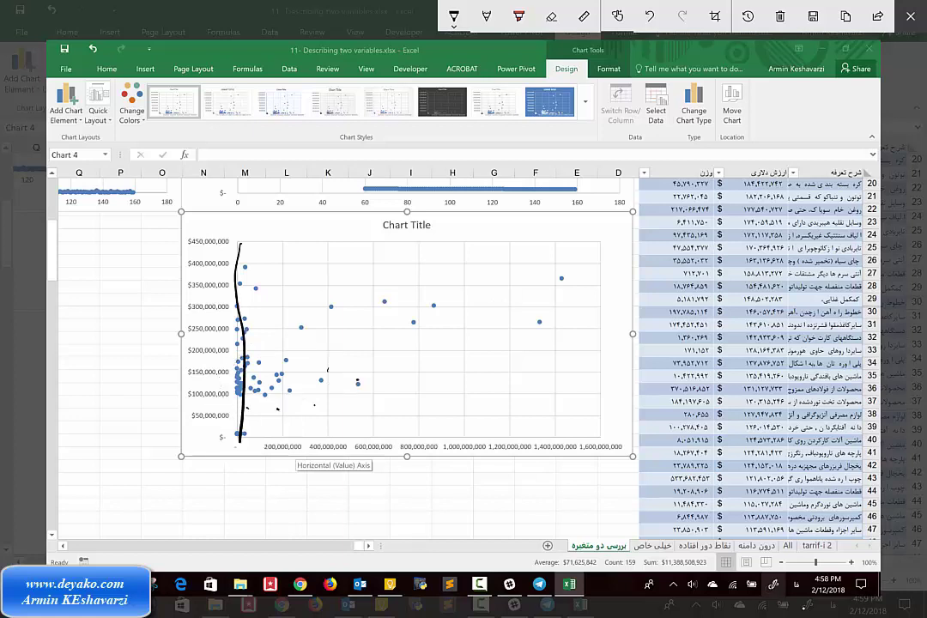
left_click(241, 326)
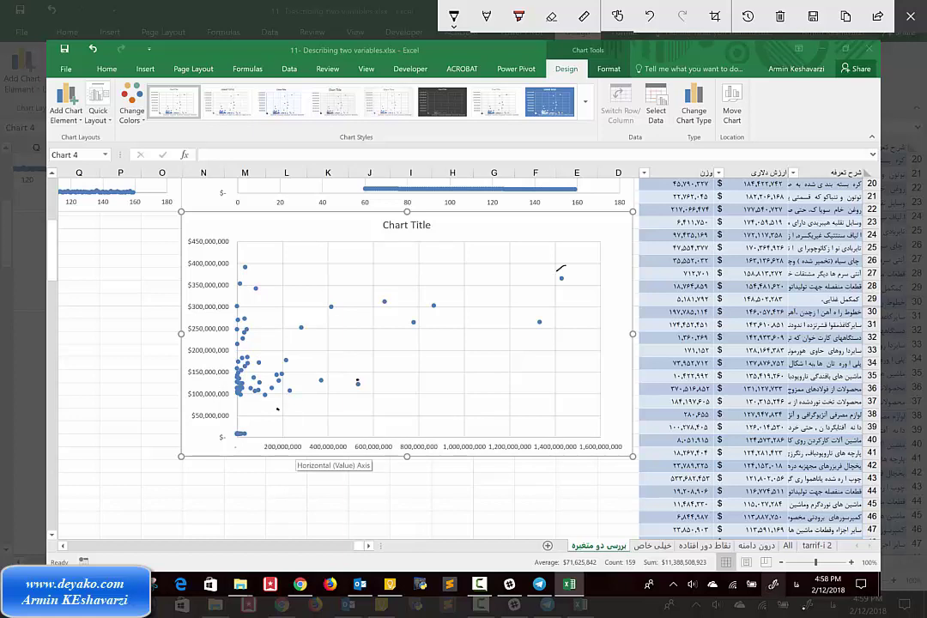
left_click_drag(556, 273, 566, 442)
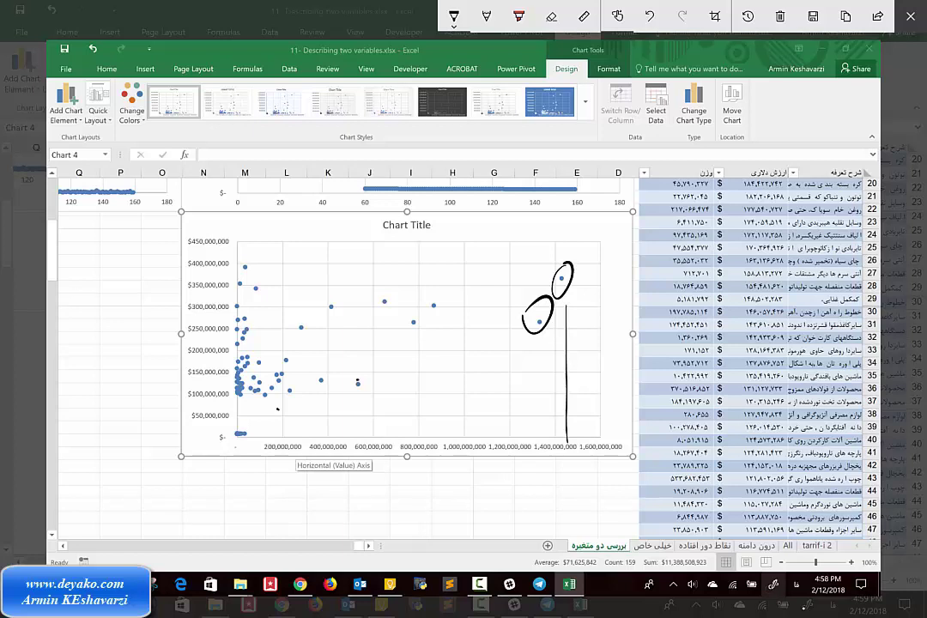
left_click_drag(300, 347, 324, 359)
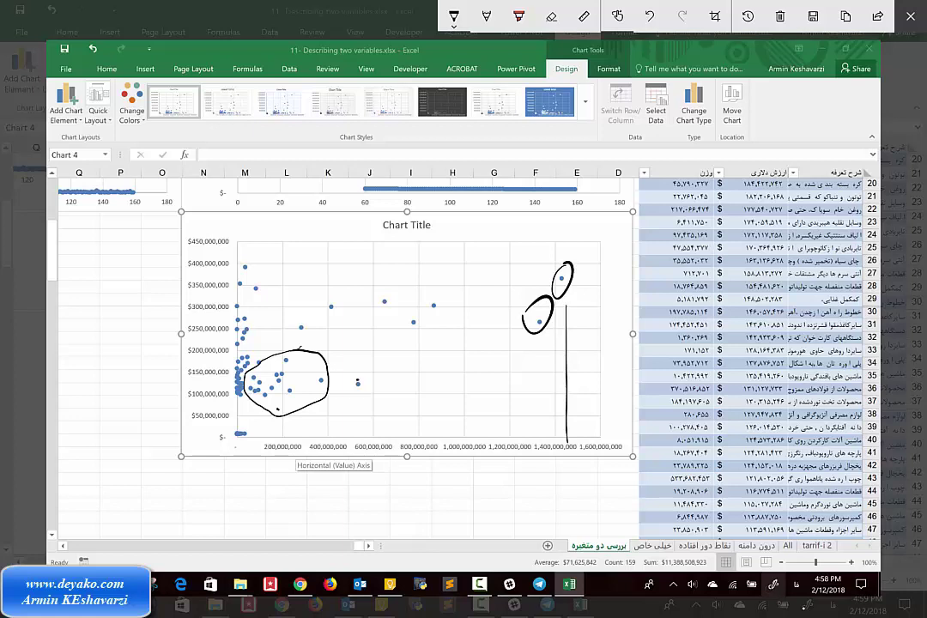
mouse_move(284, 362)
left_mouse_down()
mouse_move(203, 371)
mouse_move(249, 384)
mouse_move(288, 369)
left_mouse_up()
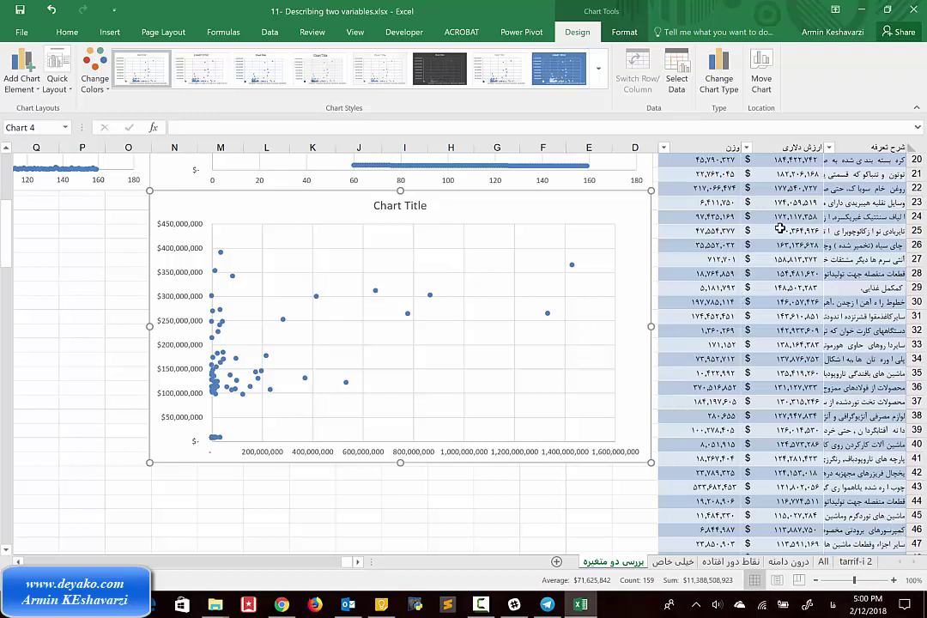
- Insert a new blank column D into the table
scroll(660, 214, "up", 6)
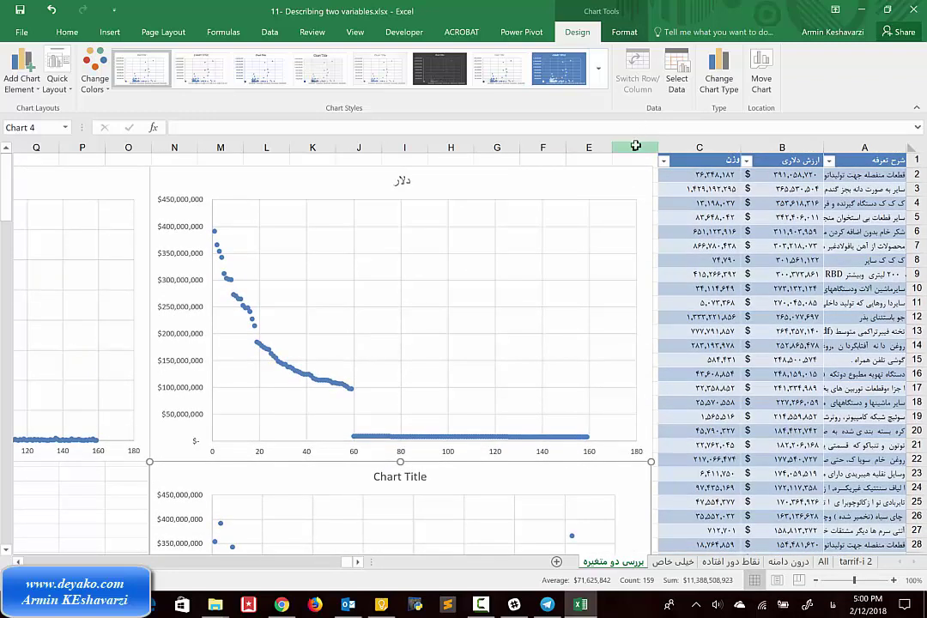
left_click(635, 147)
right_click(635, 147)
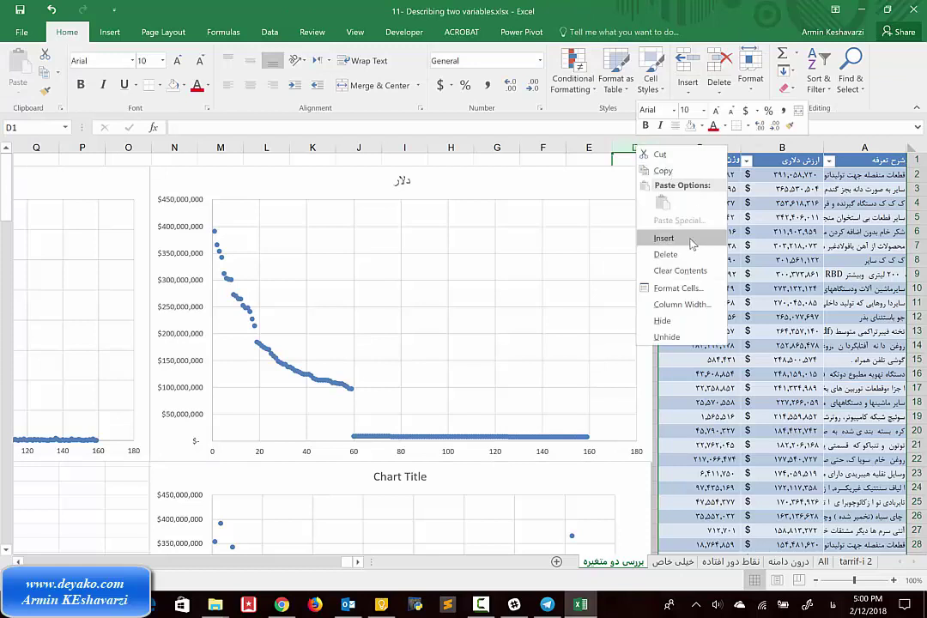
left_click(664, 238)
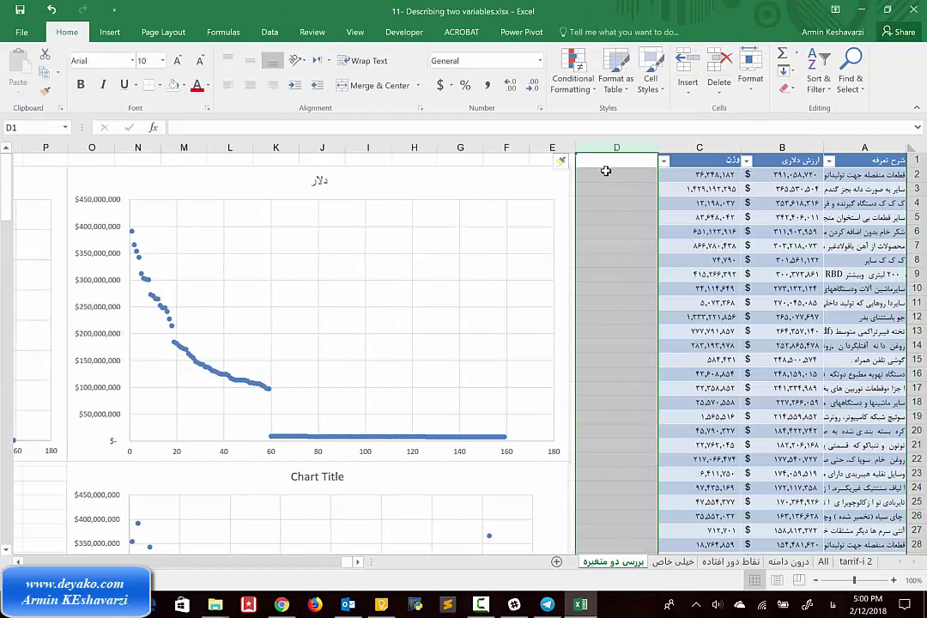
- Type the header ارزش هر کیلو in D1, then reopen the cell to correct its ending
left_click(606, 163)
type("بسبت")
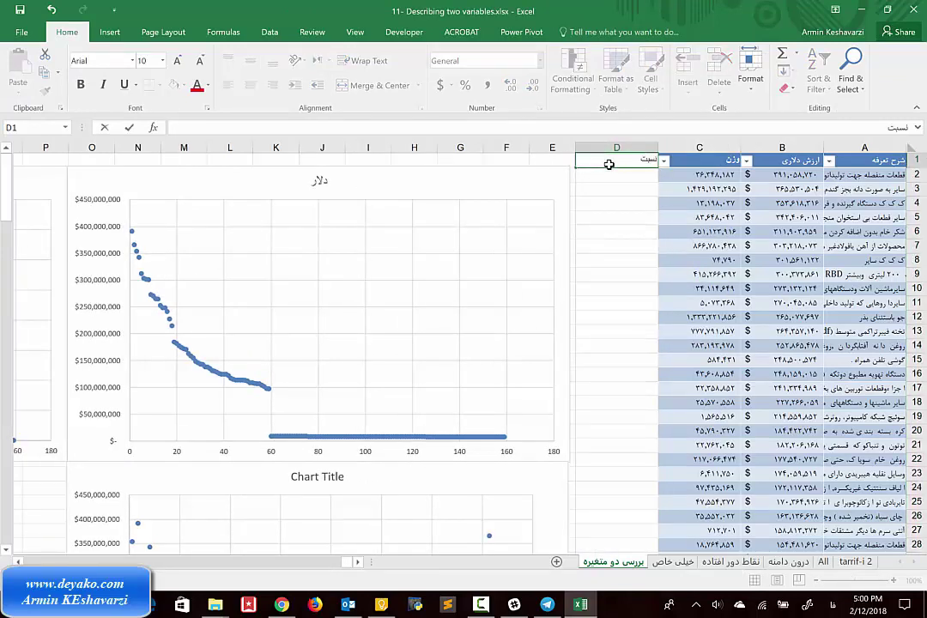
type(" وز")
key("BackSpace")
key("BackSpace")
key("BackSpace")
type("ارزش")
type(" هر کیل")
type("و")
key("Return")
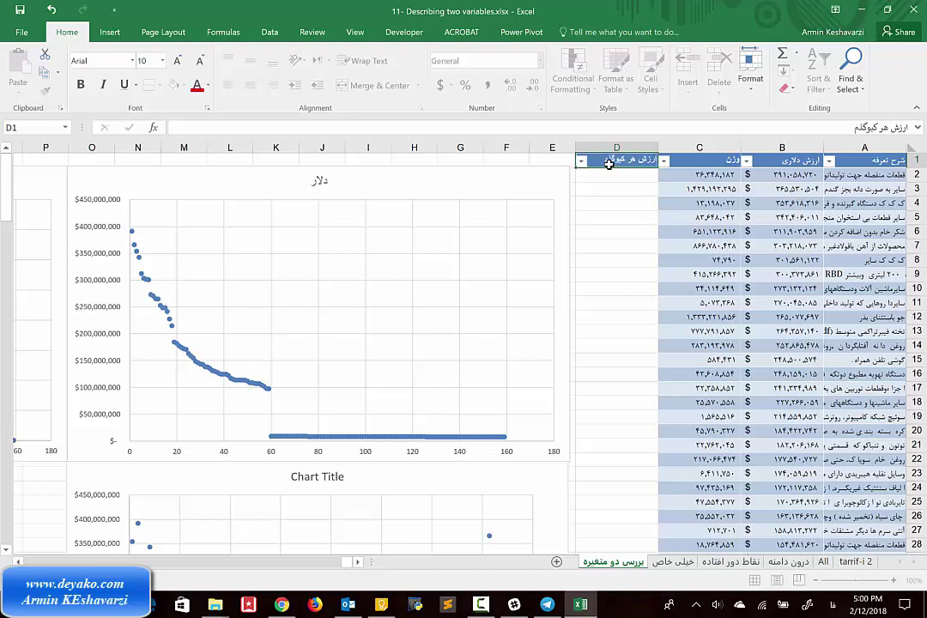
double_click(615, 159)
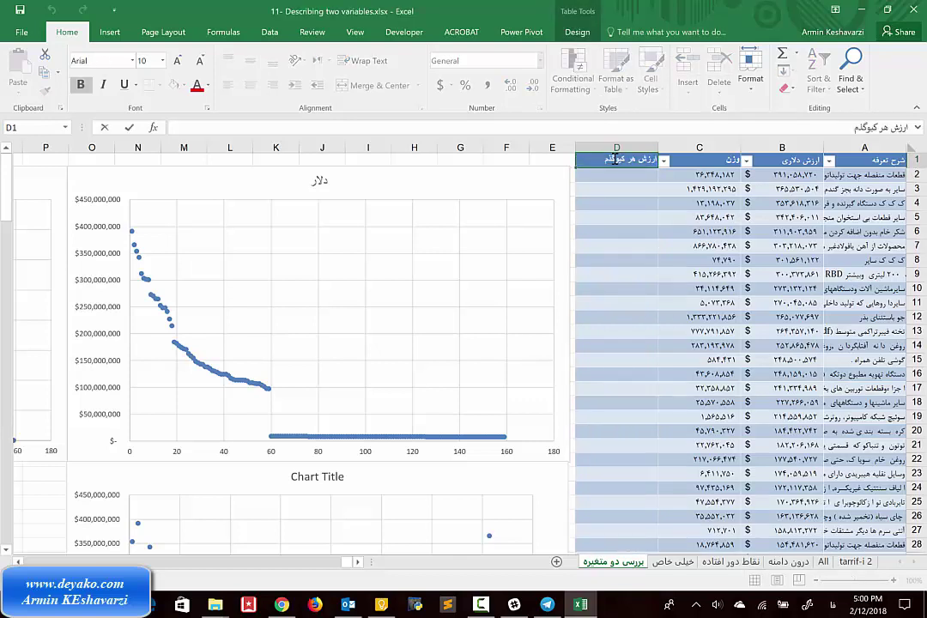
key("BackSpace")
key("BackSpace")
key("BackSpace")
- Finish the D1 header as ارزش هر کیلوگرم and start a Screen Sketch of the screen
type("لوگرم")
key("Return")
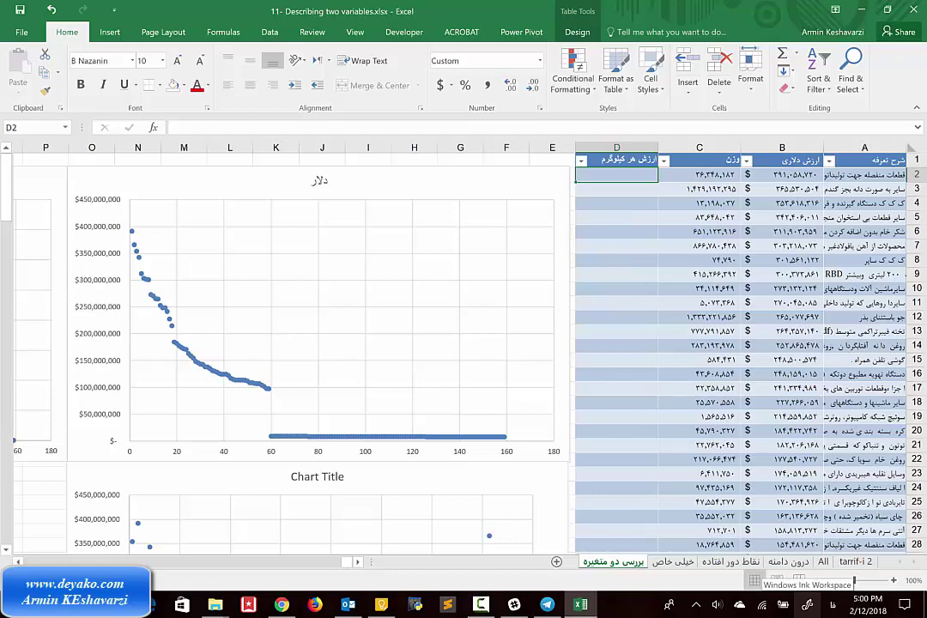
left_click(807, 604)
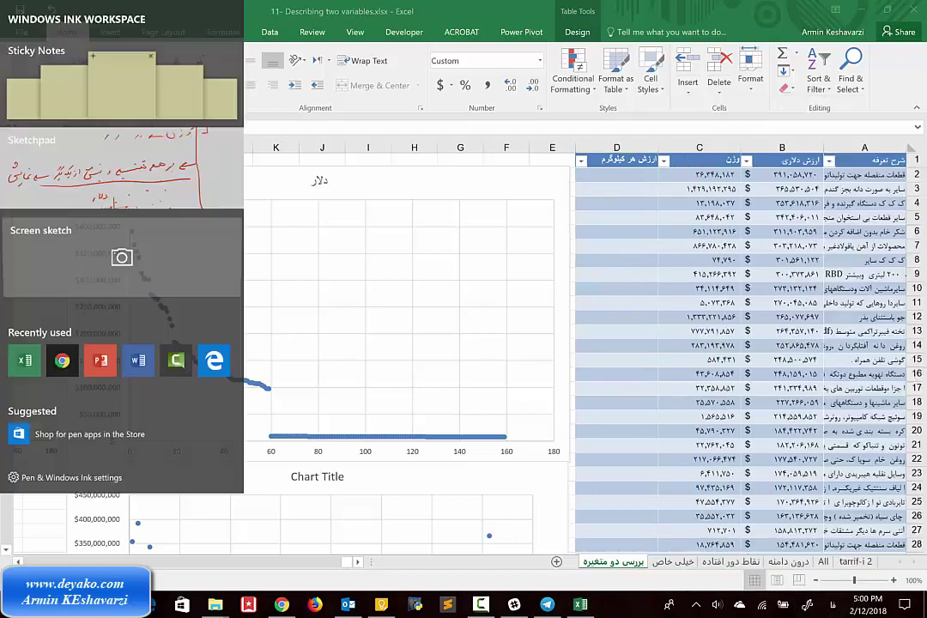
left_click(121, 256)
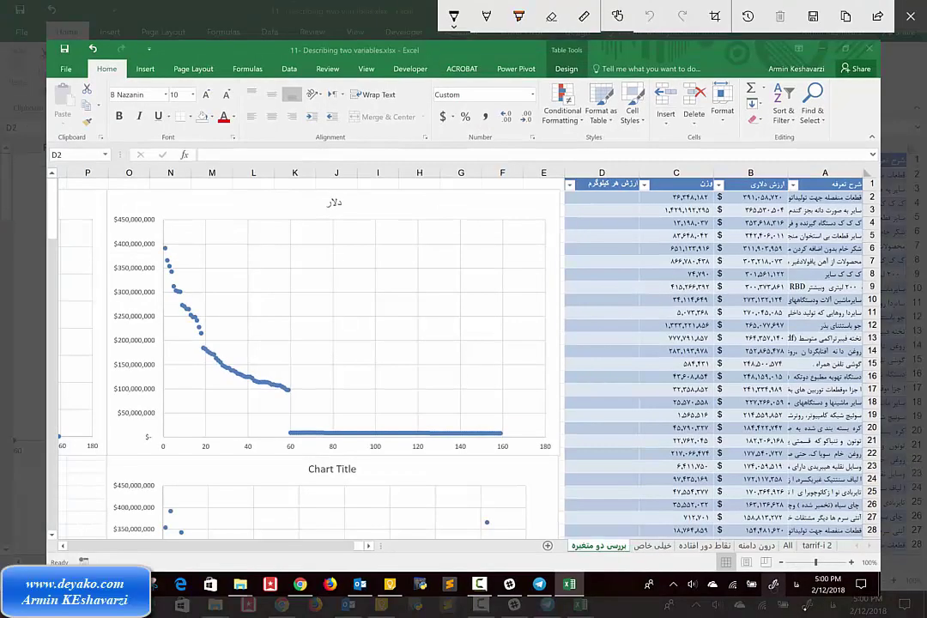
- Handwrite a sample weight figure with an equals sign and dollar figure above the table
mouse_move(650, 152)
left_mouse_down()
mouse_move(632, 166)
mouse_move(668, 166)
left_mouse_up()
left_click(686, 160)
left_click(698, 159)
left_click_drag(761, 157, 748, 159)
mouse_move(759, 150)
left_mouse_down()
mouse_move(749, 151)
mouse_move(781, 141)
mouse_move(777, 151)
mouse_move(804, 153)
left_mouse_up()
left_click_drag(825, 134, 824, 151)
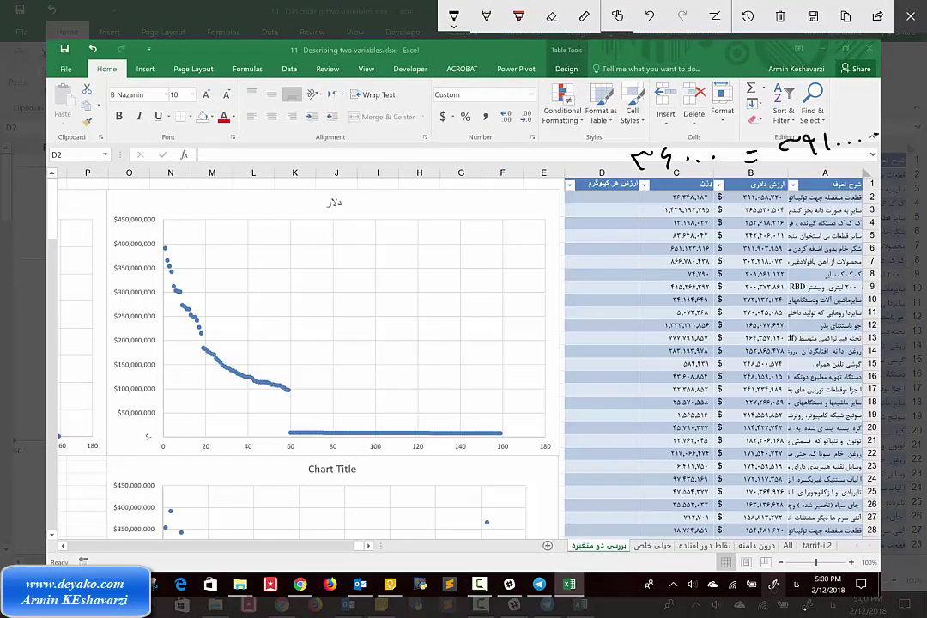
left_click_drag(606, 195, 865, 153)
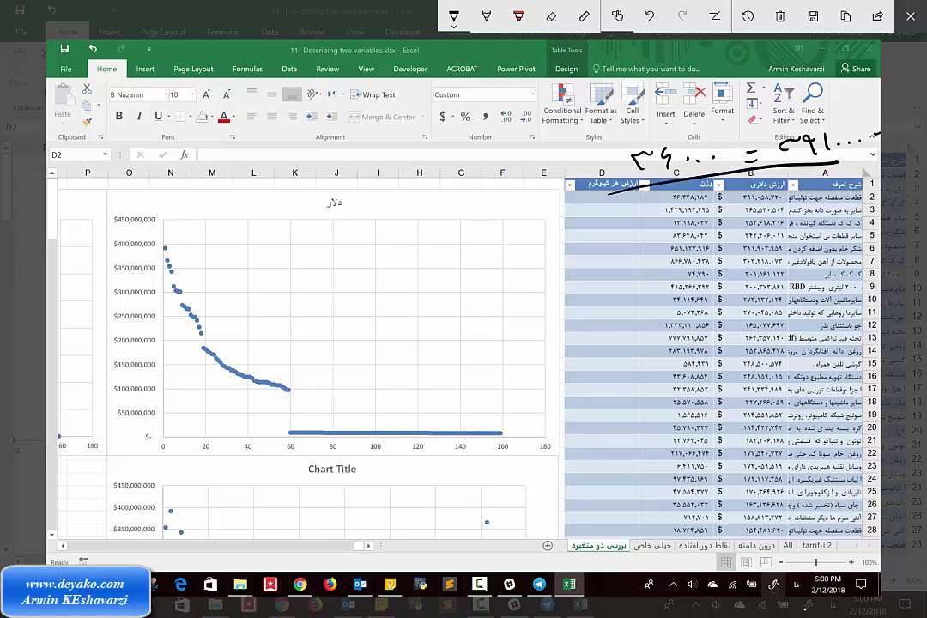
key("ctrl+z")
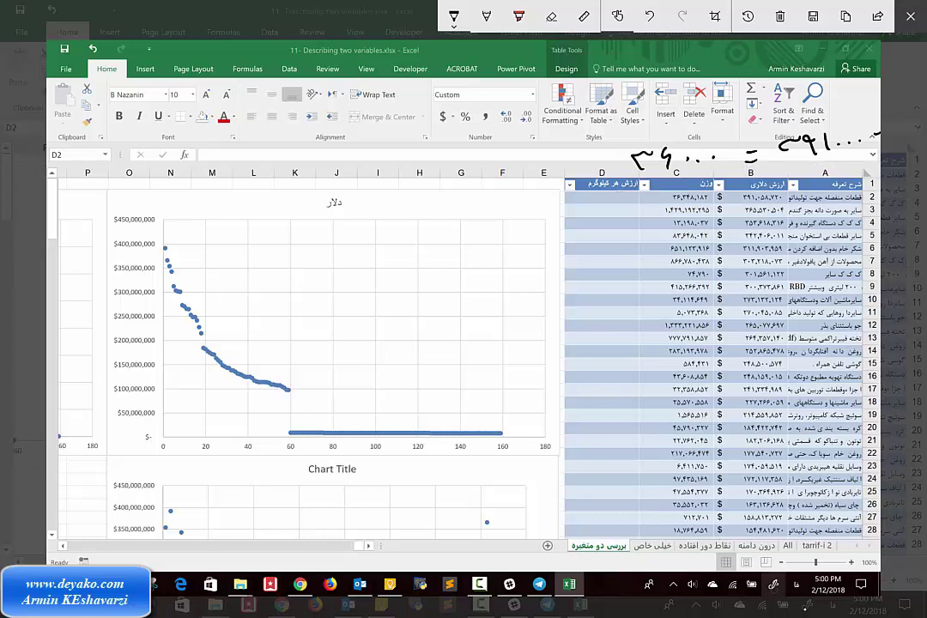
- Add 1 kg beneath the weight figure and a divisor under the dollar figure
left_click_drag(627, 186, 734, 167)
left_click_drag(671, 196, 669, 219)
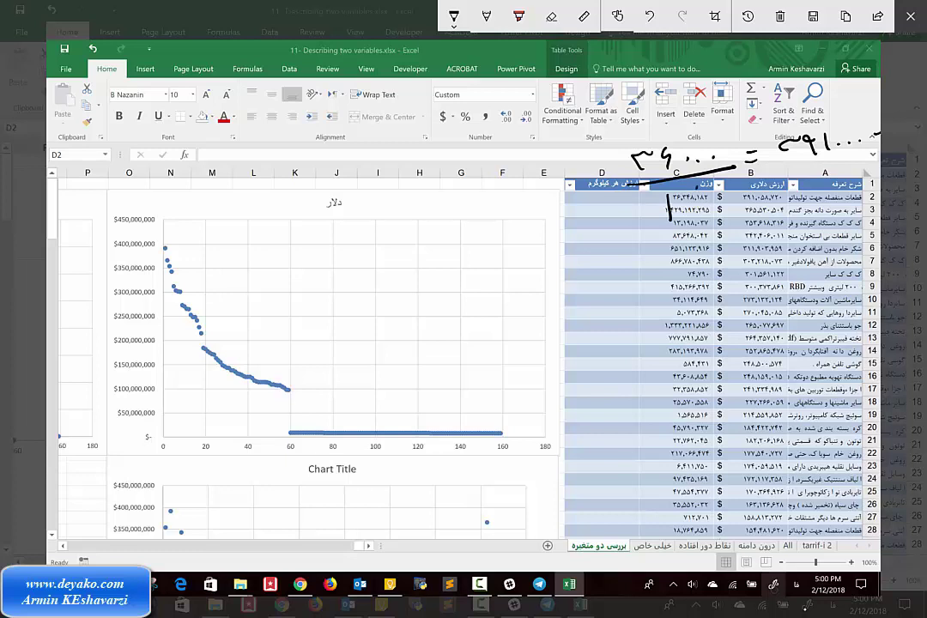
mouse_move(709, 187)
left_mouse_down()
mouse_move(686, 209)
mouse_move(707, 211)
left_mouse_up()
left_click_drag(726, 192, 714, 216)
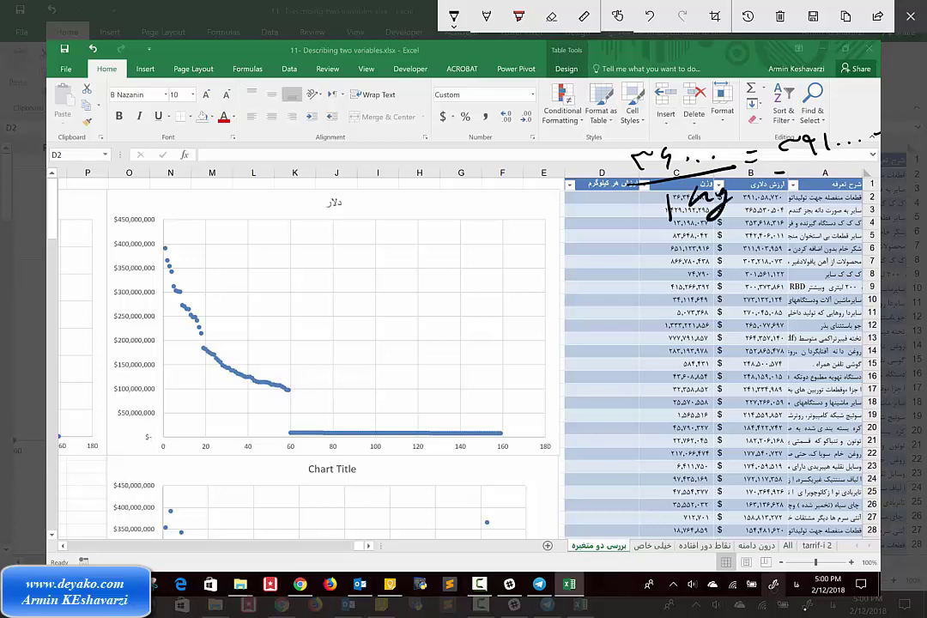
left_click_drag(777, 163, 872, 155)
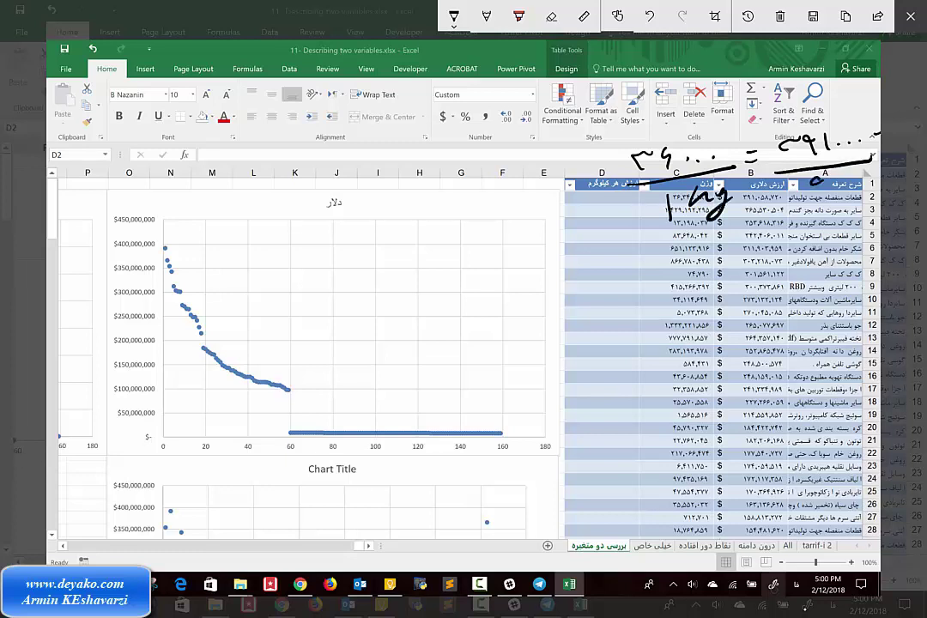
left_click_drag(826, 175, 828, 195)
left_click_drag(732, 139, 750, 161)
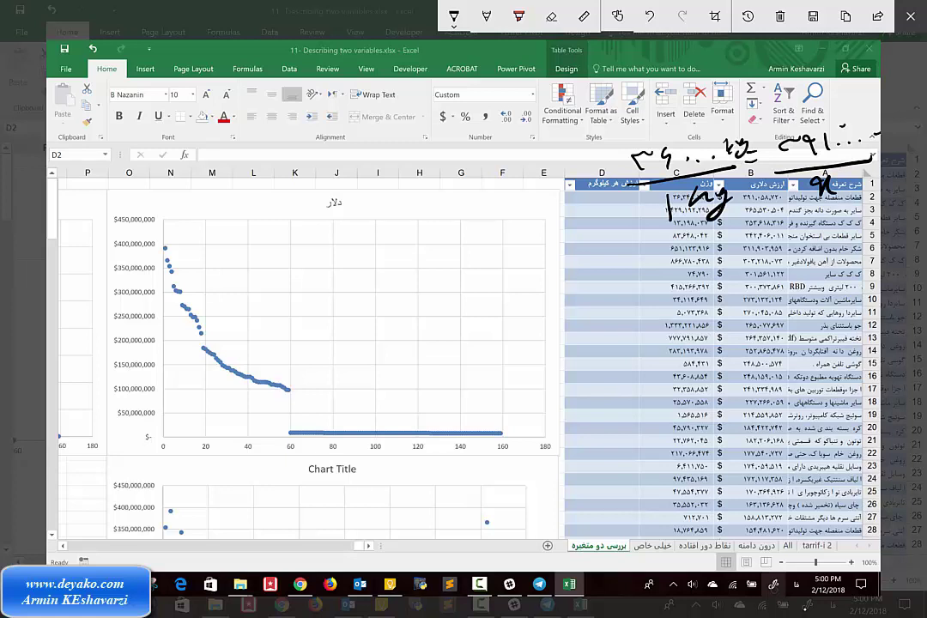
mouse_move(850, 124)
left_mouse_down()
mouse_move(867, 134)
mouse_move(855, 120)
mouse_move(864, 117)
left_mouse_up()
- Jot a handwritten per-kg calculation with its kg unit beside row 12
mouse_move(598, 321)
left_mouse_down()
mouse_move(646, 336)
mouse_move(670, 320)
mouse_move(692, 341)
mouse_move(755, 330)
mouse_move(764, 339)
left_mouse_up()
left_click_drag(778, 322, 790, 343)
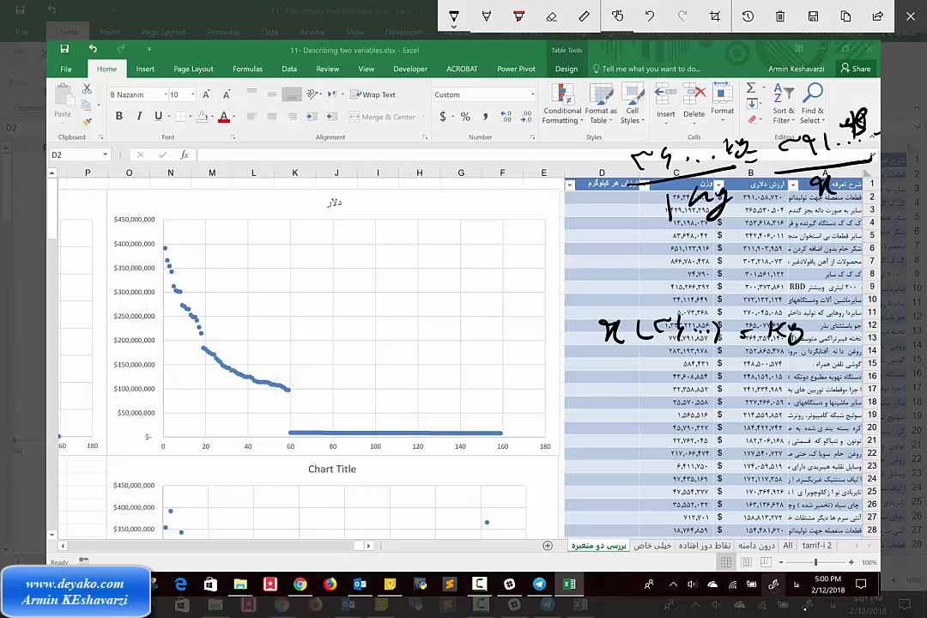
mouse_move(573, 326)
left_mouse_down()
mouse_move(571, 343)
mouse_move(580, 344)
left_mouse_up()
left_click_drag(723, 308, 748, 319)
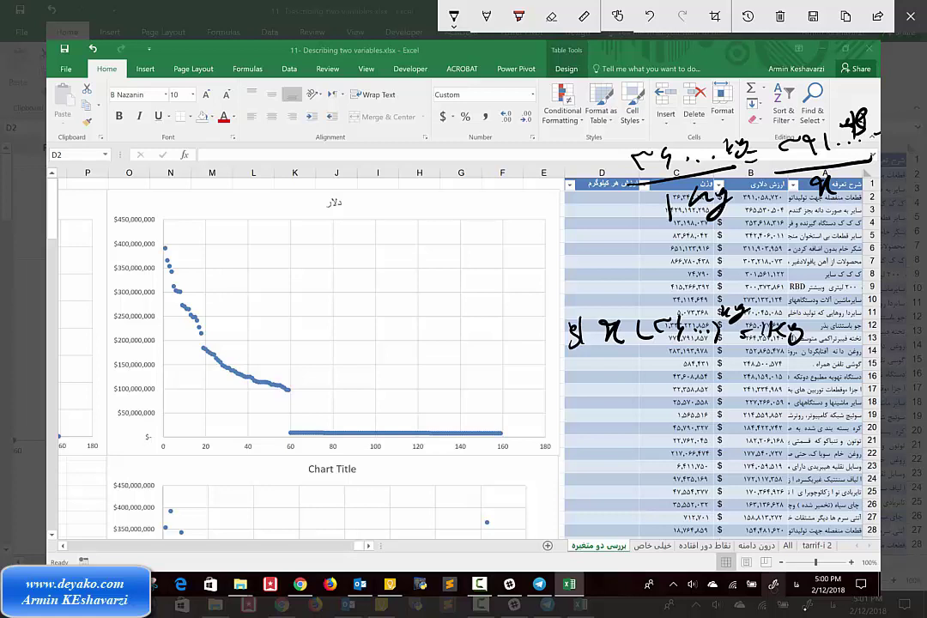
left_click_drag(814, 328, 827, 335)
mouse_move(832, 331)
left_mouse_down()
mouse_move(854, 327)
mouse_move(874, 339)
left_mouse_up()
- Write x = dollar value ÷ weight, cross out the mistaken kg note, and close the sketch
mouse_move(583, 411)
left_mouse_down()
mouse_move(591, 428)
mouse_move(598, 412)
mouse_move(628, 423)
left_mouse_up()
left_click_drag(615, 426, 629, 427)
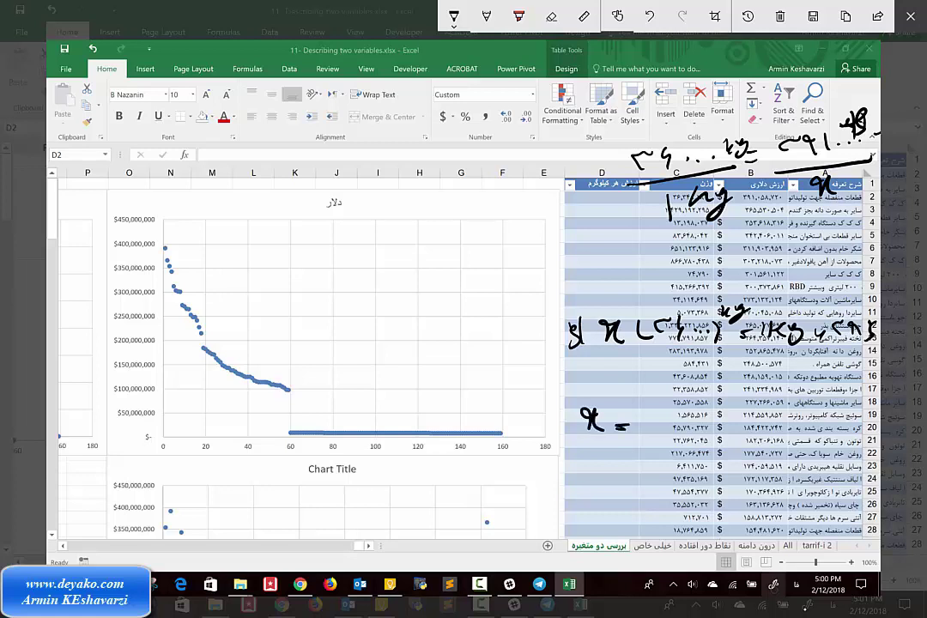
left_click_drag(583, 330, 555, 363)
left_click_drag(728, 296, 736, 334)
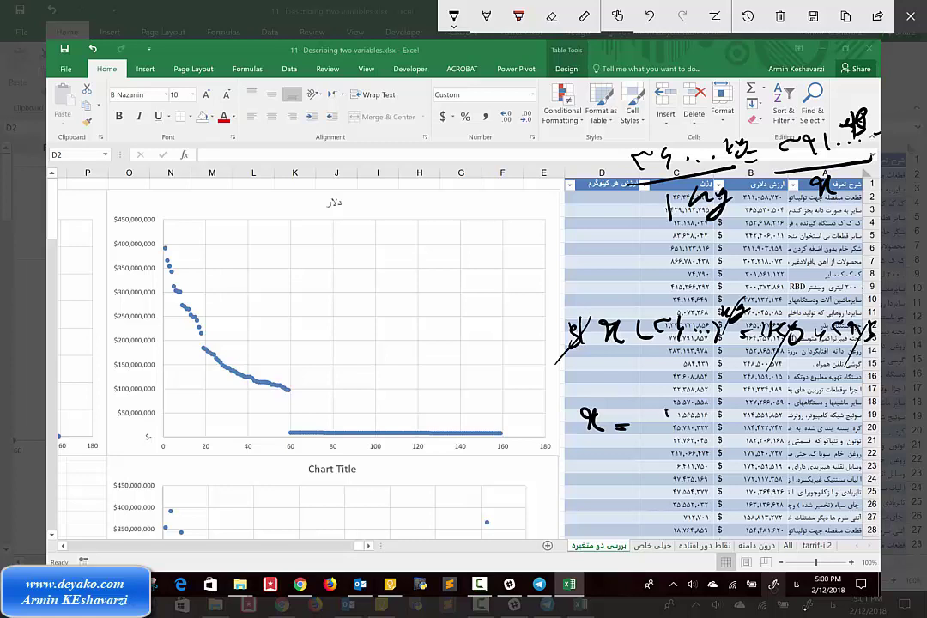
mouse_move(659, 416)
left_mouse_down()
mouse_move(673, 426)
mouse_move(712, 424)
mouse_move(763, 400)
left_mouse_up()
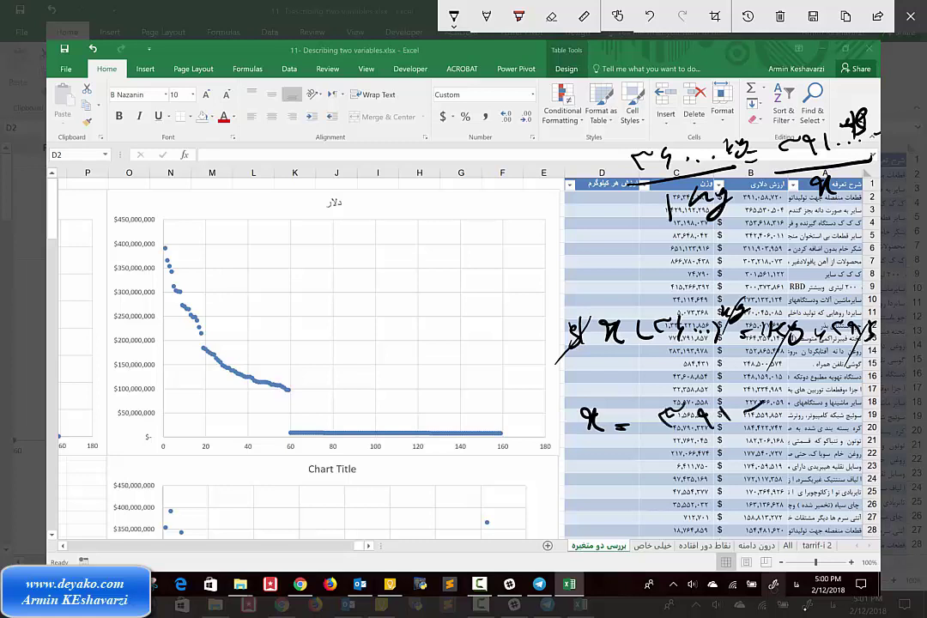
left_click_drag(651, 441, 768, 433)
left_click_drag(679, 459, 712, 470)
left_click_drag(721, 464, 738, 476)
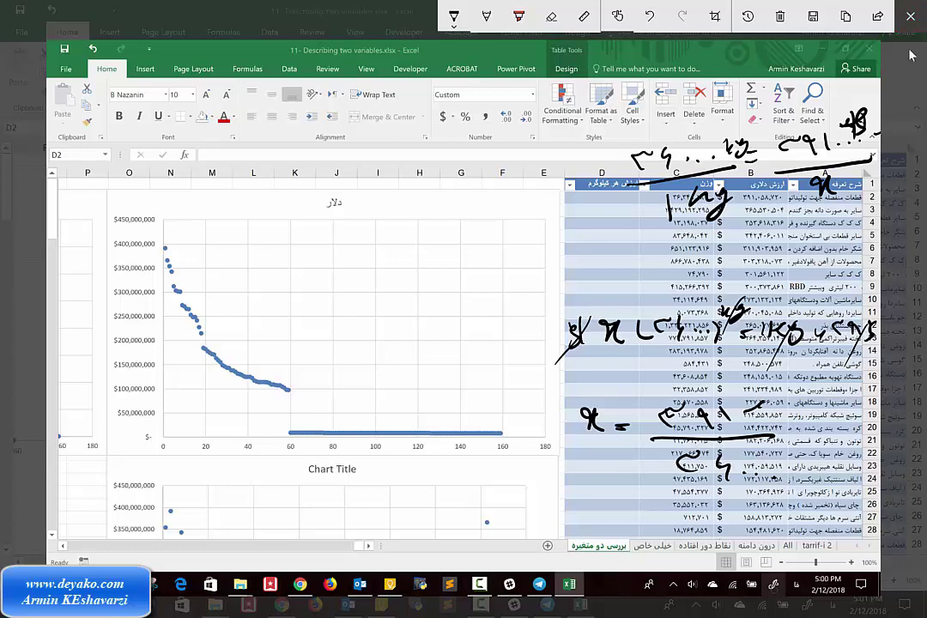
left_click(910, 16)
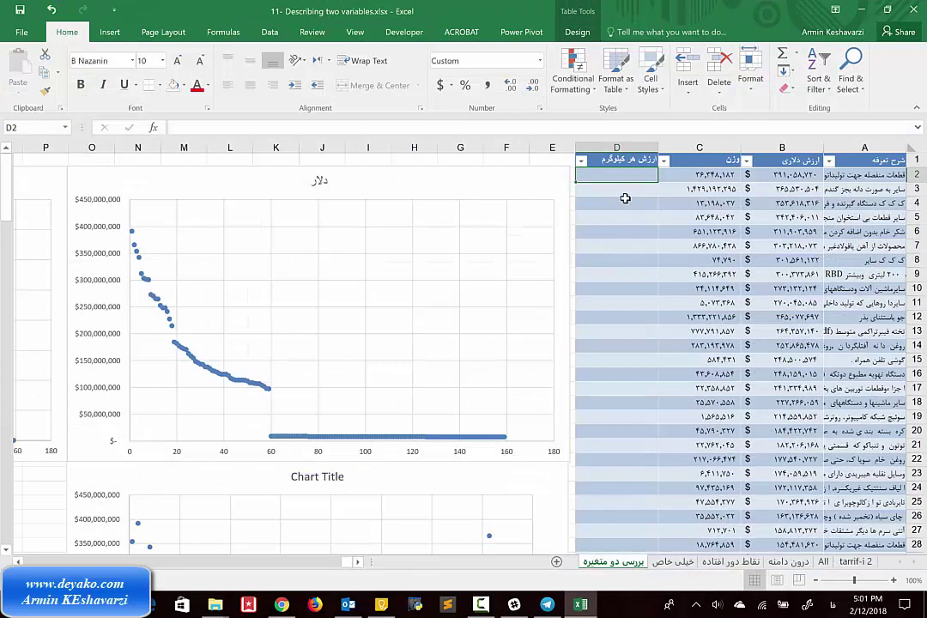
- Enter =B2/C2 in D2 to compute value per kg for every row, then select the results
type("=")
left_click(784, 175)
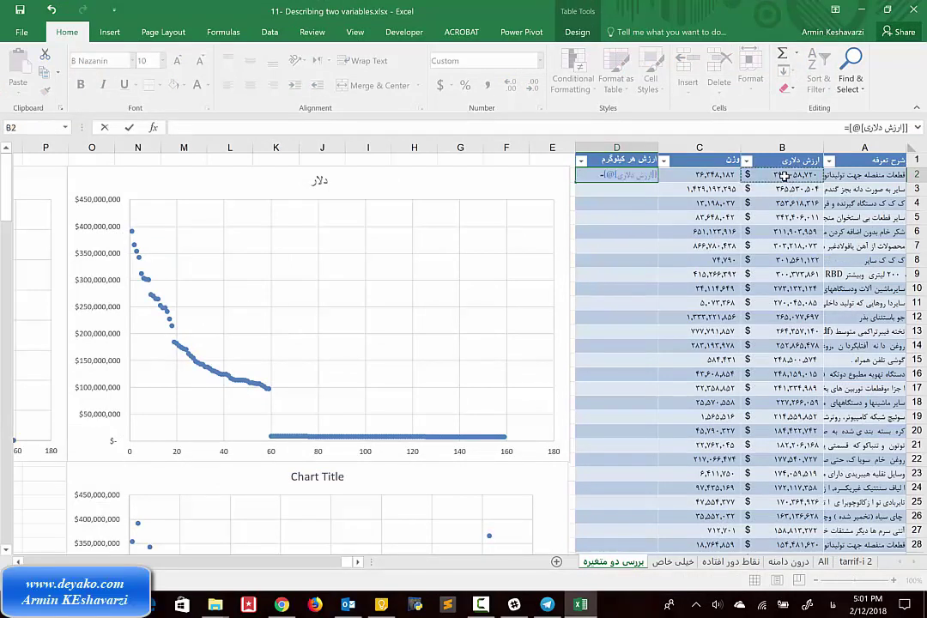
type("/")
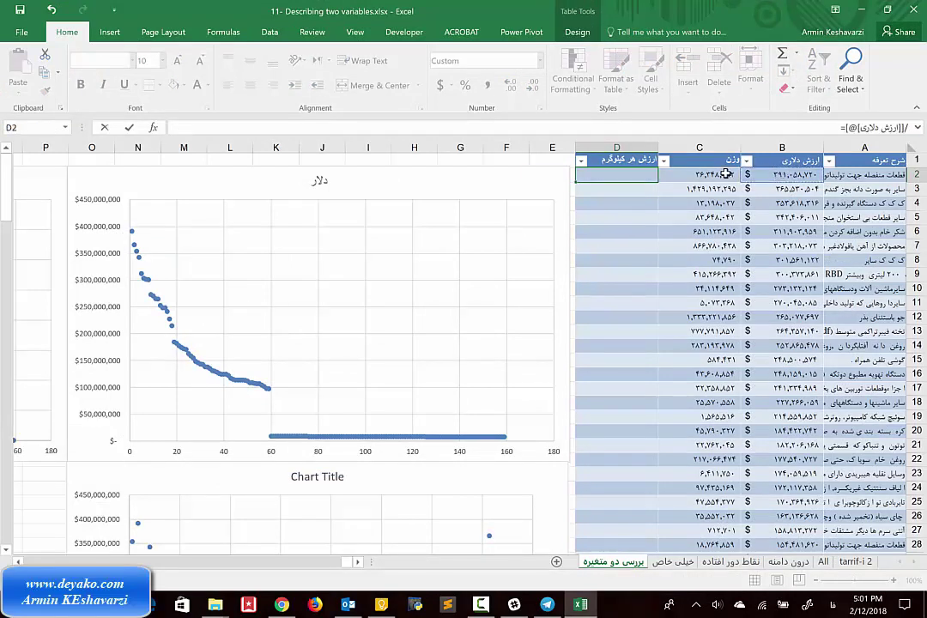
left_click(725, 174)
key("Return")
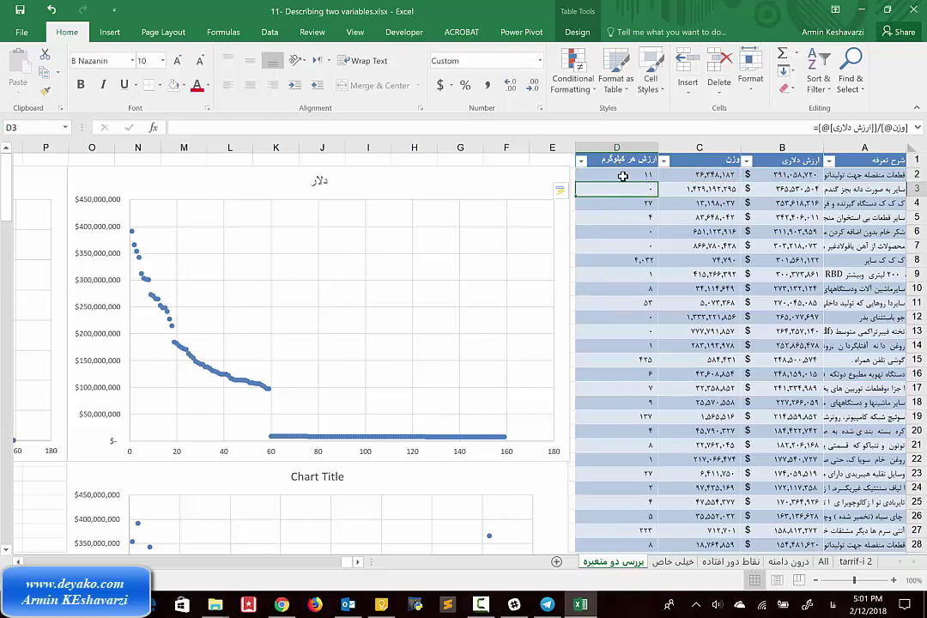
left_click(628, 171)
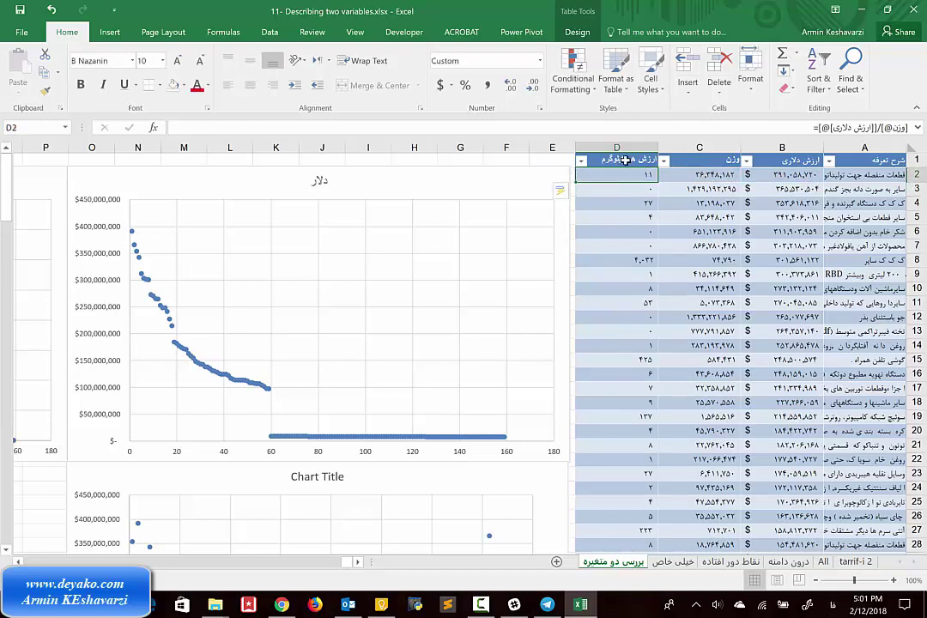
left_click(627, 151)
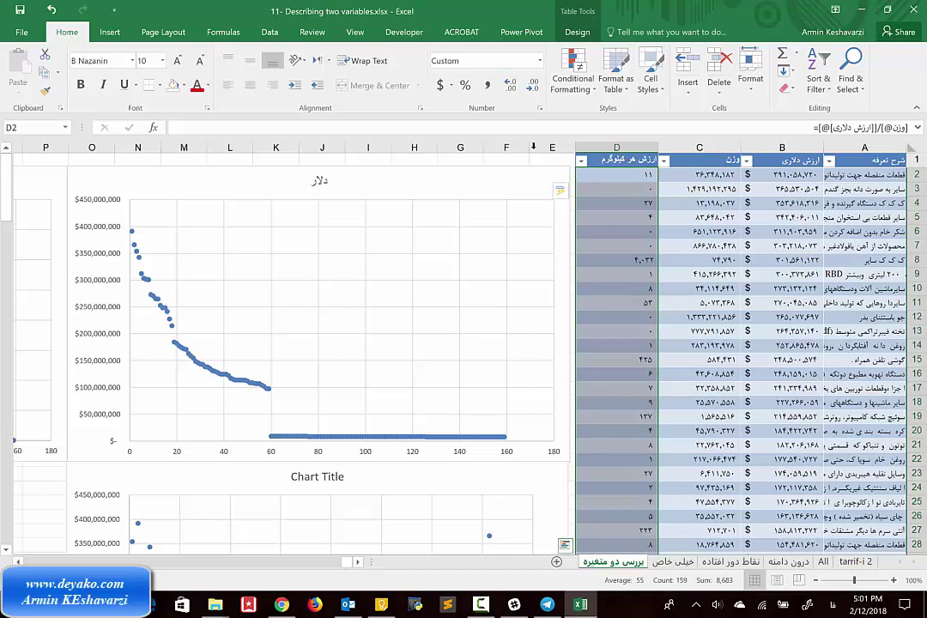
left_click(110, 32)
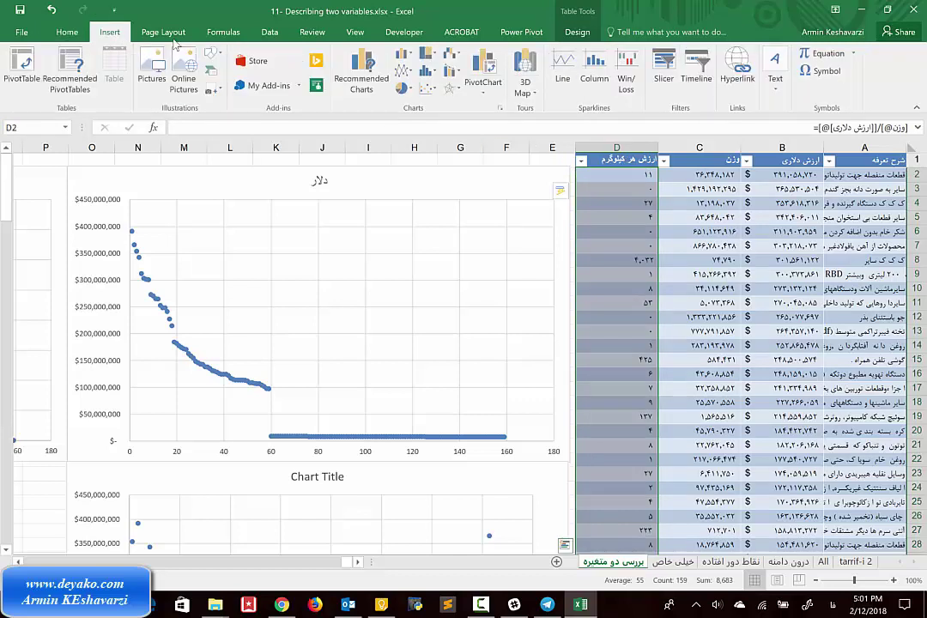
- Insert a scatter chart of column D's value-per-kg data and drag it below the left chart
left_click(426, 88)
left_click(431, 129)
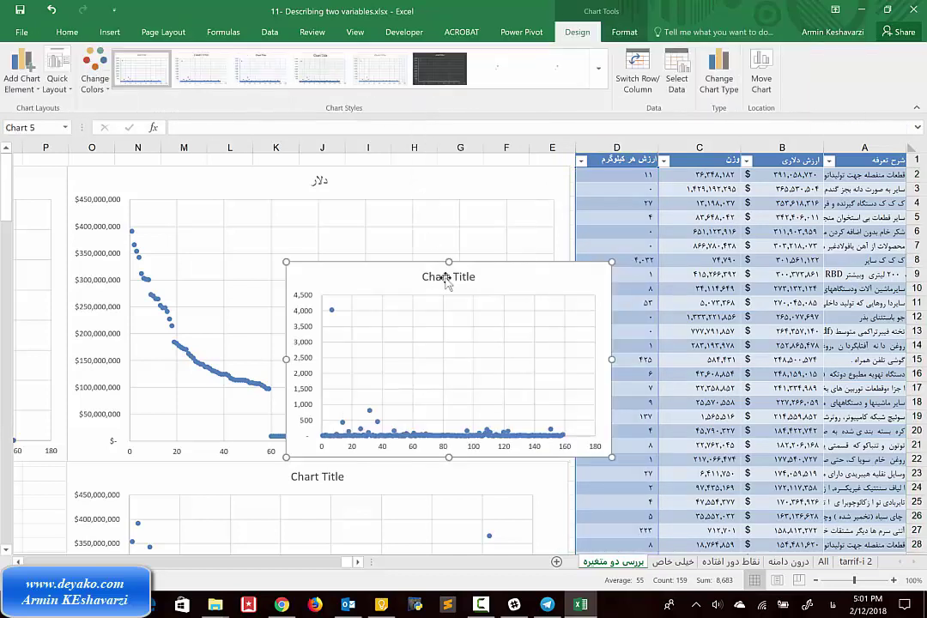
scroll(481, 278, "left", 5)
scroll(480, 279, "down", 1)
scroll(446, 279, "left", 2)
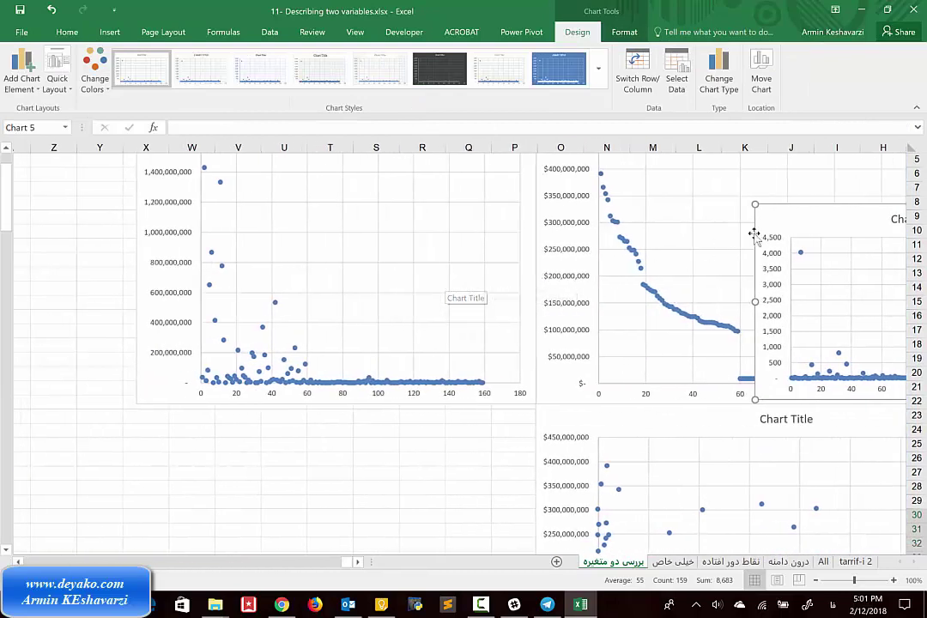
mouse_move(803, 215)
left_mouse_down()
mouse_move(251, 440)
mouse_move(258, 413)
left_mouse_up()
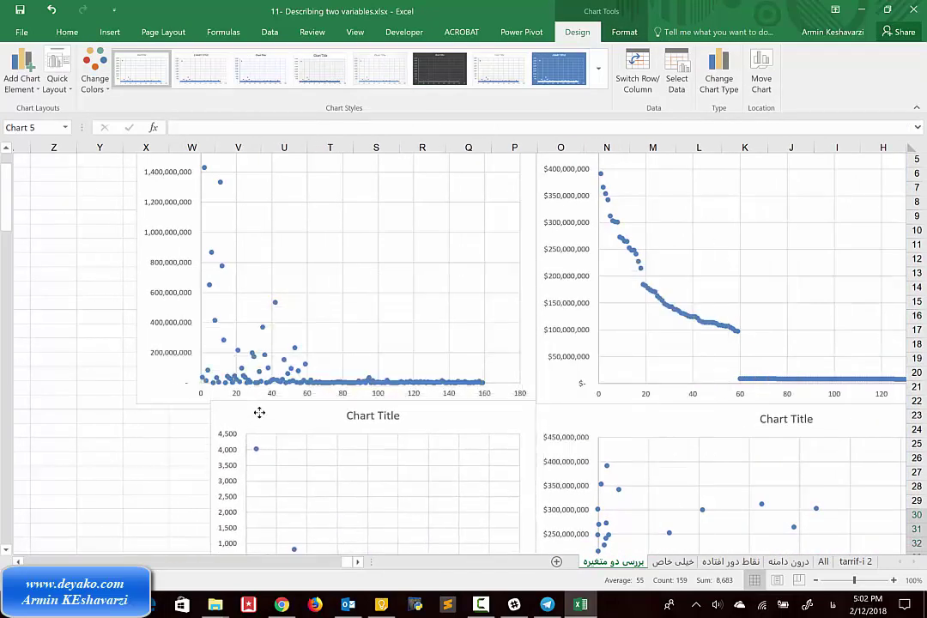
scroll(259, 414, "down", 5)
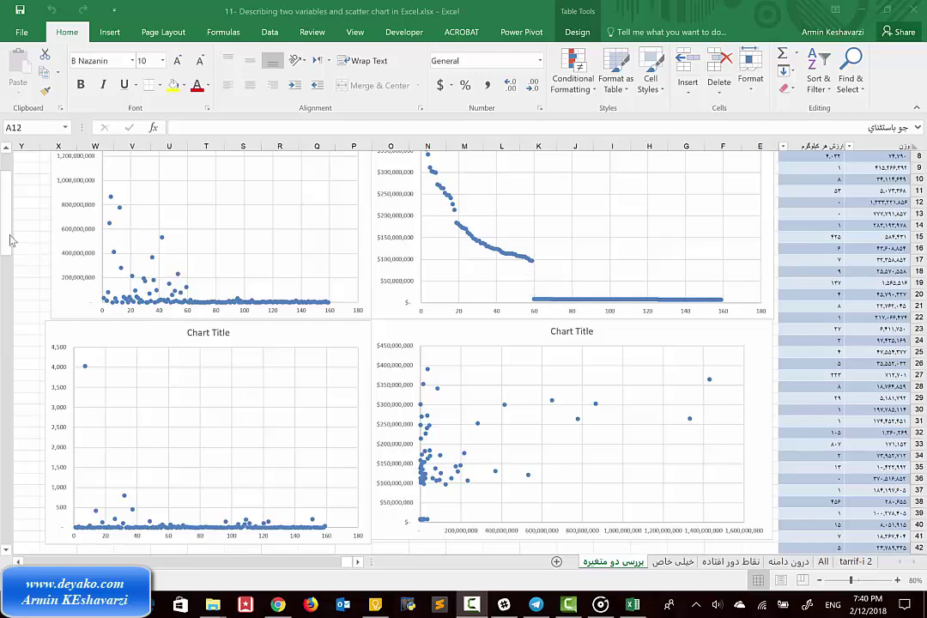
- Sort the table by the وزن column from largest to smallest
left_click_drag(8, 183, 5, 153)
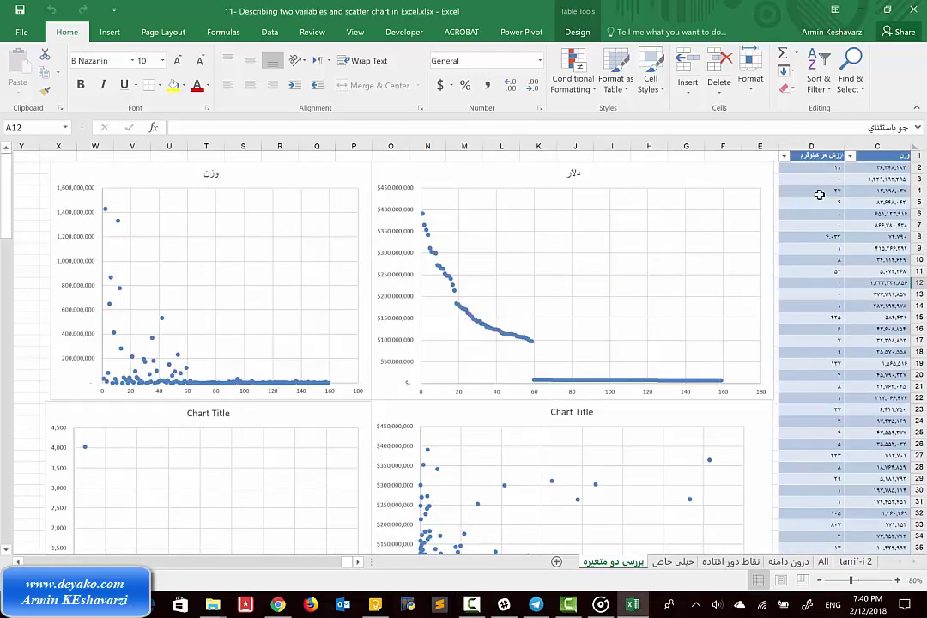
left_click(849, 156)
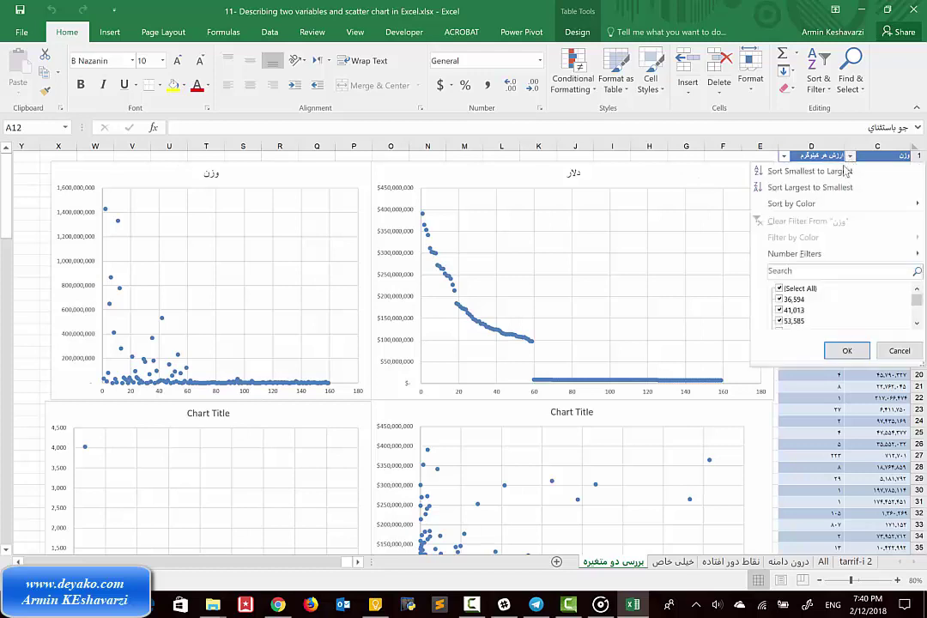
left_click(795, 187)
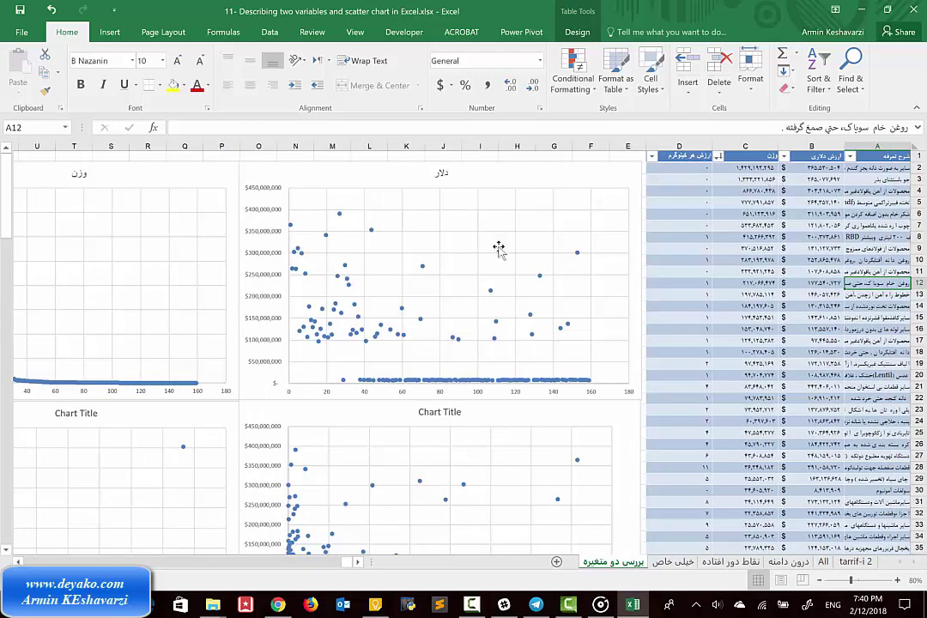
scroll(268, 347, "left", 5)
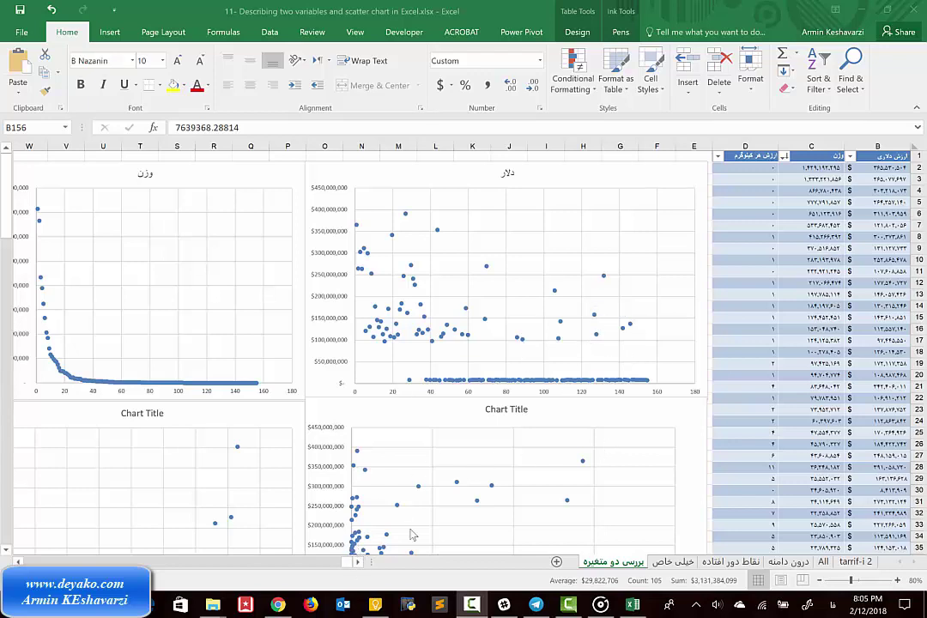
left_click(357, 561)
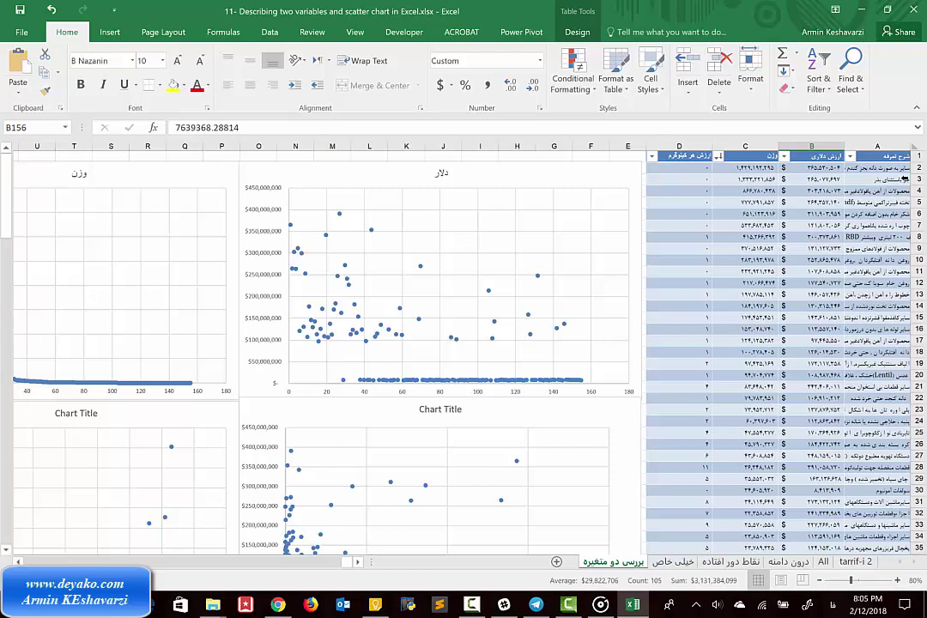
left_click(904, 179)
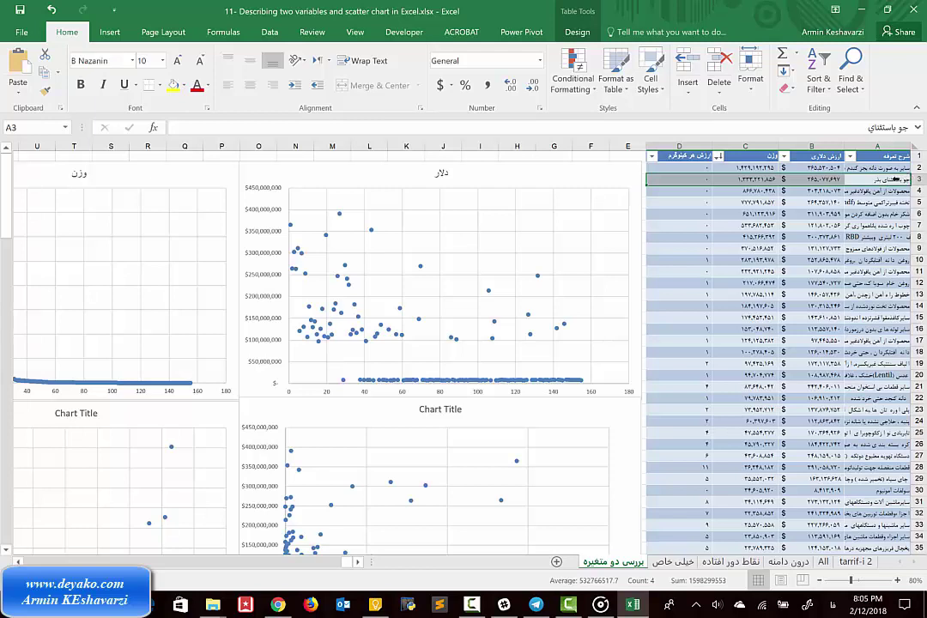
left_click(698, 179)
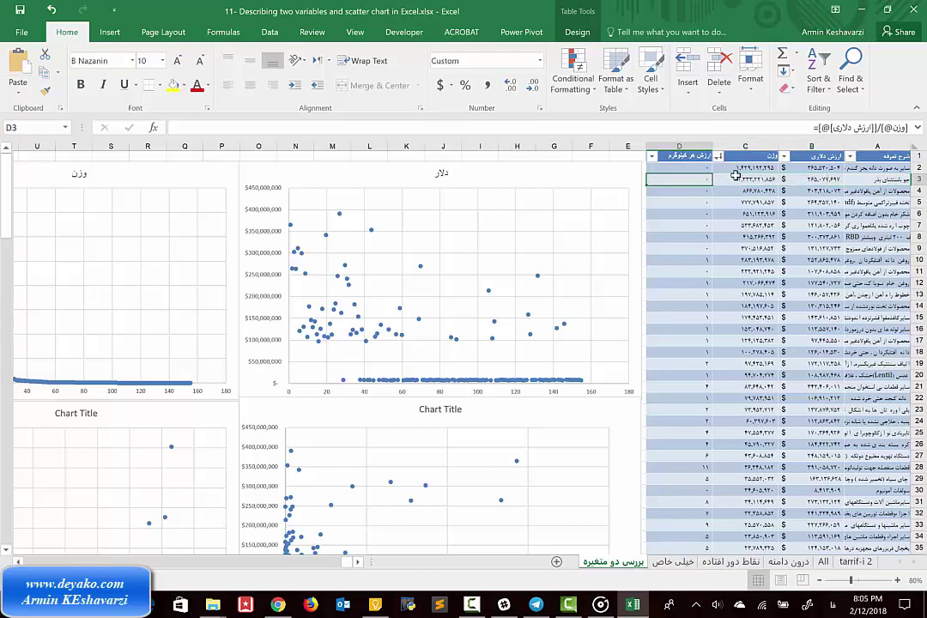
left_click(879, 177)
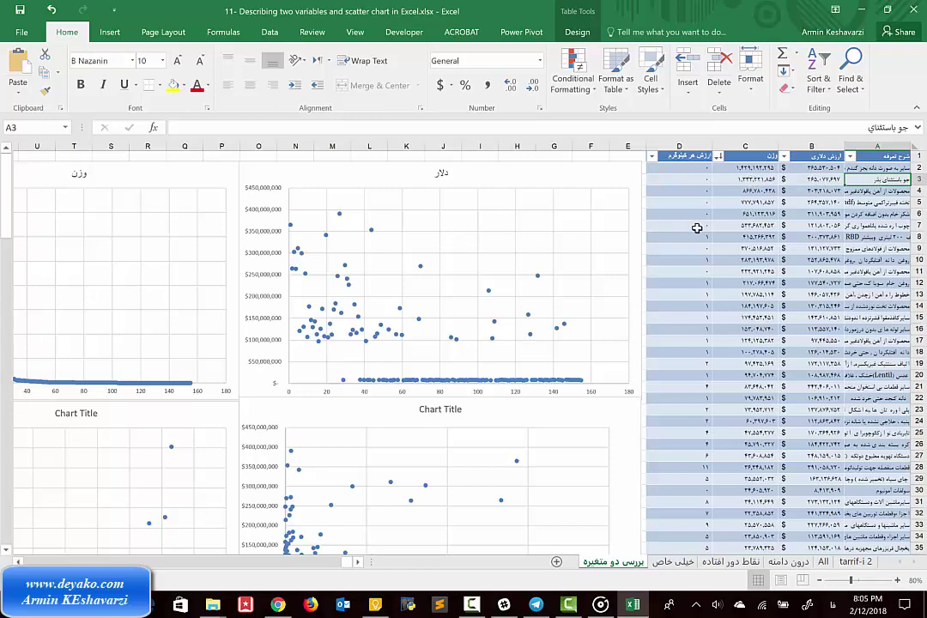
scroll(678, 233, "down", 2)
scroll(704, 234, "down", 1)
scroll(705, 235, "left", 3)
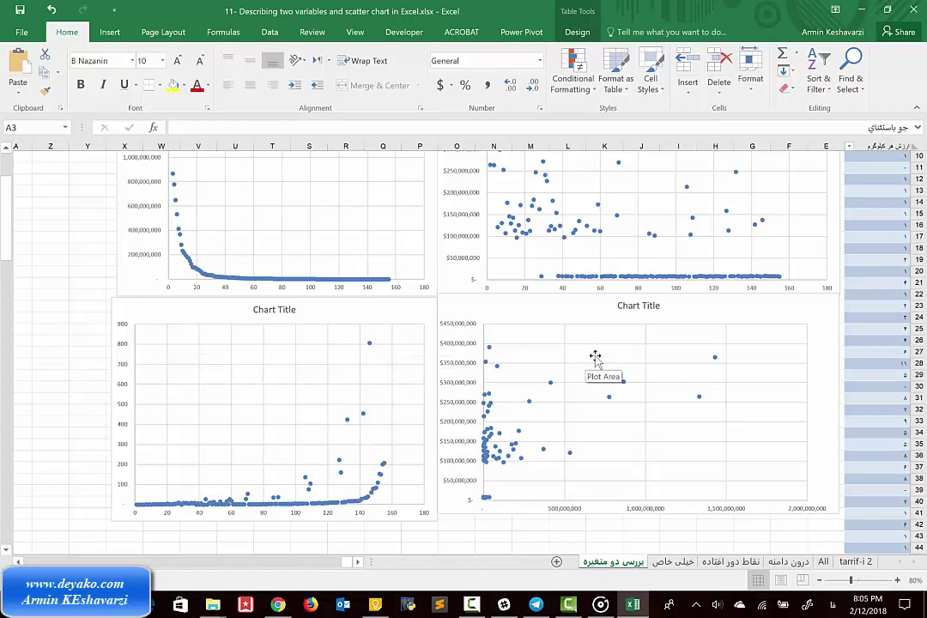
key("ctrl+BackSpace")
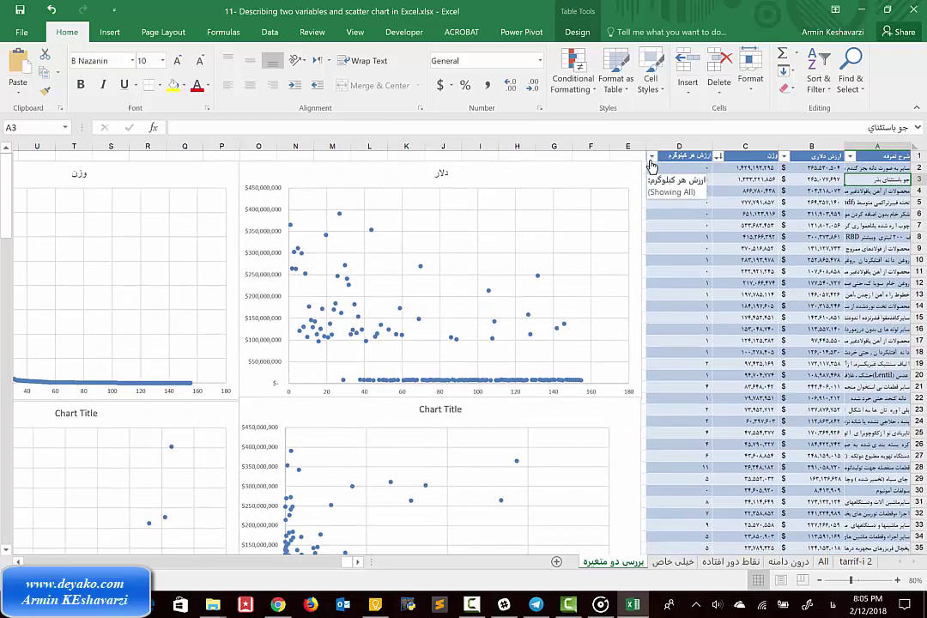
left_click(653, 158)
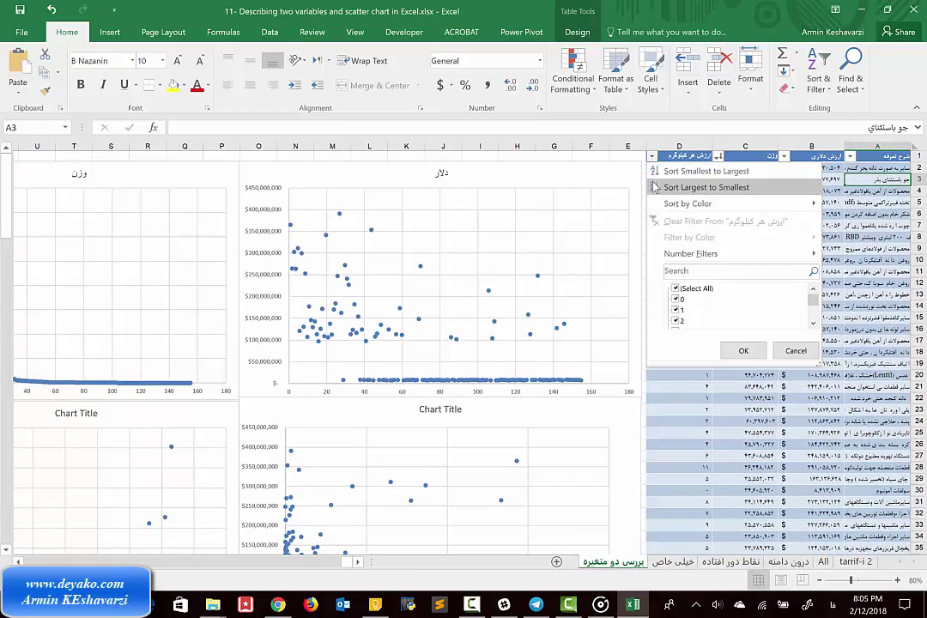
left_click(656, 187)
scroll(449, 260, "down", 2)
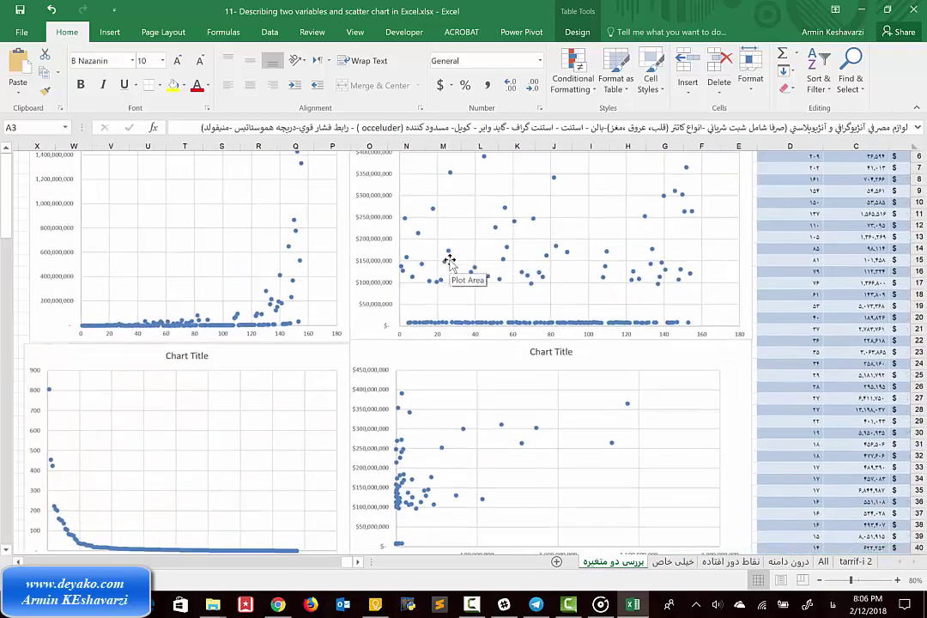
scroll(449, 260, "down", 3)
scroll(449, 261, "left", 2)
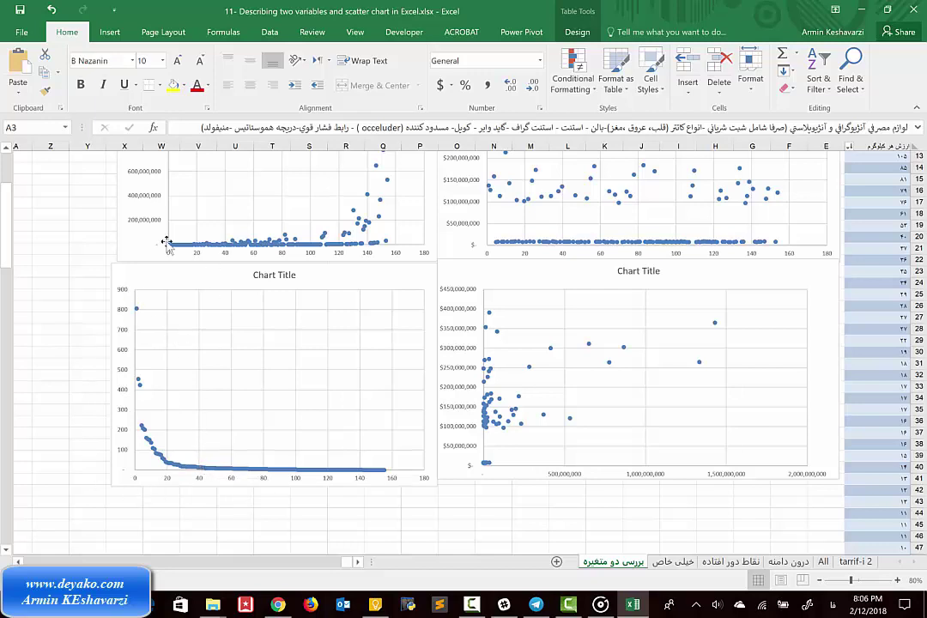
scroll(472, 369, "right", 5)
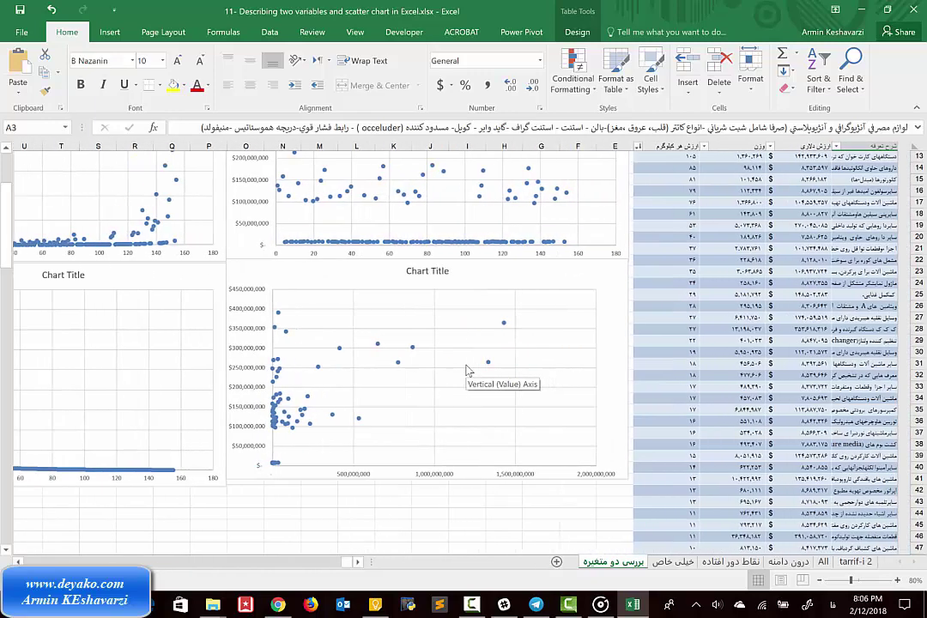
scroll(468, 371, "up", 4)
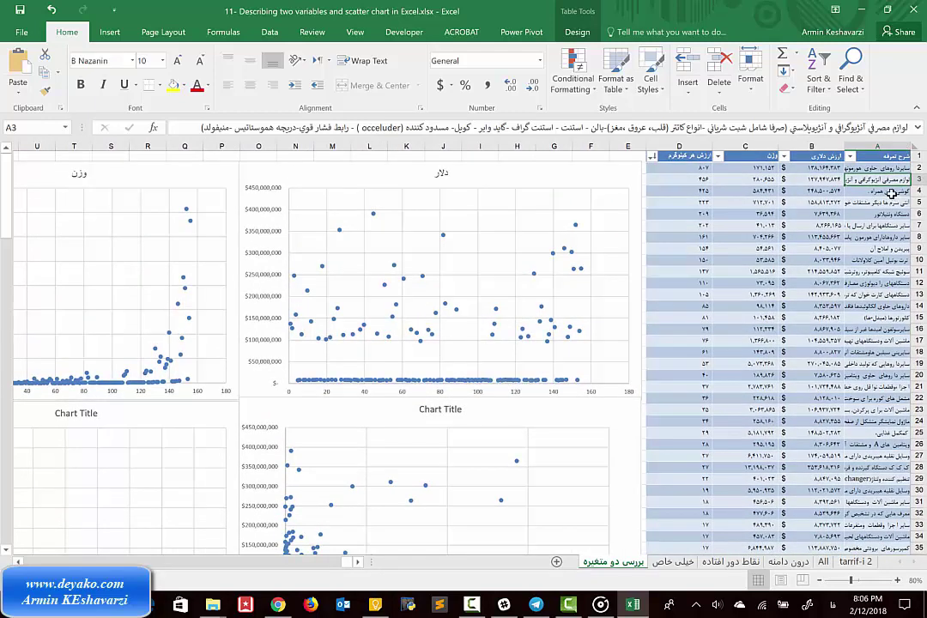
left_click(891, 193)
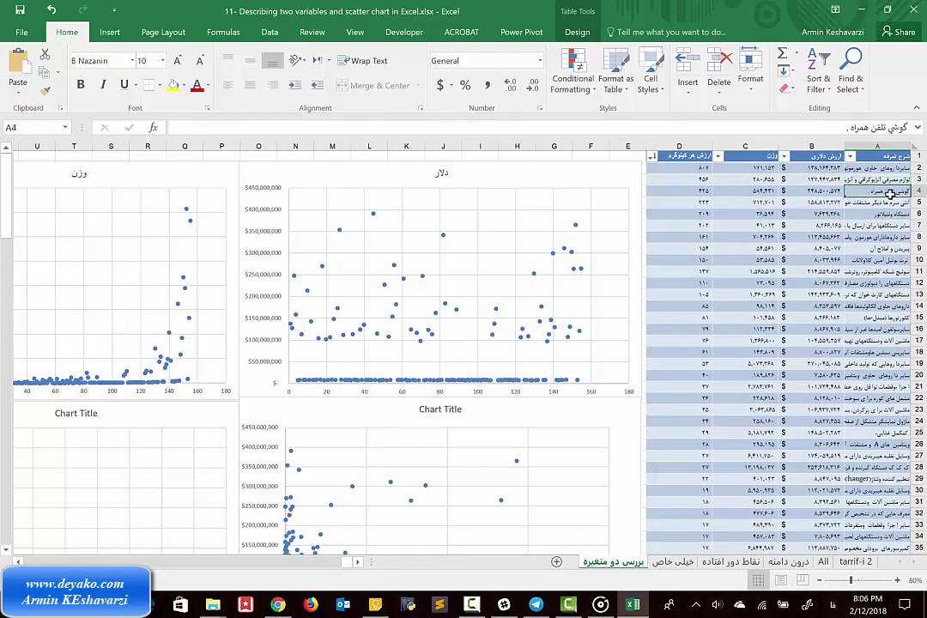
key("Down")
key("Down")
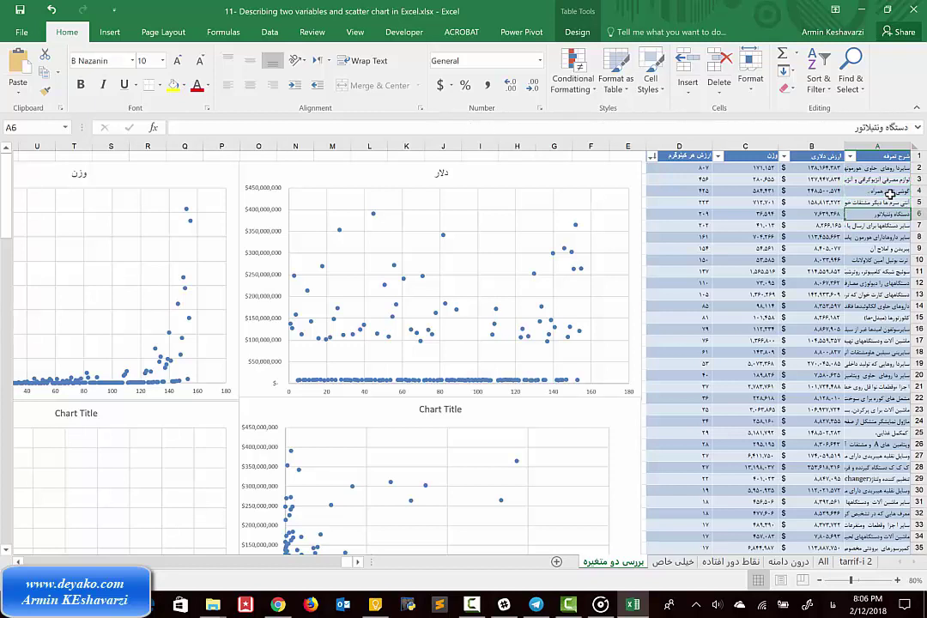
key("Down")
key("Down")
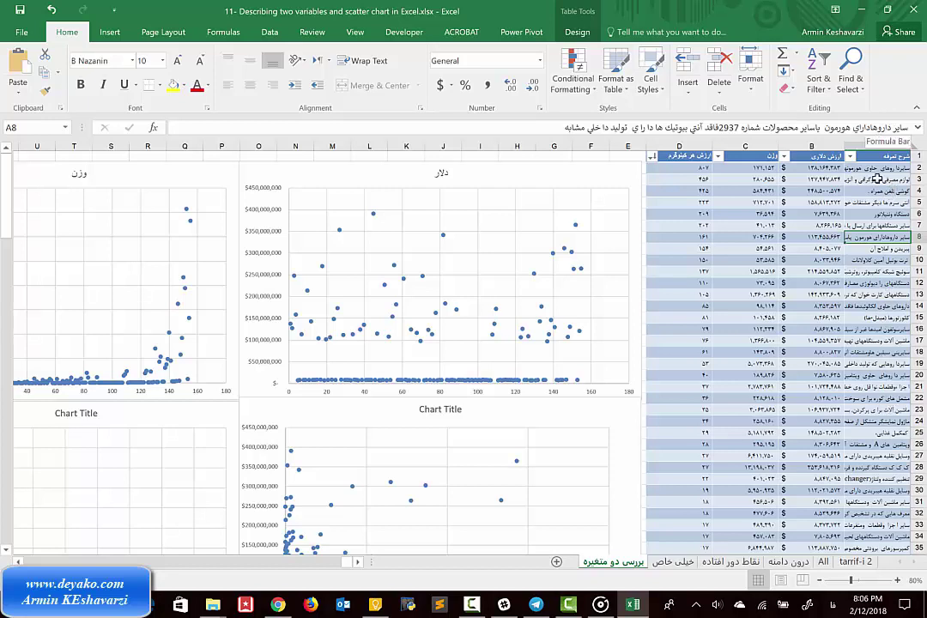
scroll(858, 332, "down", 3)
scroll(859, 331, "down", 4)
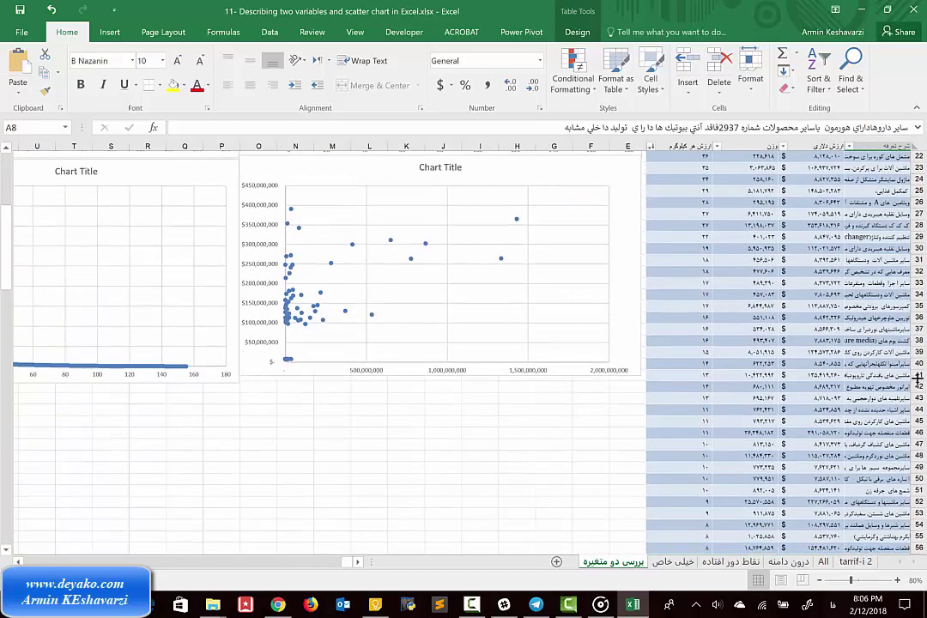
left_click(918, 363)
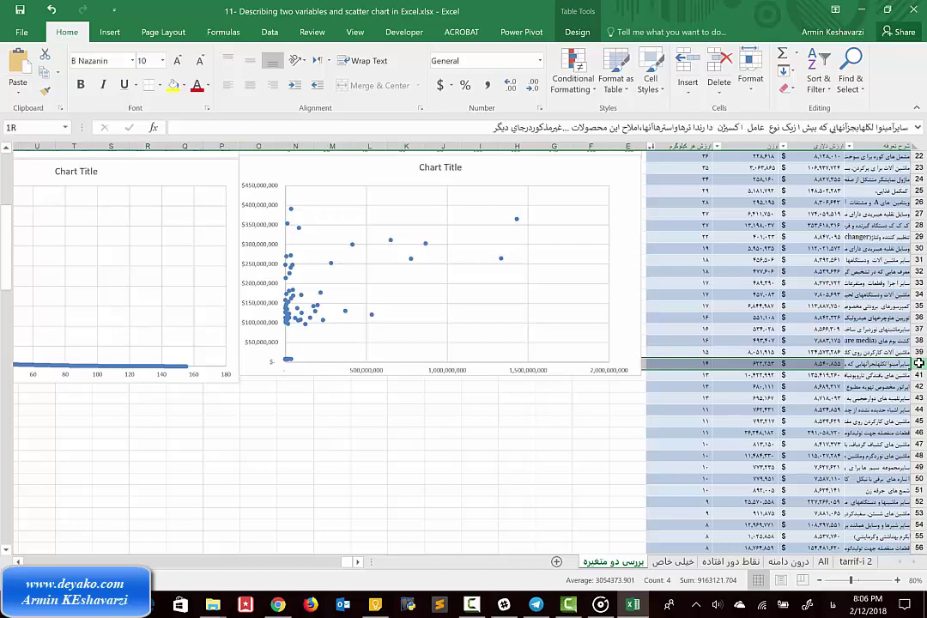
left_click(919, 375)
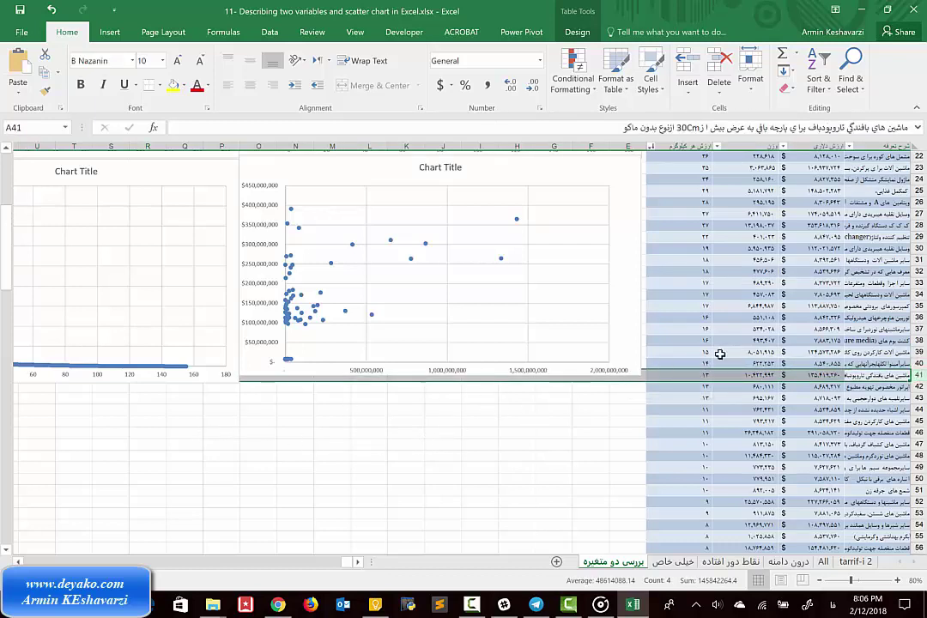
scroll(844, 243, "up", 7)
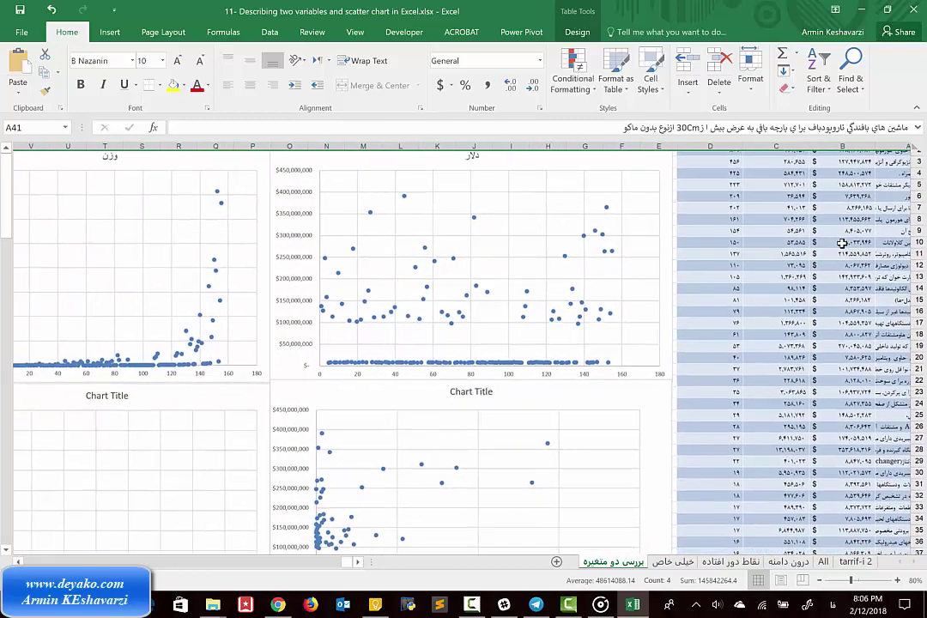
scroll(841, 239, "down", 2)
scroll(843, 241, "down", 6)
scroll(850, 291, "up", 5)
scroll(869, 438, "up", 1)
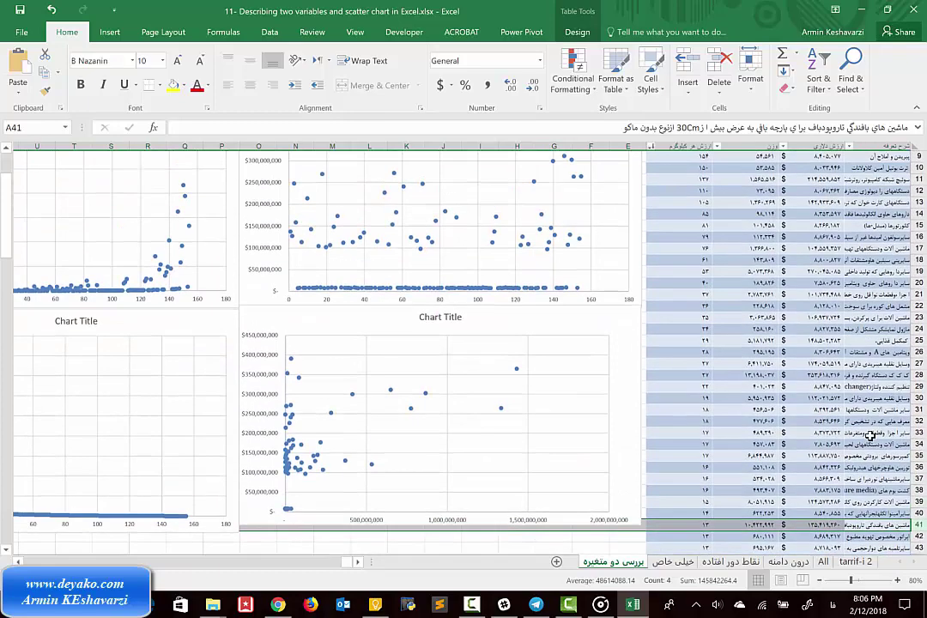
scroll(869, 438, "down", 6)
scroll(869, 435, "up", 2)
scroll(869, 436, "up", 7)
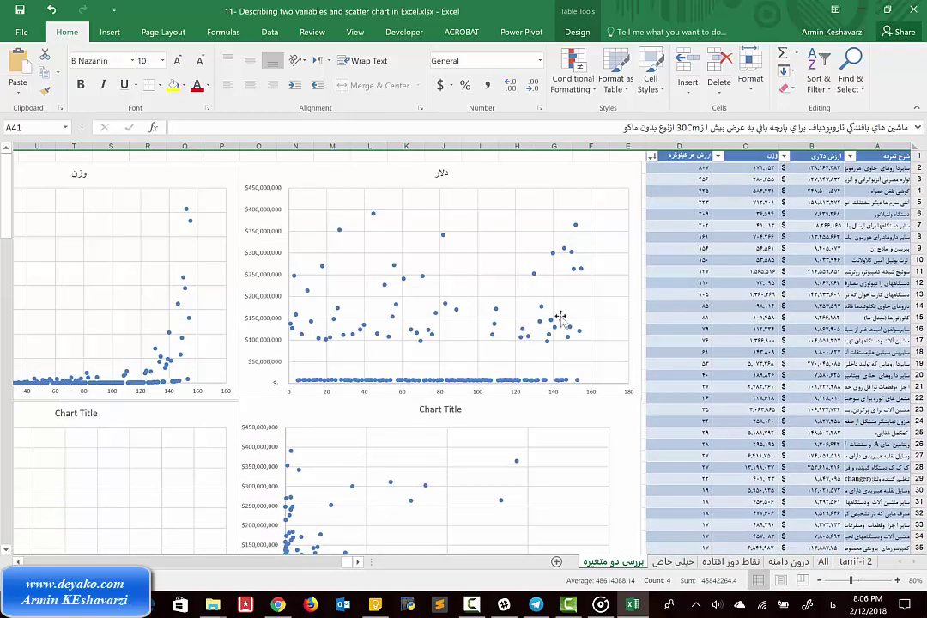
scroll(331, 406, "down", 3)
scroll(331, 406, "left", 3)
scroll(331, 406, "right", 1)
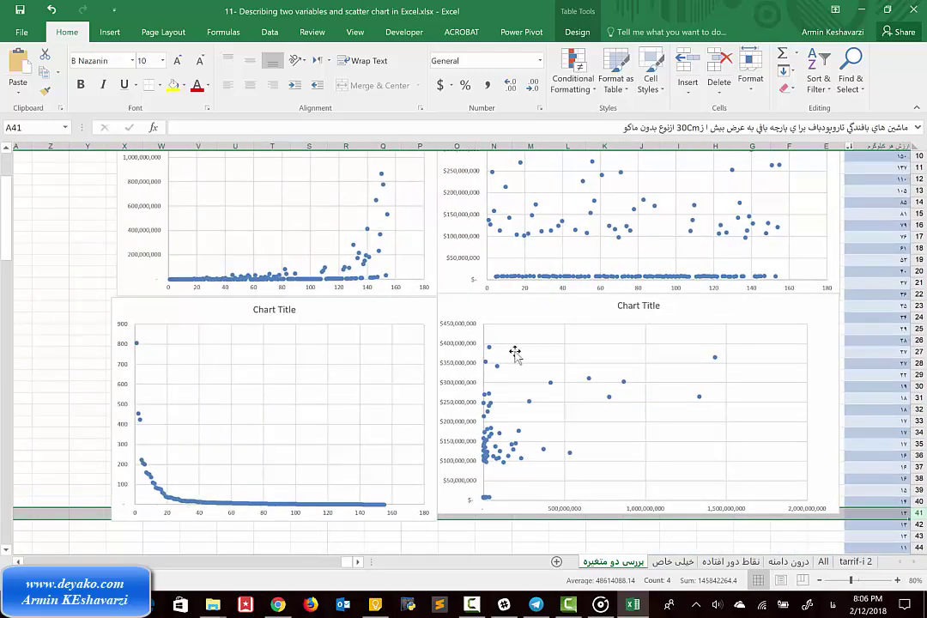
scroll(518, 355, "up", 3)
scroll(517, 355, "right", 3)
scroll(514, 352, "down", 3)
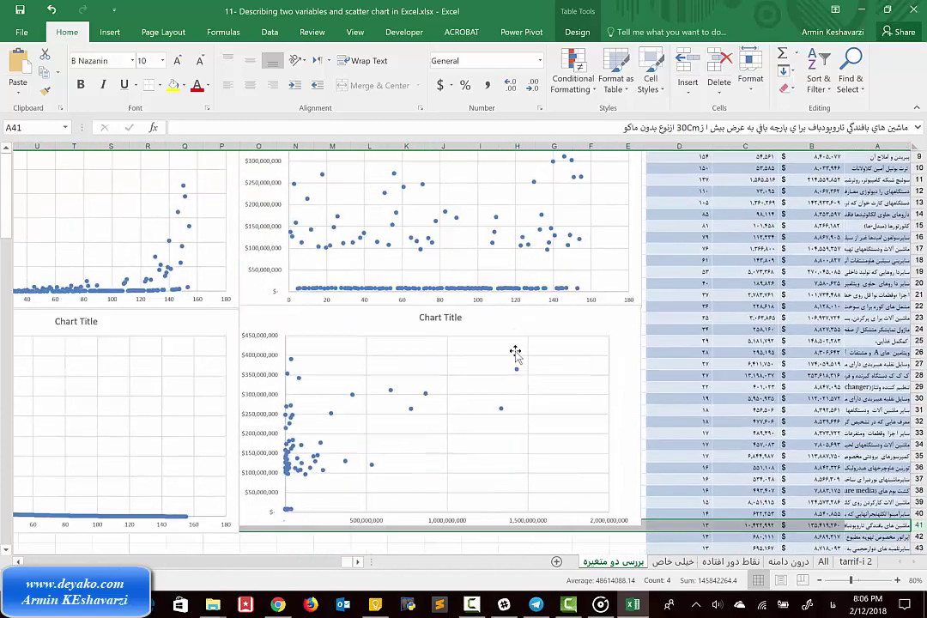
scroll(515, 351, "down", 2)
scroll(515, 352, "left", 3)
scroll(515, 352, "up", 5)
scroll(515, 352, "down", 3)
scroll(514, 352, "right", 4)
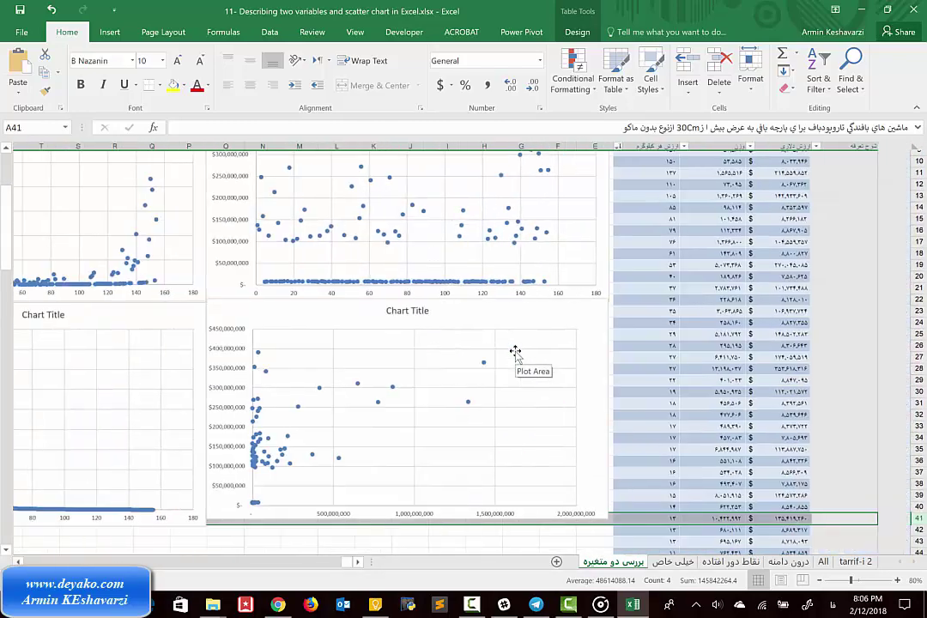
scroll(515, 352, "left", 1)
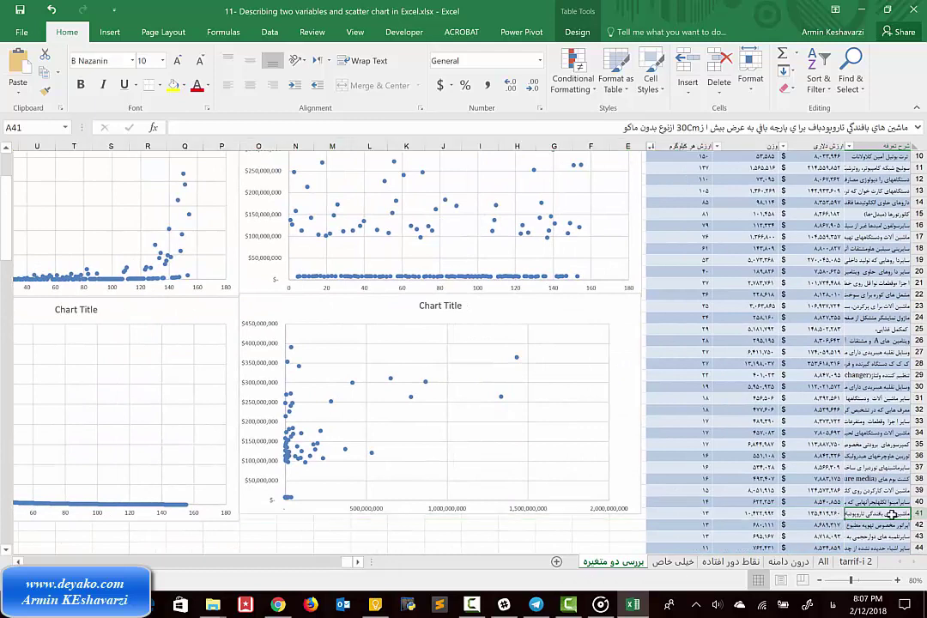
- Copy the top-value rows across columns A to D and add a new right-to-left sheet
key("ctrl+shift+Left")
key("ctrl+shift+Down")
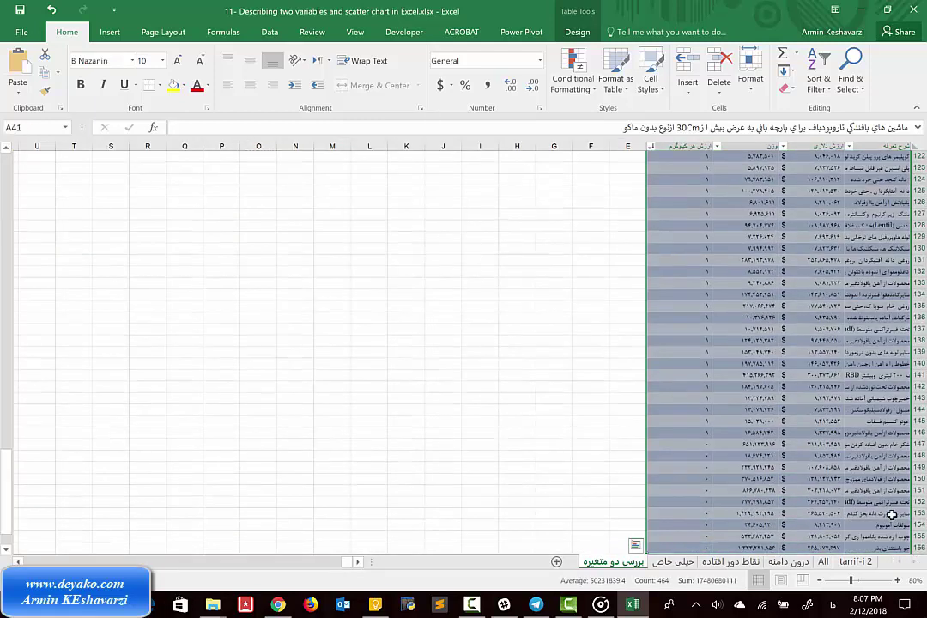
key("ctrl+c")
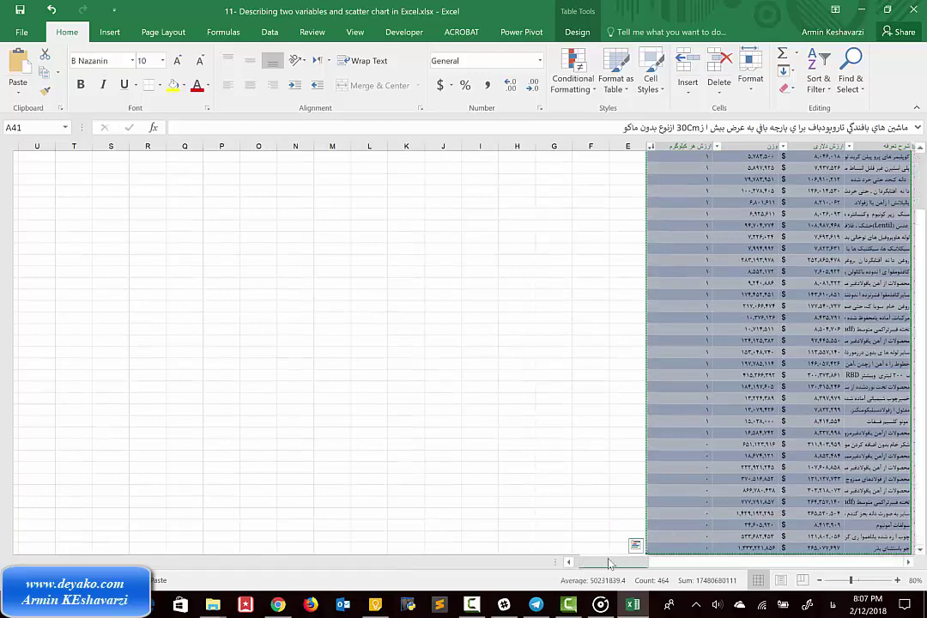
left_click(557, 563)
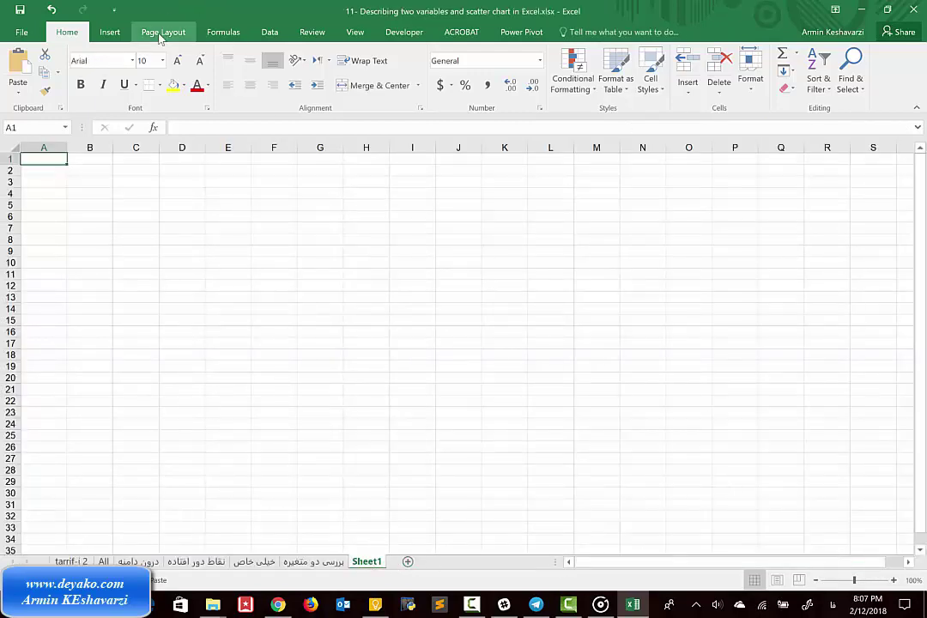
left_click(137, 33)
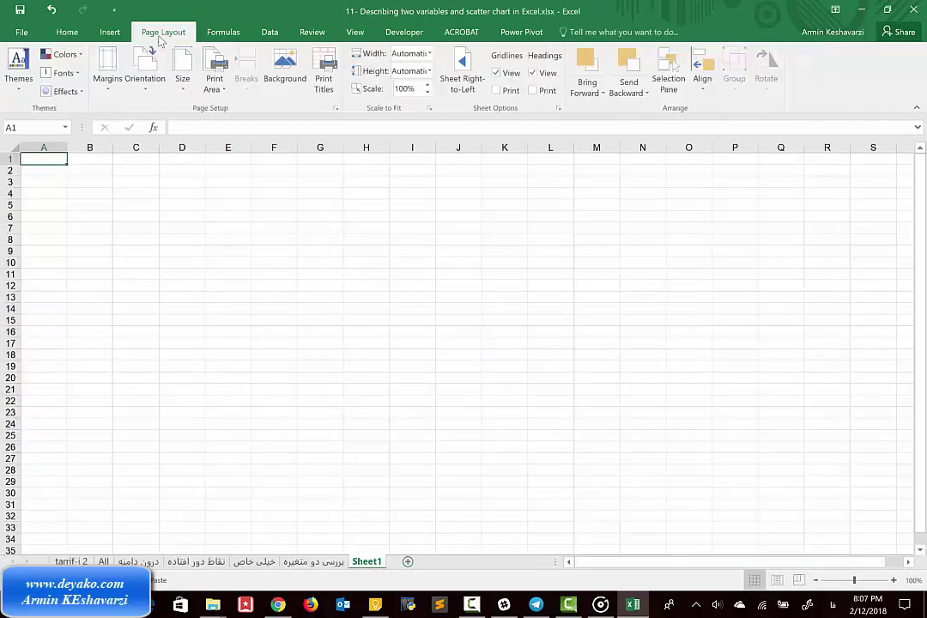
left_click(462, 69)
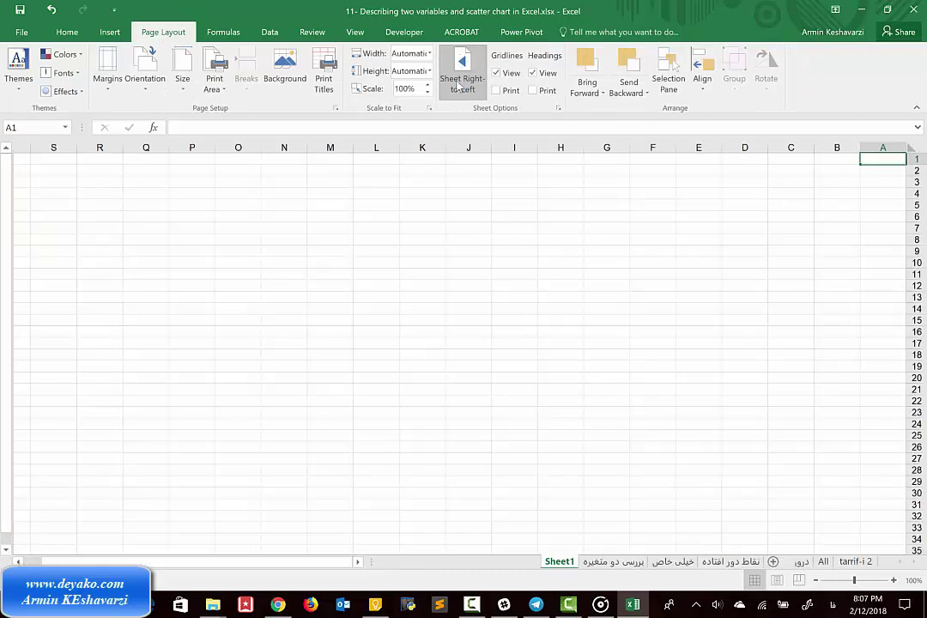
- Paste the copied rows into the new Sheet1 starting at cell A2
left_click(888, 172)
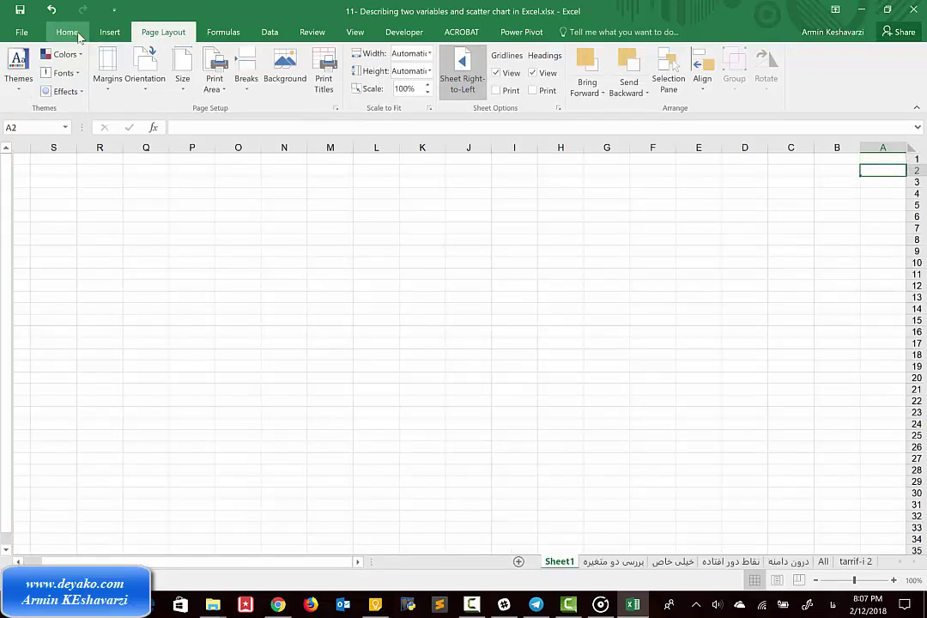
left_click(69, 32)
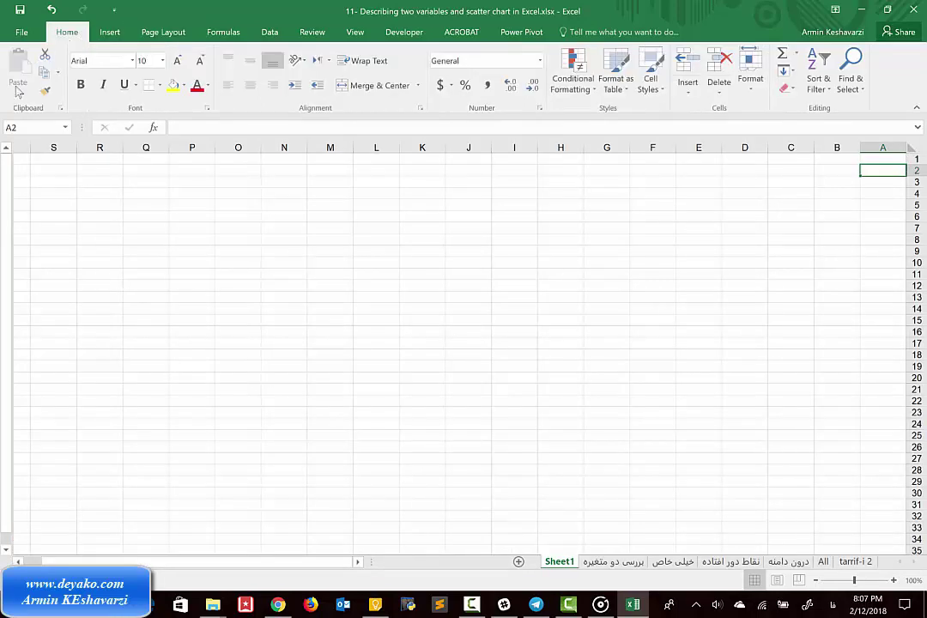
left_click(630, 562)
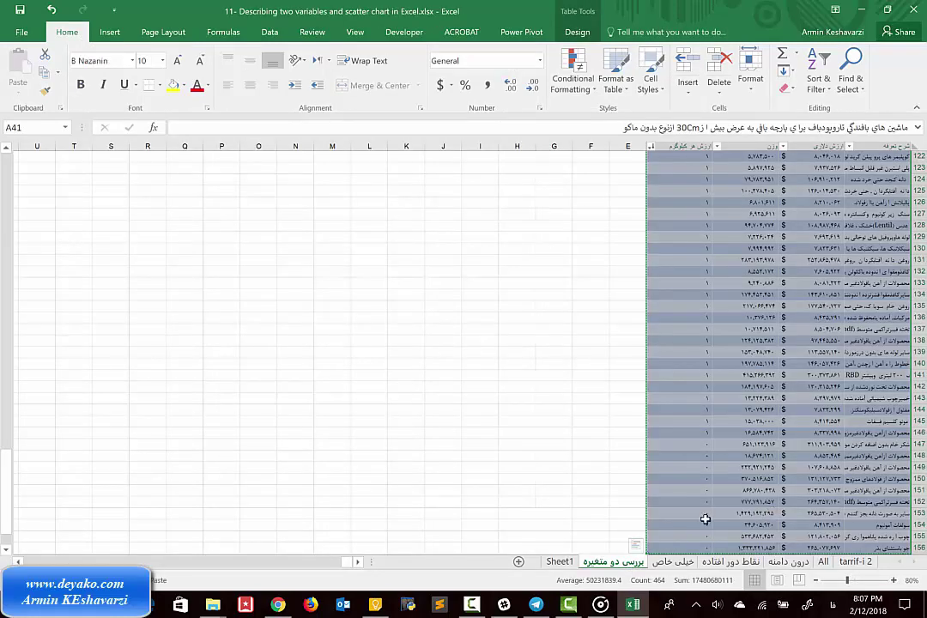
left_click(562, 563)
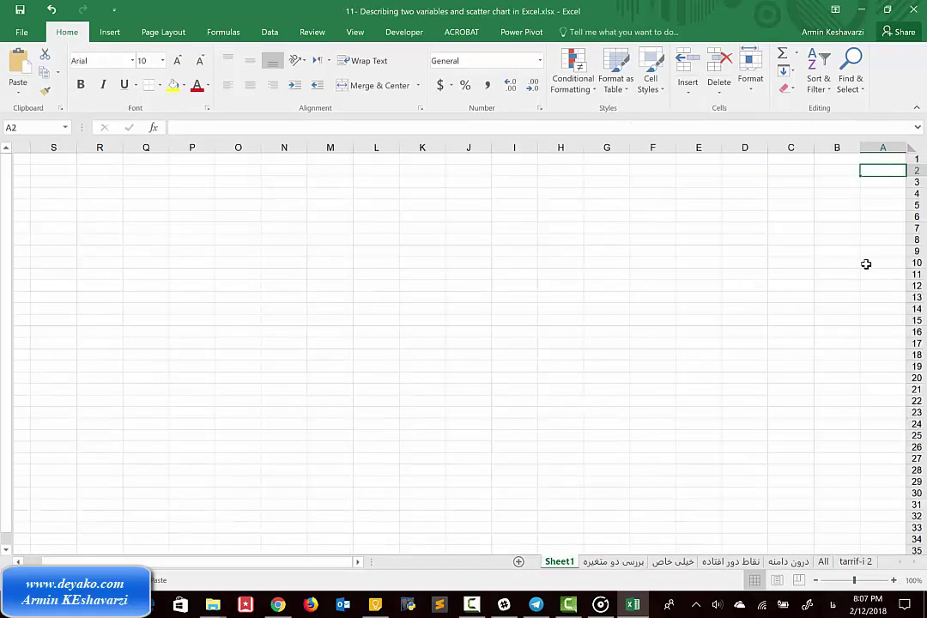
key("ctrl+v")
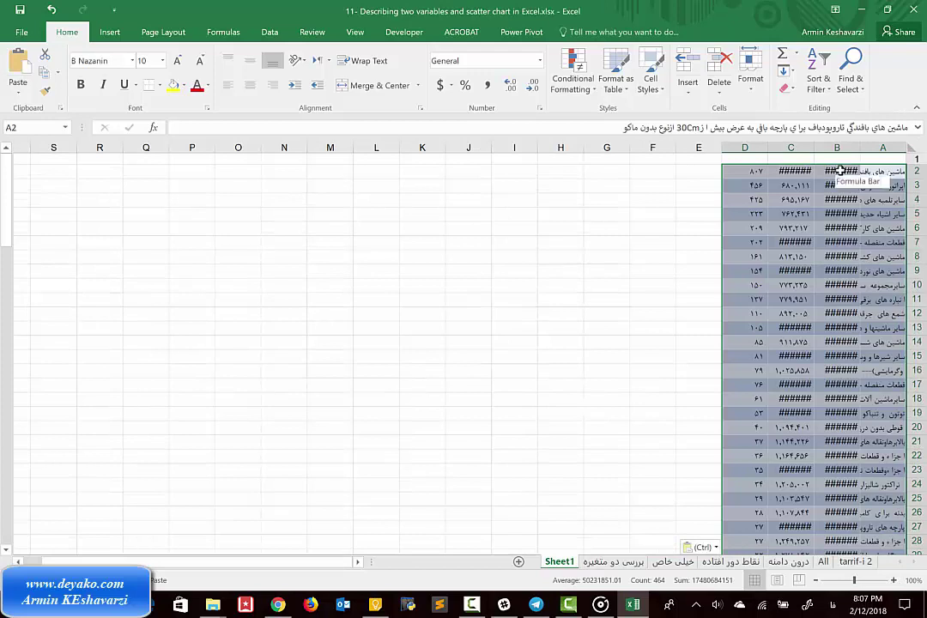
- AutoFit columns B and C so the dollar values and weights display, then return to A1
left_click(828, 172)
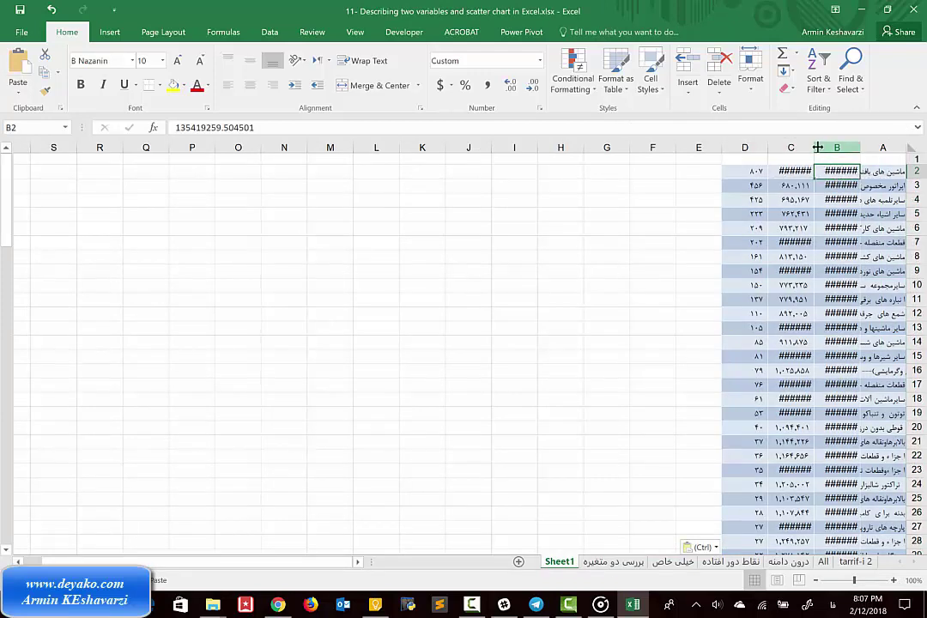
double_click(817, 148)
double_click(757, 143)
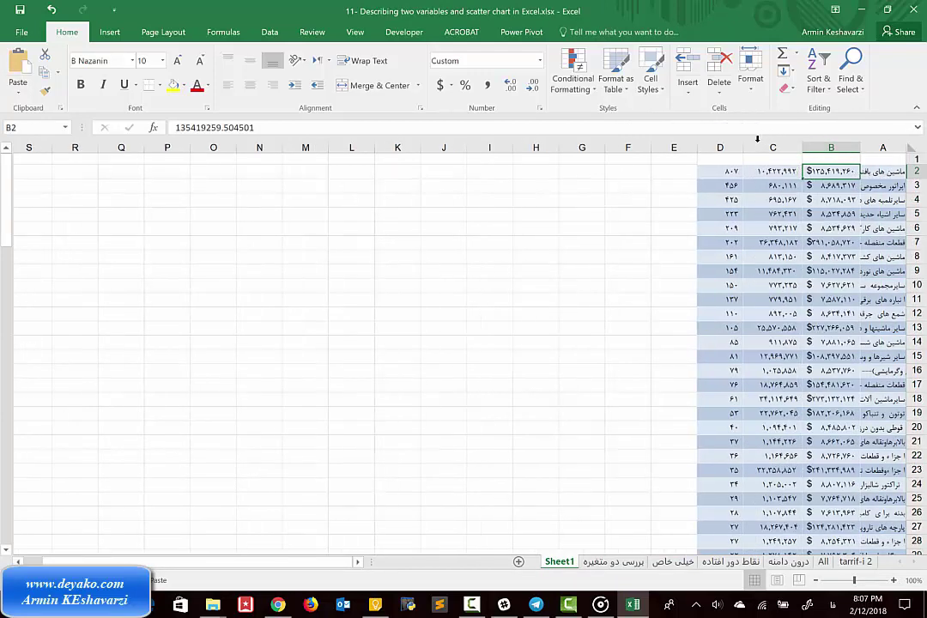
left_click(724, 148)
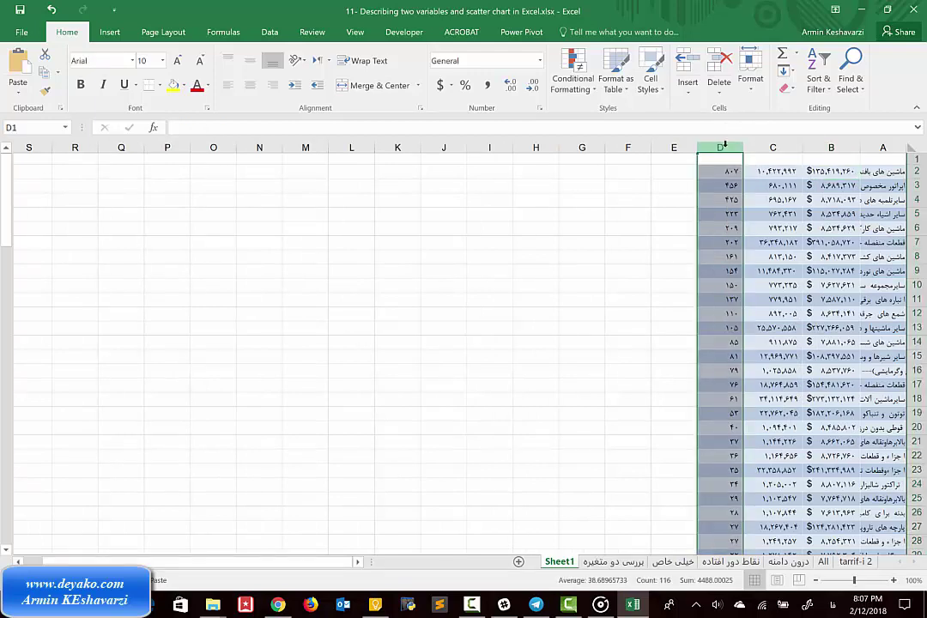
right_click(724, 146)
key("Escape")
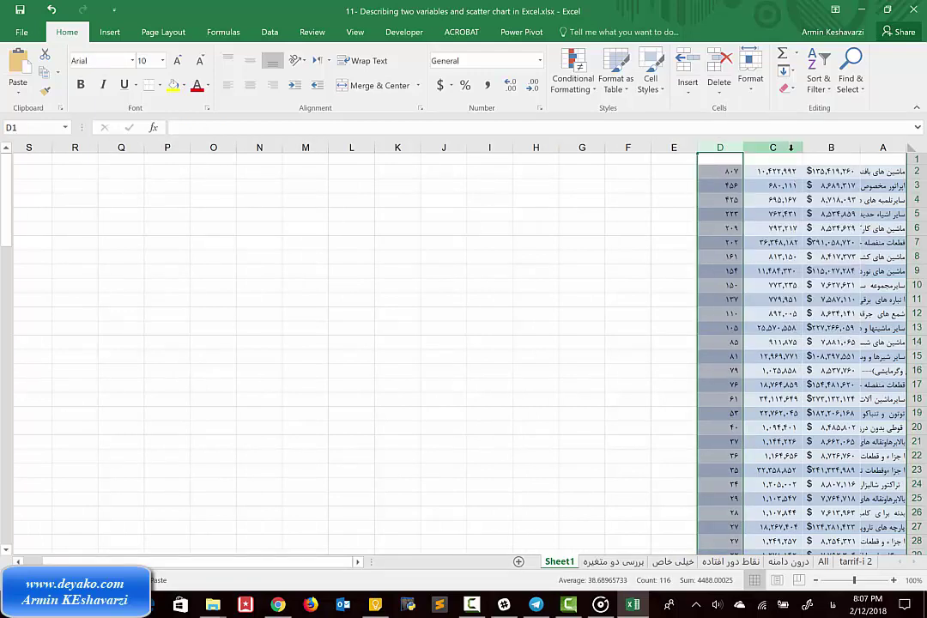
left_click(888, 162)
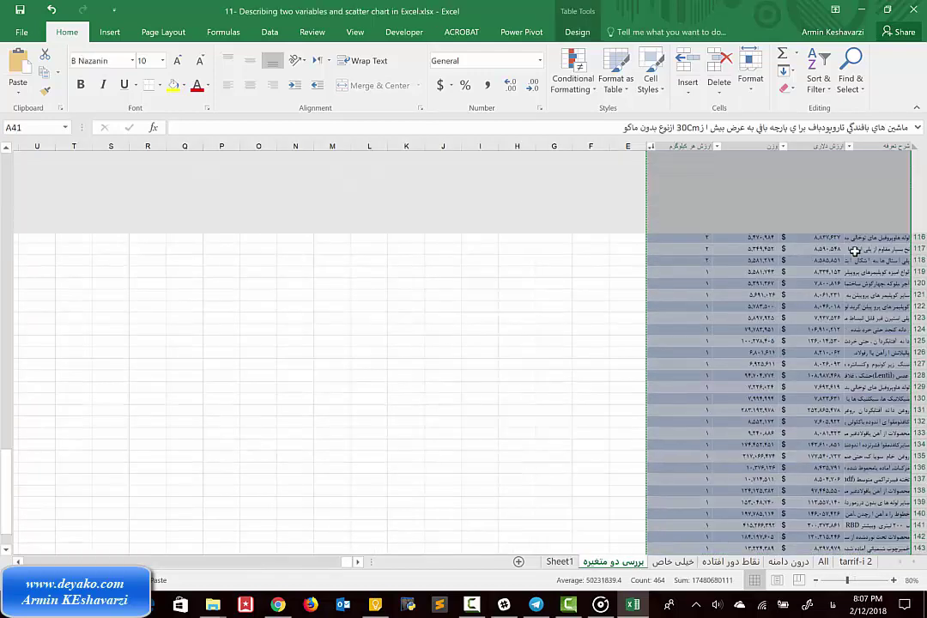
scroll(832, 287, "up", 10)
scroll(850, 258, "up", 10)
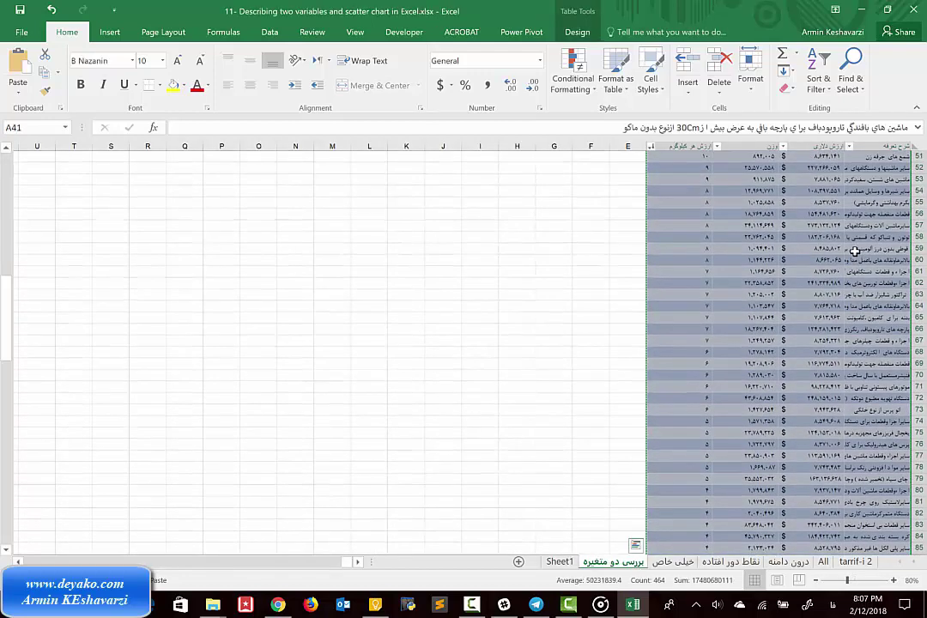
key("ctrl+Home")
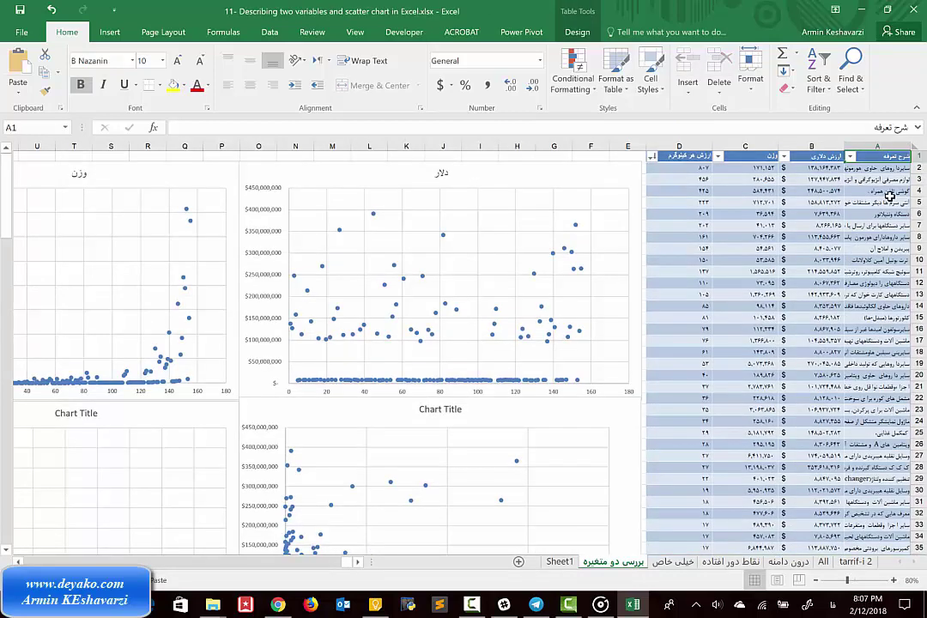
- Select the A1:C1 headers, then delete column D on Sheet1
key("shift+Left")
key("shift+Left")
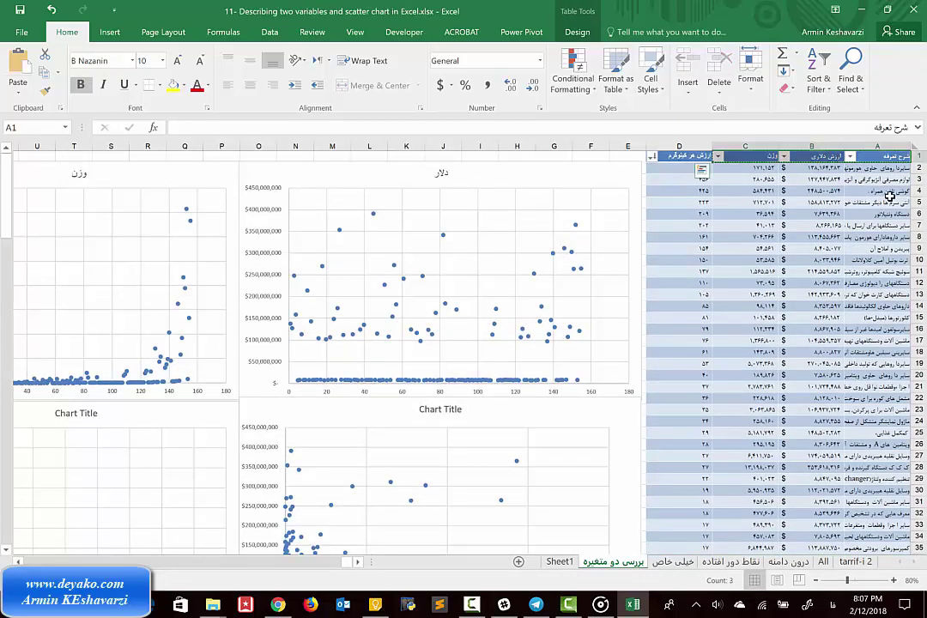
left_click(559, 562)
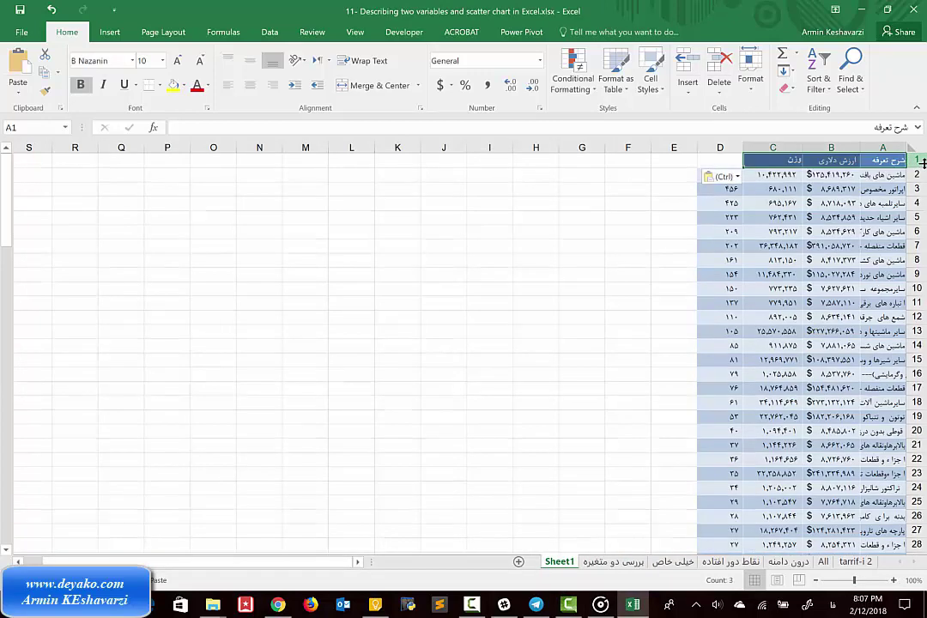
left_click(717, 147)
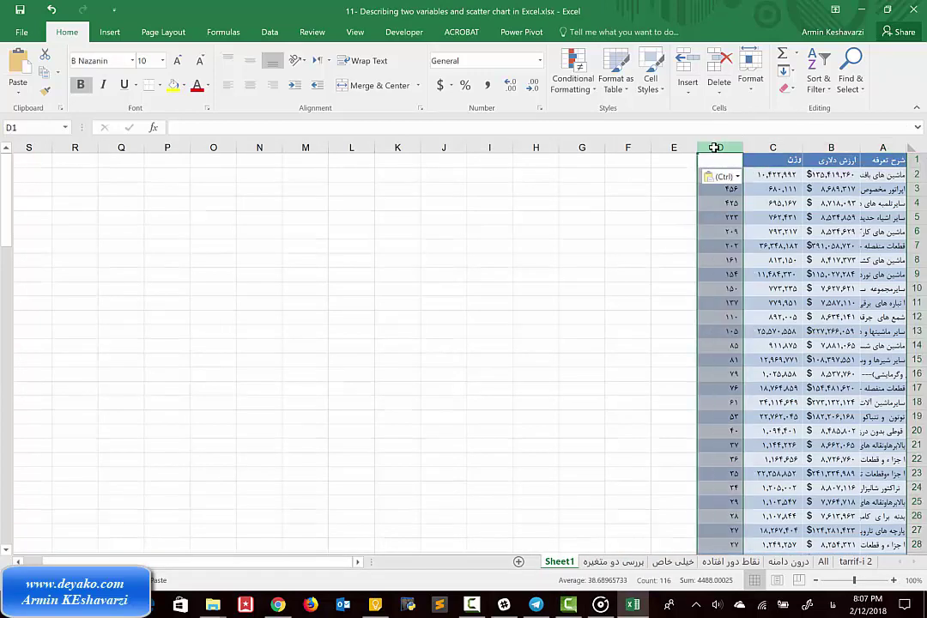
right_click(718, 148)
left_click(766, 256)
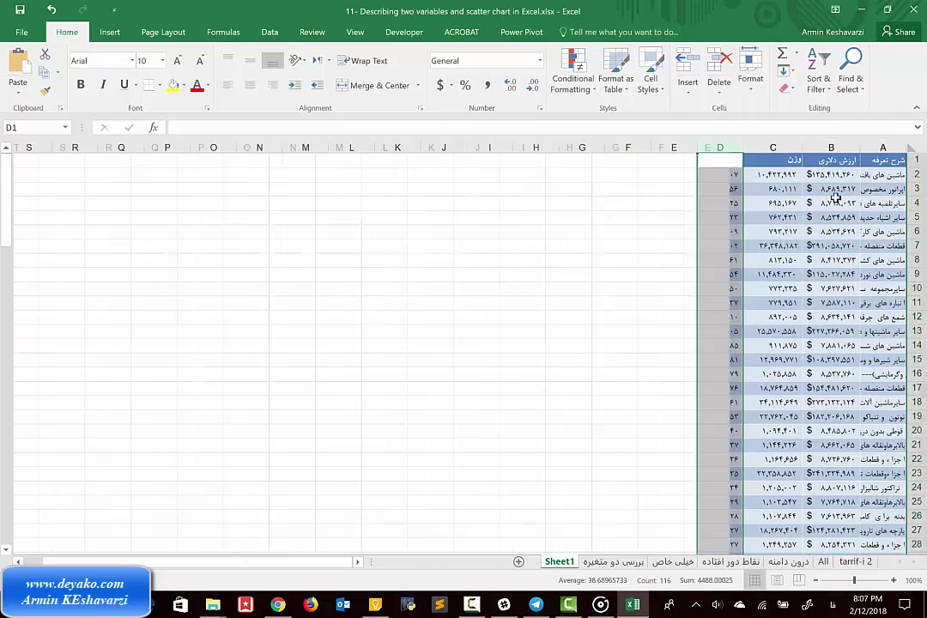
left_click(894, 162)
- Set No Fill on the Sheet1 data range A1:C117
key("ctrl+shift+Left")
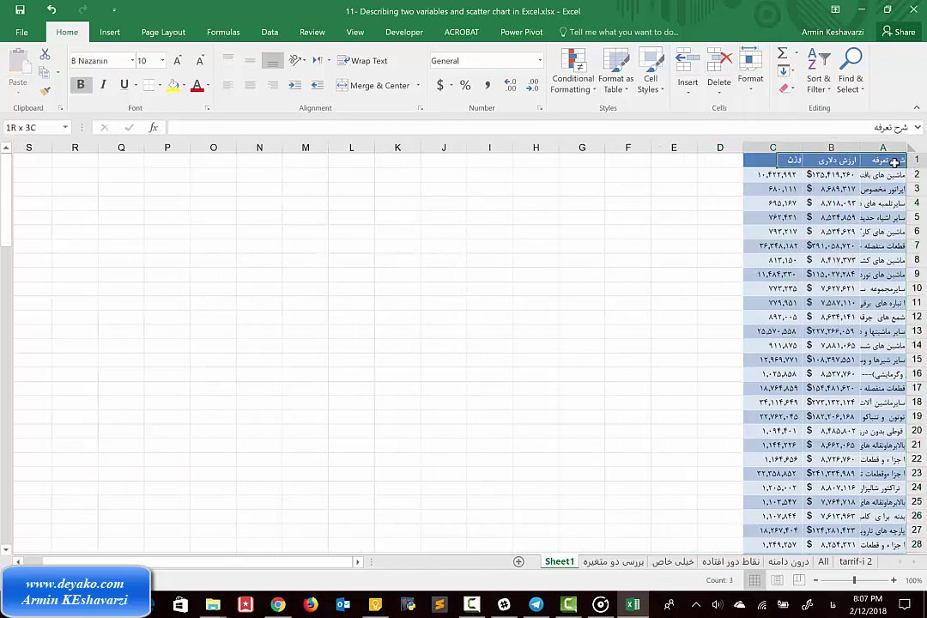
key("ctrl+shift+Down")
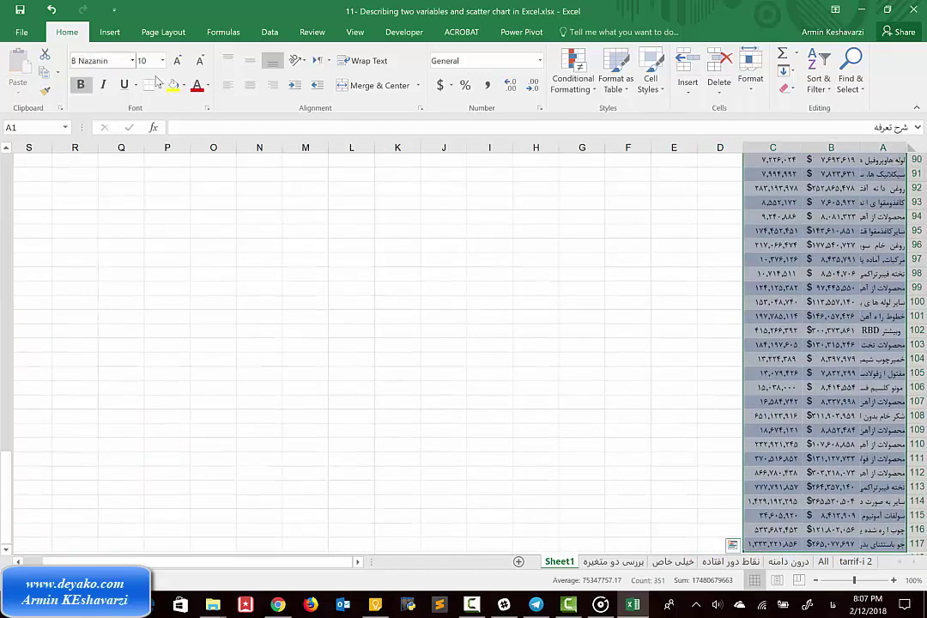
left_click(183, 86)
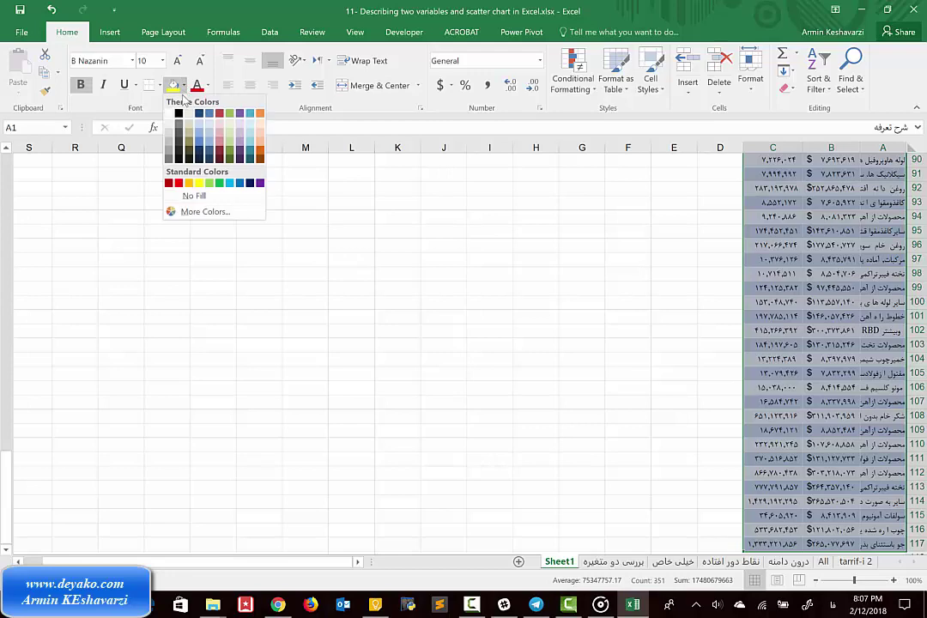
left_click(184, 197)
scroll(817, 354, "up", 20)
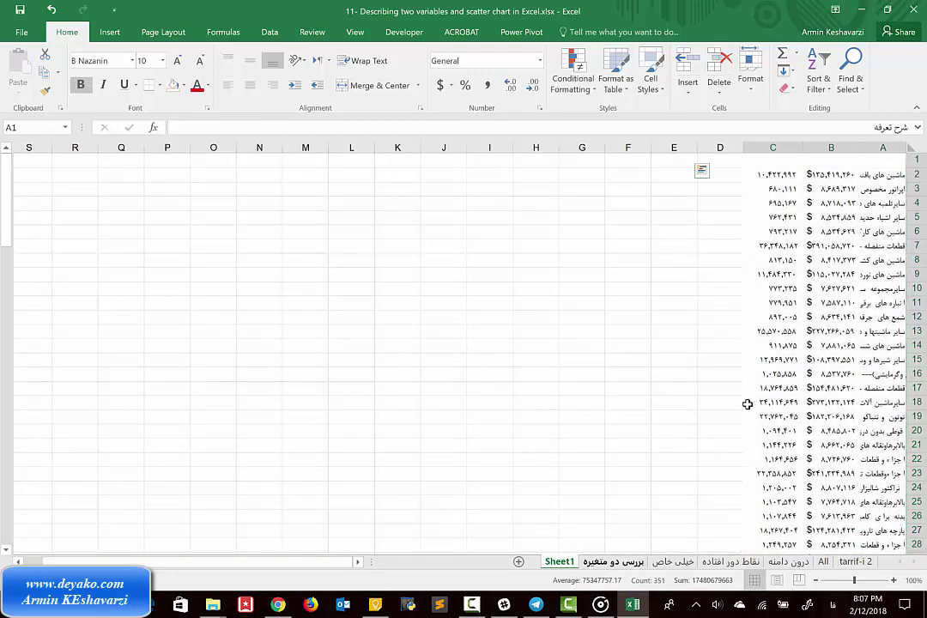
key("ctrl+Page_Up")
left_click(559, 562)
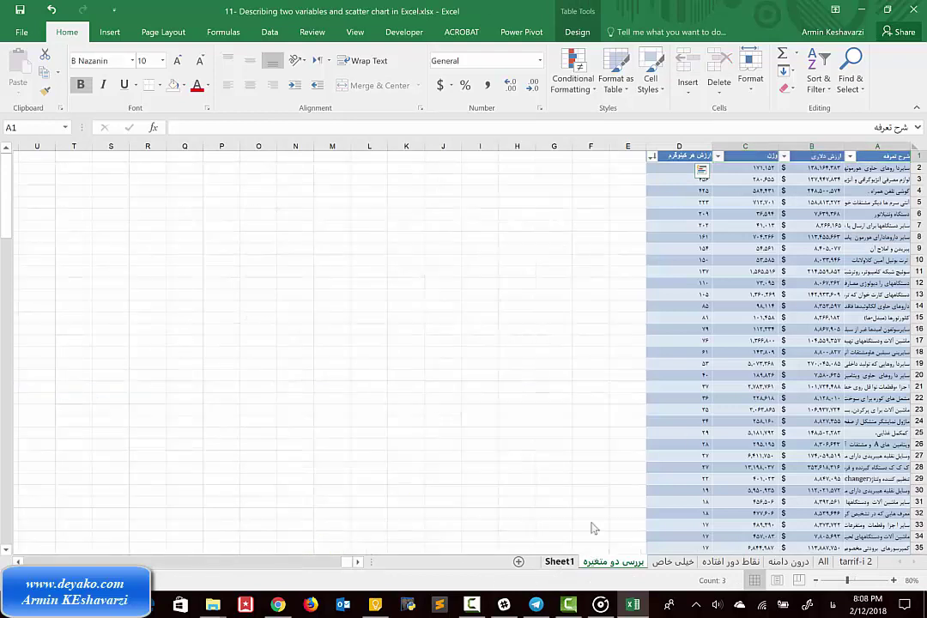
- Convert range $A$1:$C$117 into an Excel table with headers, then review the banded rows
left_click(105, 33)
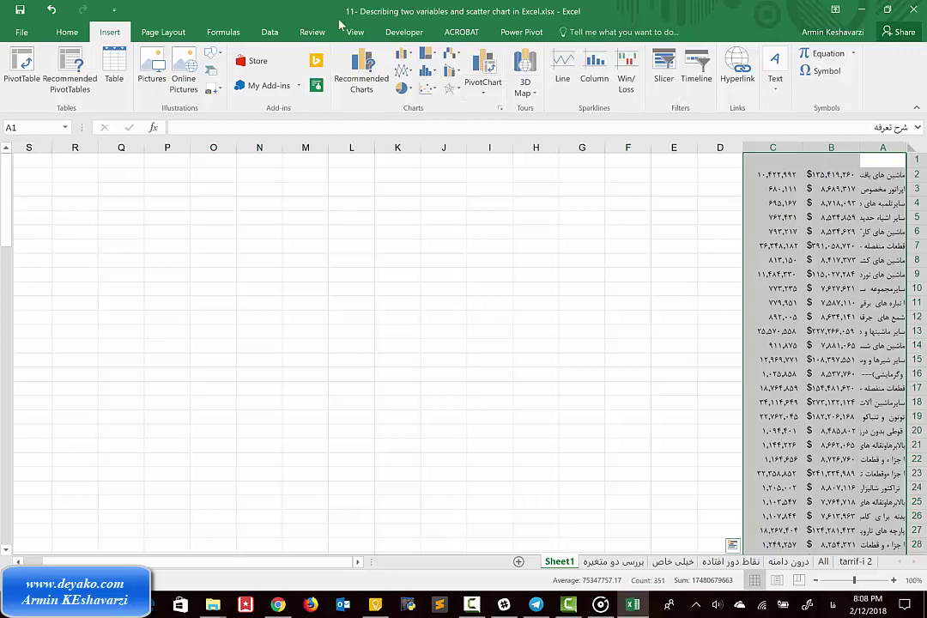
left_click(114, 68)
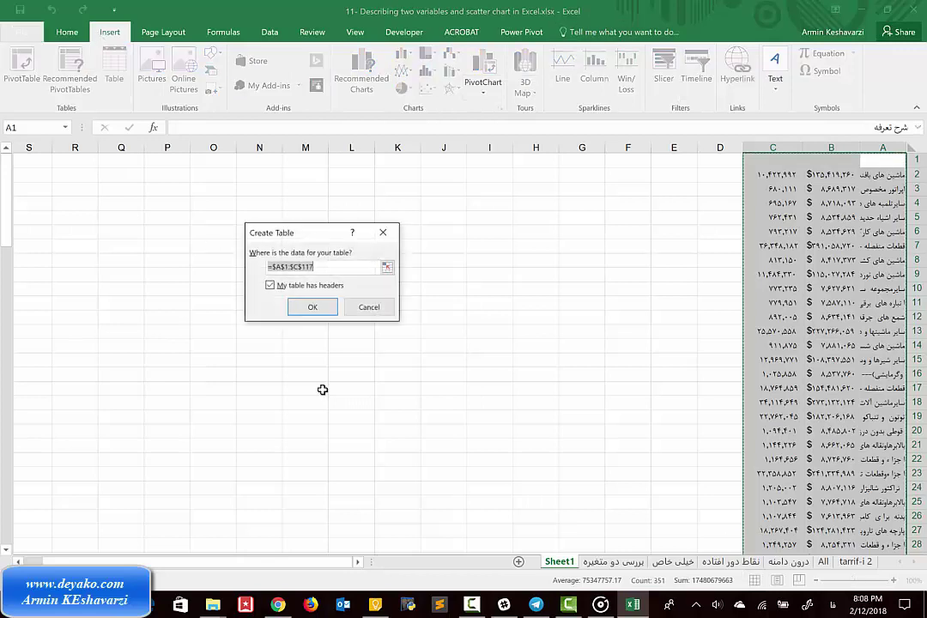
left_click(299, 307)
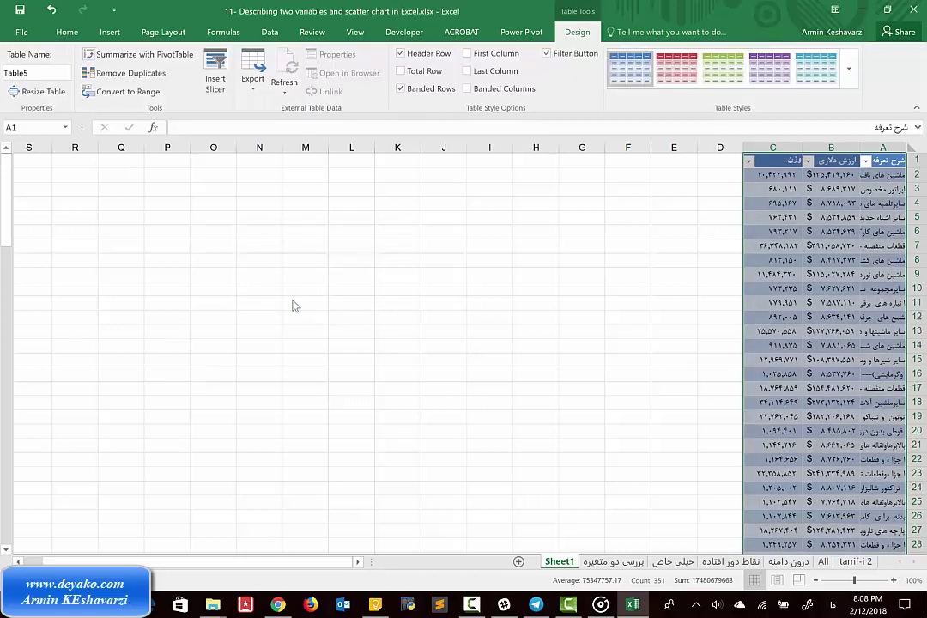
scroll(837, 336, "down", 6)
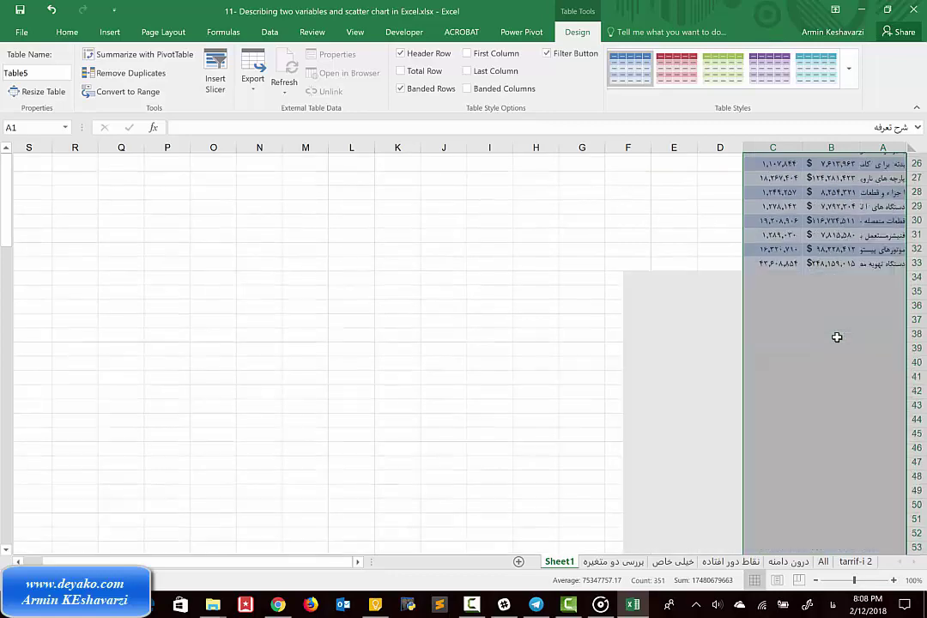
scroll(837, 336, "down", 6)
scroll(836, 336, "down", 3)
scroll(837, 336, "down", 3)
scroll(837, 337, "down", 12)
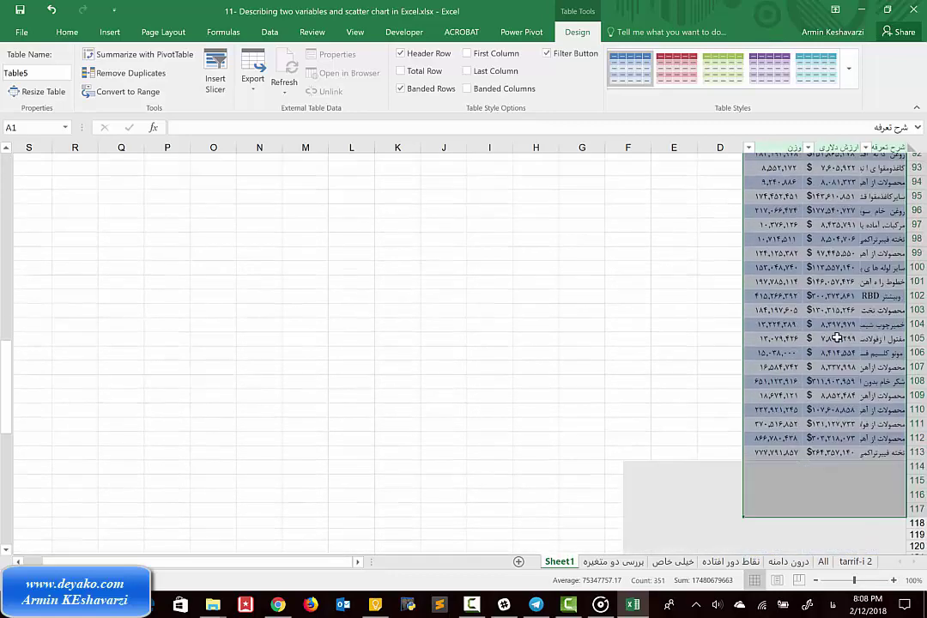
scroll(837, 337, "down", 3)
scroll(837, 336, "down", 2)
scroll(837, 336, "up", 9)
scroll(837, 336, "up", 12)
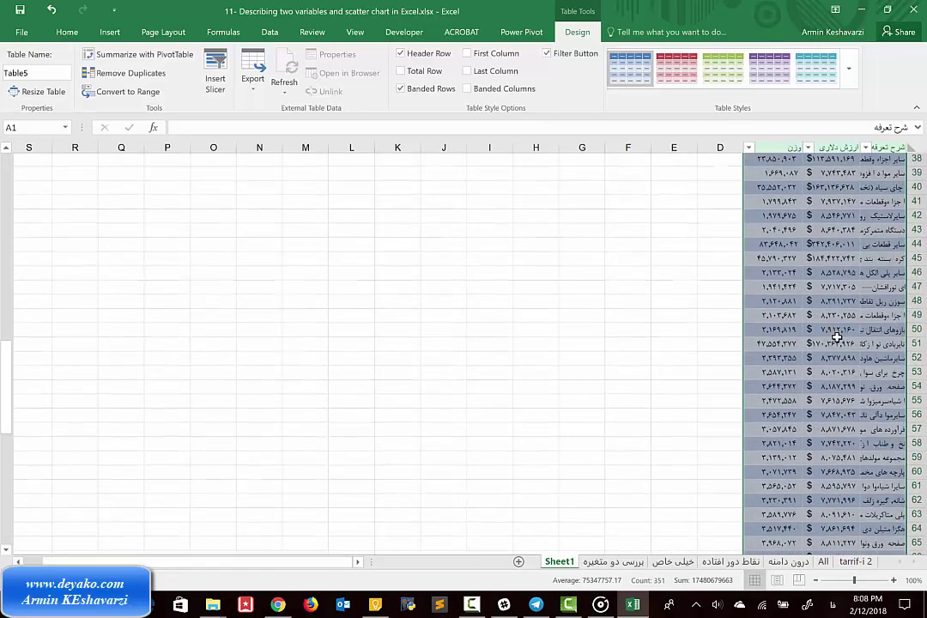
scroll(837, 336, "up", 8)
scroll(836, 337, "up", 5)
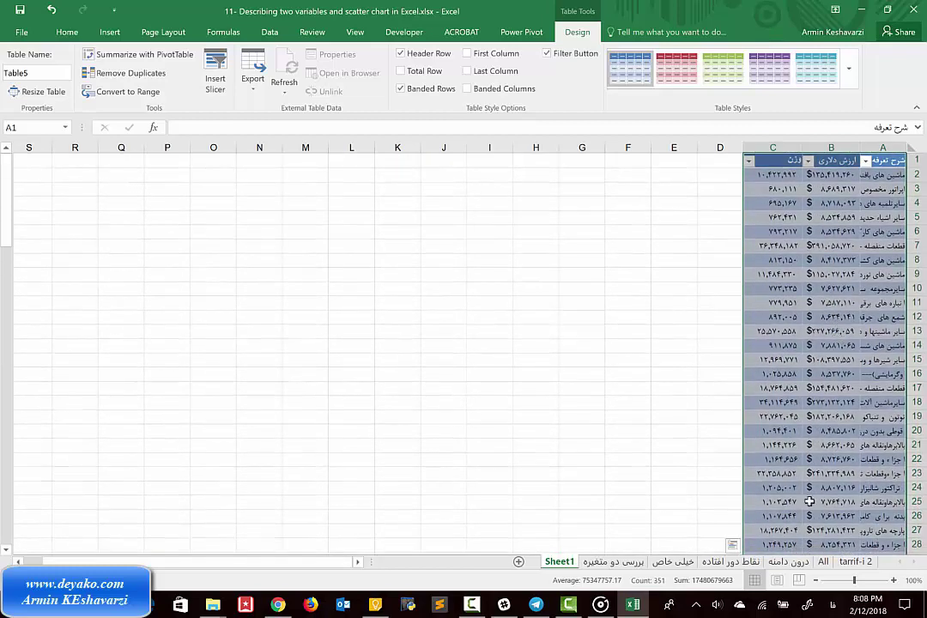
scroll(795, 355, "down", 10)
scroll(794, 355, "down", 15)
scroll(795, 355, "down", 1)
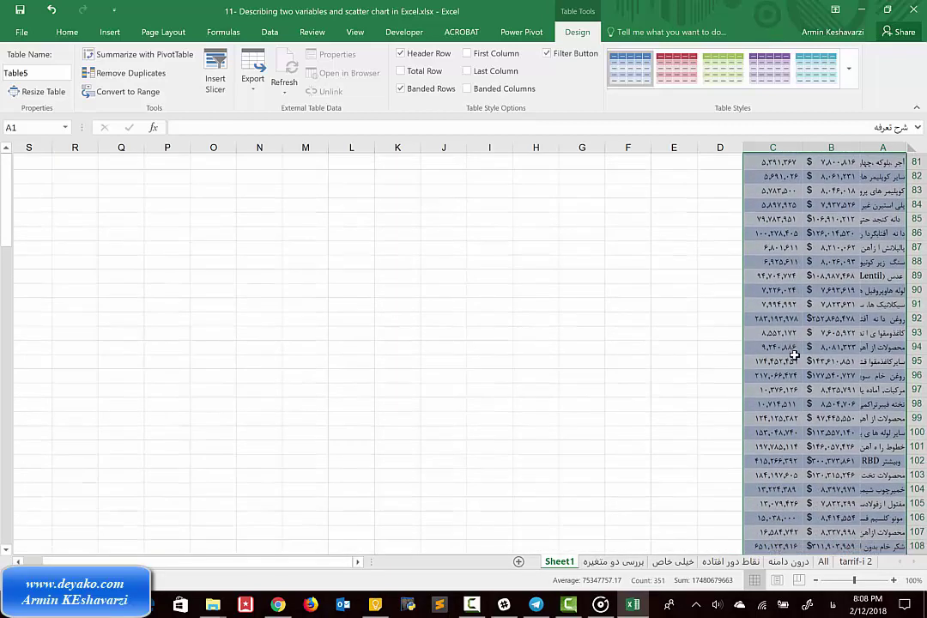
scroll(795, 355, "down", 12)
scroll(794, 355, "up", 5)
scroll(794, 355, "up", 7)
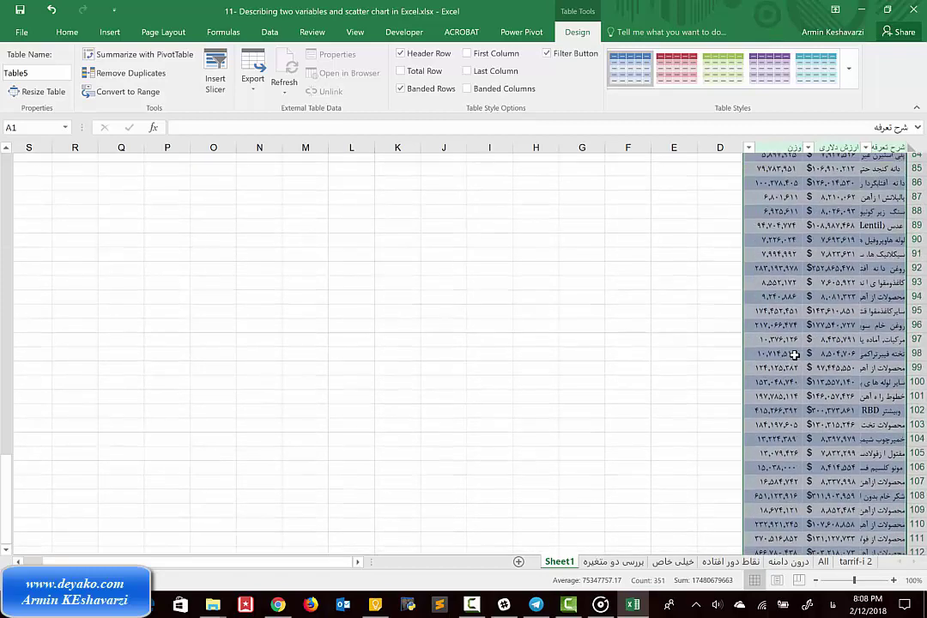
scroll(773, 355, "up", 20)
scroll(734, 353, "up", 3)
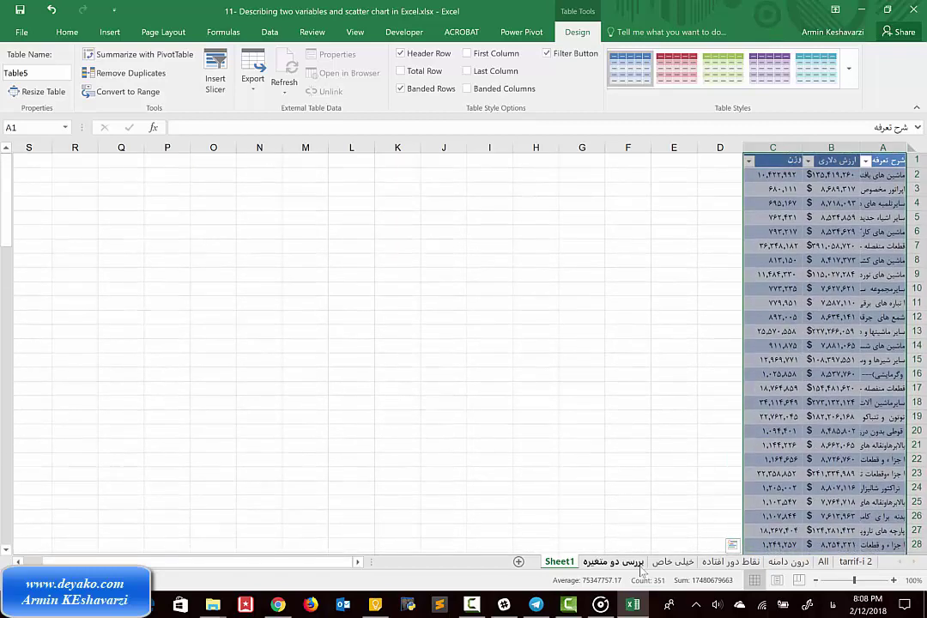